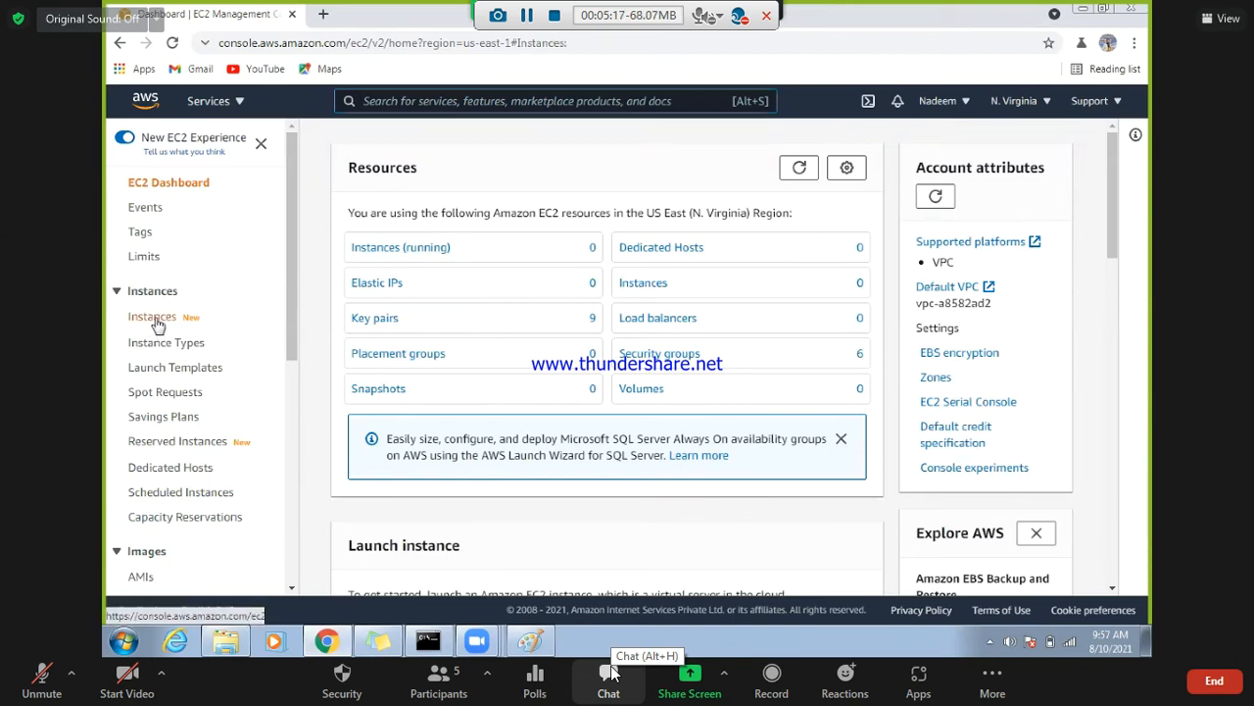
# - Start launching an EC2 instance from the 64-bit x86 Amazon Linux 2 AMI, keep the default instance type and proceed to the instance details
pyautogui.click(155, 319)
pyautogui.click(1098, 145)
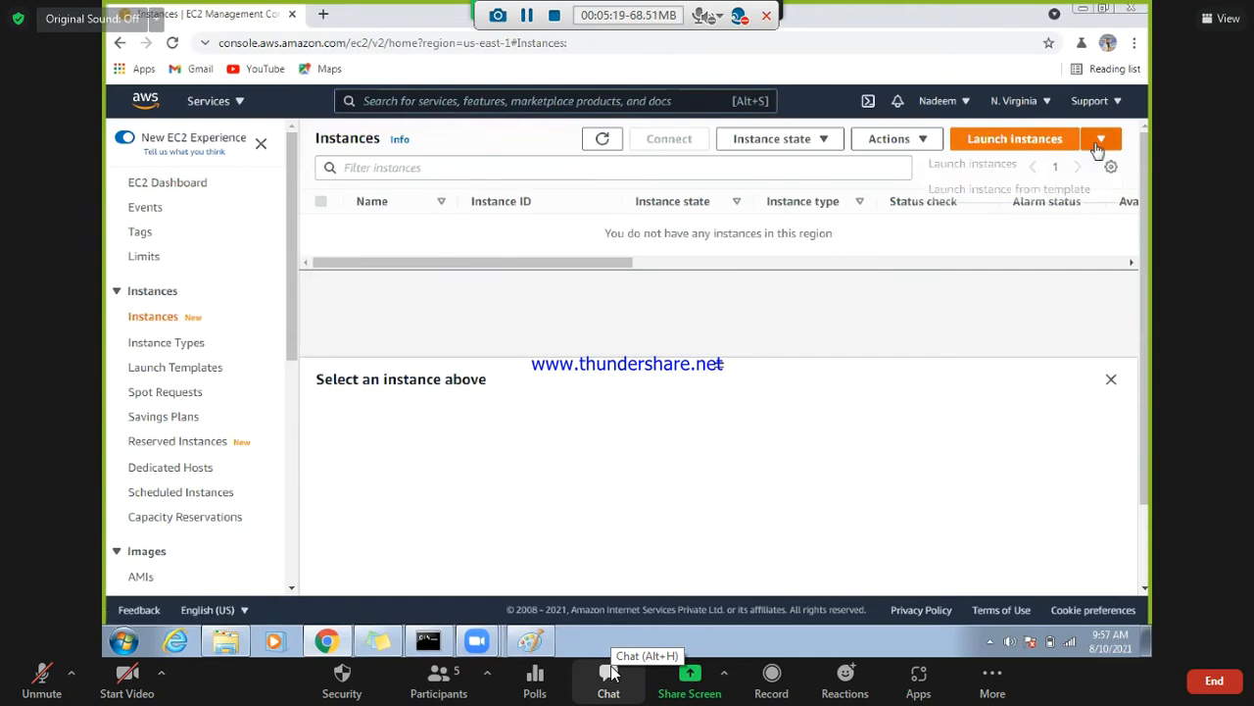
pyautogui.click(1004, 173)
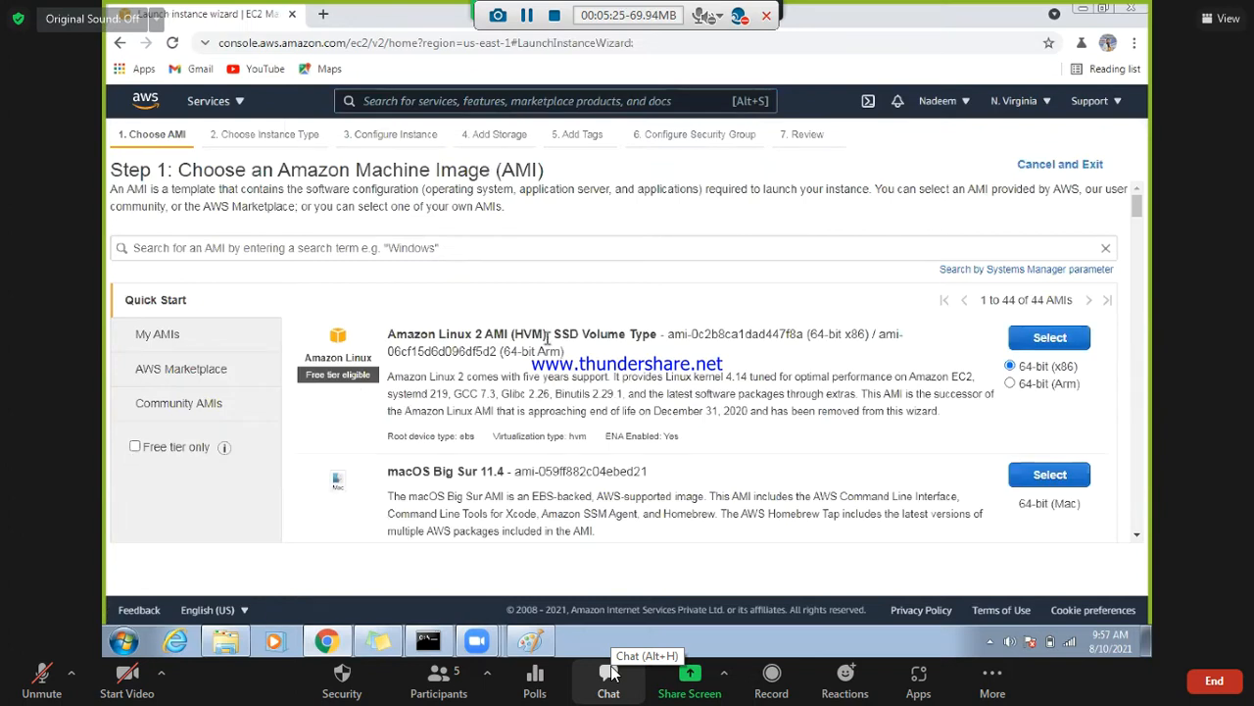
pyautogui.click(1039, 339)
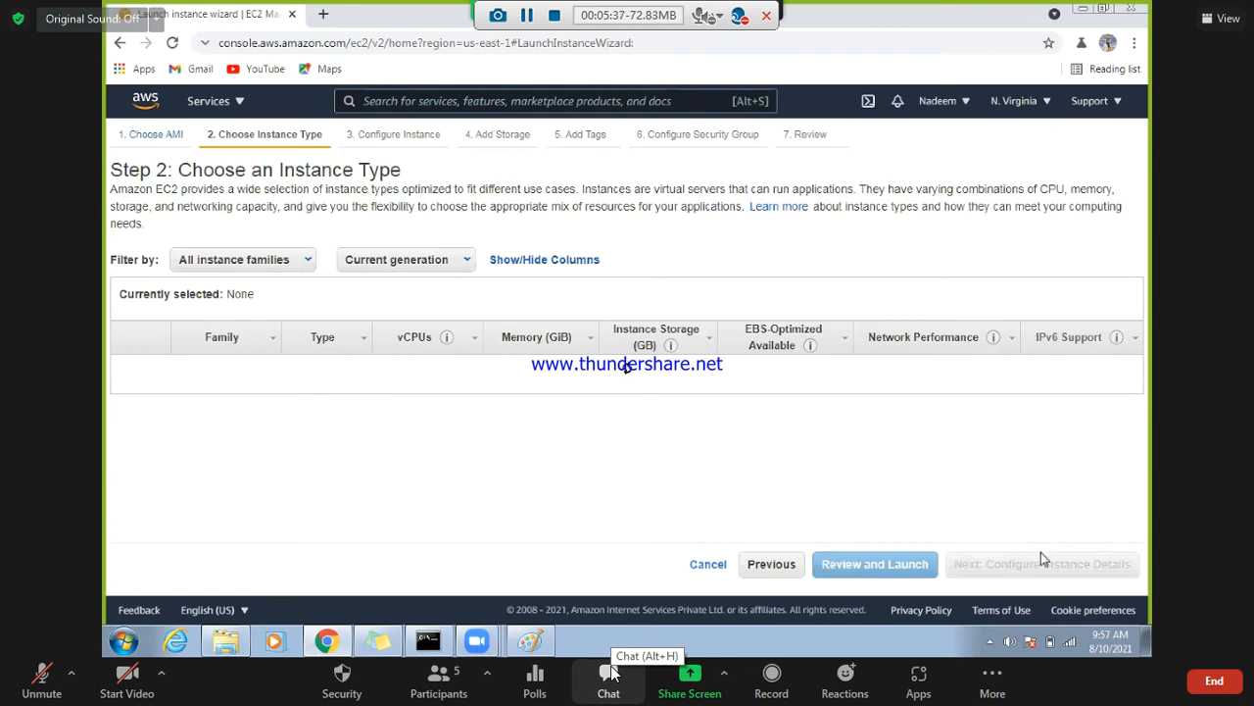
pyautogui.click(1058, 573)
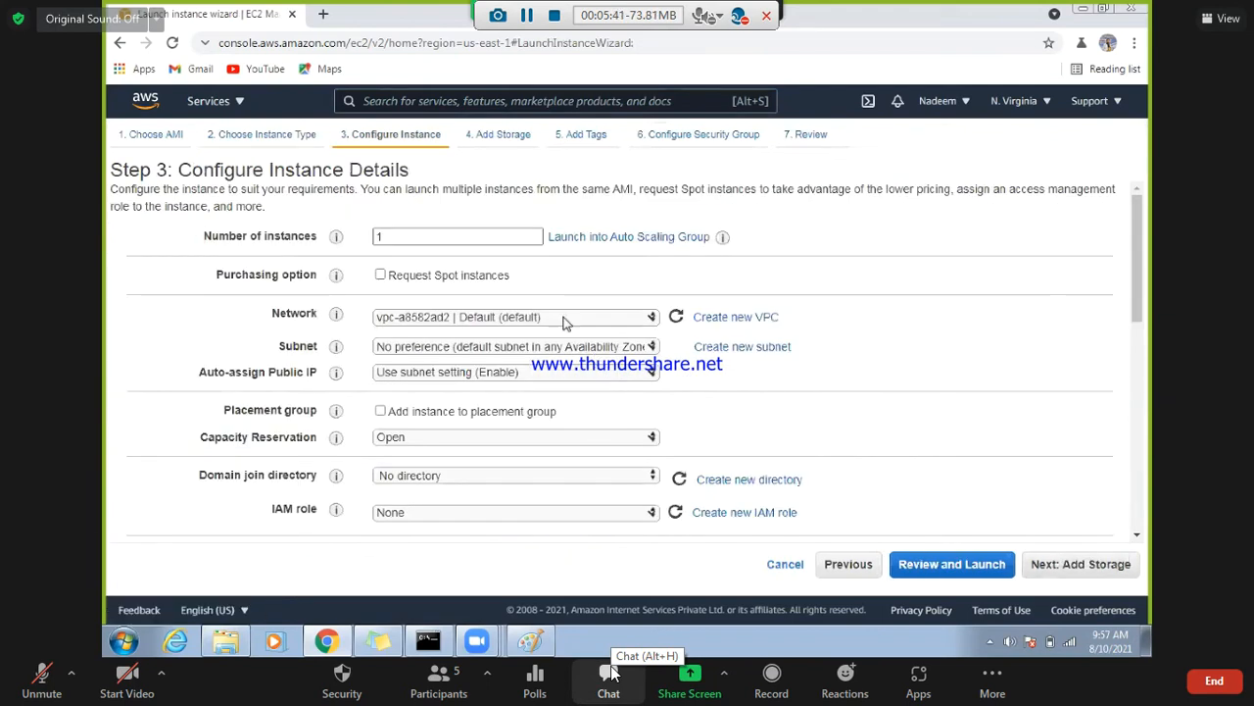
# - Keep the default VPC as the network and set the subnet to the default one in us-east-1a
pyautogui.click(565, 324)
pyautogui.click(576, 350)
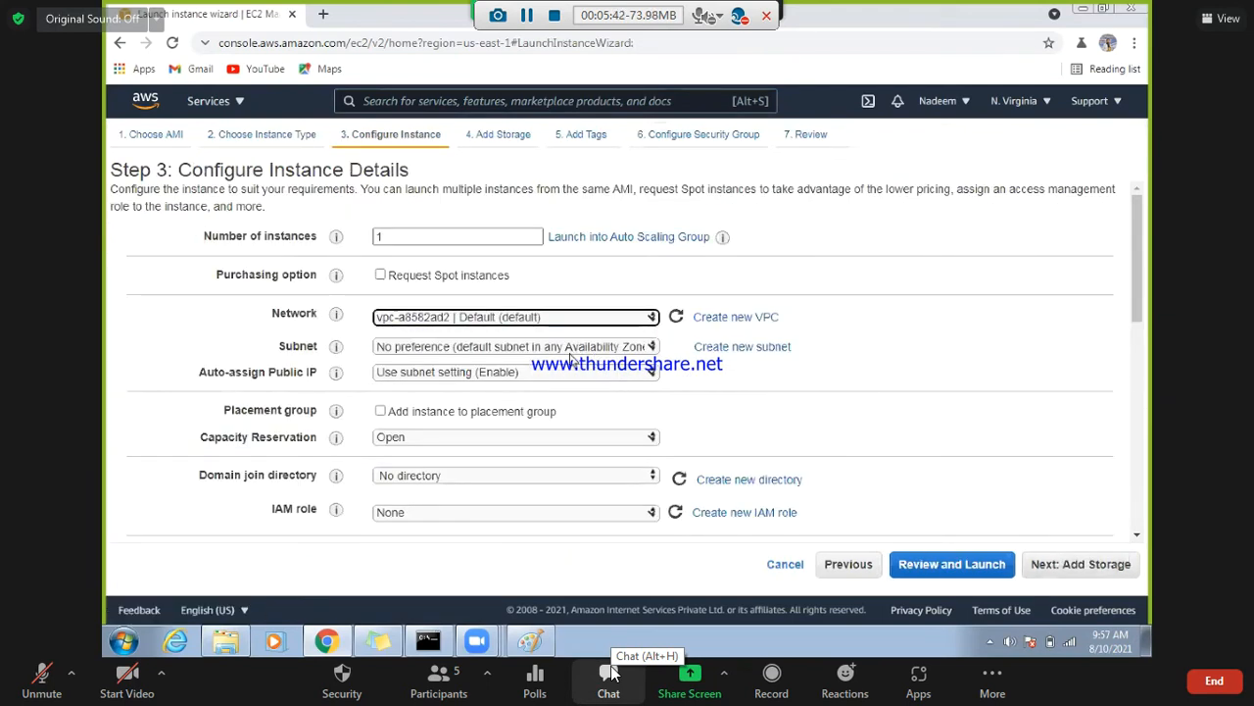
pyautogui.click(575, 349)
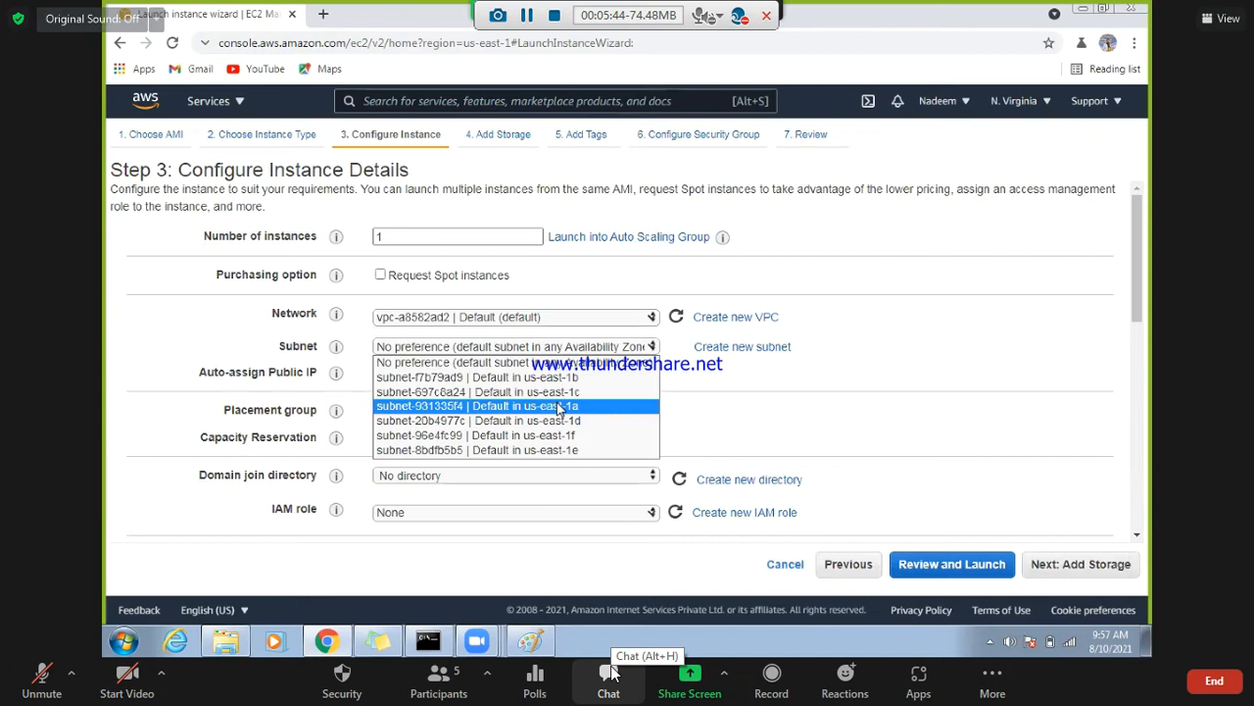
pyautogui.click(560, 408)
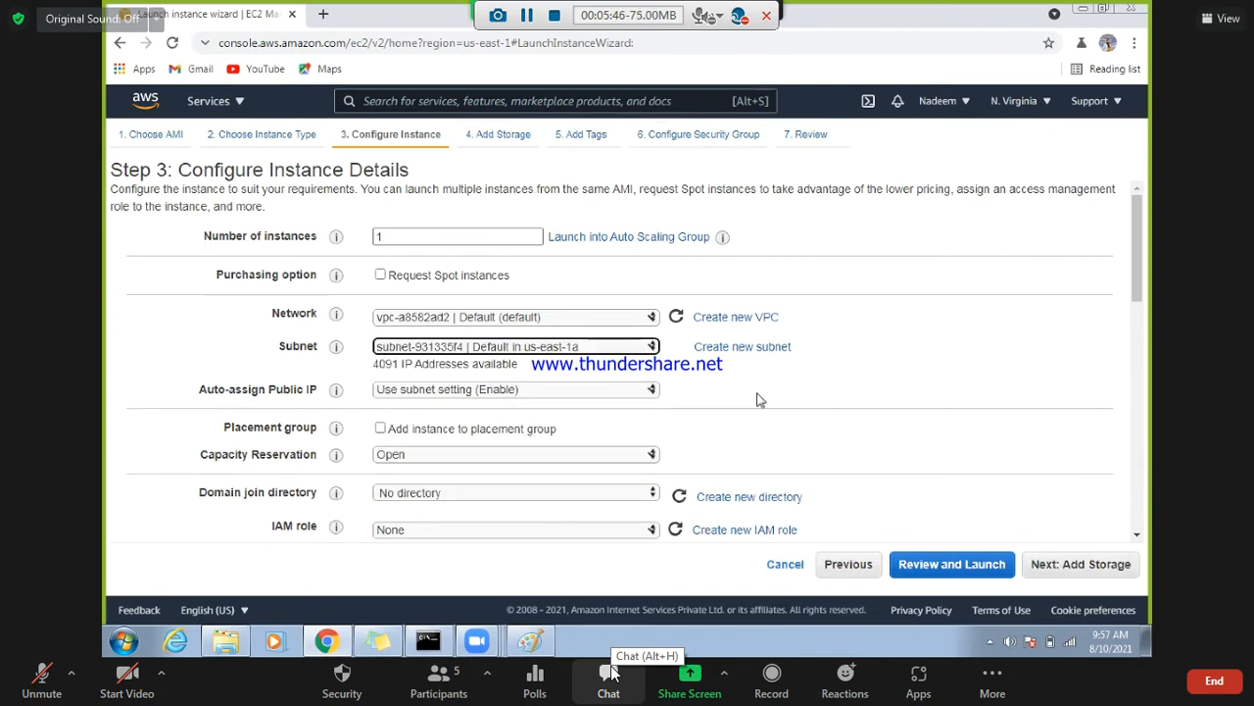
# - Bring up the sticky note with the bash script beside the user data field and read through its httpd install commands
pyautogui.scroll(-3, 1137, 285)
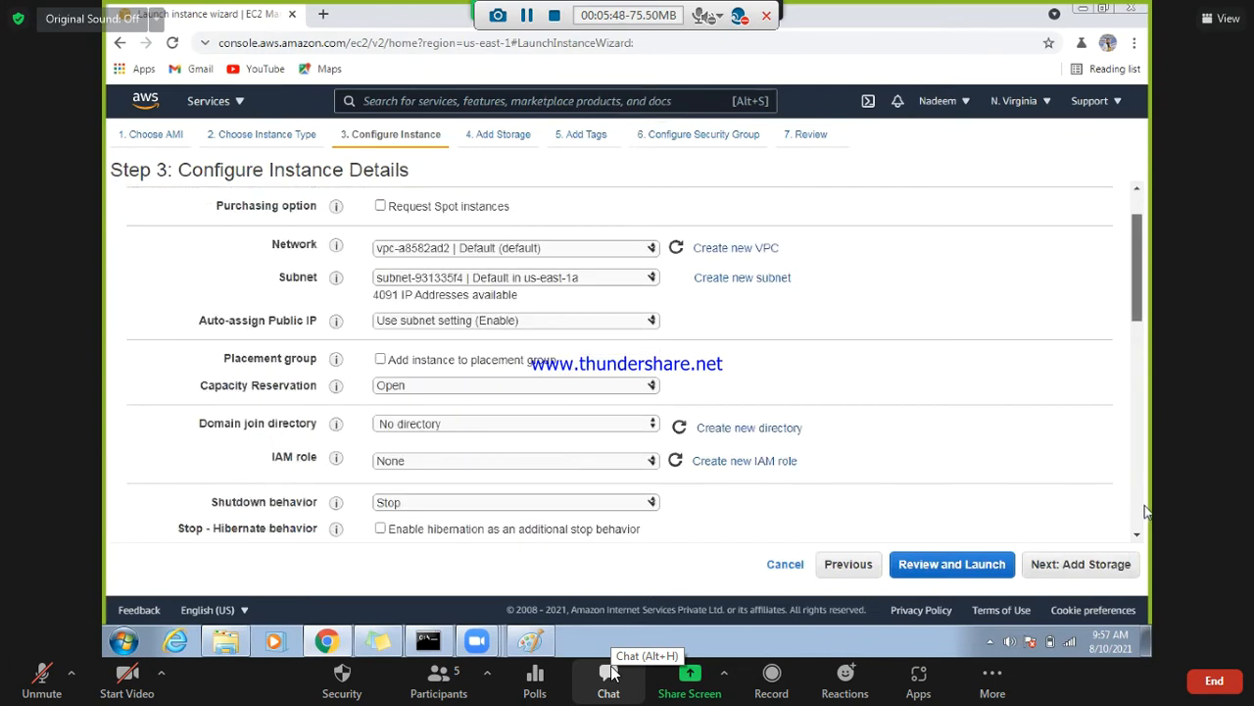
pyautogui.scroll(-4, 686, 445)
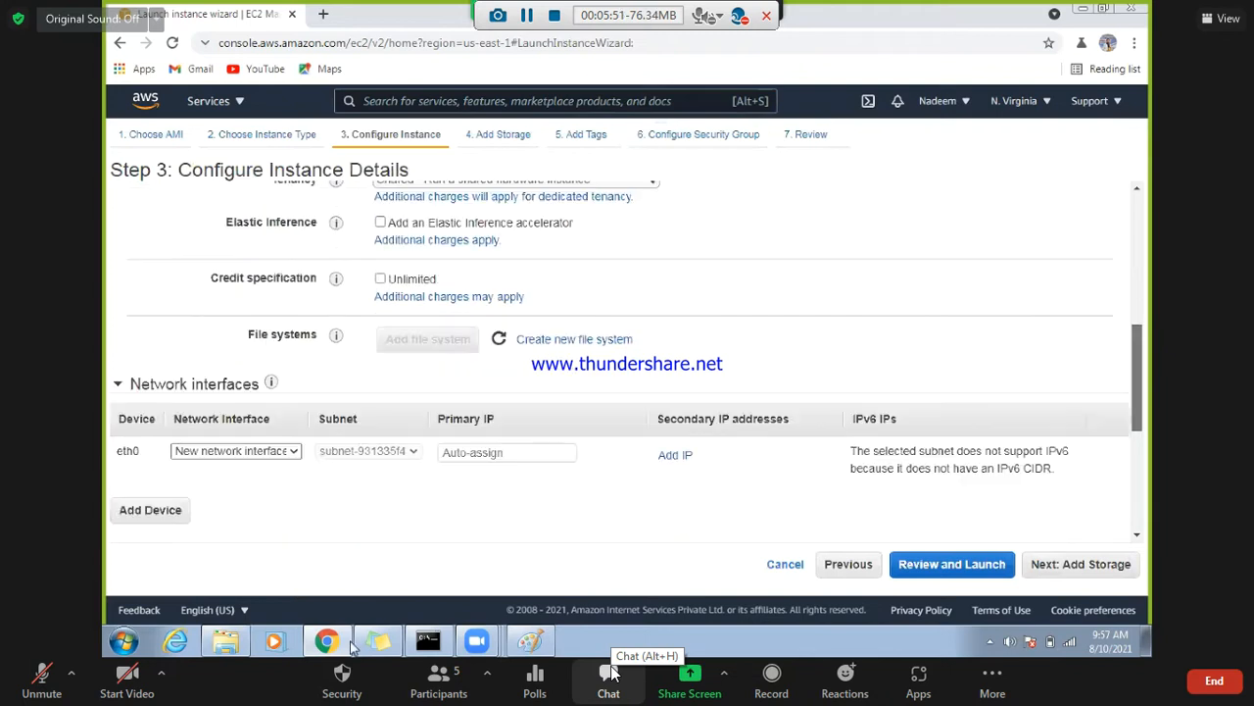
pyautogui.scroll(-2, 809, 457)
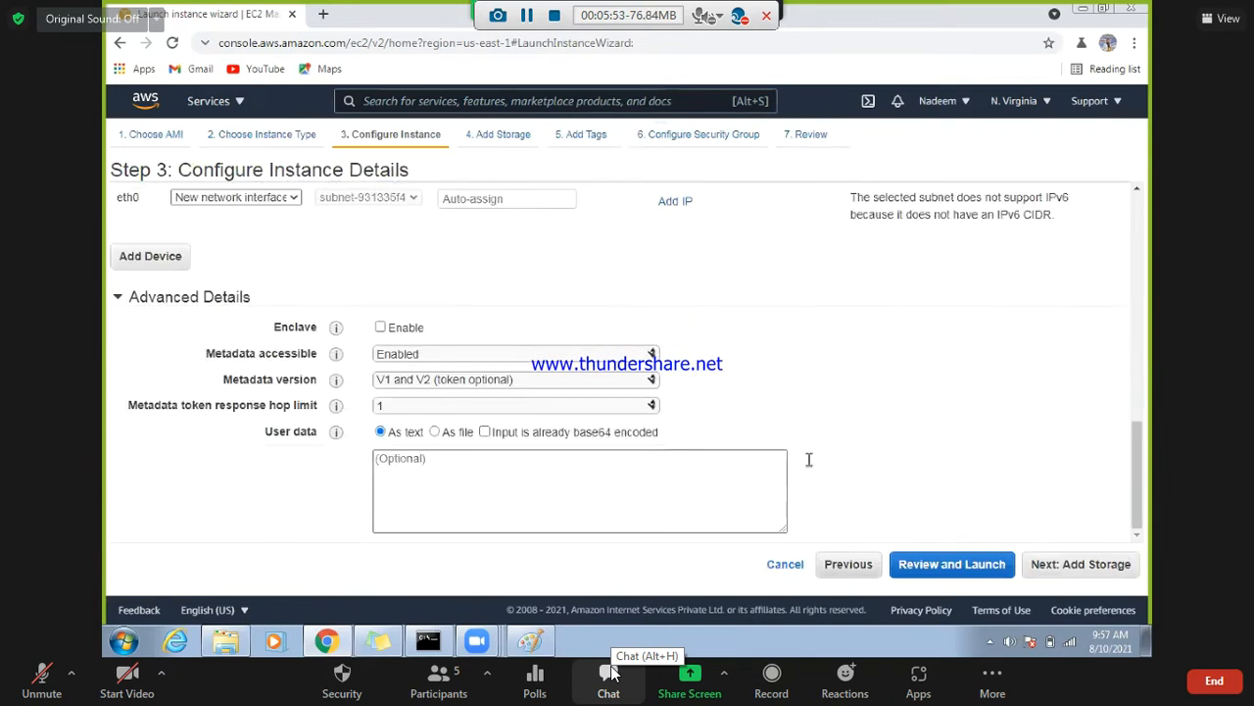
pyautogui.hotkey('alt', 'Tab')
pyautogui.moveTo(809, 422); pyautogui.dragTo(840, 426)
pyautogui.click(872, 429)
pyautogui.moveTo(921, 422); pyautogui.dragTo(946, 422)
pyautogui.click(863, 440)
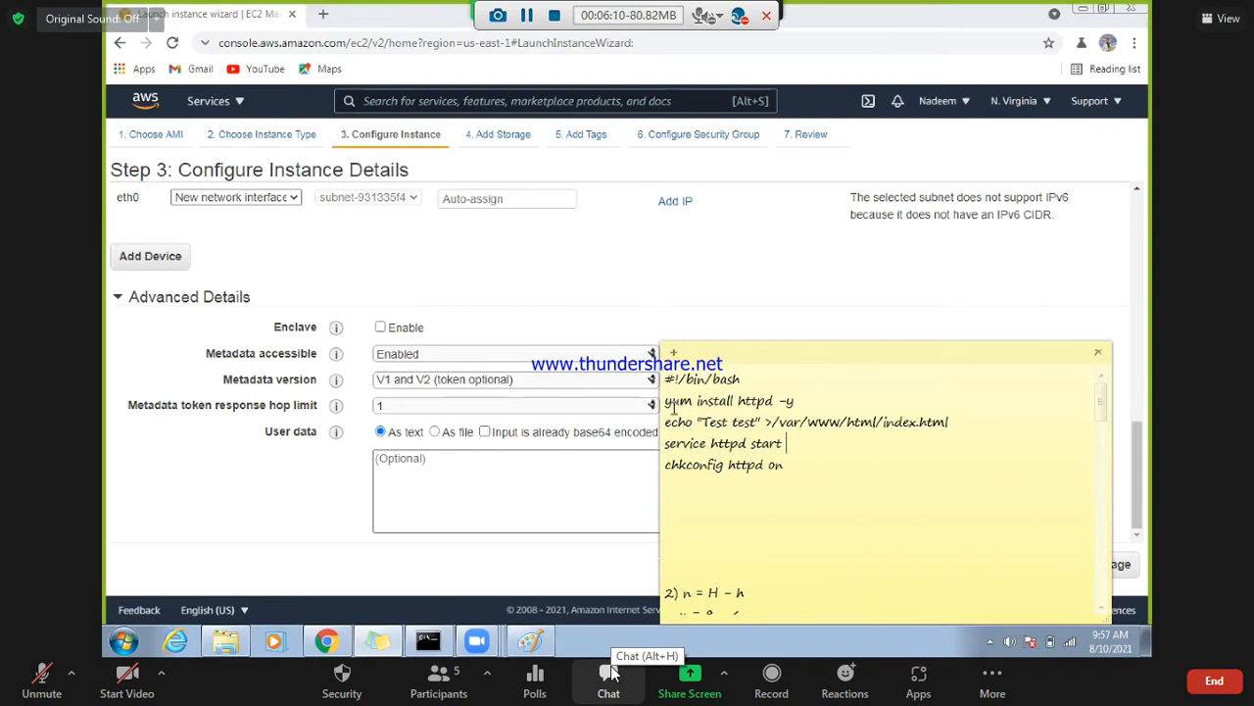
pyautogui.moveTo(665, 401); pyautogui.dragTo(799, 406)
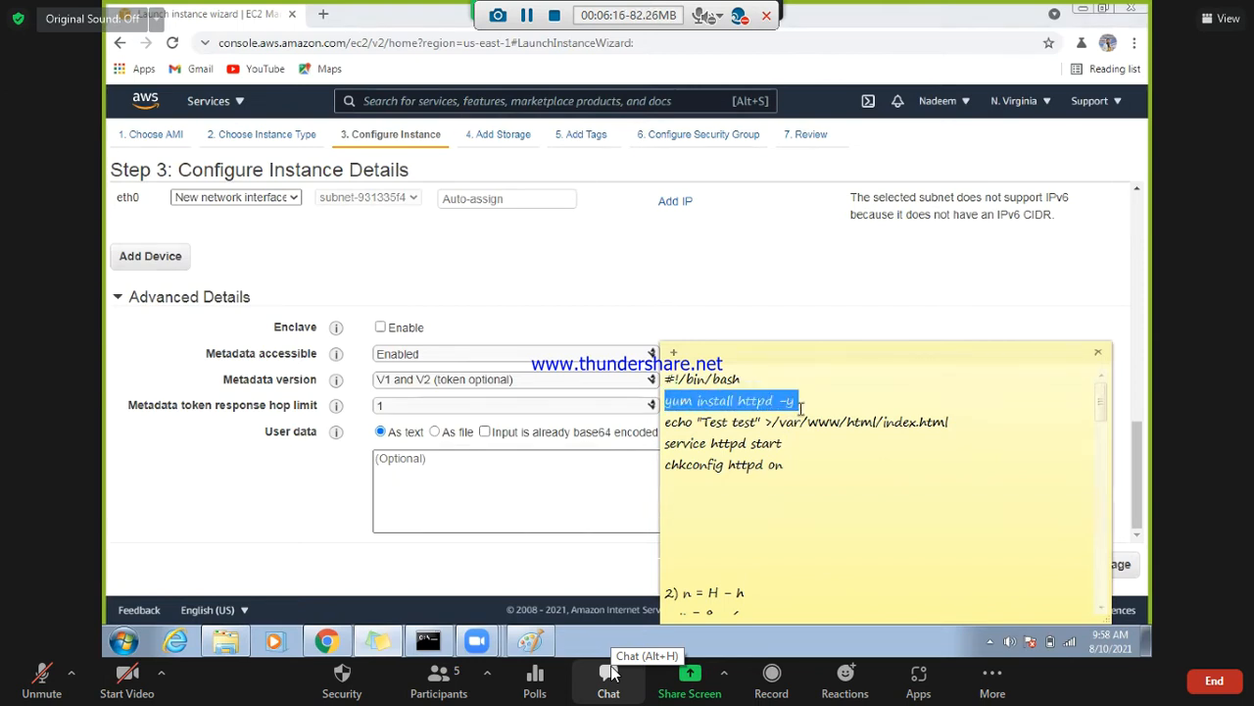
pyautogui.click(799, 406)
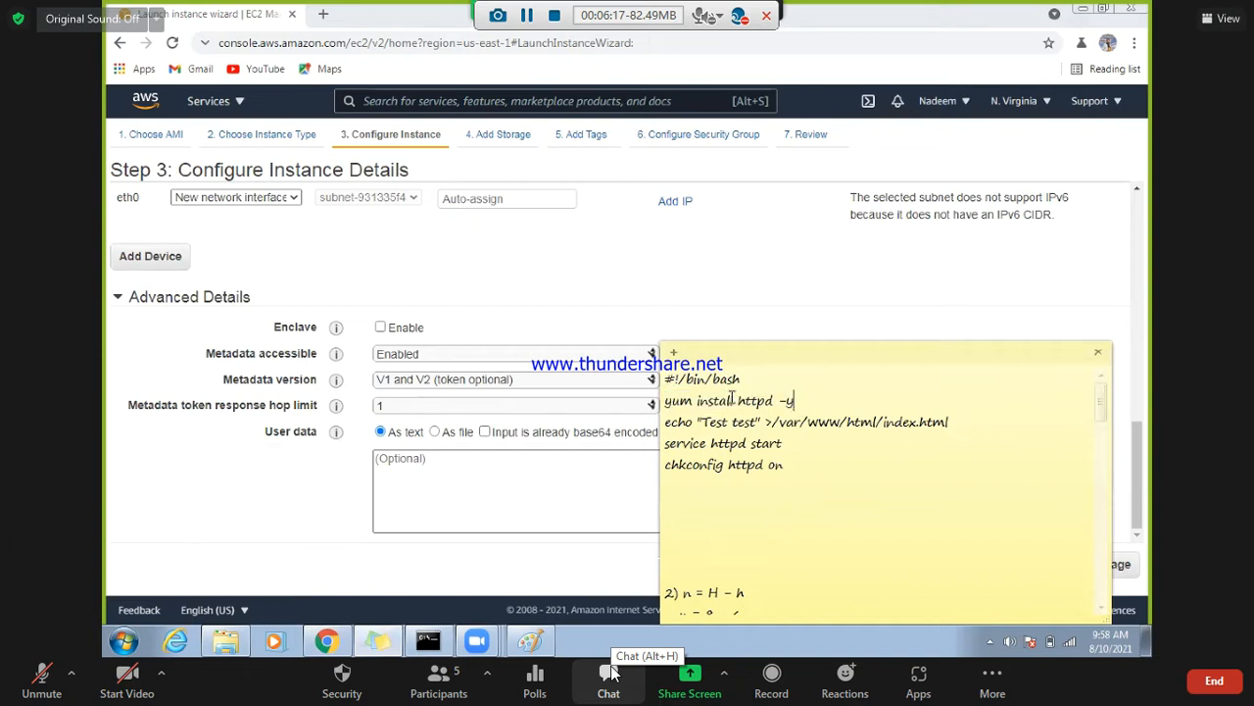
pyautogui.click(682, 402)
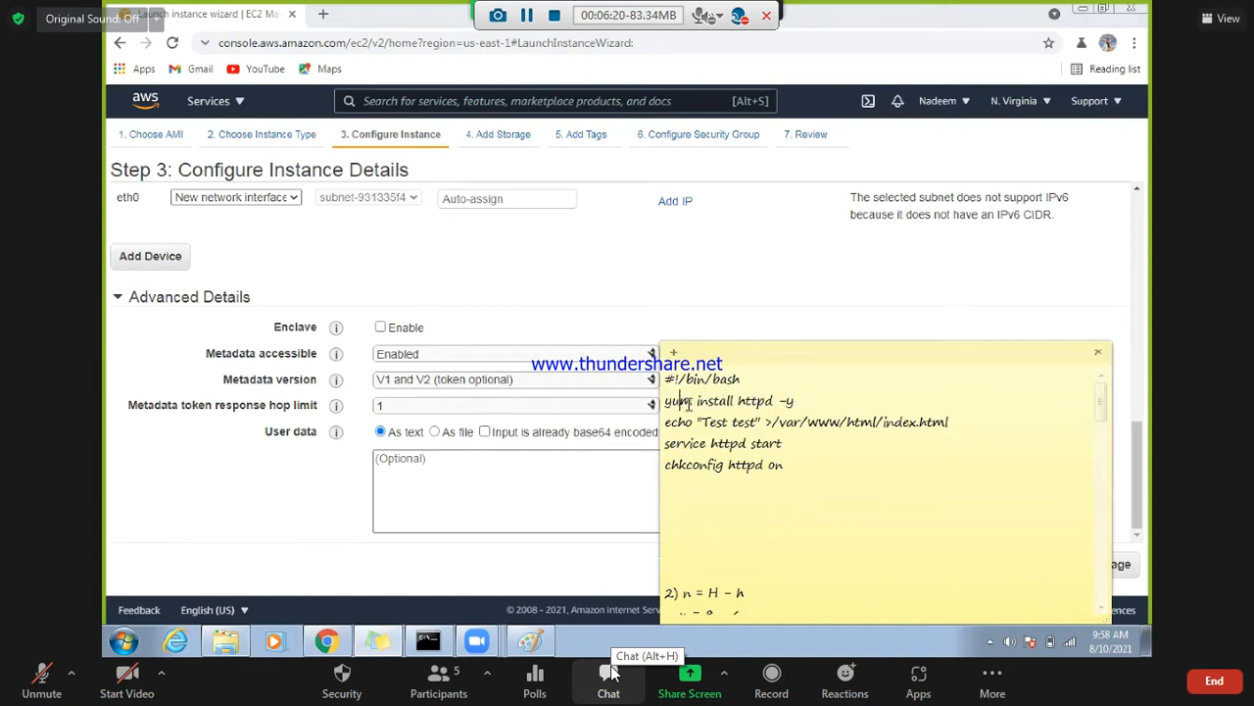
pyautogui.doubleClick(753, 399)
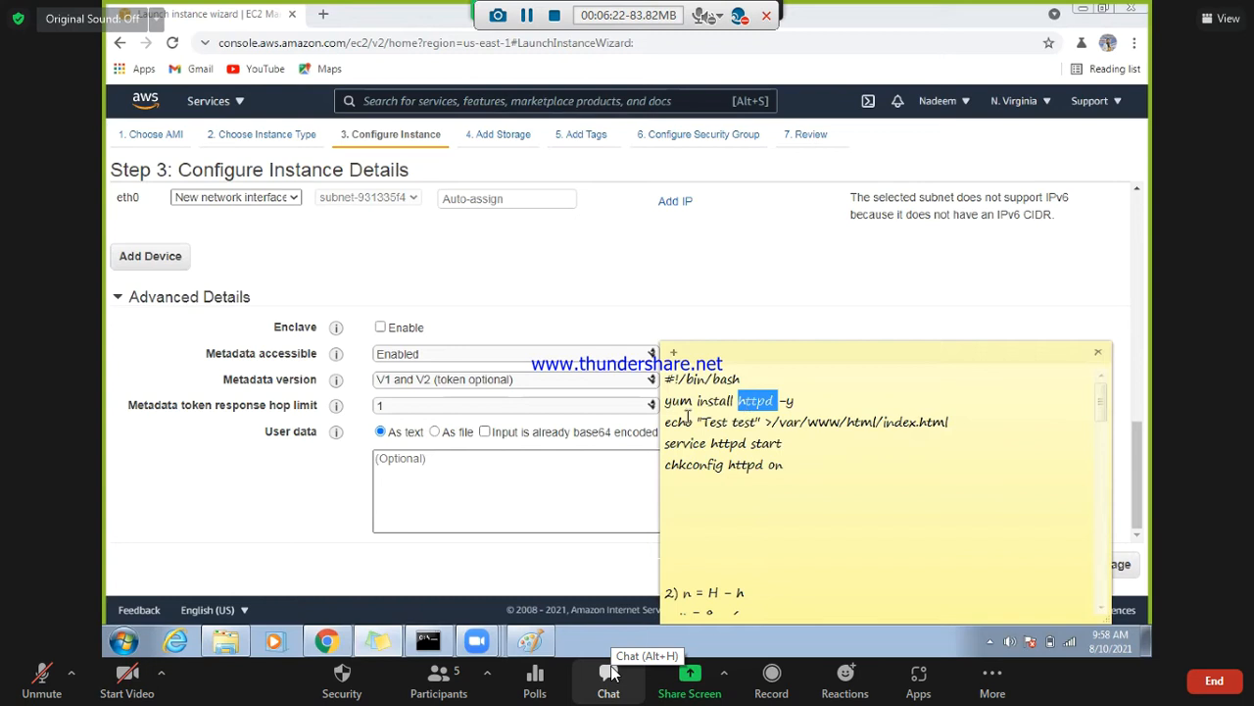
# - Replace the echoed text in the sticky note script's index.html line with SERVER-1
pyautogui.moveTo(667, 421); pyautogui.dragTo(756, 421)
pyautogui.click(757, 421)
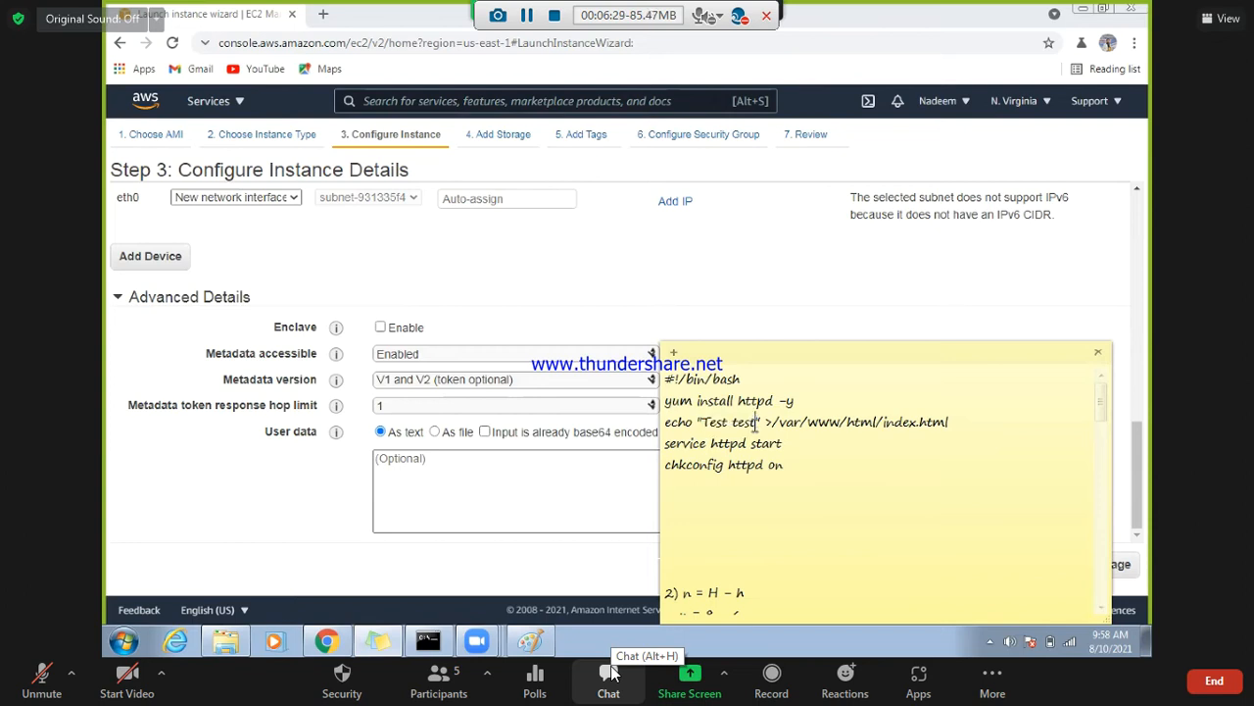
pyautogui.press('BackSpace')
pyautogui.press('BackSpace')
pyautogui.press('BackSpace')
pyautogui.press('BackSpace')
pyautogui.press('BackSpace')
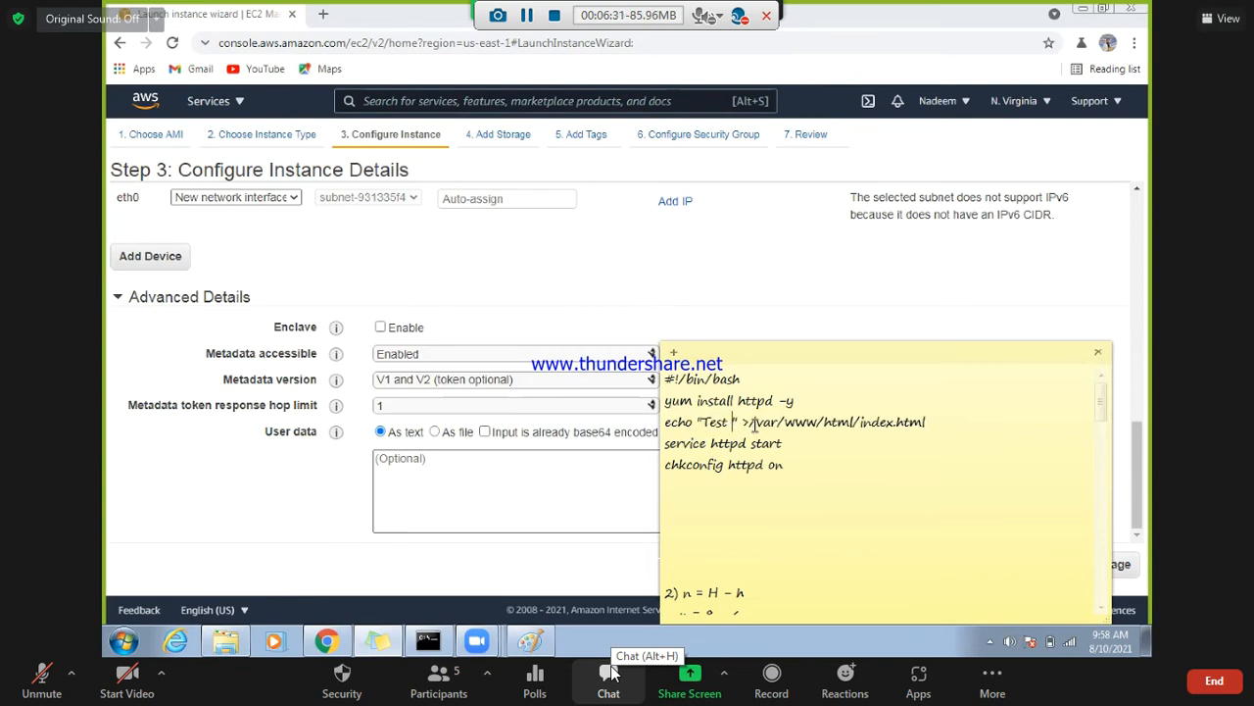
pyautogui.press('BackSpace')
pyautogui.press('BackSpace')
pyautogui.press('BackSpace')
pyautogui.press('BackSpace')
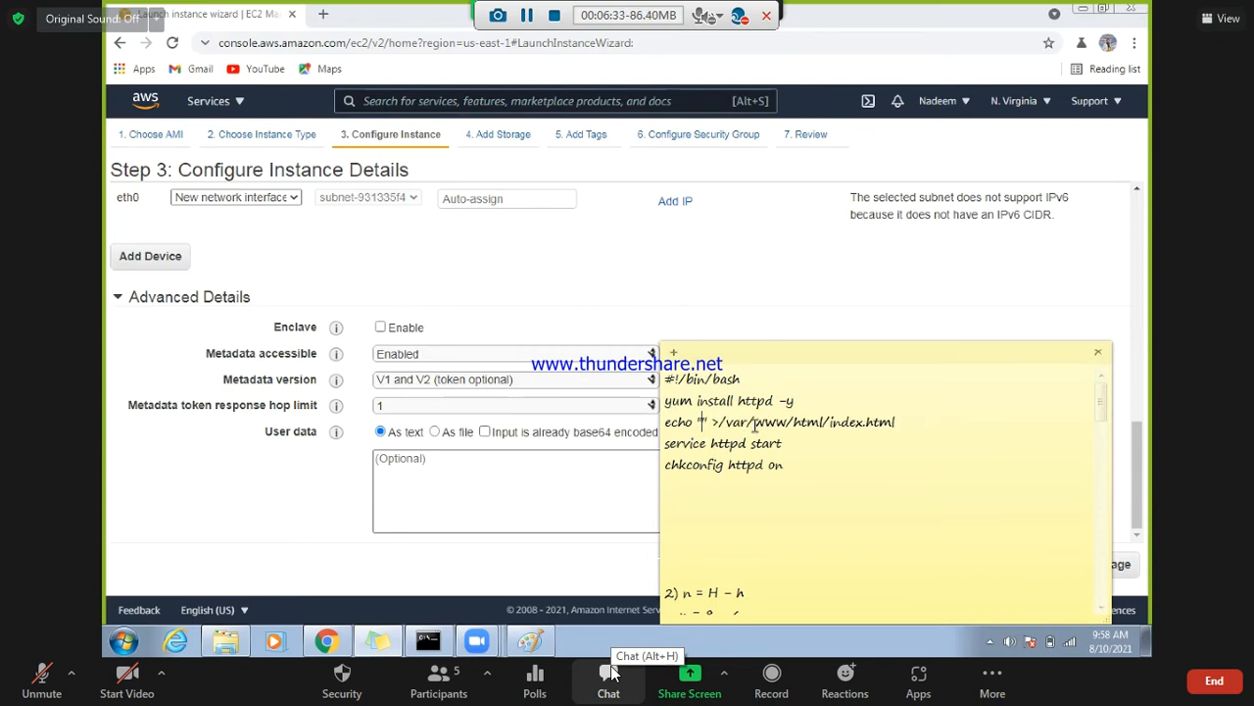
pyautogui.write('SERVER')
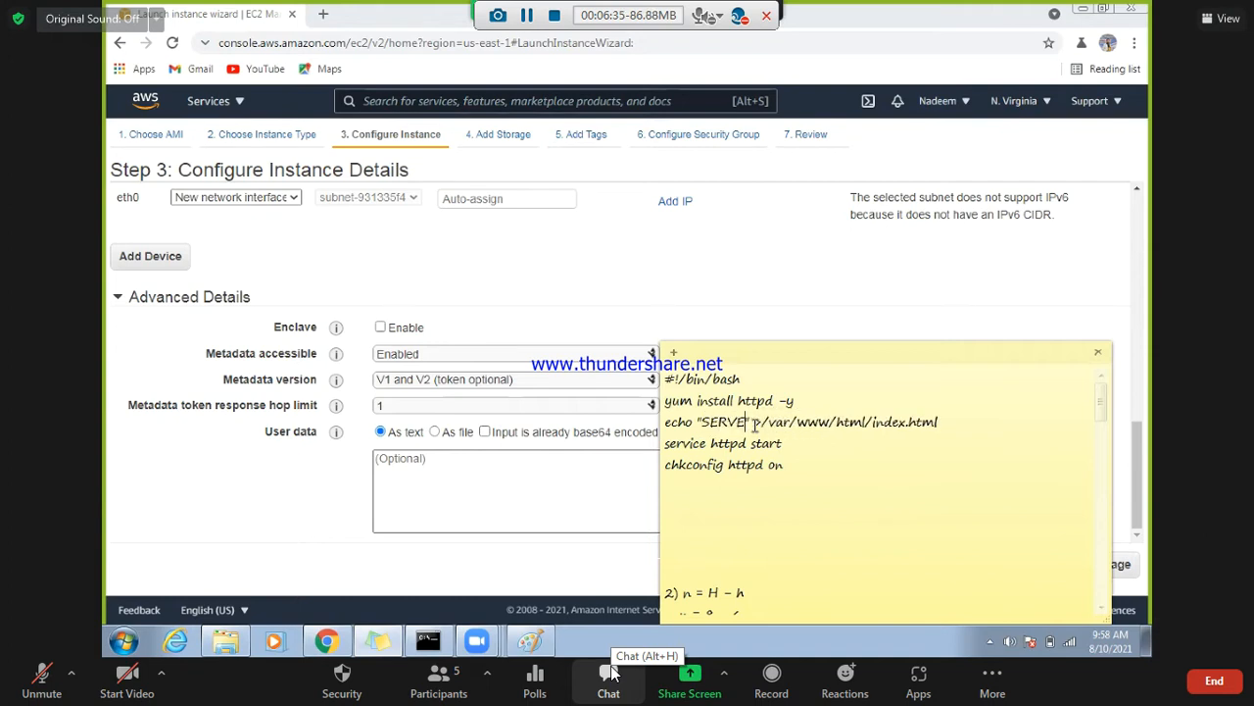
pyautogui.write('-1')
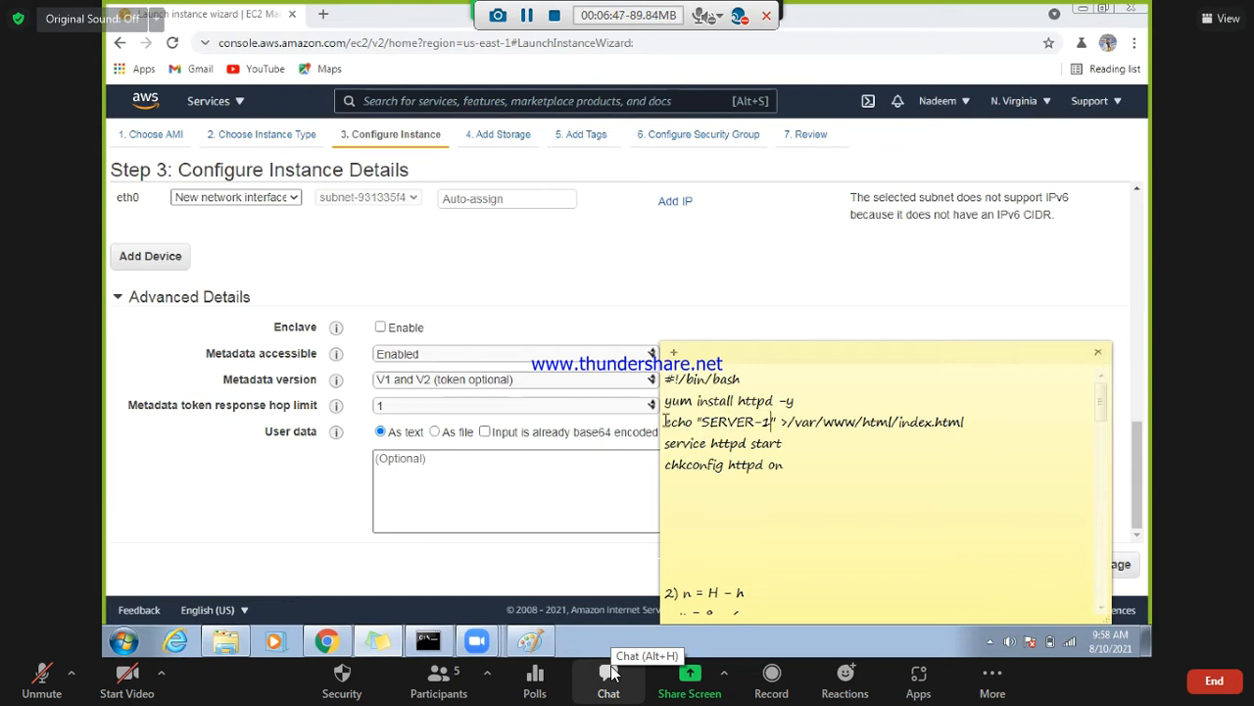
# - Copy the whole bash script, from #!/bin/bash to chkconfig httpd on, from the sticky note into the instance's user data as text
pyautogui.moveTo(697, 422); pyautogui.dragTo(777, 422)
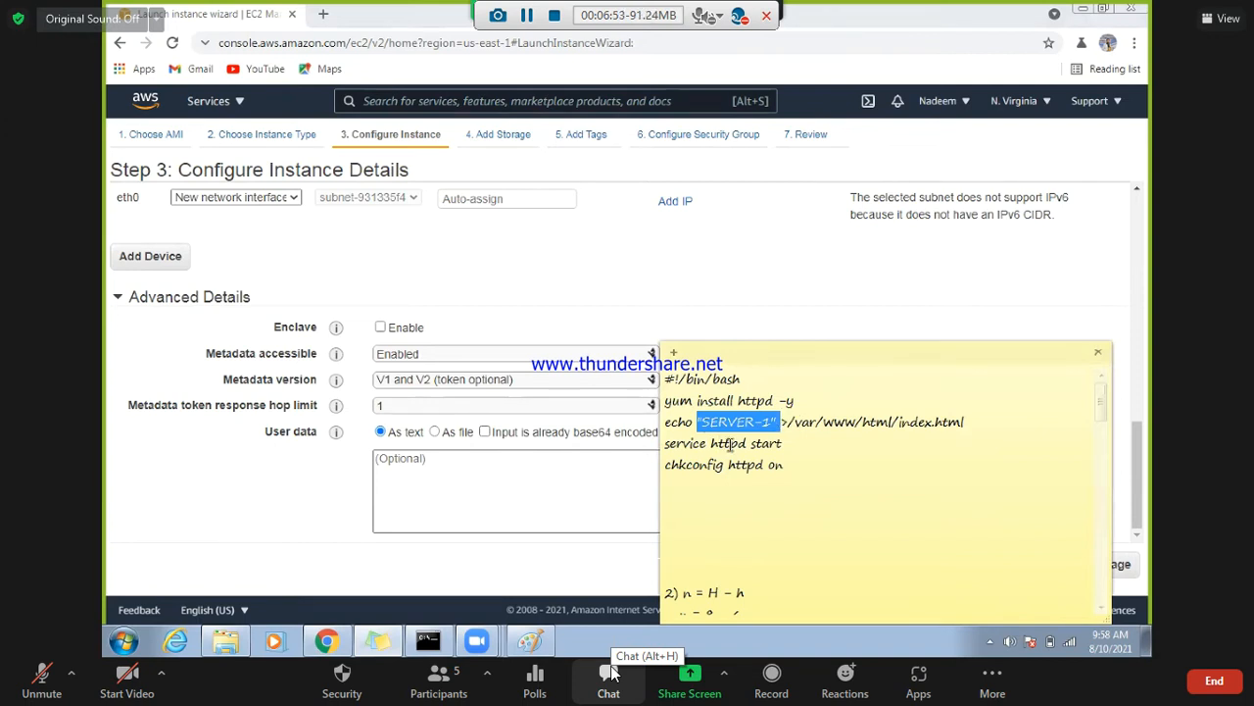
pyautogui.doubleClick(731, 442)
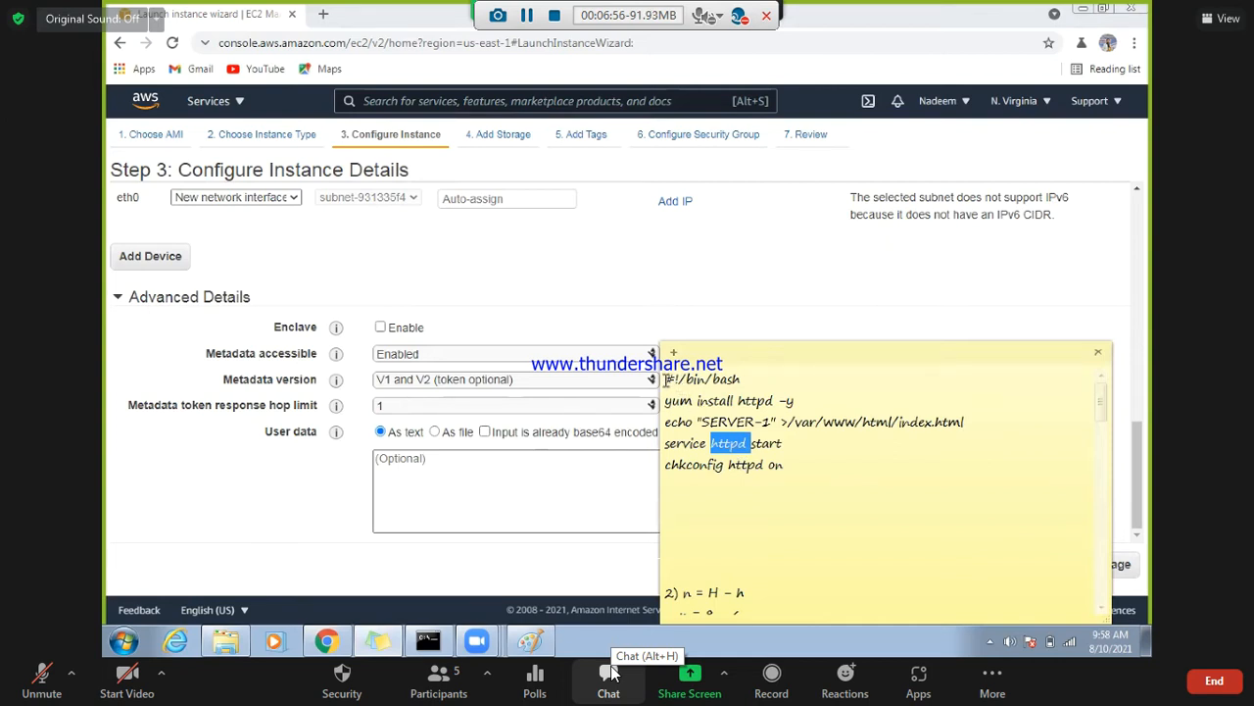
pyautogui.moveTo(667, 380); pyautogui.dragTo(789, 465)
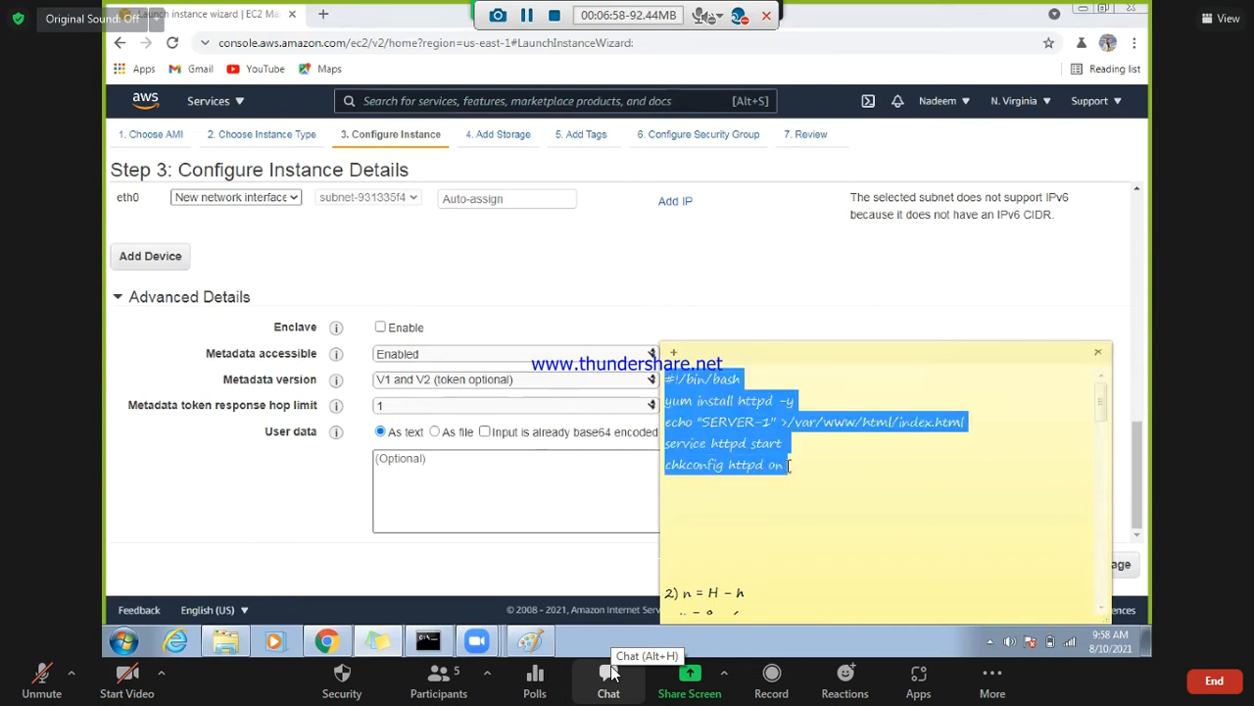
pyautogui.click(547, 466)
pyautogui.write('#!/bin/bash yum install httpd -y echo "SERVER-1" >/var/www/html/index.html service httpd start chkconfig httpd on')
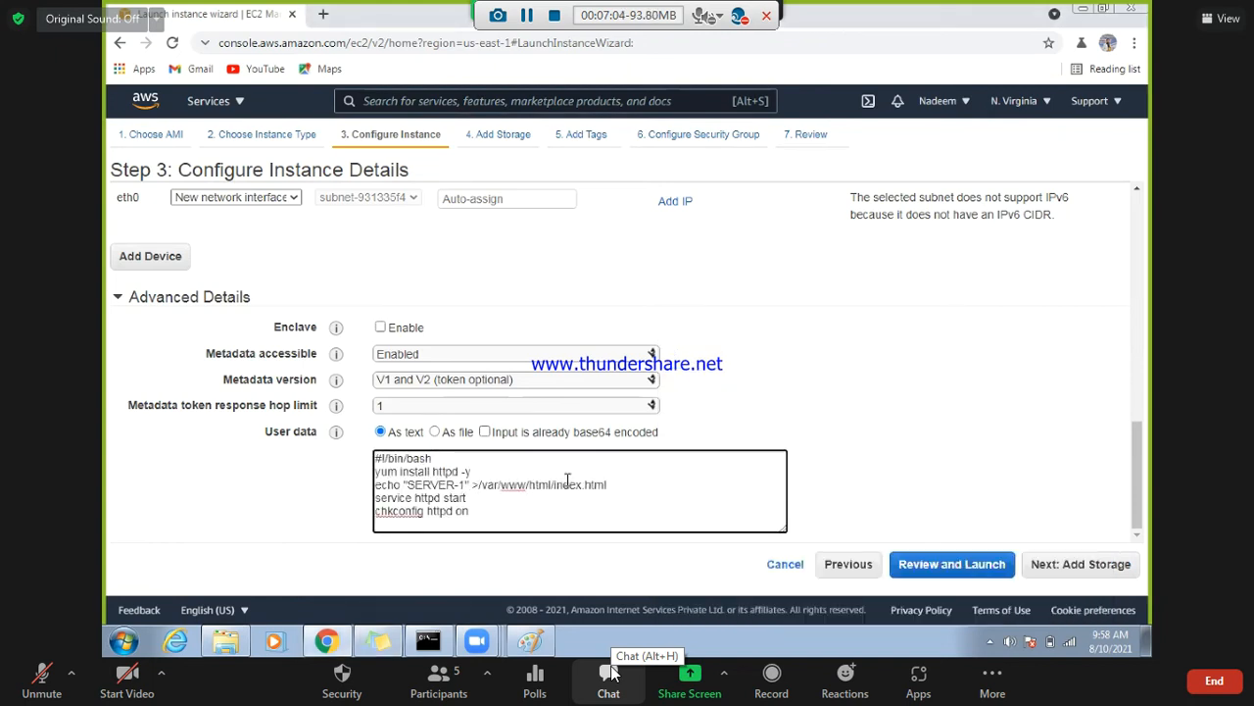
pyautogui.moveTo(584, 485); pyautogui.dragTo(614, 485)
pyautogui.click(615, 485)
pyautogui.moveTo(406, 485); pyautogui.dragTo(466, 485)
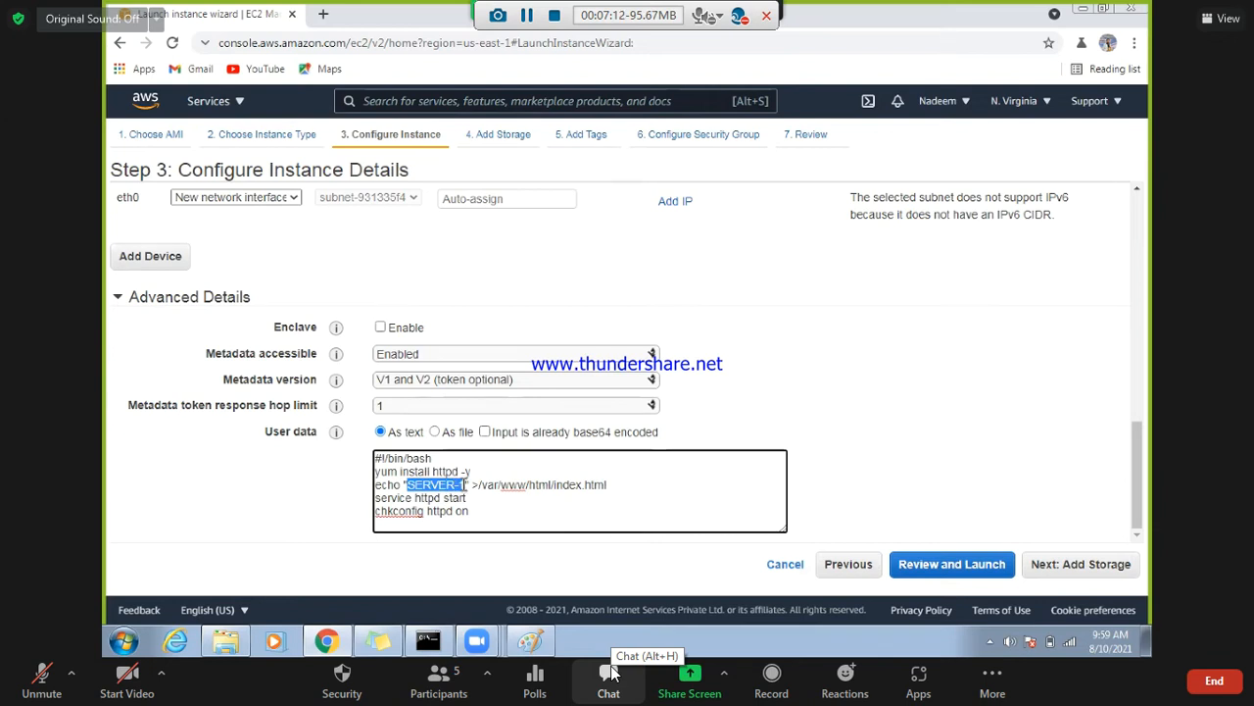
pyautogui.click(749, 372)
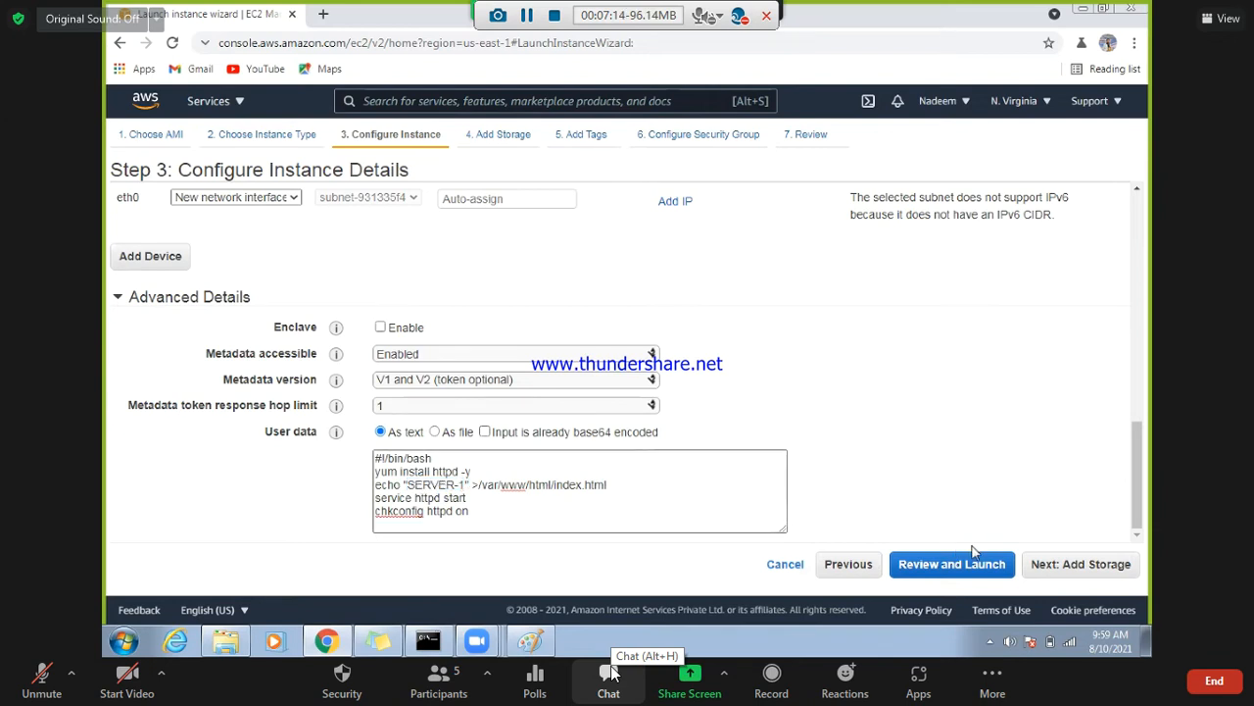
# - Keep the default storage, add a SERVER-1 tag to the instance and proceed to the security group configuration
pyautogui.click(1066, 565)
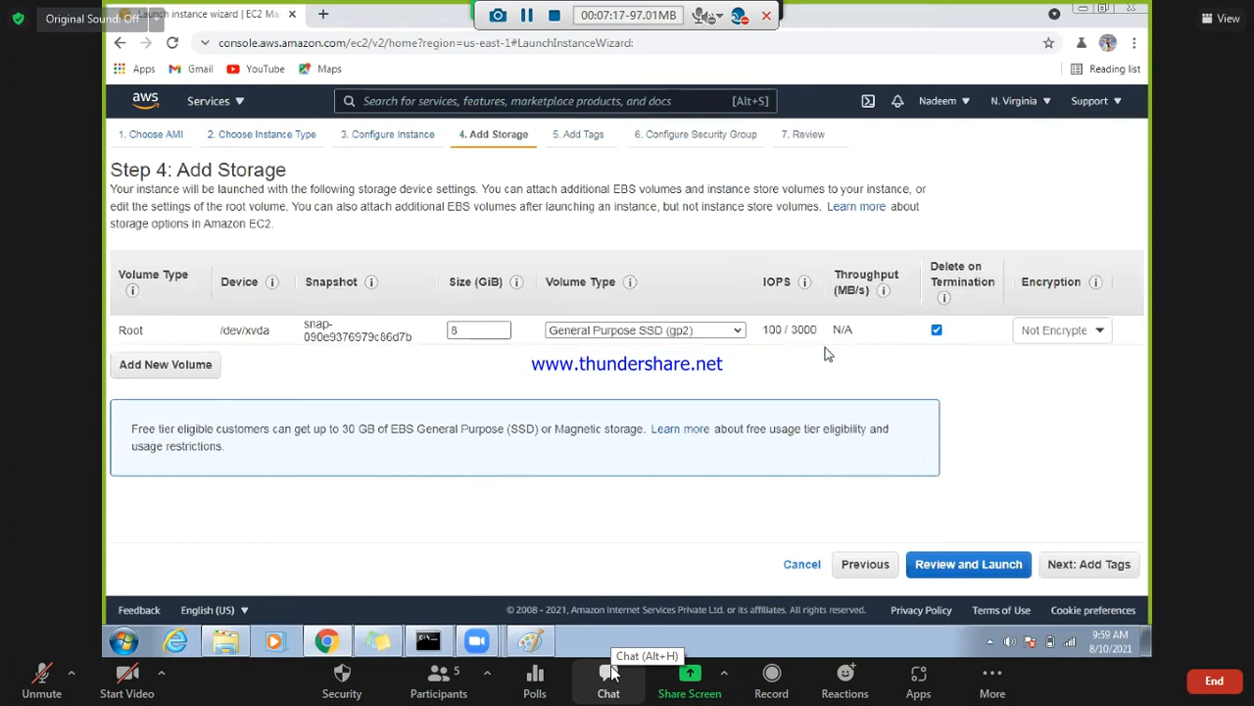
pyautogui.click(1081, 564)
pyautogui.click(152, 411)
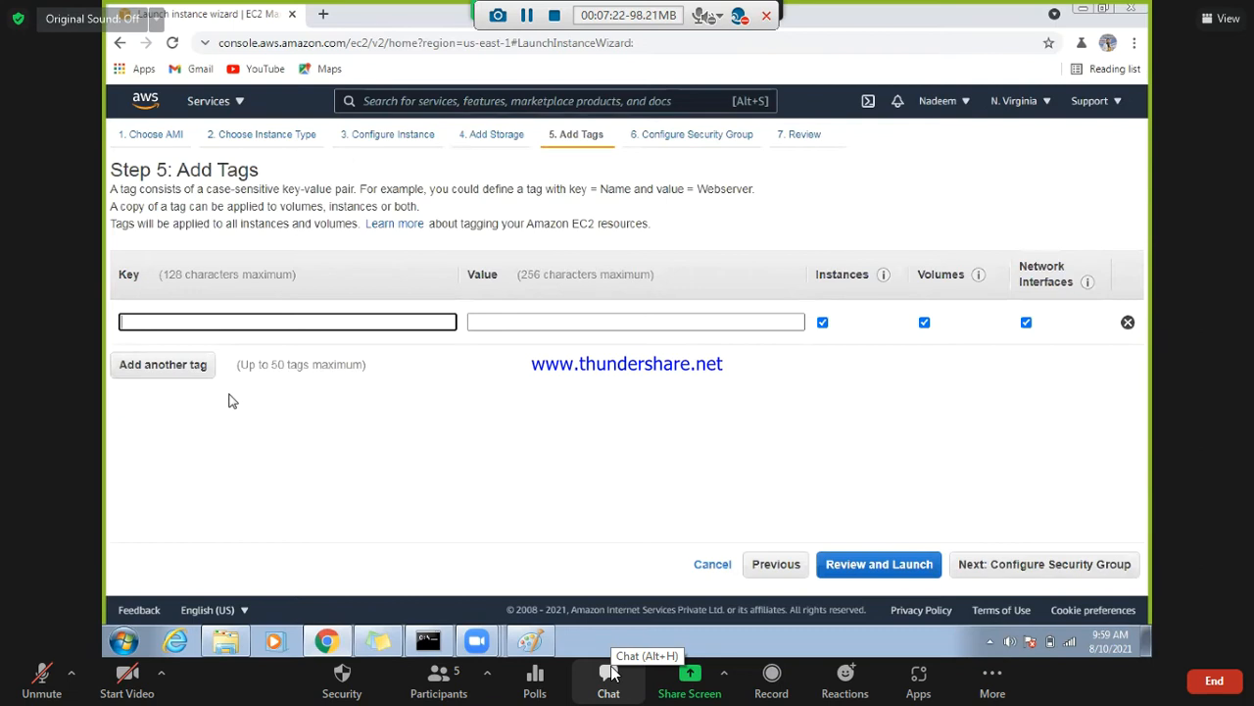
pyautogui.write('SERVER-1')
pyautogui.click(1034, 565)
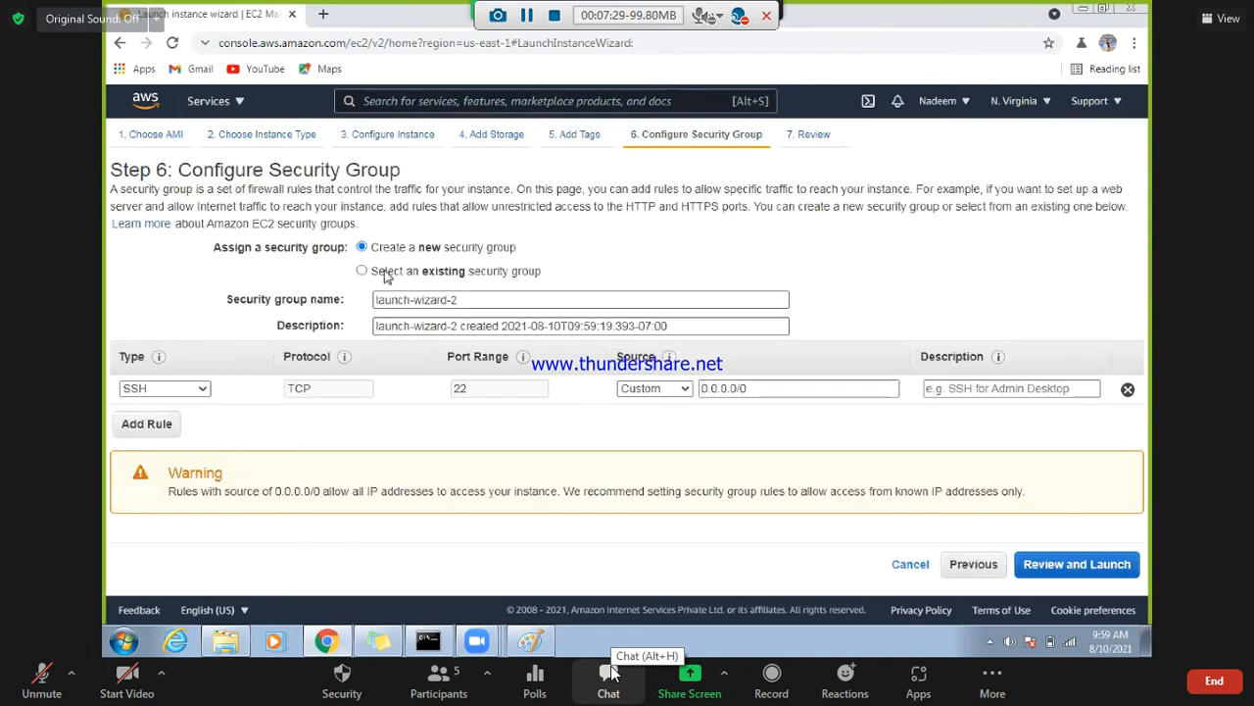
# - Assign the existing security group sg-0145d097dd19e2162 to the instance instead of creating a new one
pyautogui.click(404, 273)
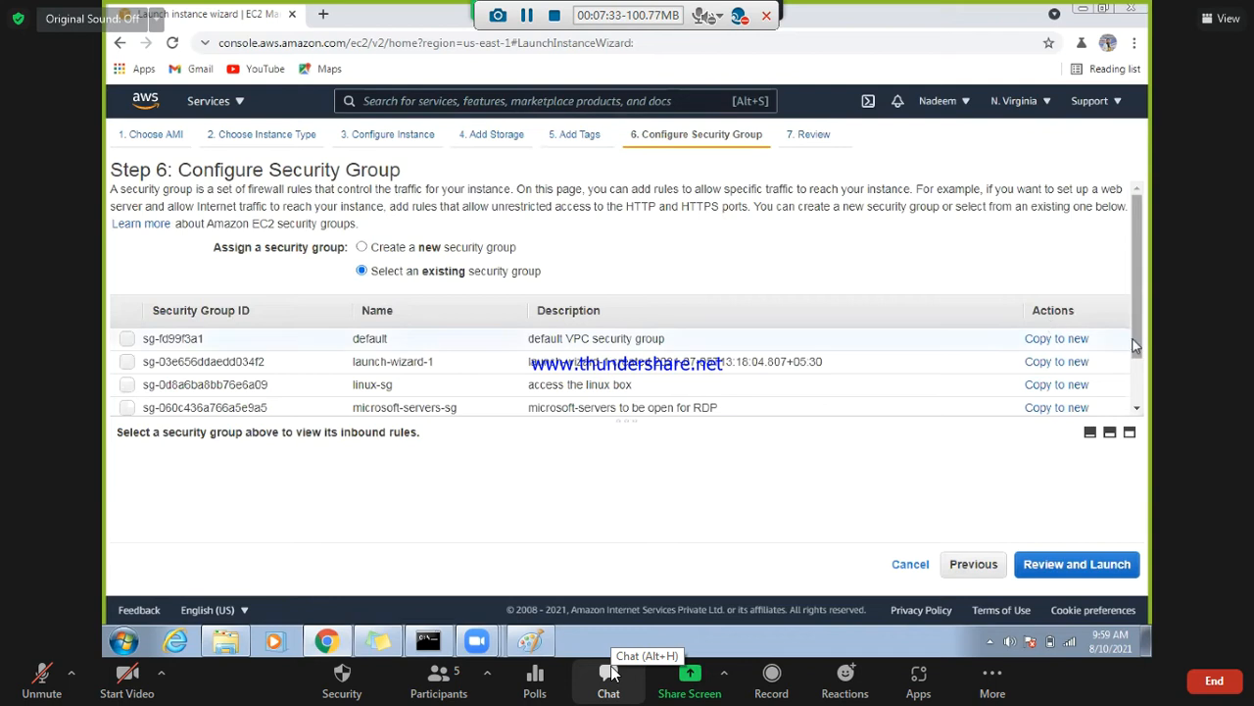
pyautogui.scroll(-2, 702, 388)
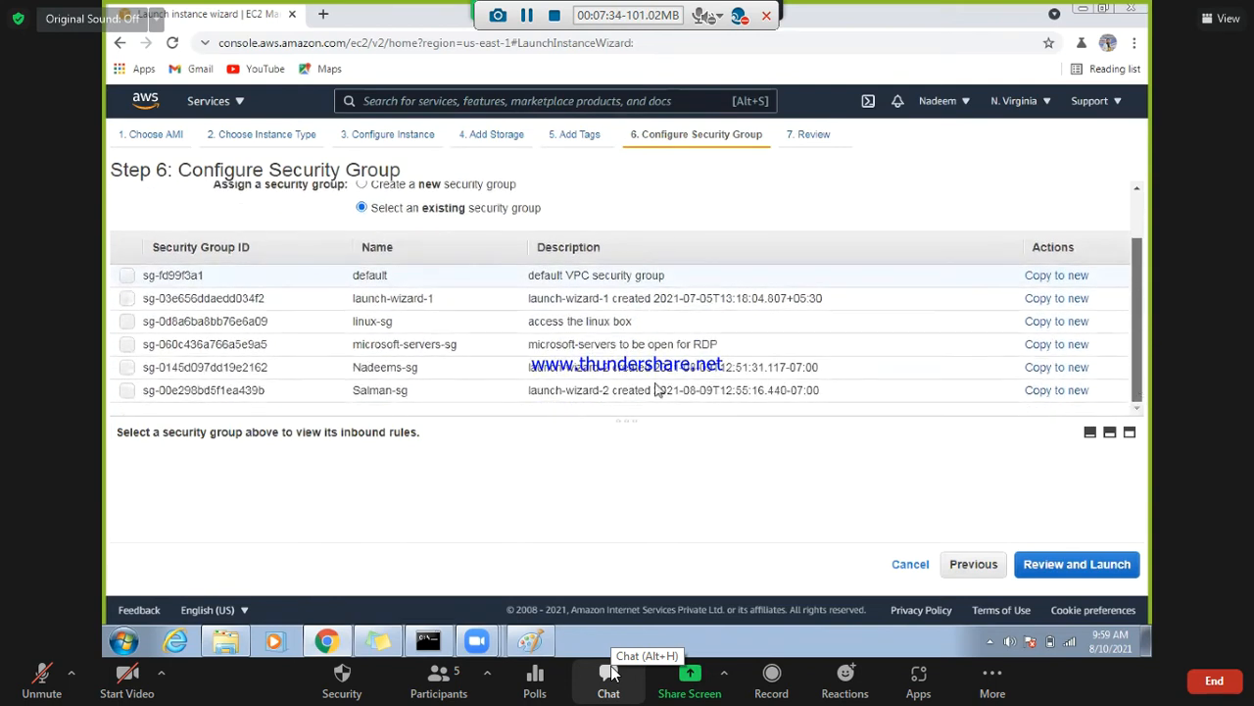
pyautogui.click(126, 368)
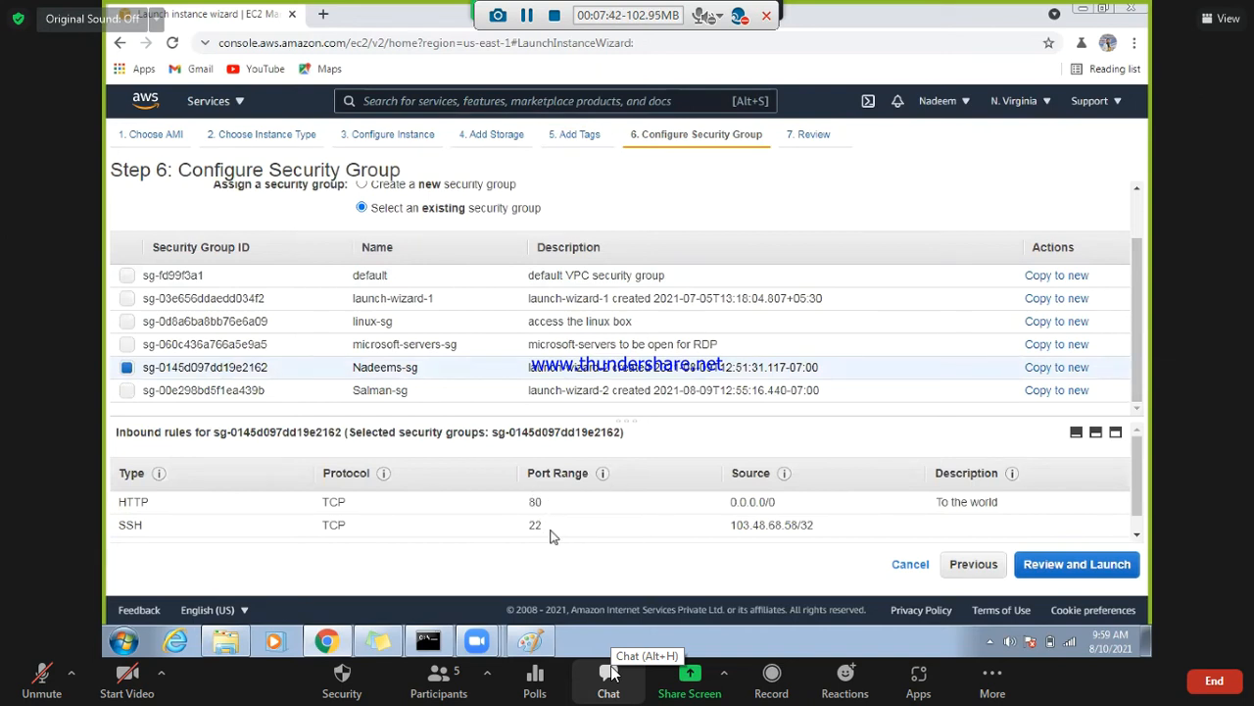
# - Review the instance configuration and launch it with the existing Linux-web-key key pair, acknowledging access to the private key file
pyautogui.click(1077, 566)
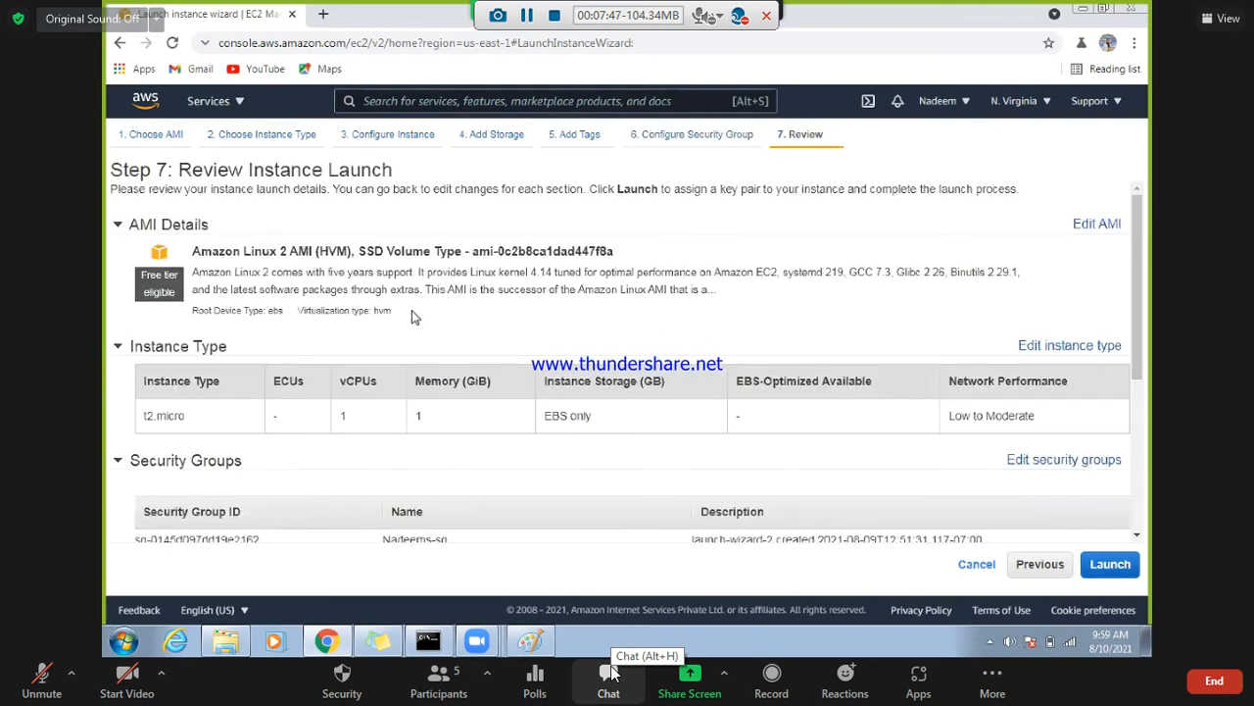
pyautogui.moveTo(1135, 286); pyautogui.dragTo(1135, 436)
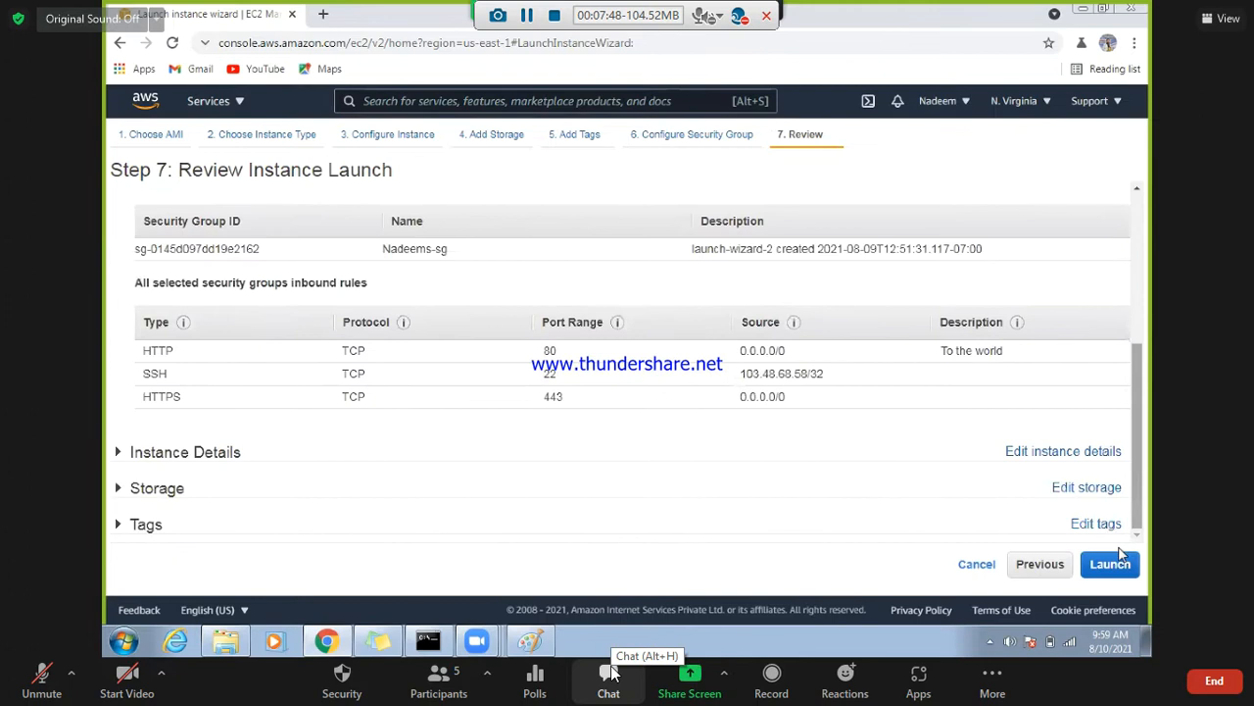
pyautogui.click(1108, 564)
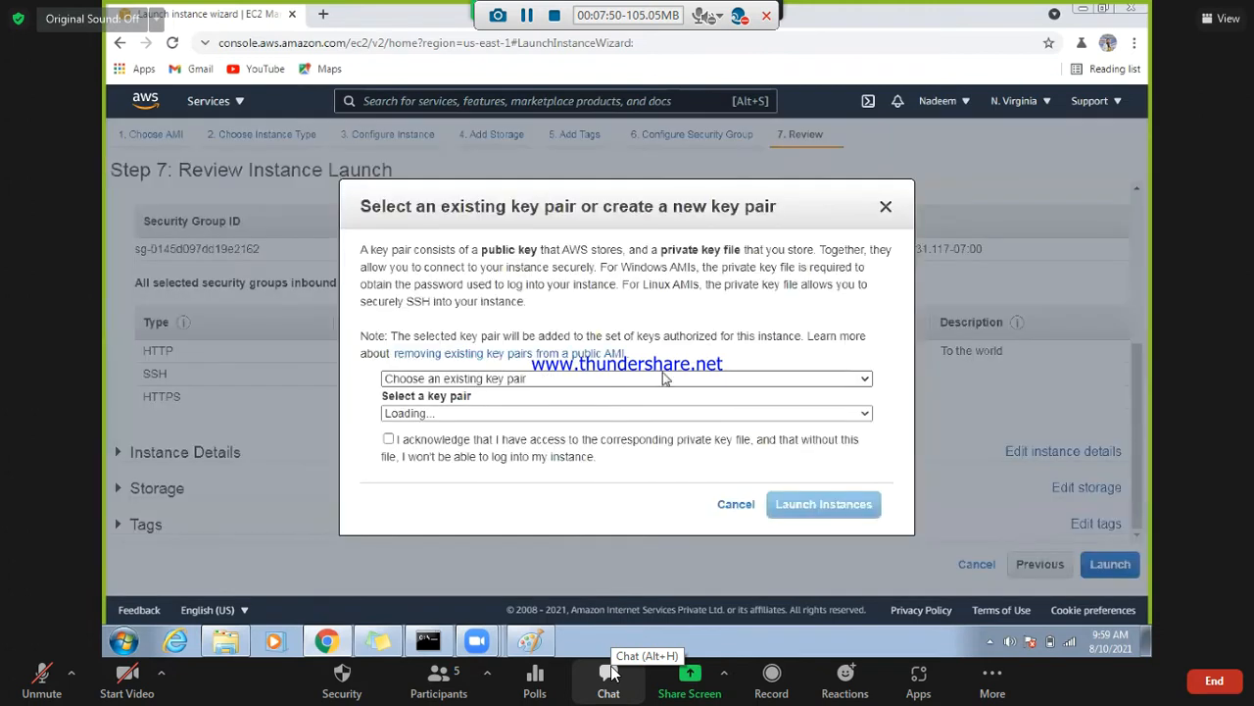
pyautogui.click(630, 420)
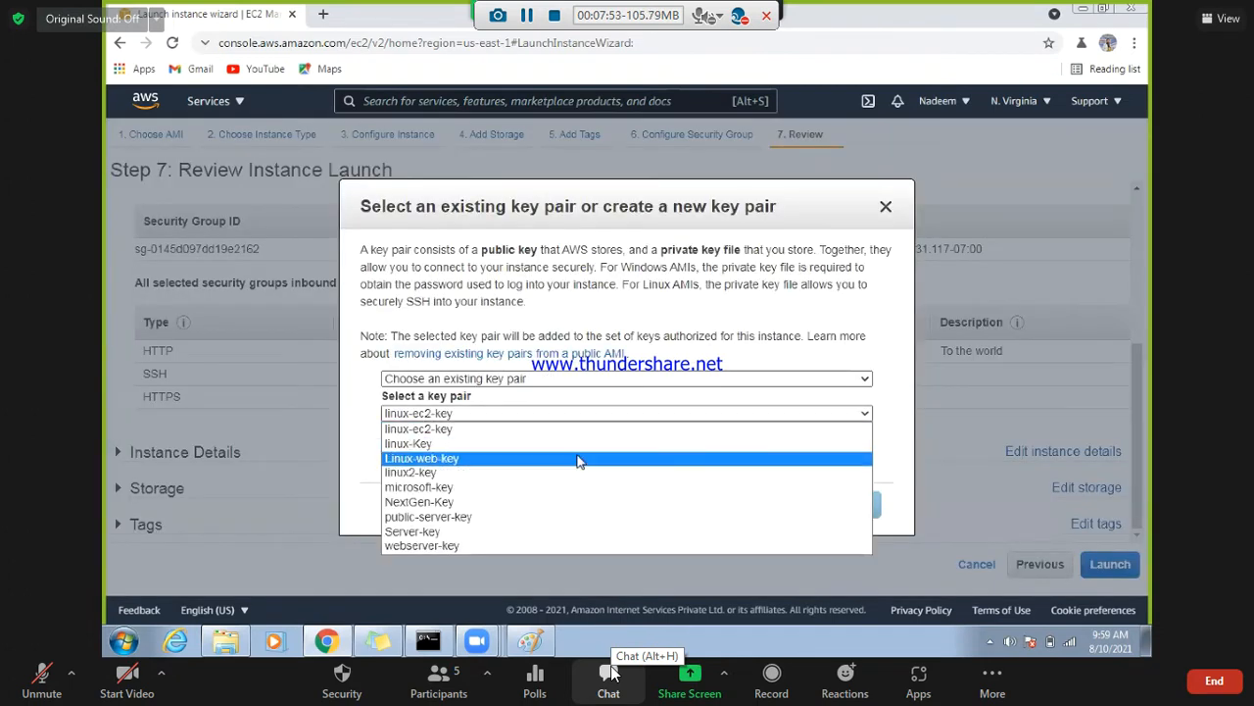
pyautogui.click(578, 459)
pyautogui.click(388, 439)
pyautogui.click(828, 504)
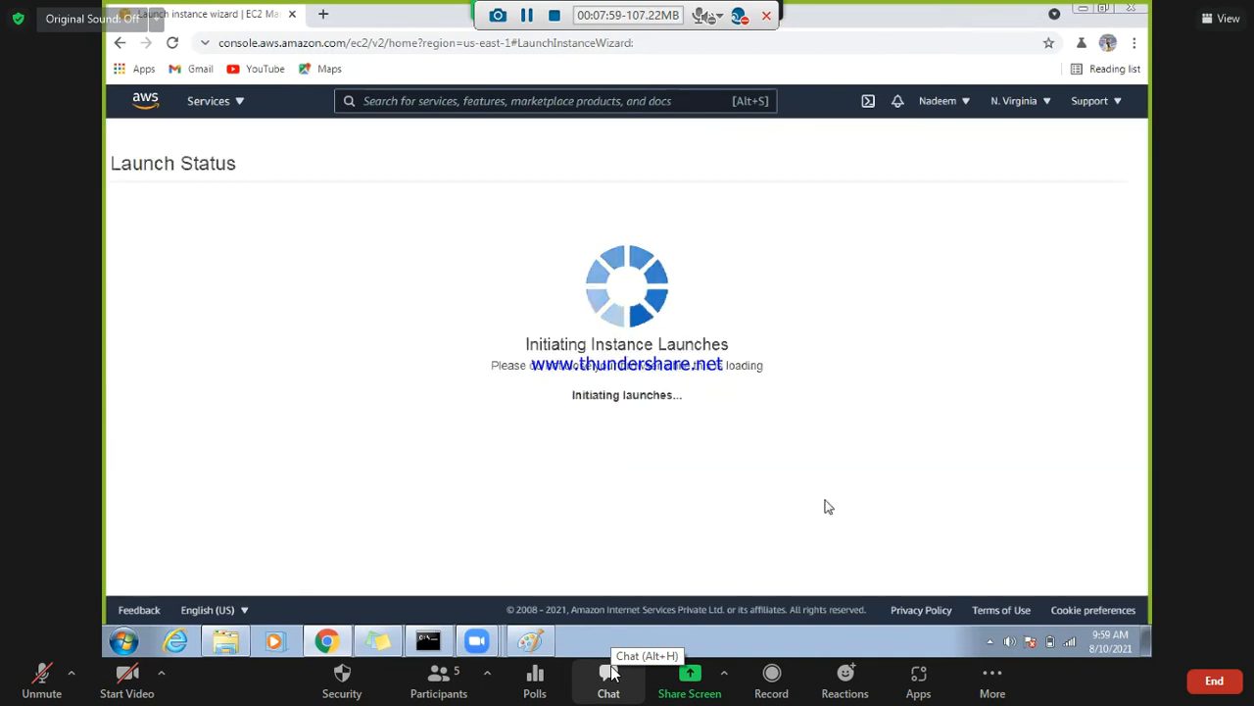
# - Open the newly launched instance in the instances list and start launching a second instance from there
pyautogui.click(474, 254)
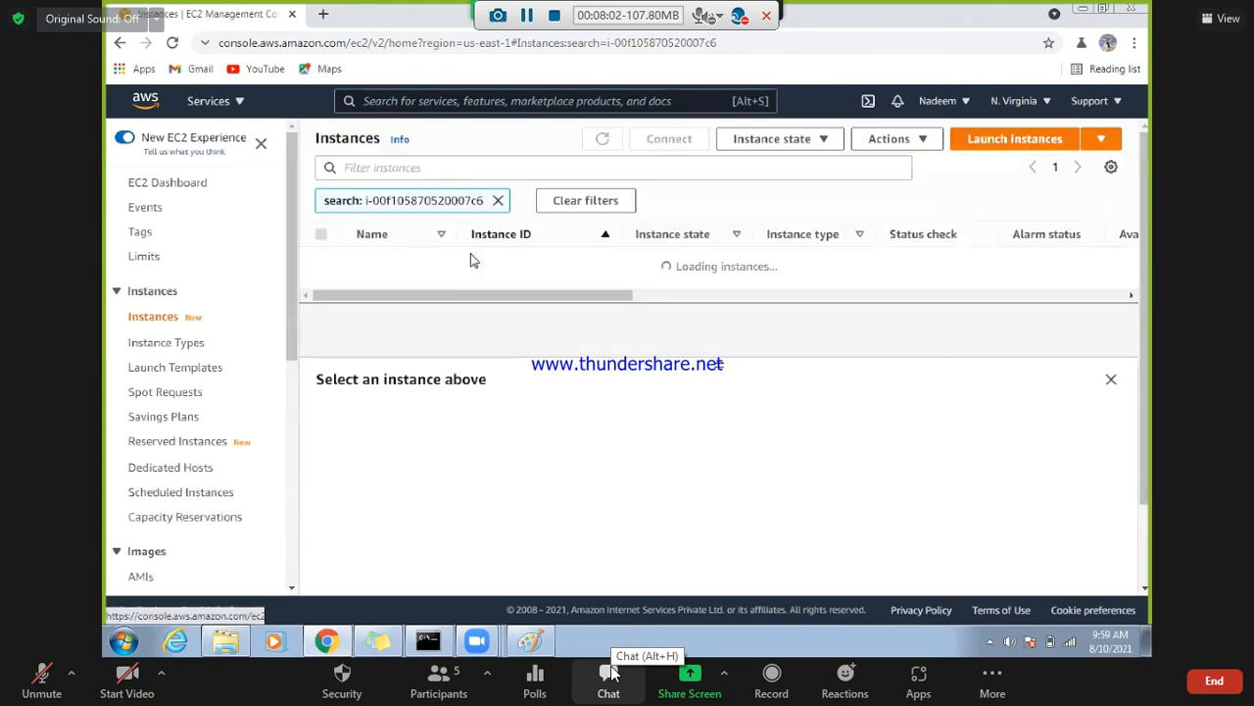
pyautogui.click(499, 200)
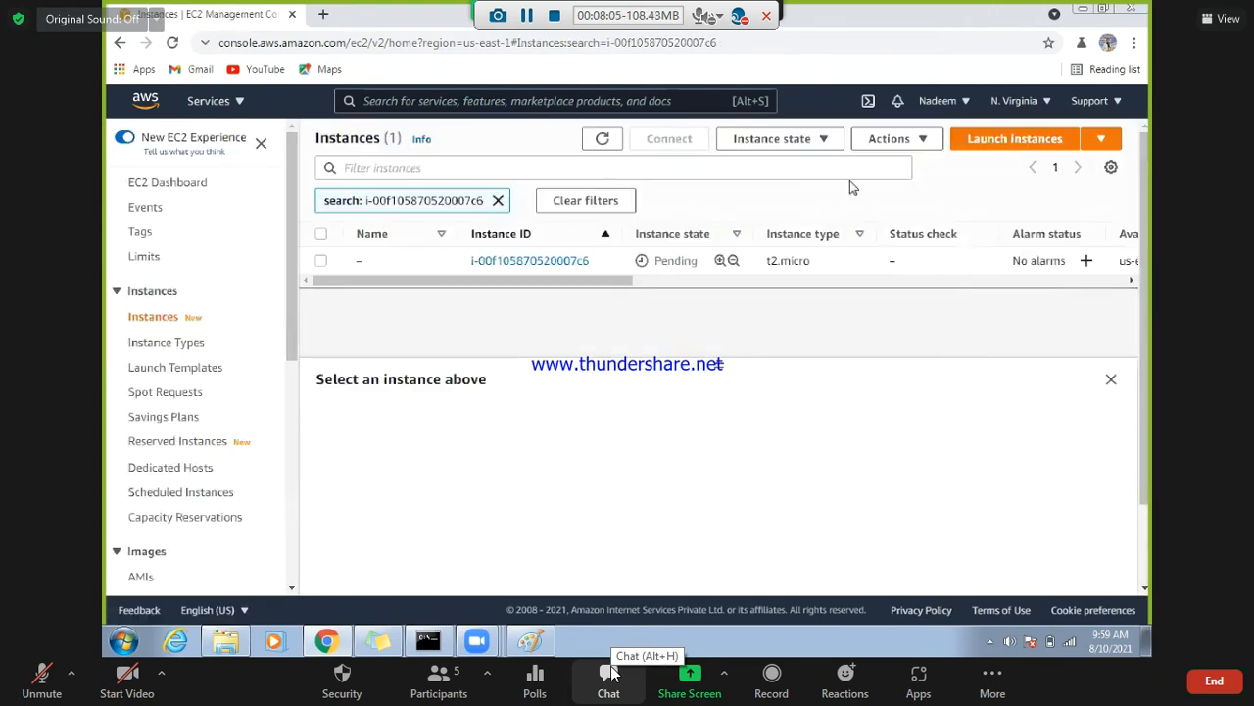
pyautogui.click(1104, 144)
pyautogui.click(985, 164)
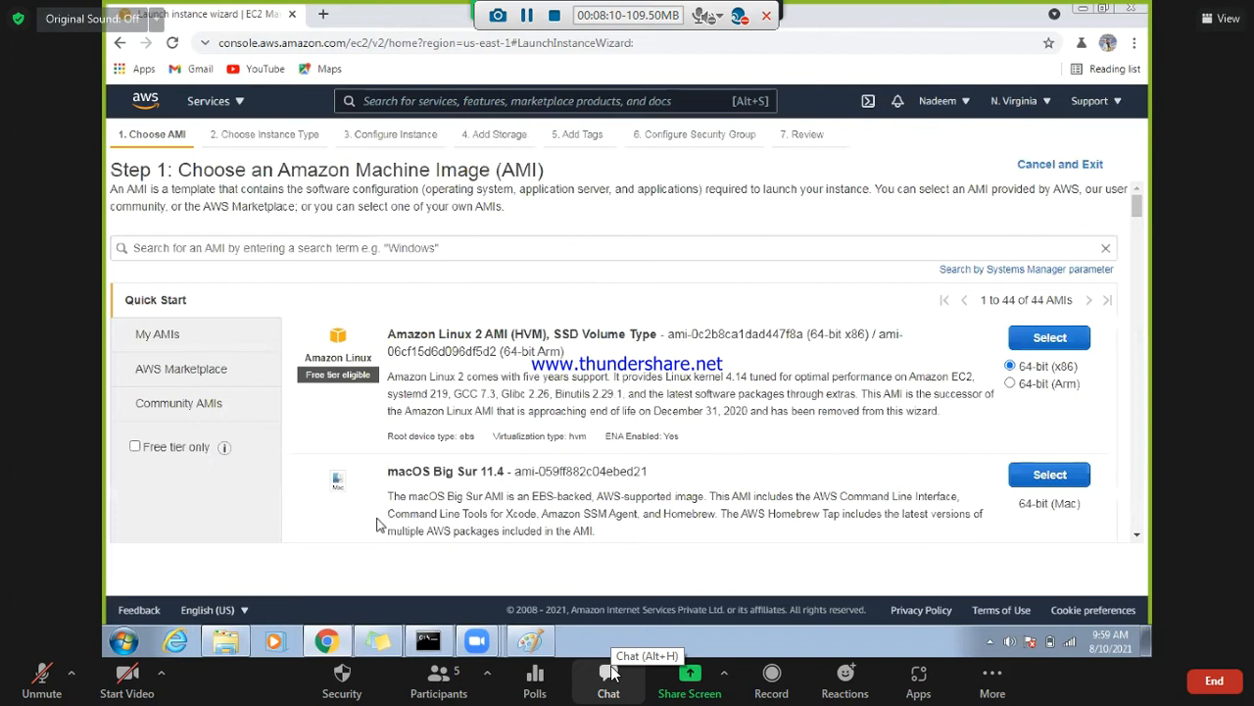
# - Switch to Paint, handwrite short blue notes at the arrow beside the small square, and circle them
pyautogui.click(530, 643)
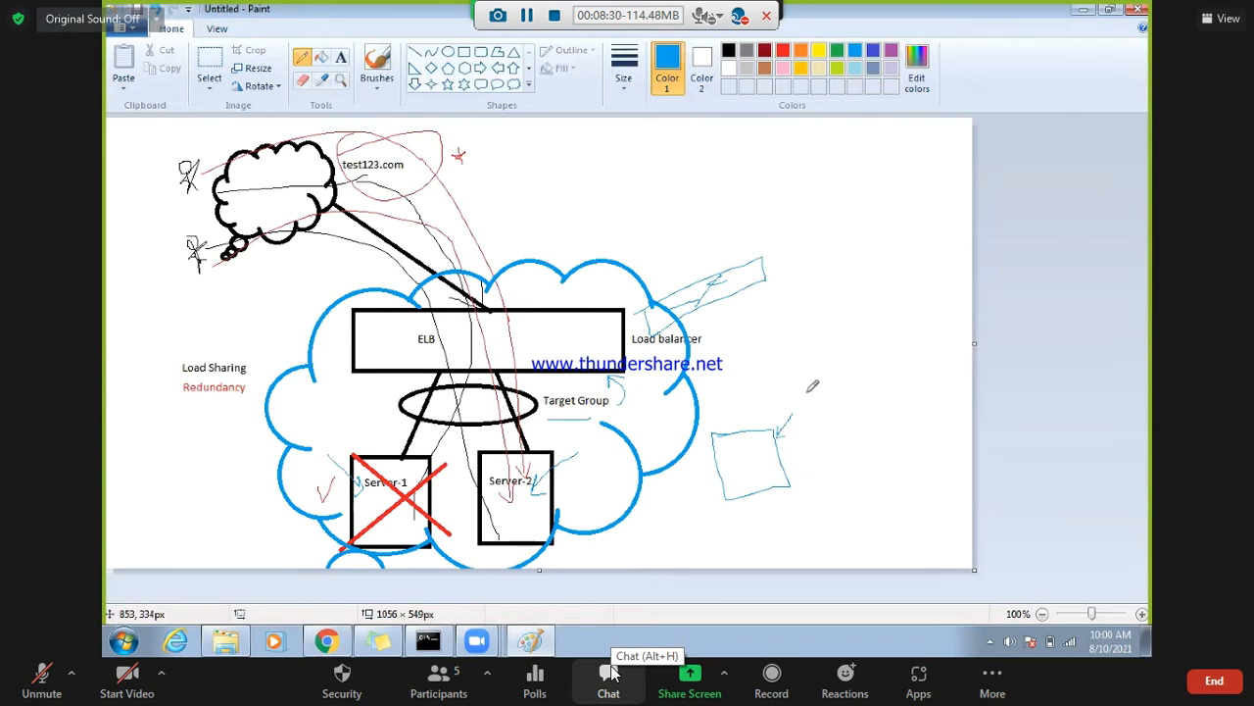
pyautogui.moveTo(802, 400)
pyautogui.mouseDown()
pyautogui.moveTo(833, 398)
pyautogui.moveTo(819, 431)
pyautogui.moveTo(844, 419)
pyautogui.moveTo(819, 435)
pyautogui.mouseUp()
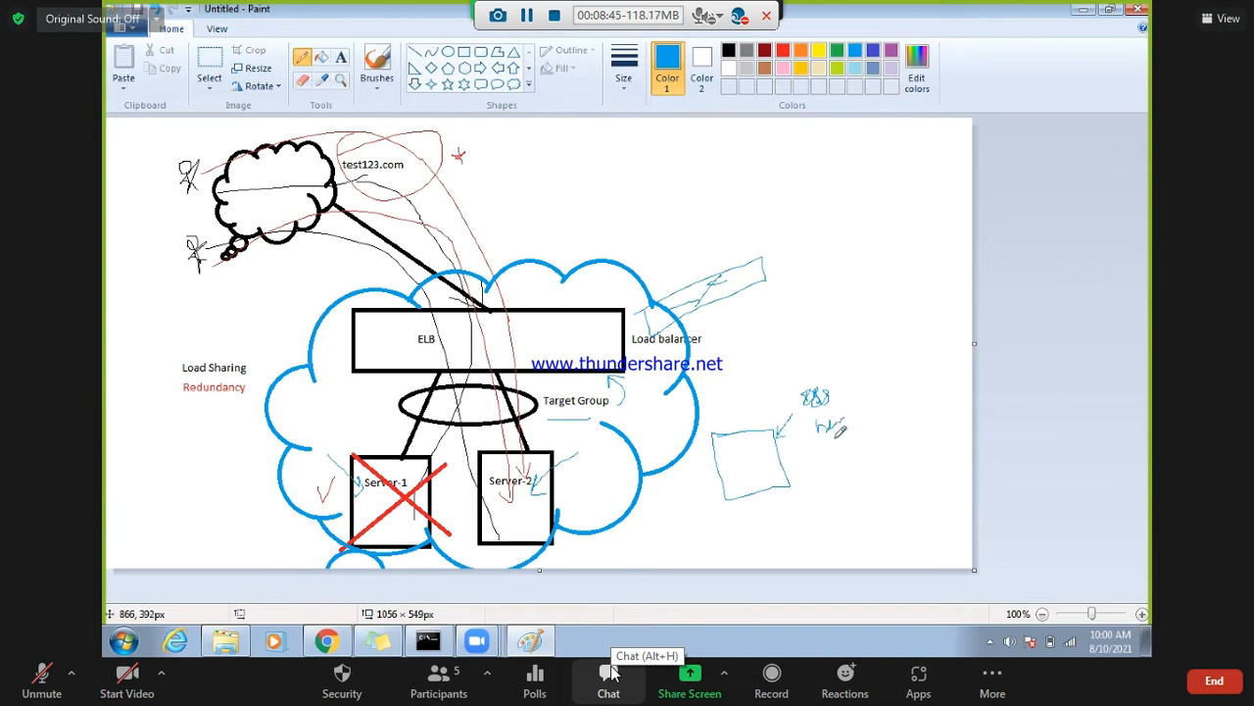
pyautogui.moveTo(798, 373)
pyautogui.mouseDown()
pyautogui.moveTo(840, 395)
pyautogui.moveTo(854, 428)
pyautogui.moveTo(801, 376)
pyautogui.mouseUp()
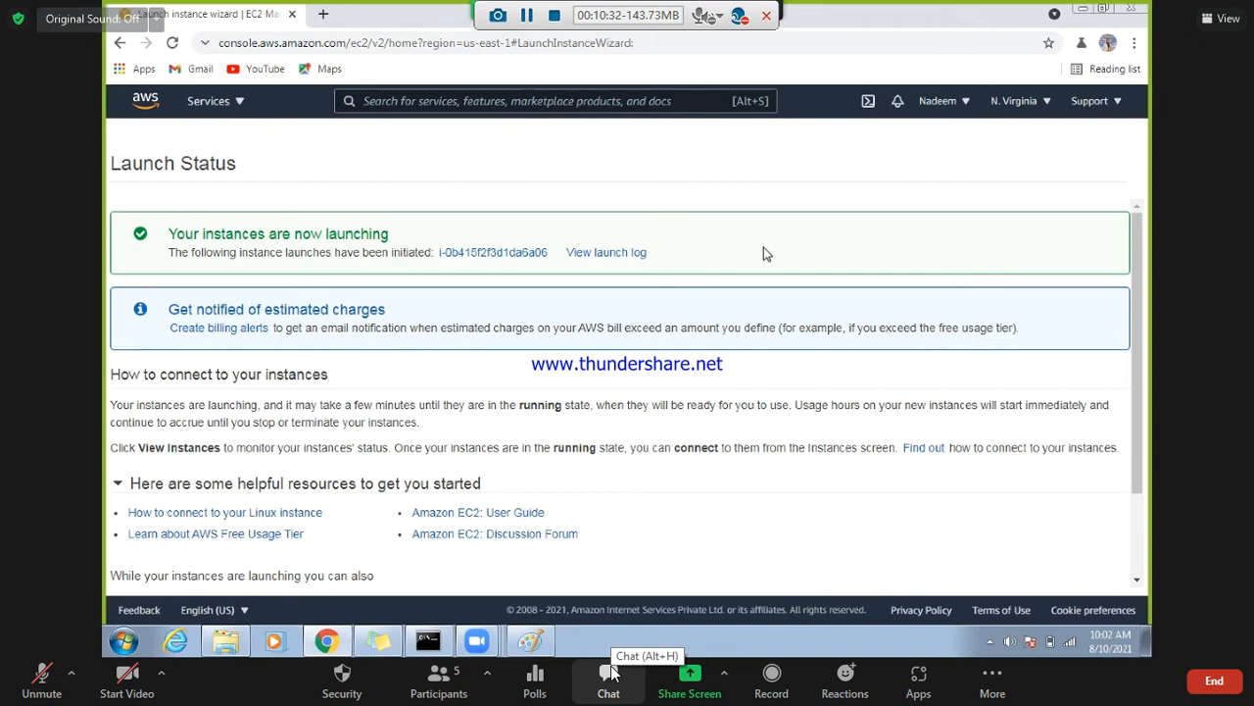
# - Show all instances without the instance ID filter and name the unnamed instance SERVER-1
pyautogui.click(495, 253)
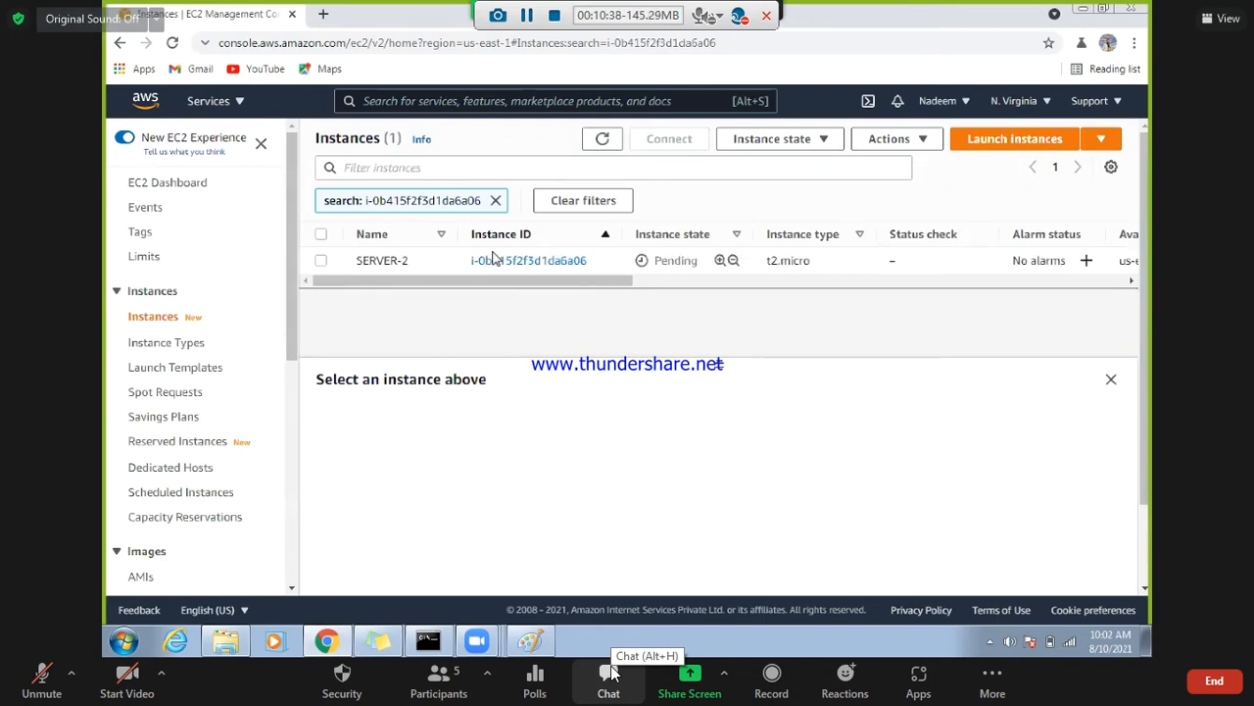
pyautogui.click(496, 201)
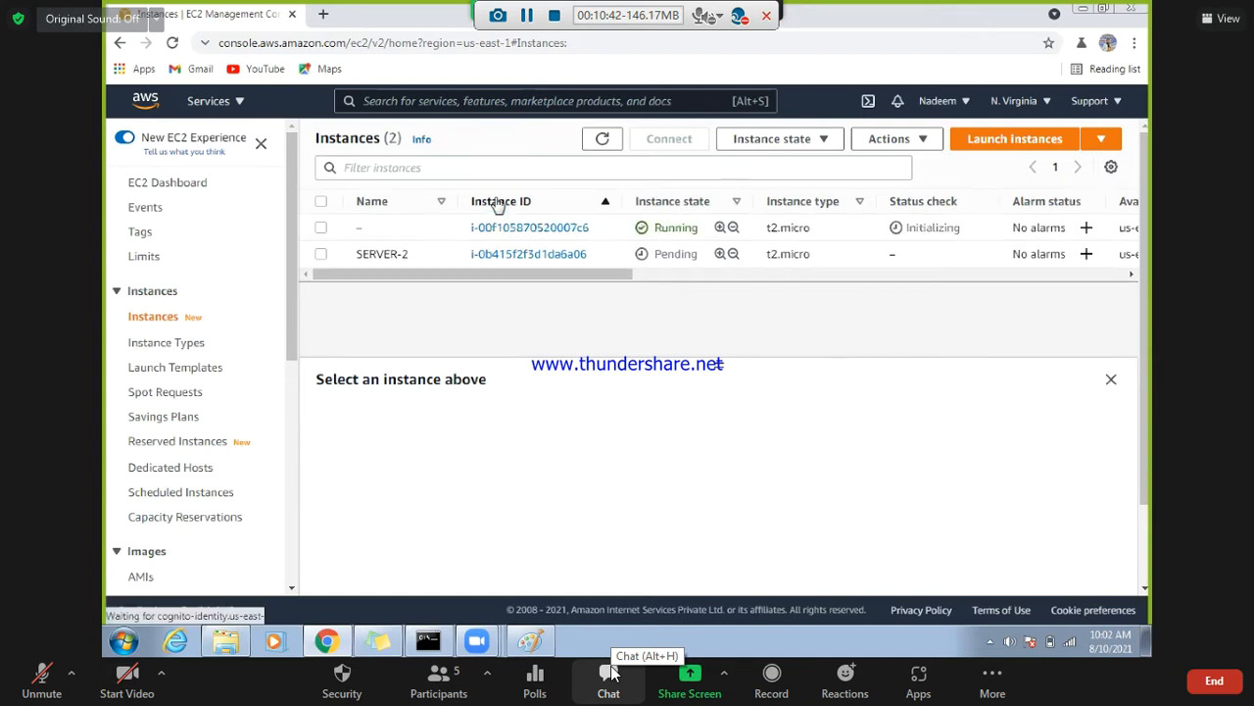
pyautogui.moveTo(375, 231)
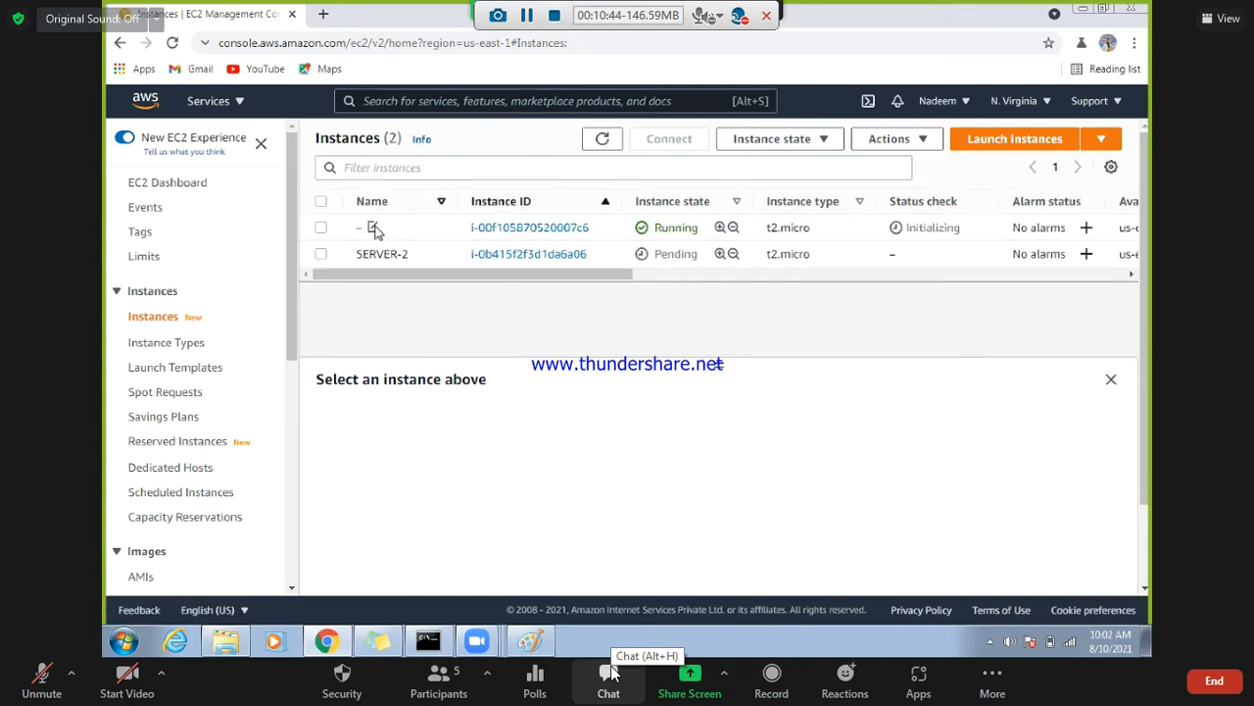
pyautogui.click(375, 229)
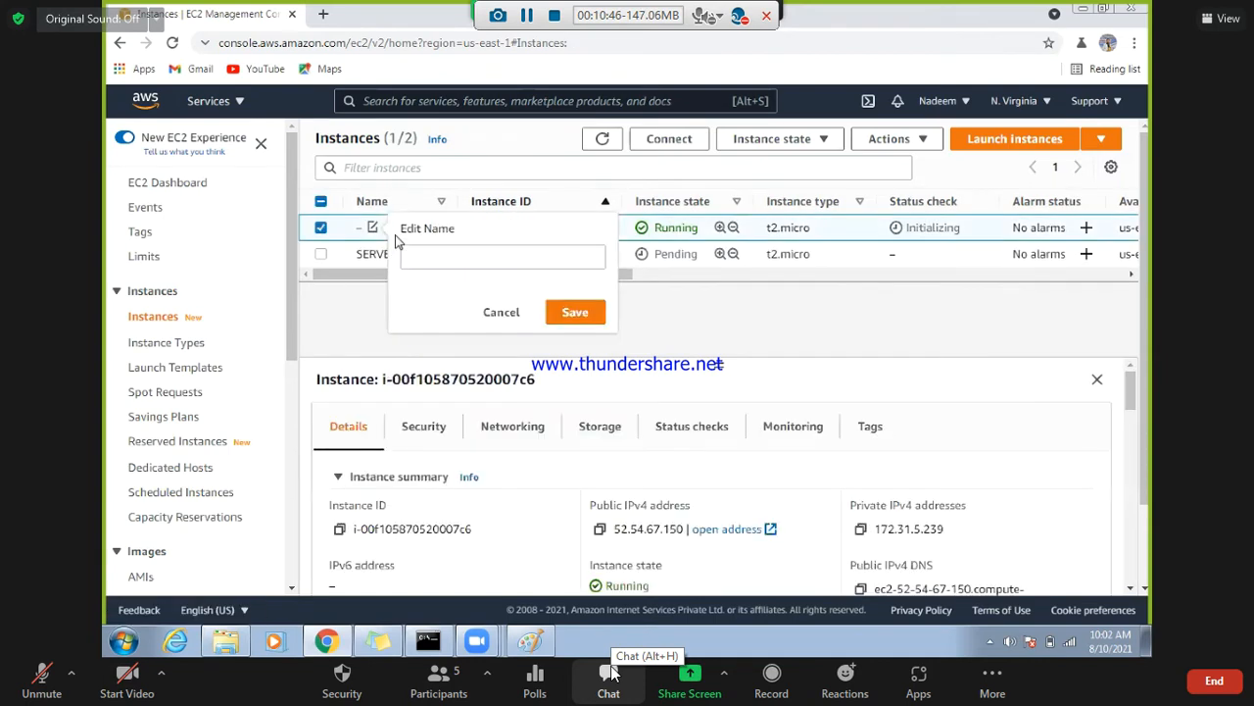
pyautogui.click(441, 256)
pyautogui.write('SERVER-1')
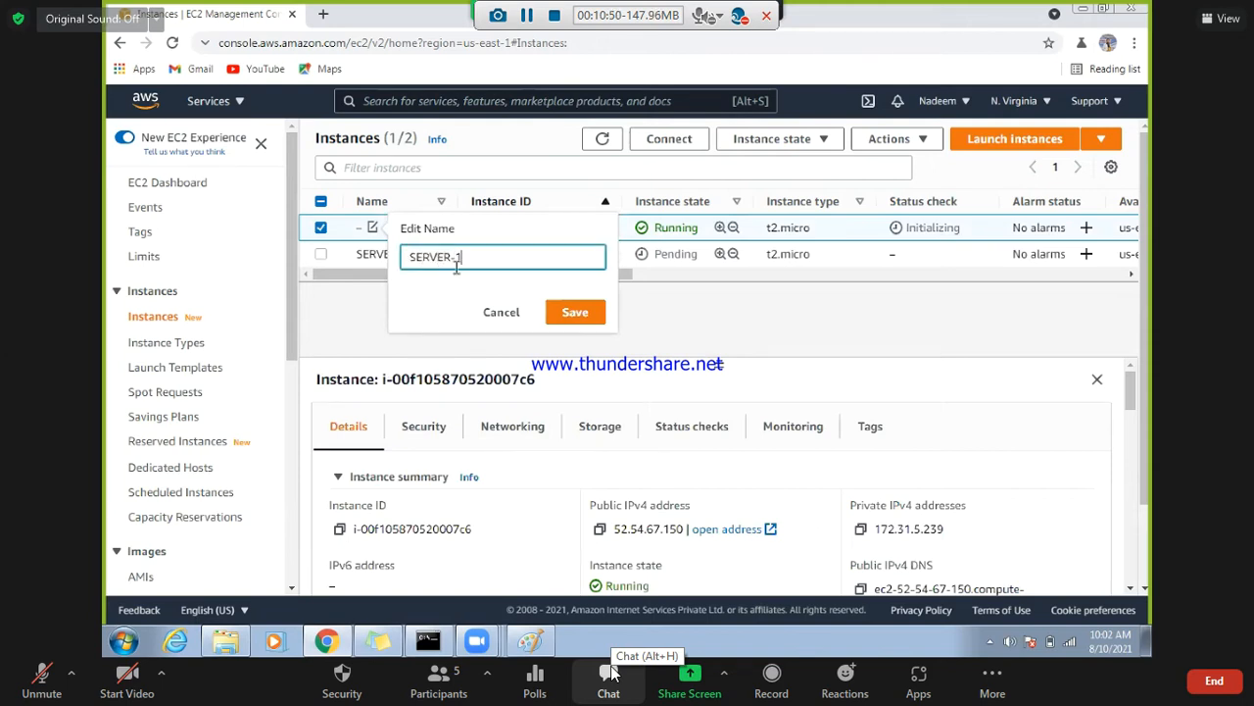
pyautogui.click(569, 311)
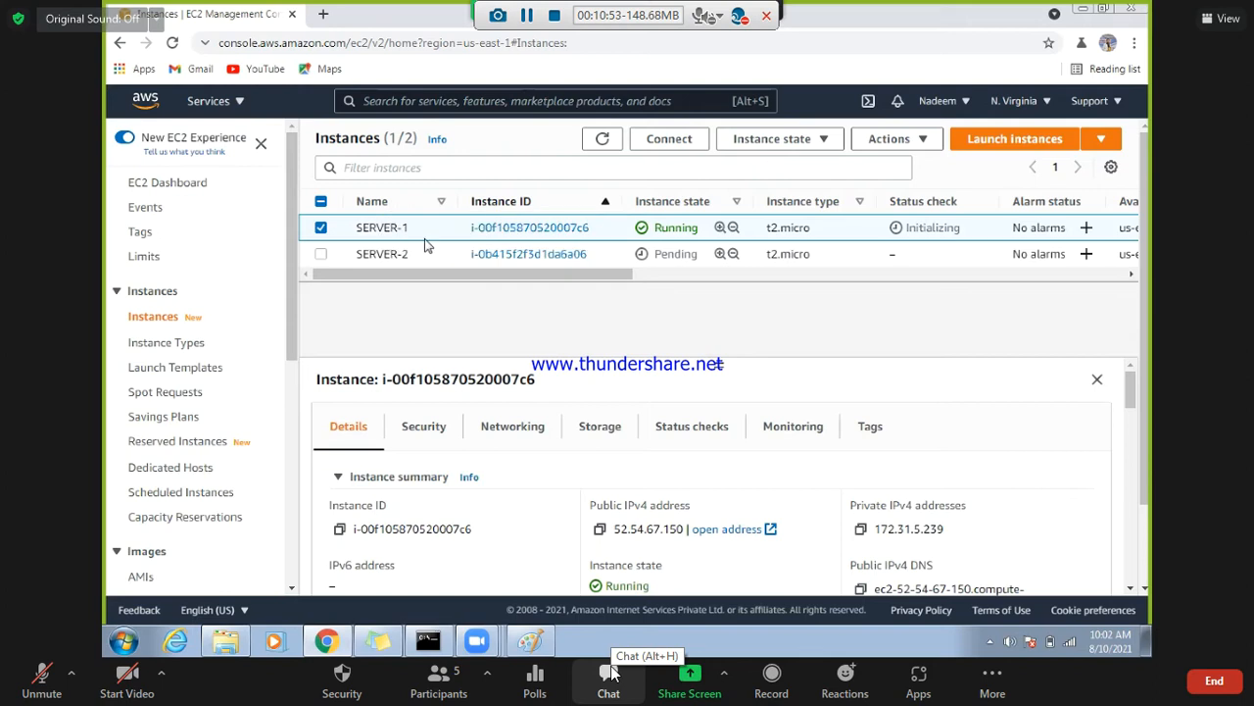
pyautogui.click(322, 227)
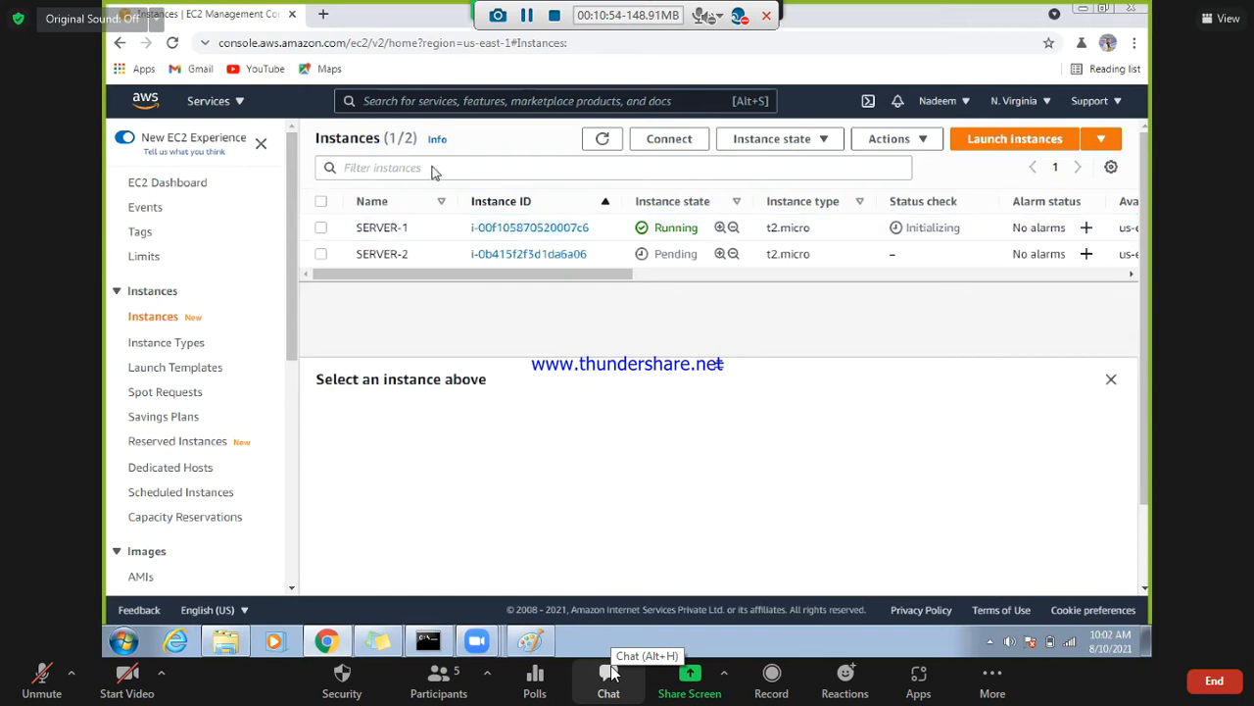
pyautogui.click(604, 140)
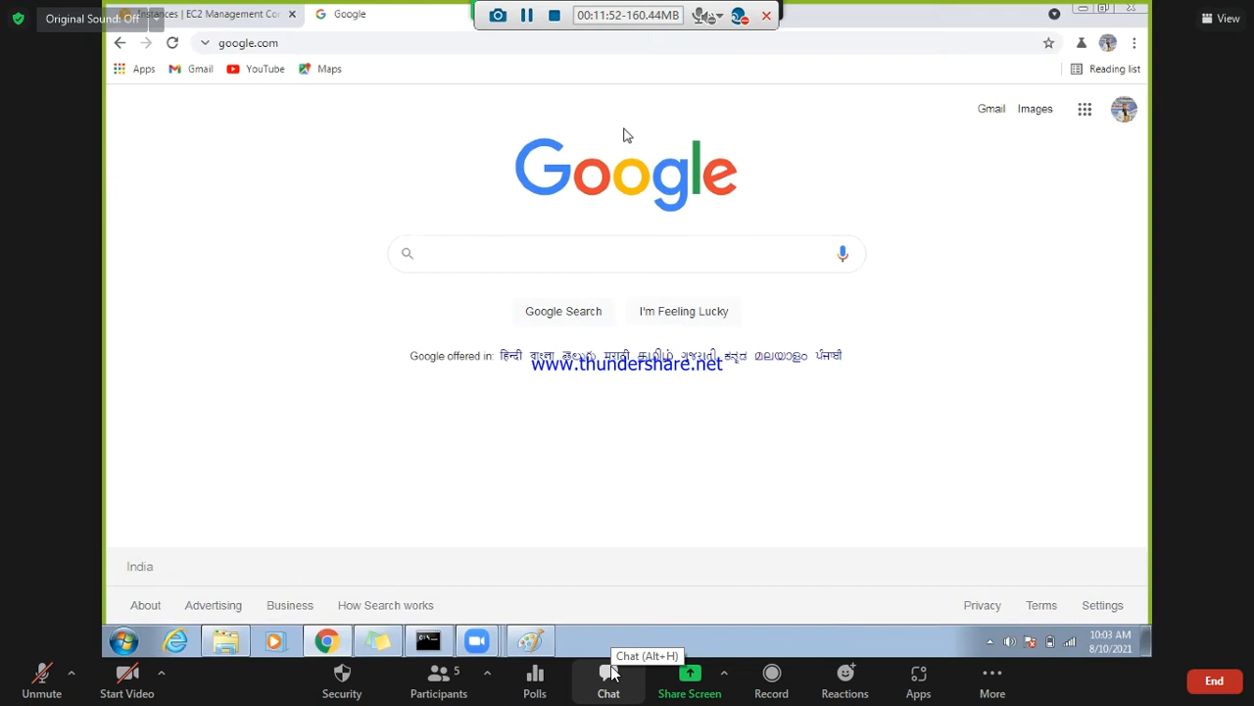
# - Switch to Paint and circle the Server-1 and Server-2 labels in the load balancer diagram with the blue pencil
pyautogui.click(531, 642)
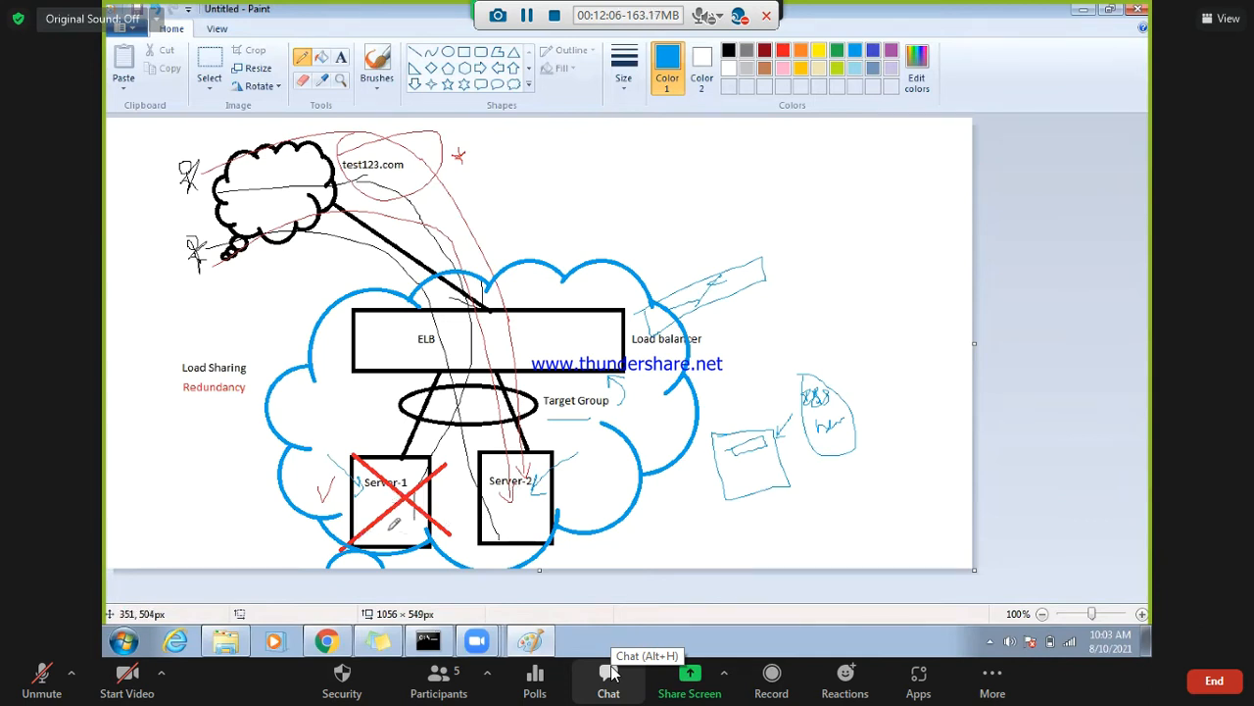
pyautogui.click(340, 57)
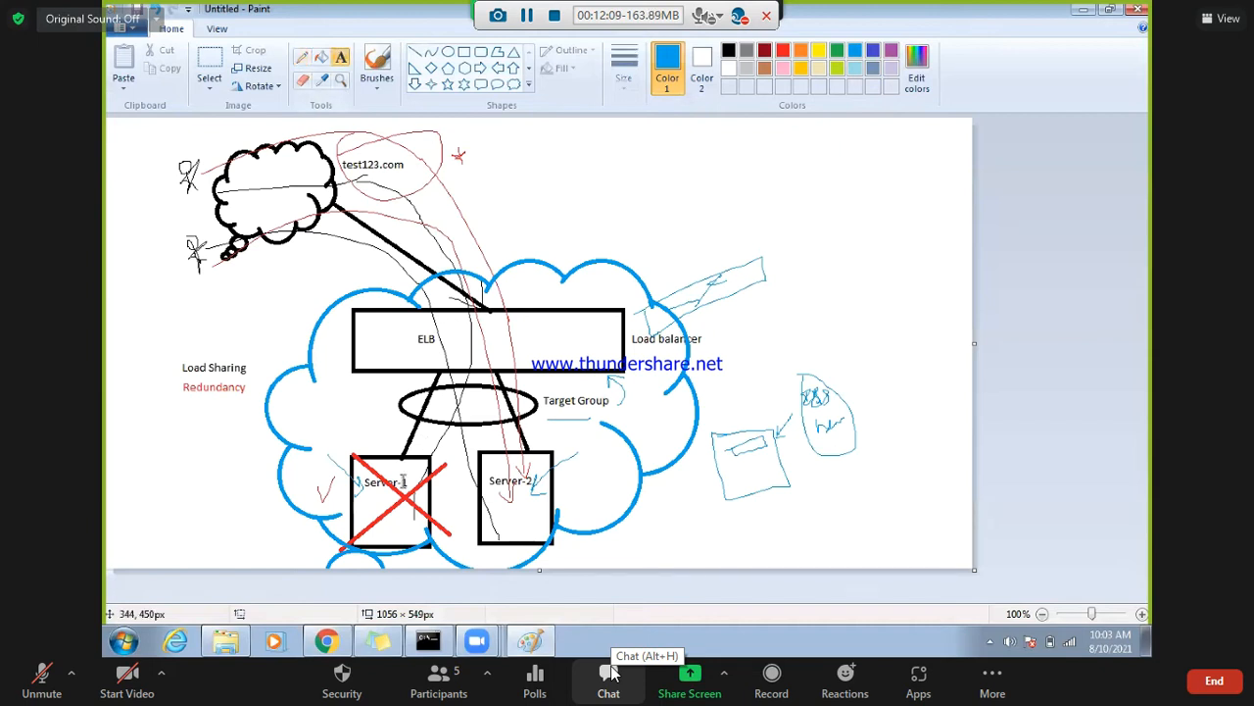
pyautogui.click(302, 57)
pyautogui.moveTo(359, 480)
pyautogui.mouseDown()
pyautogui.moveTo(425, 486)
pyautogui.moveTo(367, 492)
pyautogui.moveTo(362, 477)
pyautogui.mouseUp()
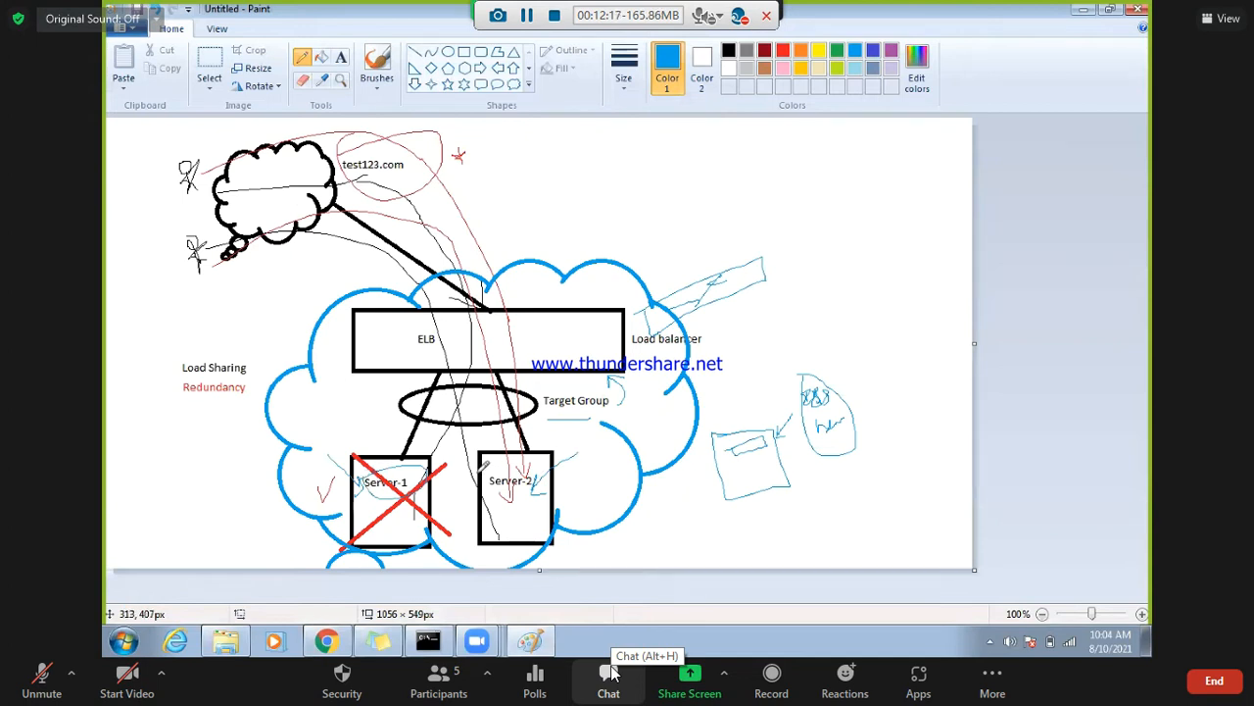
pyautogui.moveTo(555, 477)
pyautogui.mouseDown()
pyautogui.moveTo(481, 490)
pyautogui.moveTo(482, 468)
pyautogui.mouseUp()
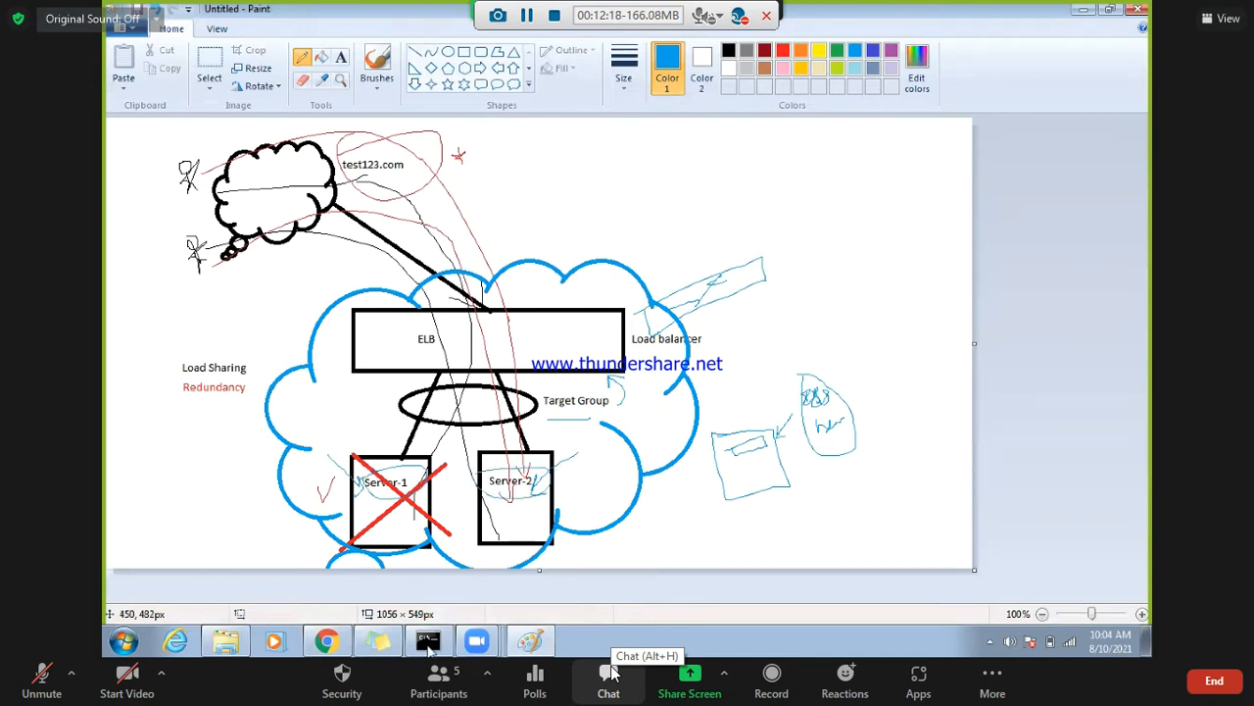
# - Return to the EC2 instances list in Chrome and refresh the status checks of both servers
pyautogui.click(331, 640)
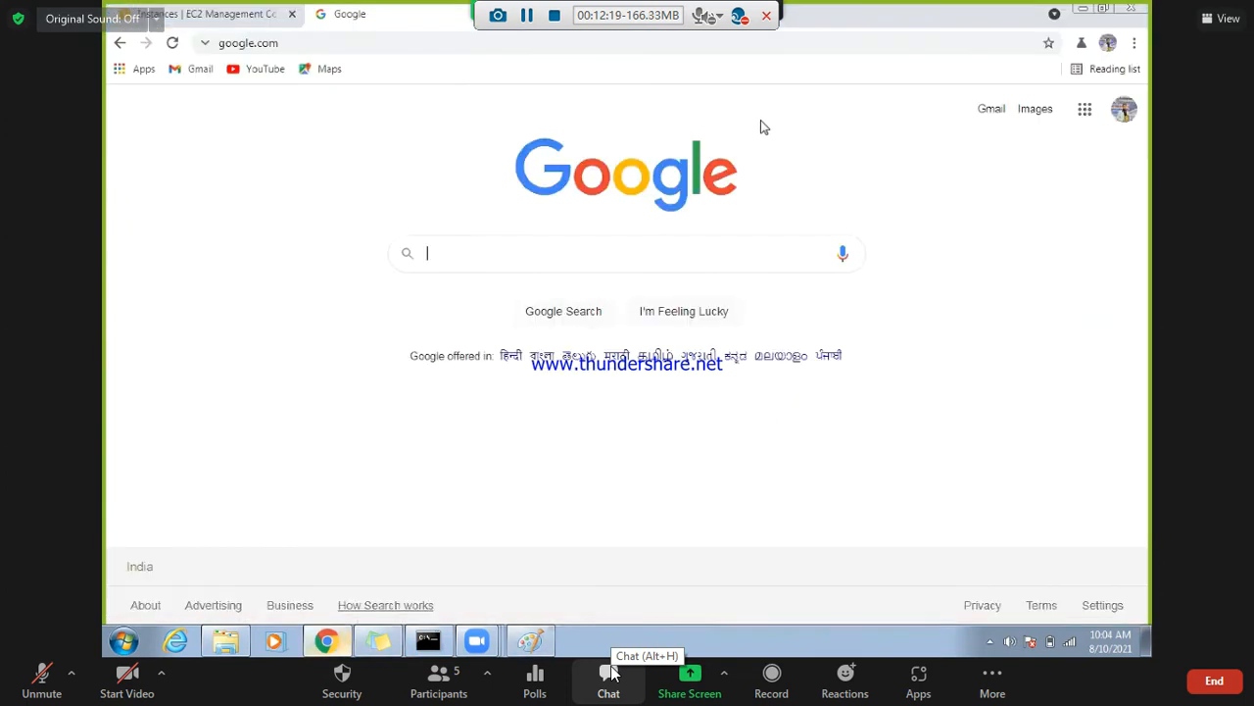
pyautogui.click(227, 24)
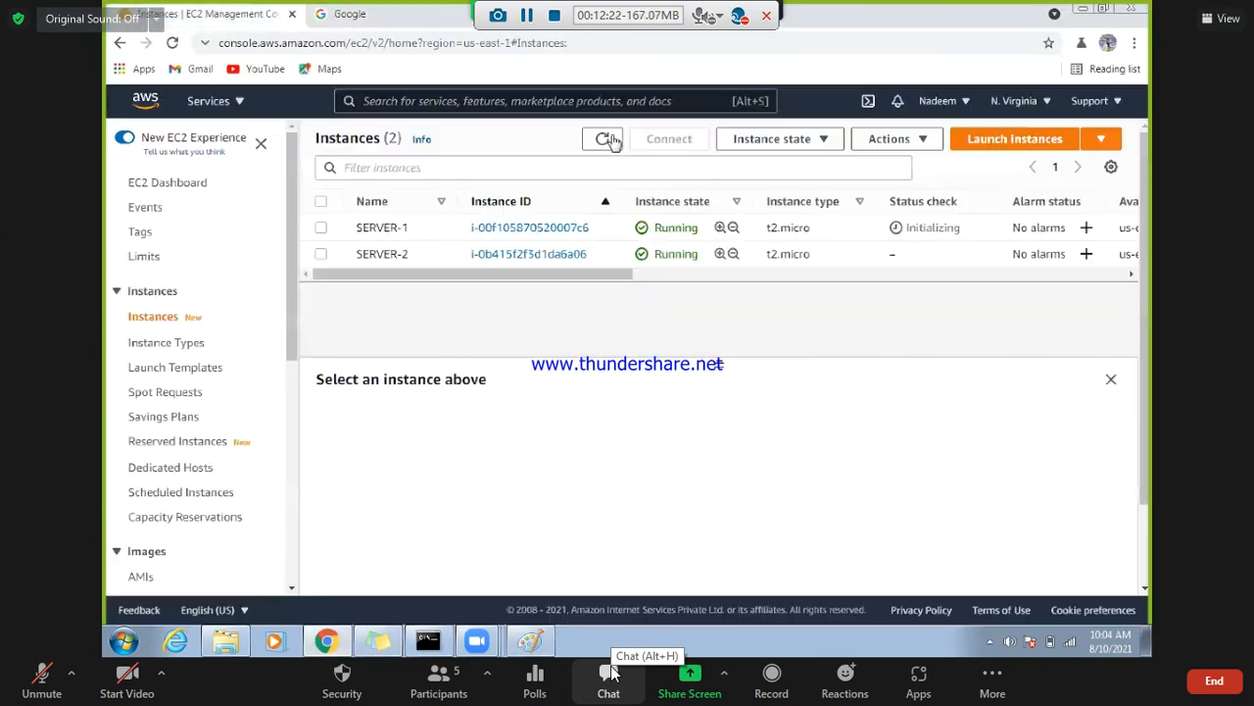
pyautogui.click(605, 139)
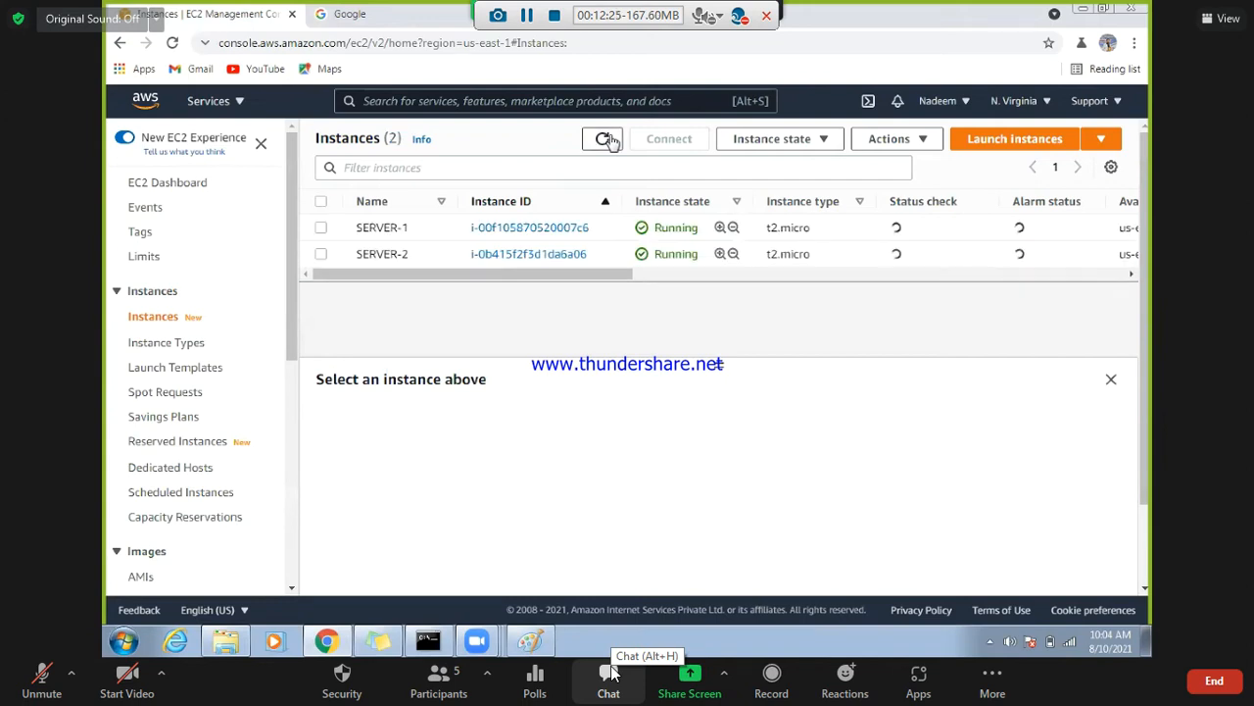
pyautogui.click(605, 139)
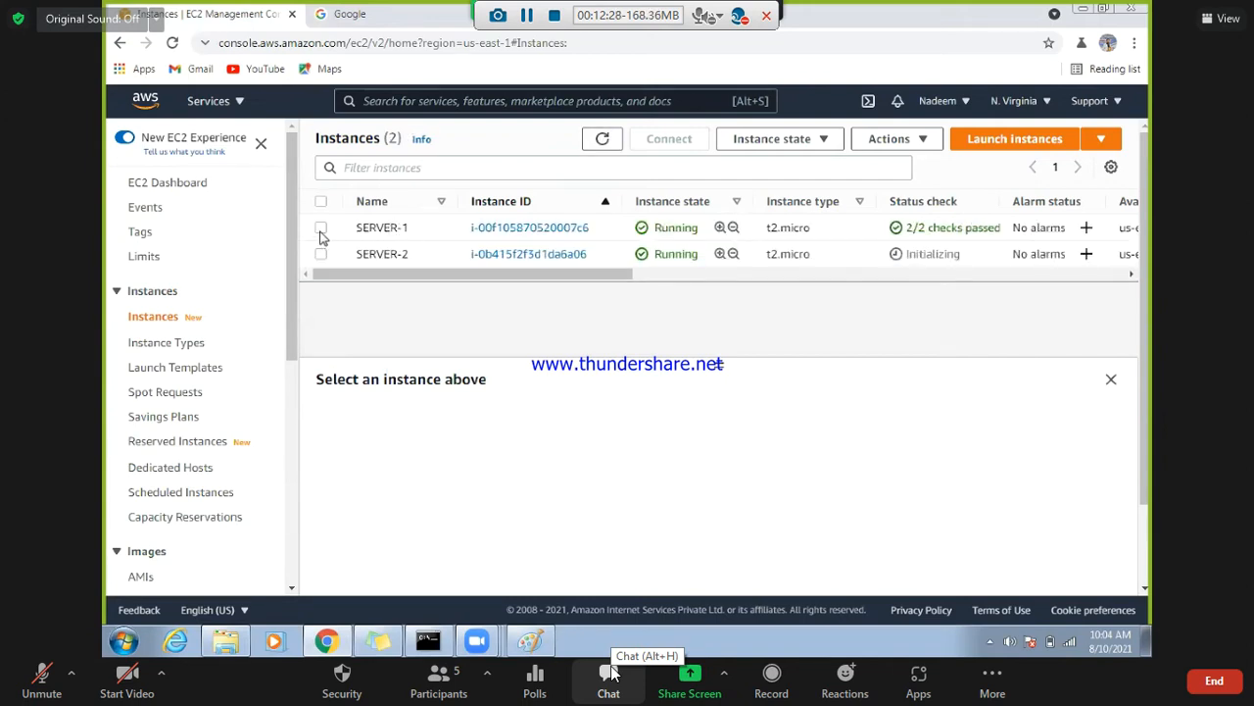
# - Copy SERVER-1's public IPv4 address from its details and open it in a new browser tab
pyautogui.click(320, 229)
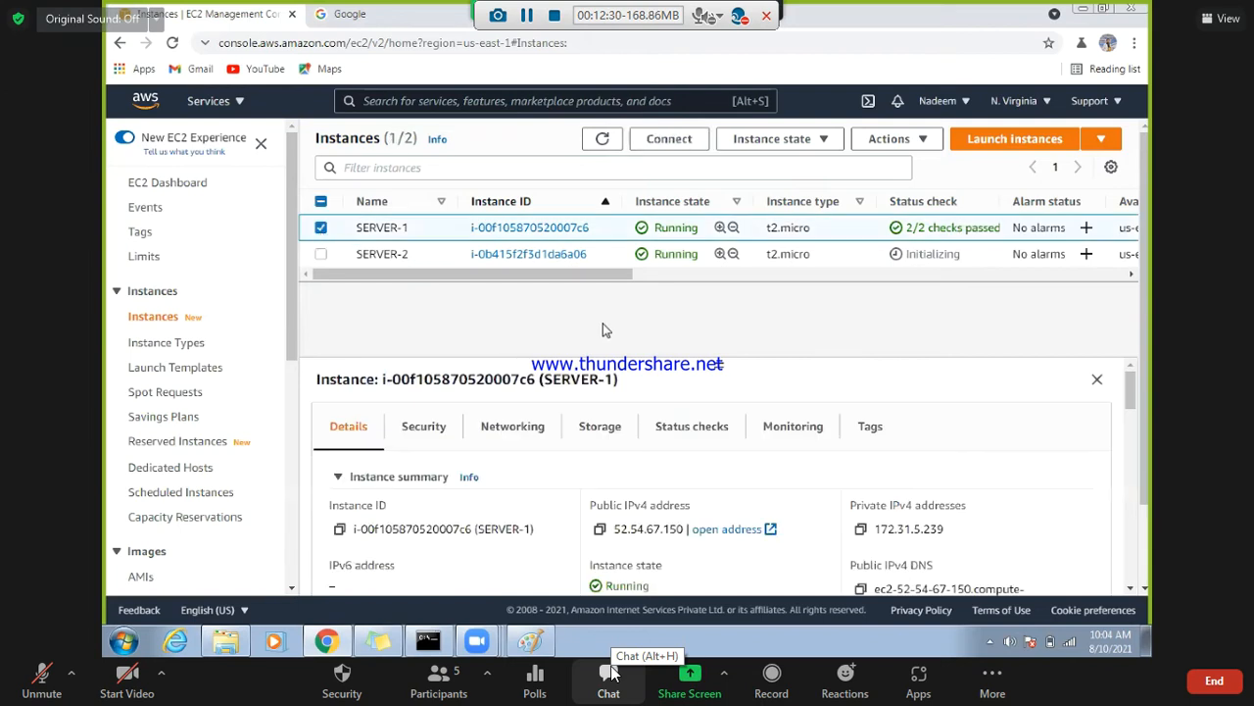
pyautogui.moveTo(724, 358); pyautogui.dragTo(723, 328)
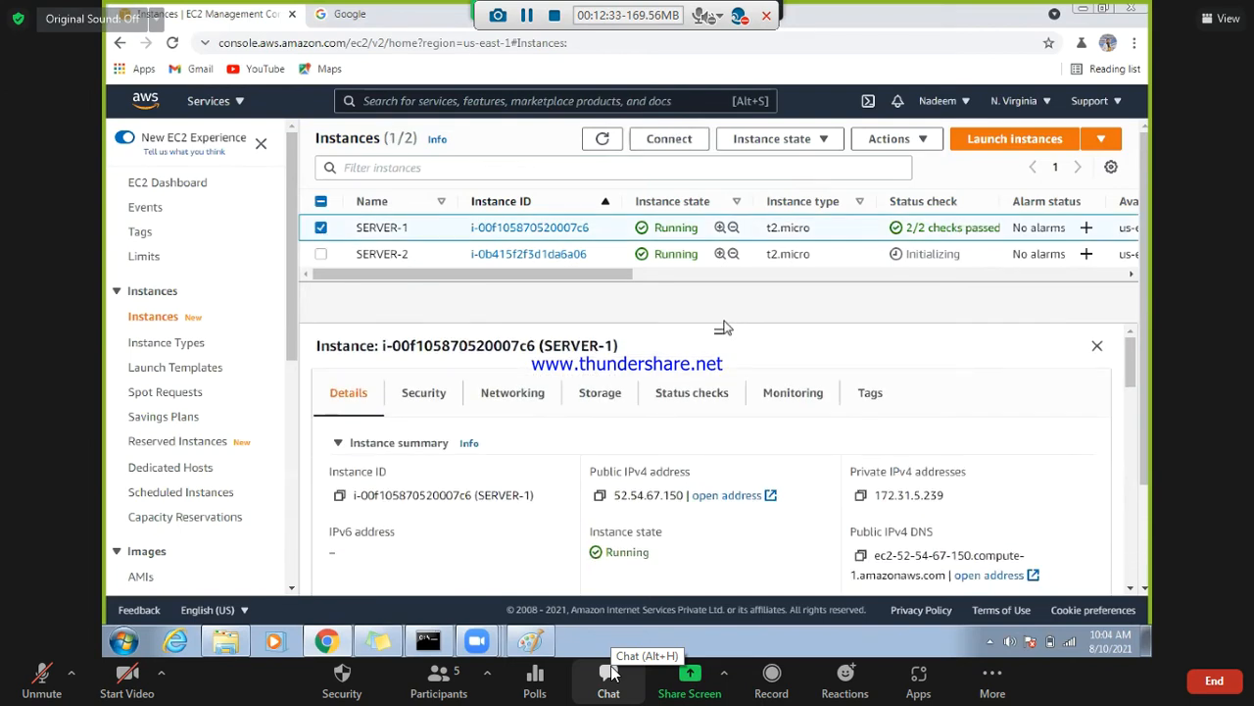
pyautogui.click(601, 497)
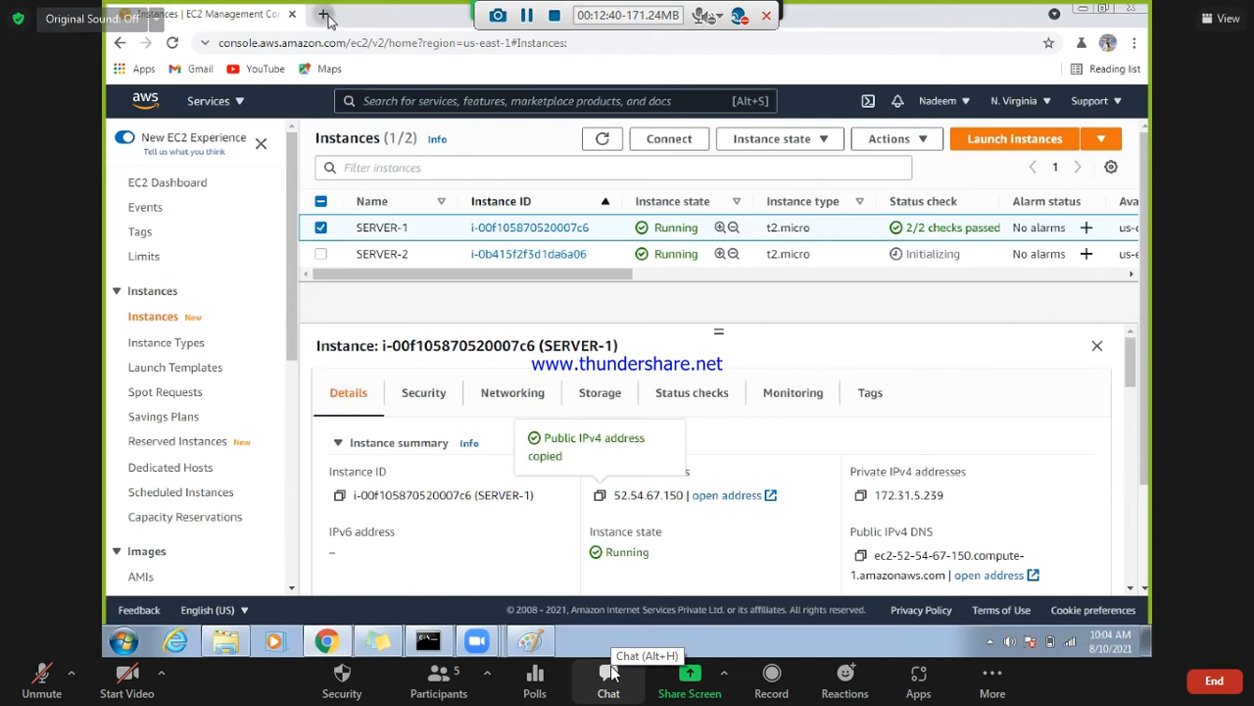
pyautogui.click(325, 14)
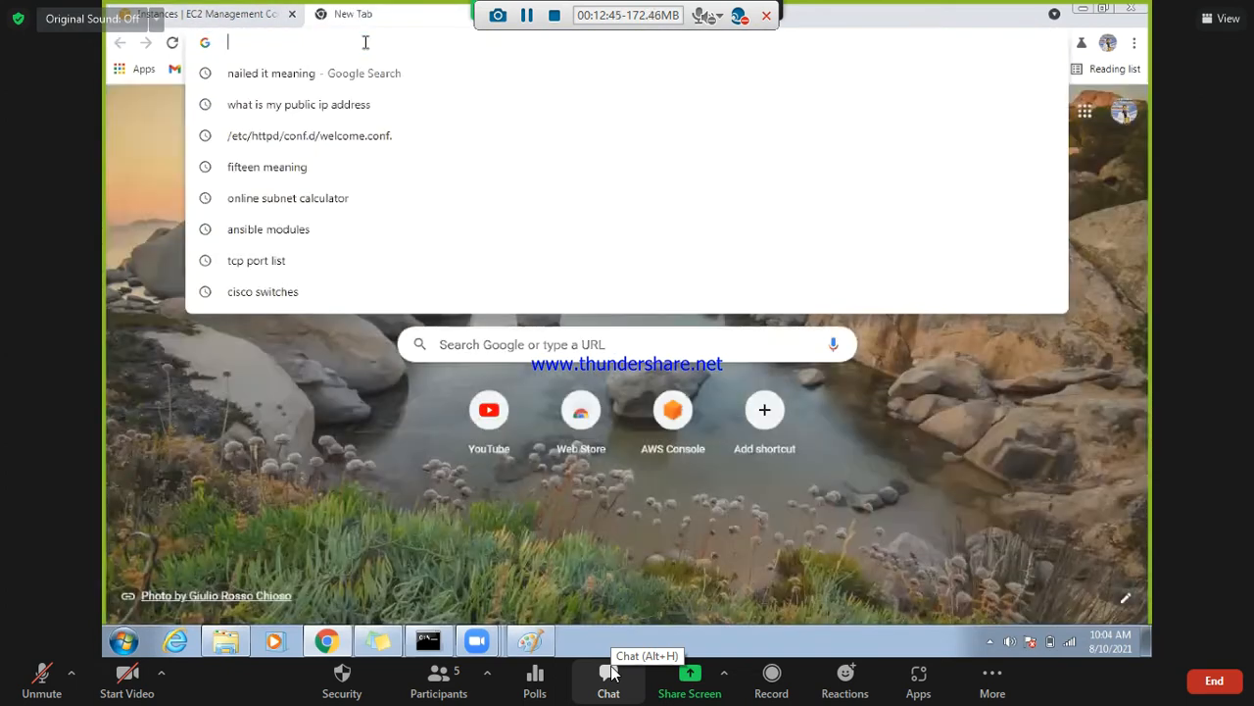
pyautogui.hotkey('ctrl', 'v')
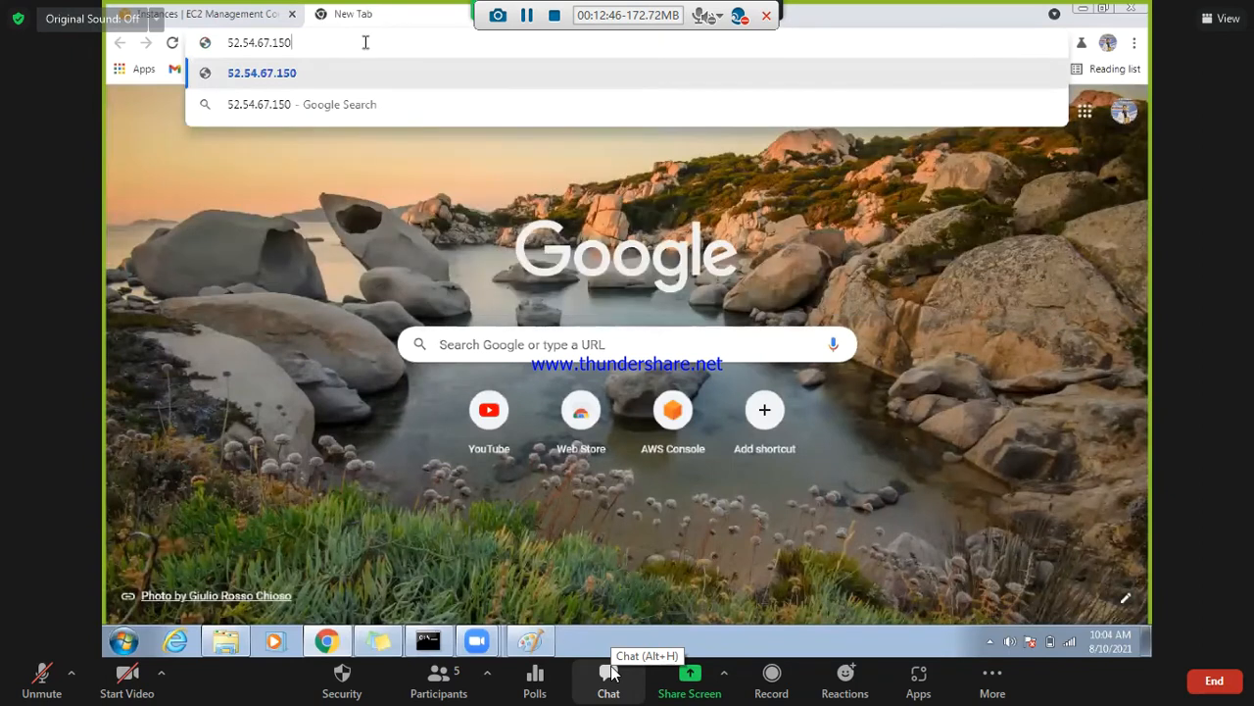
pyautogui.press('Return')
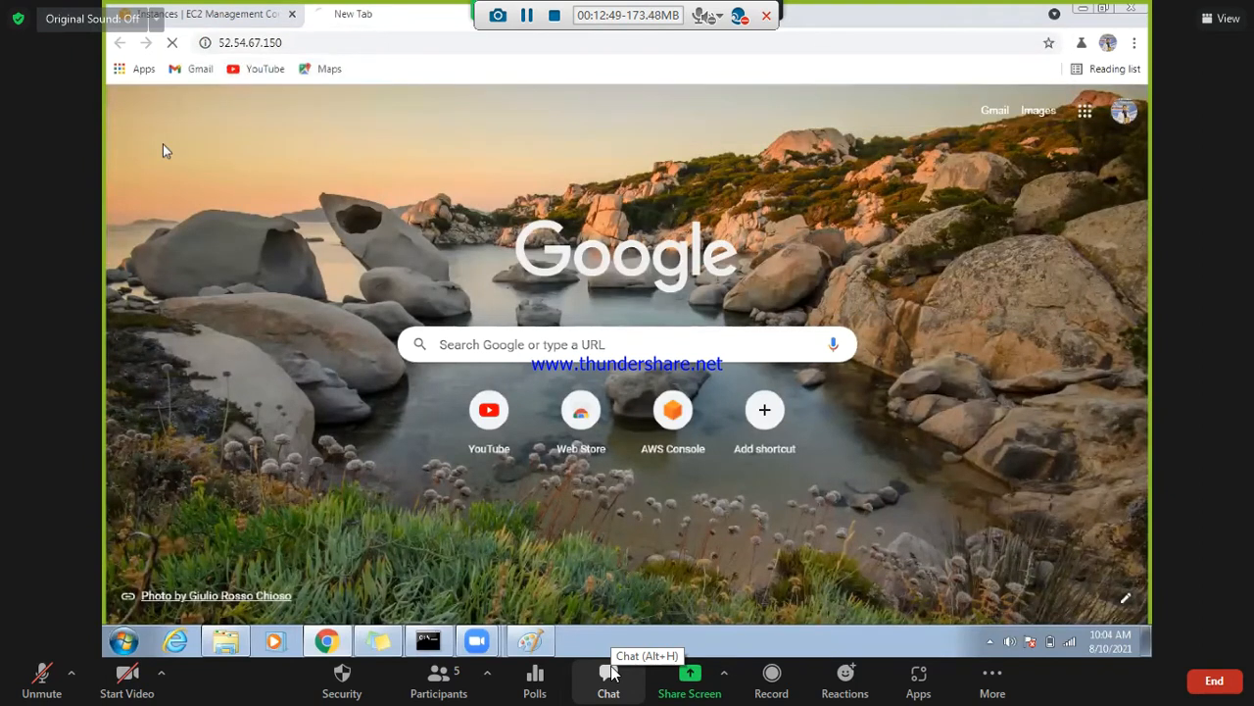
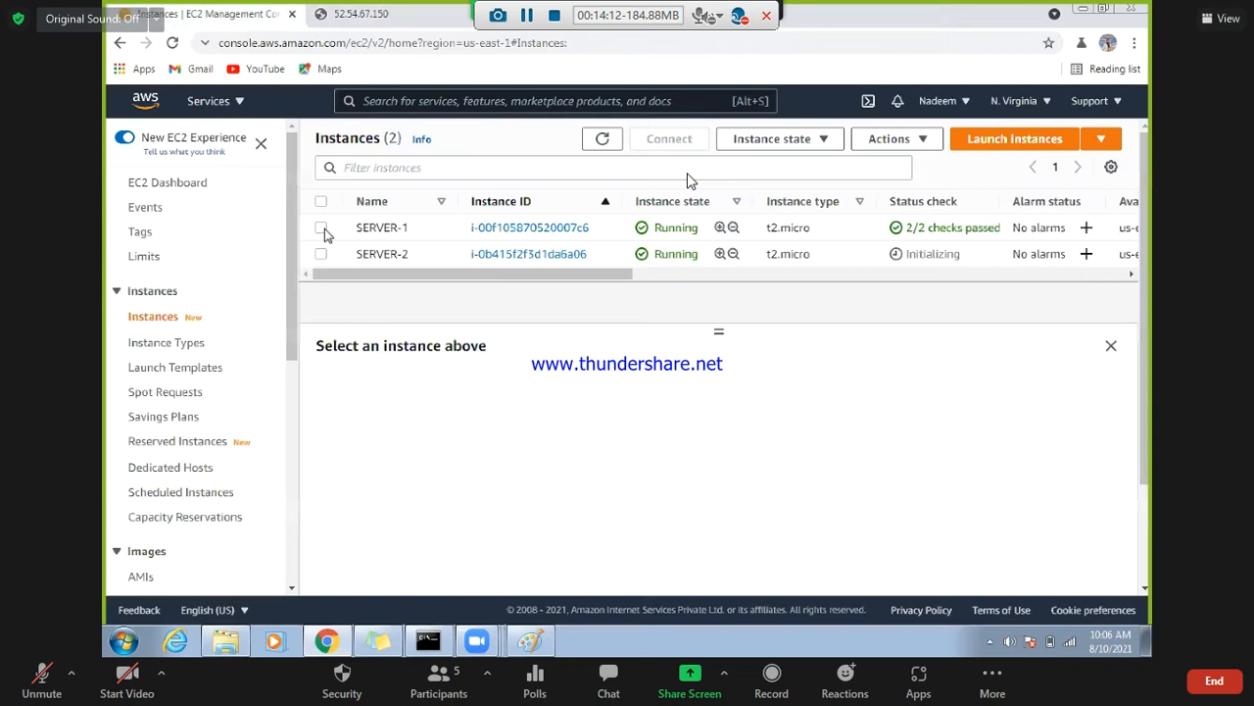
# - Open SERVER-1's public IPv4 DNS address in a new browser tab and compare its page with the one at 52.54.67.150
pyautogui.click(323, 227)
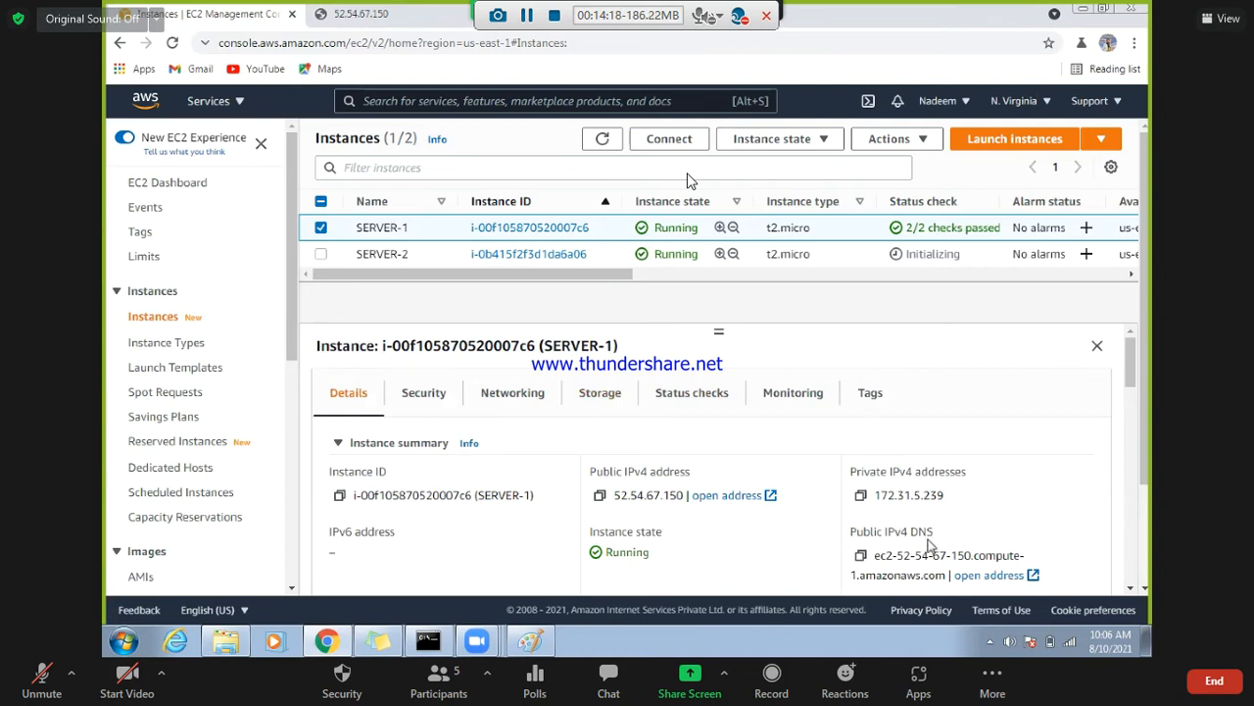
pyautogui.click(861, 558)
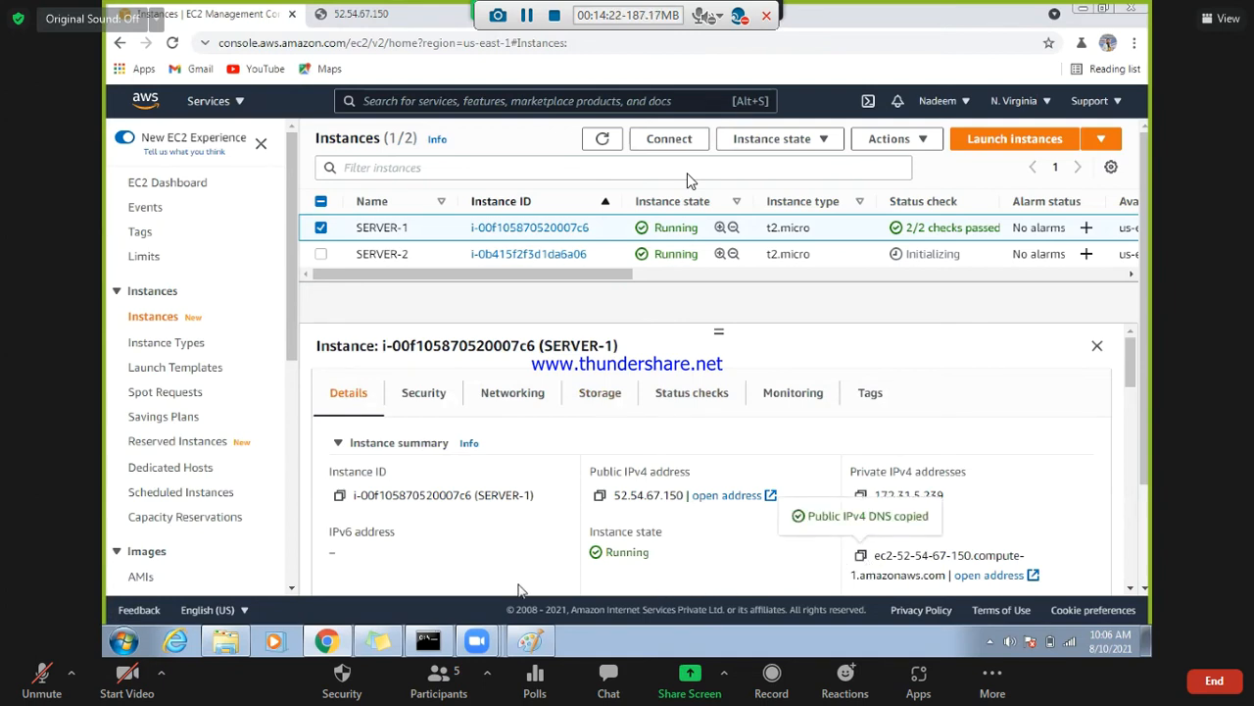
pyautogui.hotkey('ctrl', 't')
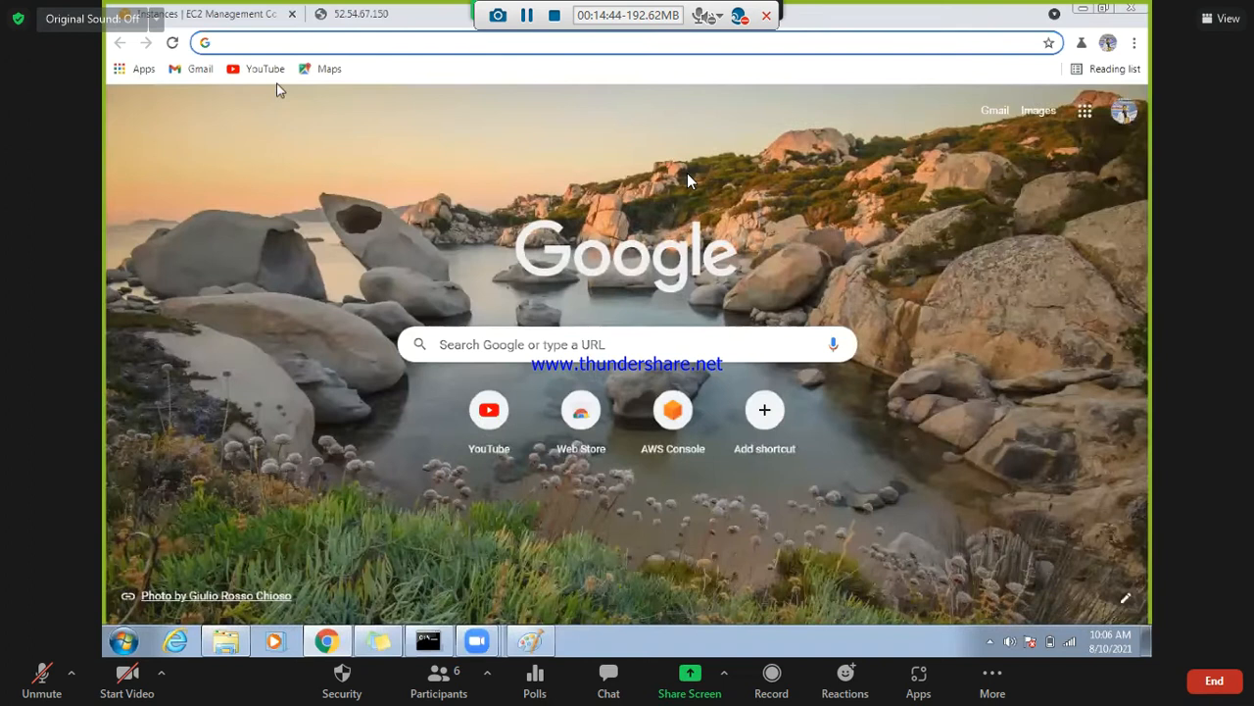
pyautogui.hotkey('ctrl', 'v')
pyautogui.press('Return')
pyautogui.doubleClick(517, 42)
pyautogui.hotkey('ctrl', 'a')
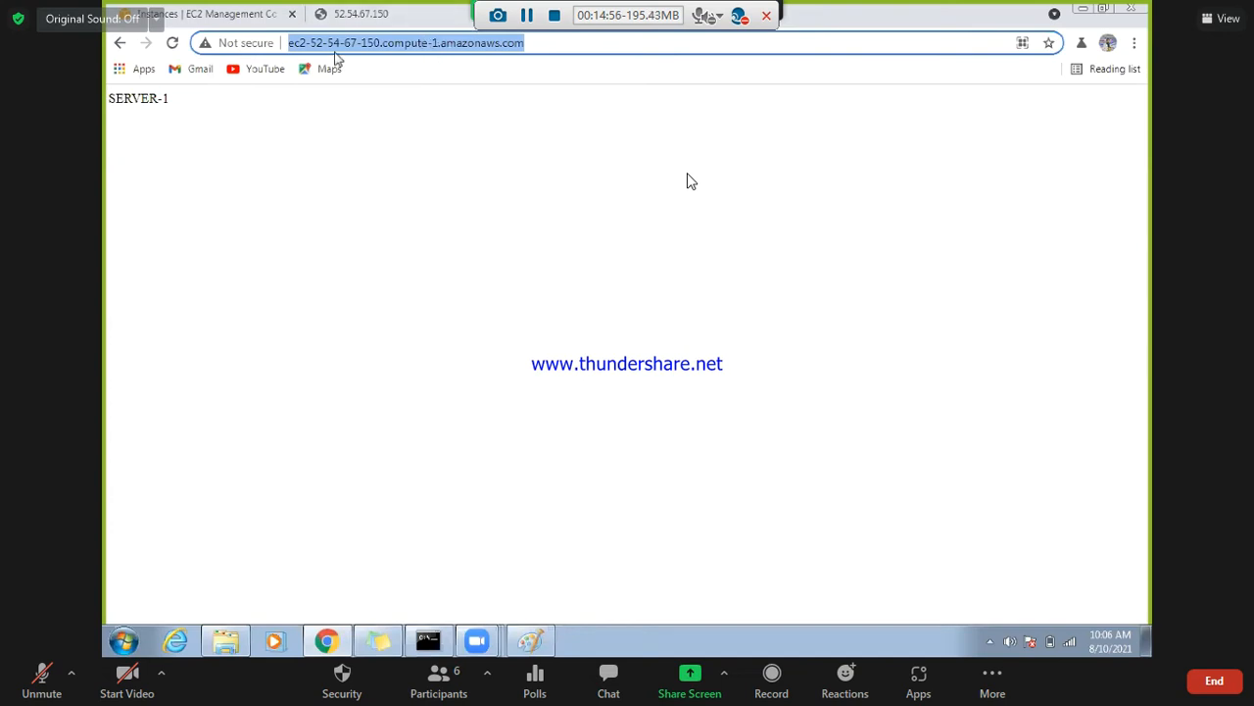
pyautogui.click(402, 19)
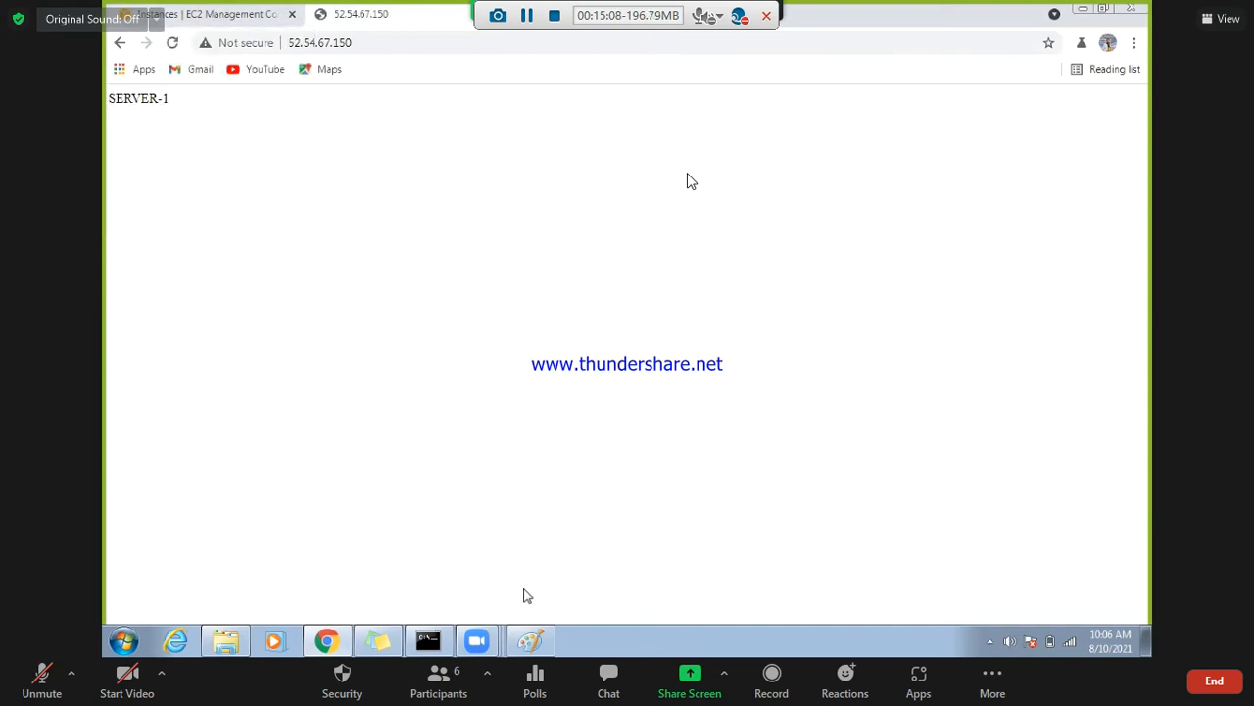
# - Send the message "yes I got same page" to Everyone in the Zoom chat and minimise the chat window
pyautogui.click(617, 675)
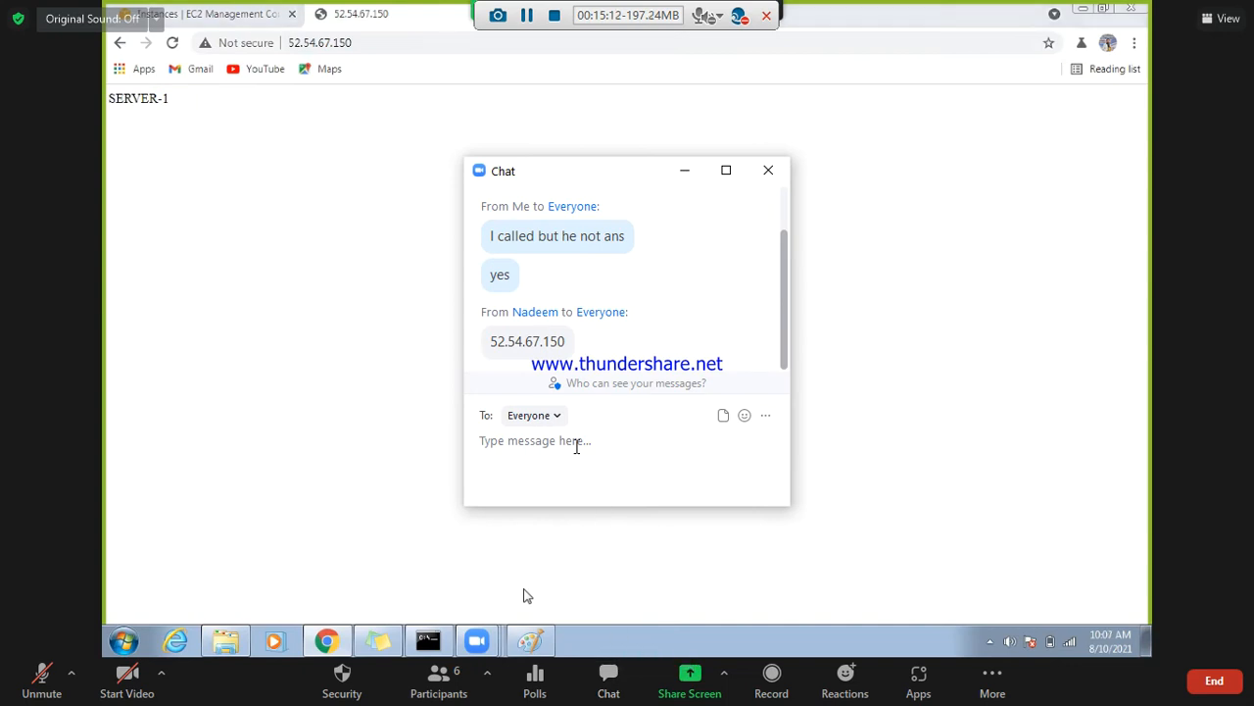
pyautogui.click(576, 443)
pyautogui.write('yes I got')
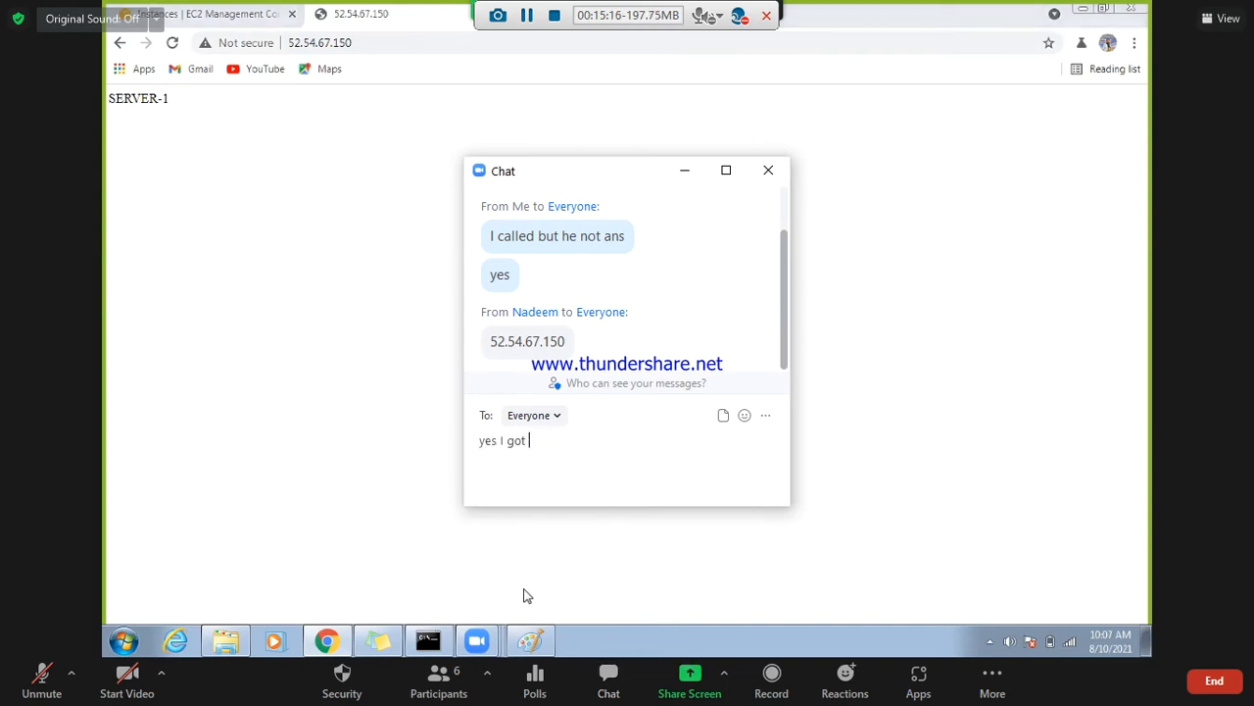
pyautogui.write(' same page')
pyautogui.press('Return')
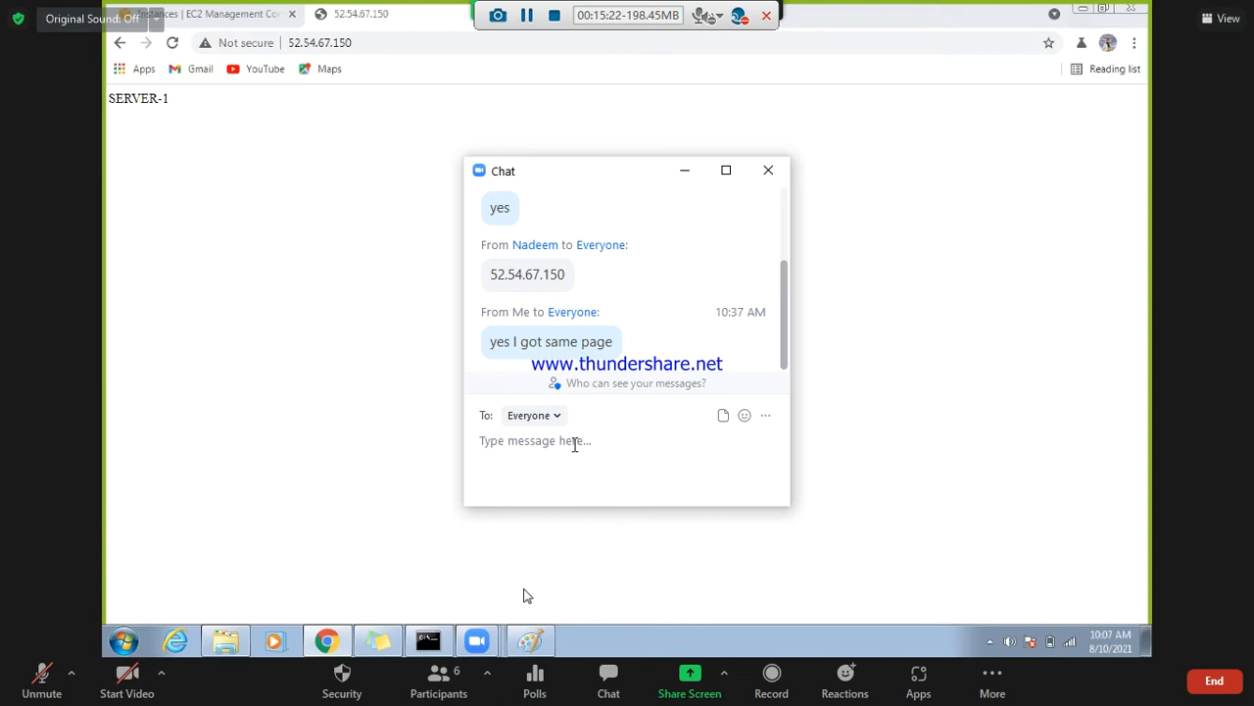
pyautogui.click(684, 171)
pyautogui.click(1010, 644)
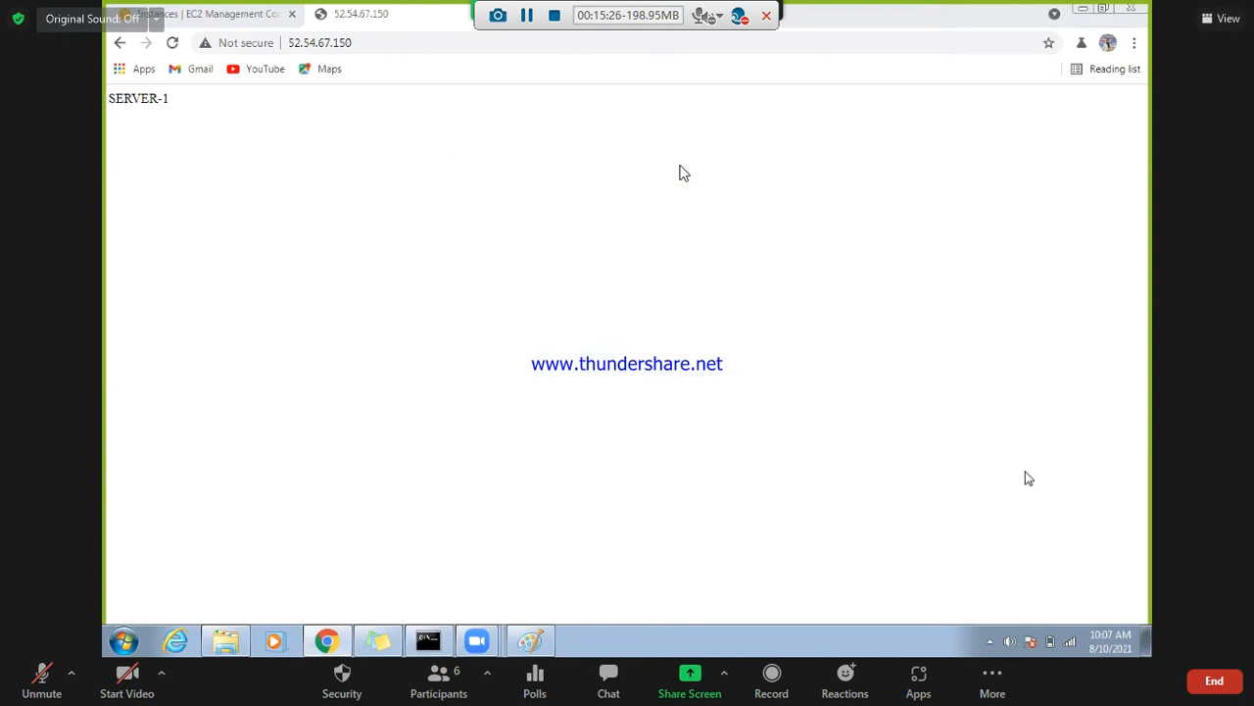
pyautogui.click(795, 374)
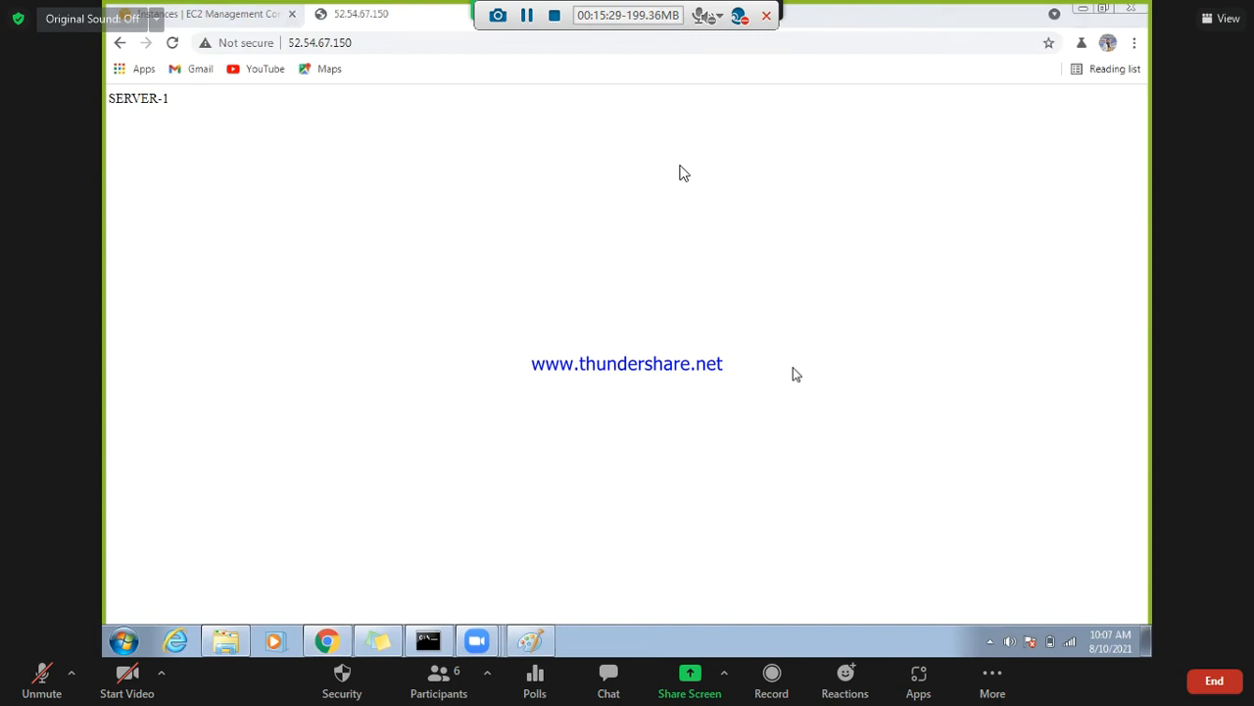
# - Deselect SERVER-1 in the EC2 instances list and highlight the httpd startup script for SERVER-1 in Sticky Notes
pyautogui.click(152, 12)
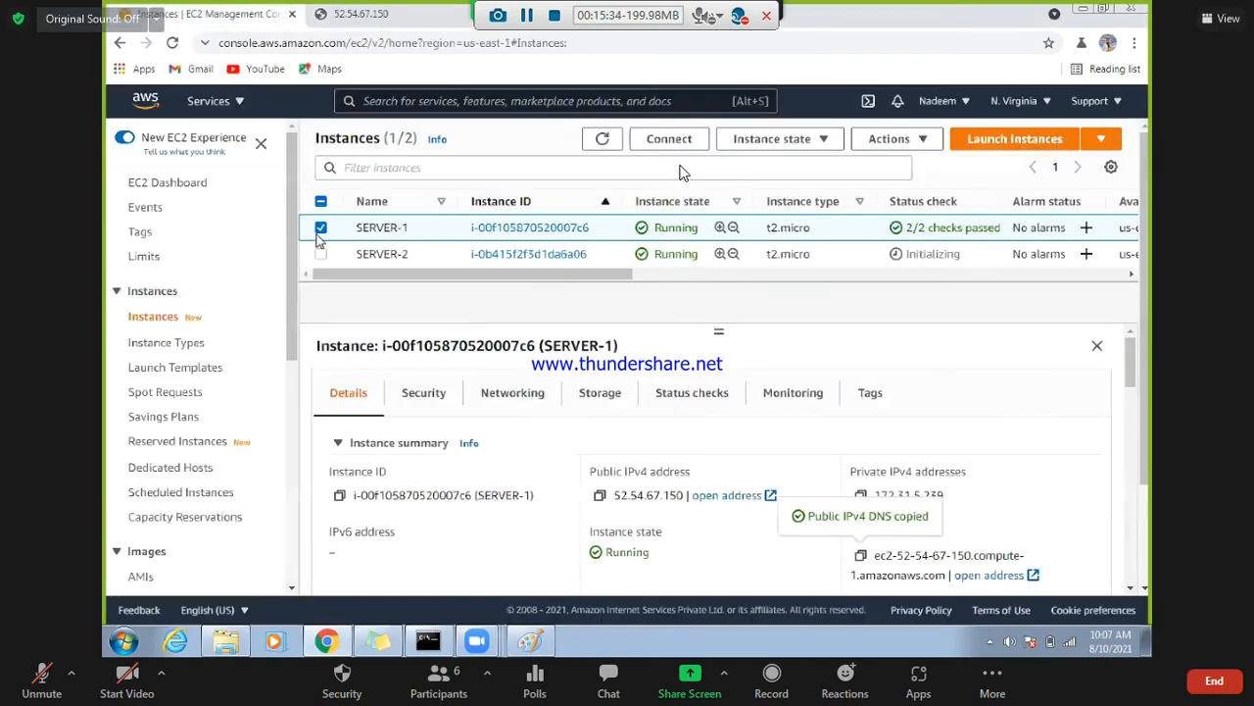
pyautogui.click(322, 229)
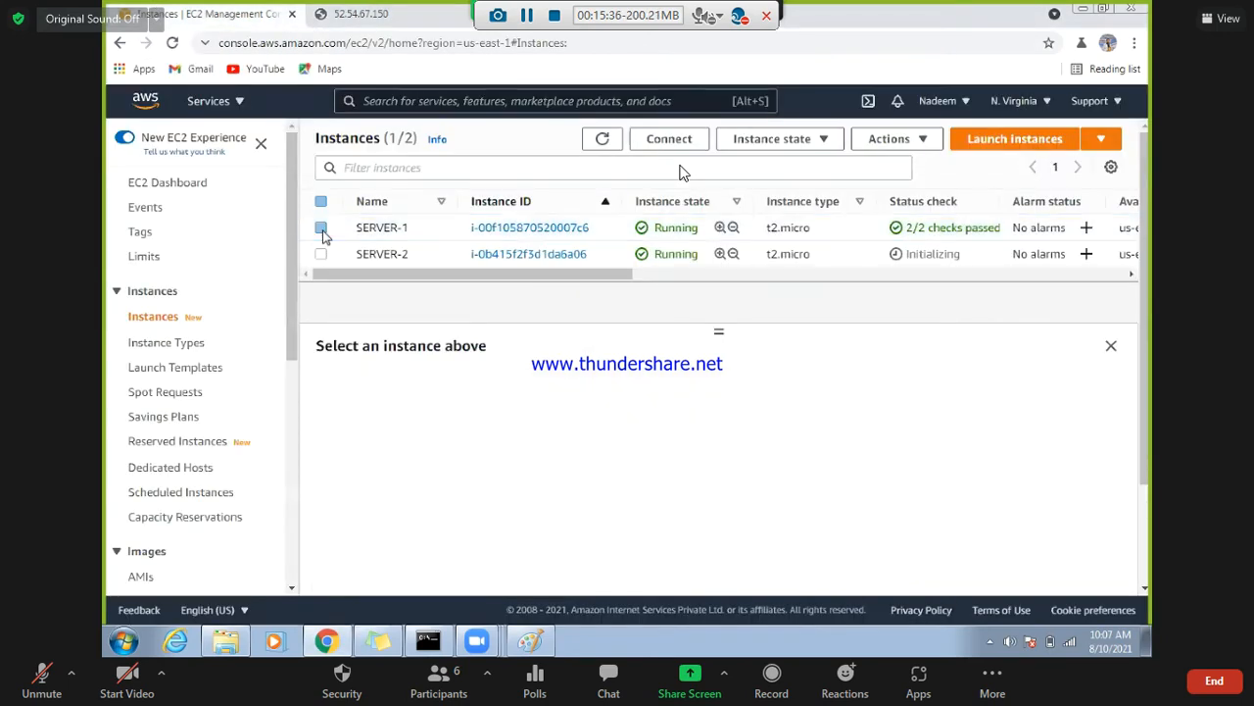
pyautogui.click(380, 642)
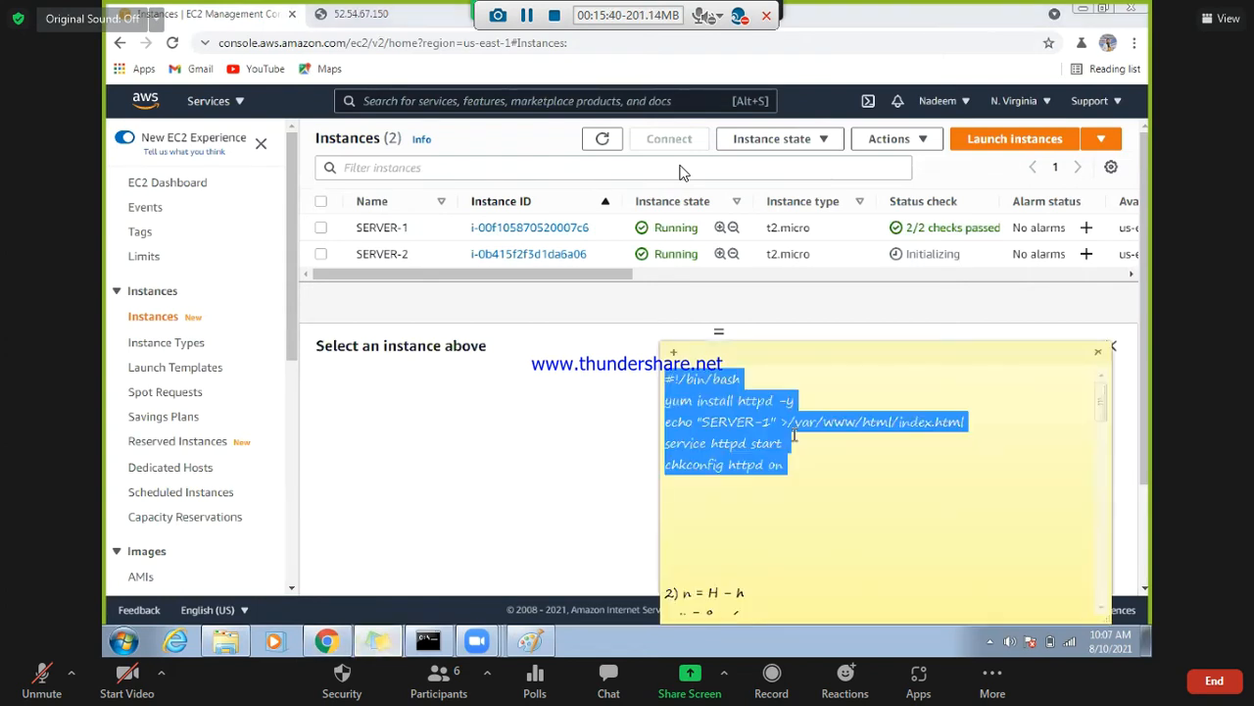
pyautogui.click(794, 436)
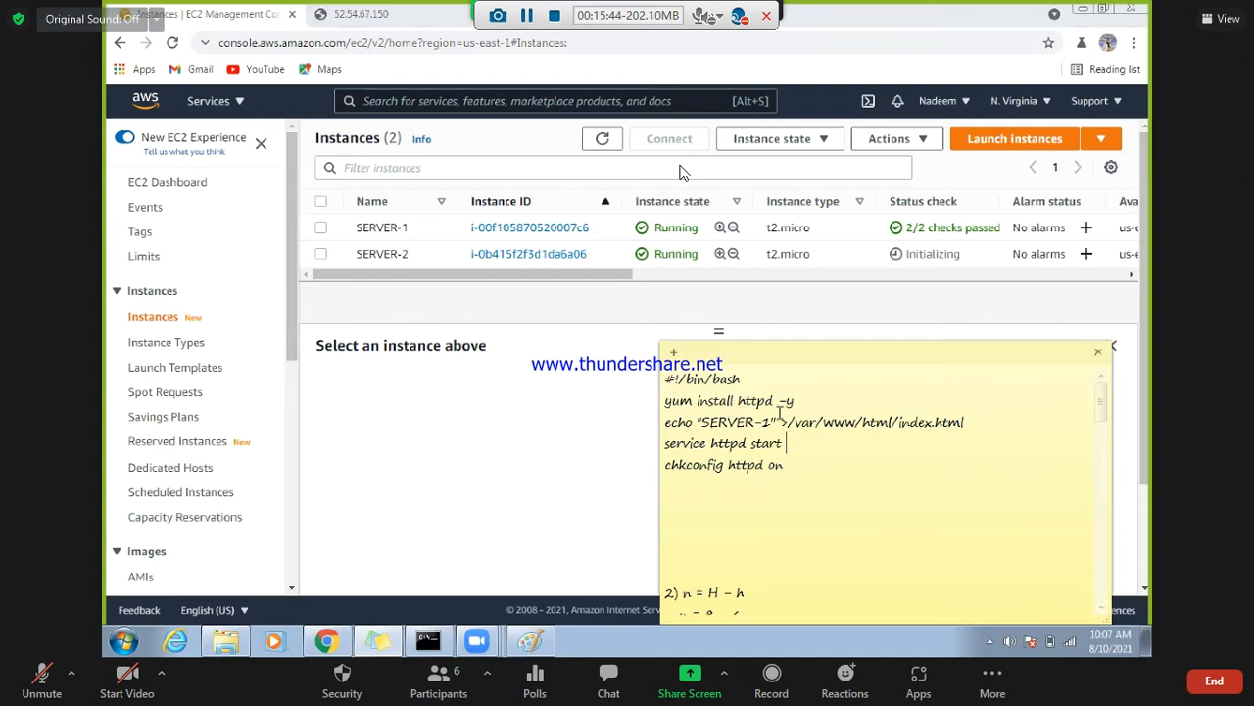
pyautogui.click(662, 377)
pyautogui.moveTo(684, 388); pyautogui.dragTo(854, 477)
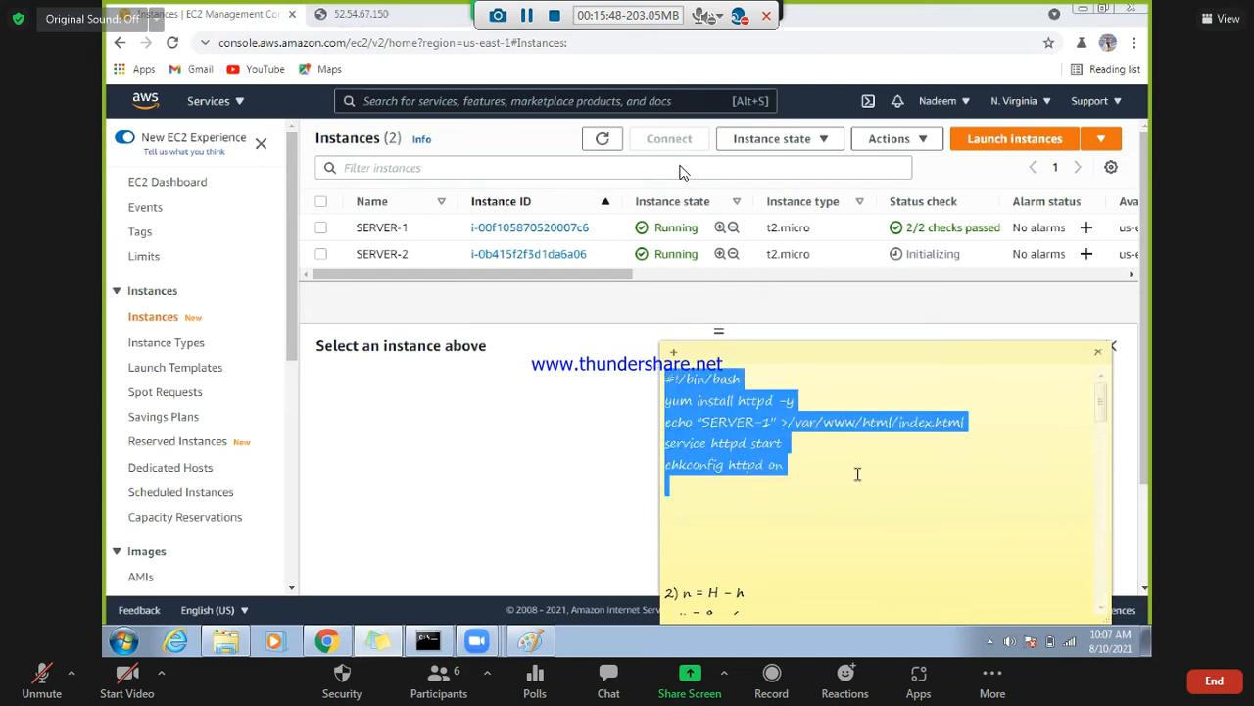
pyautogui.click(857, 473)
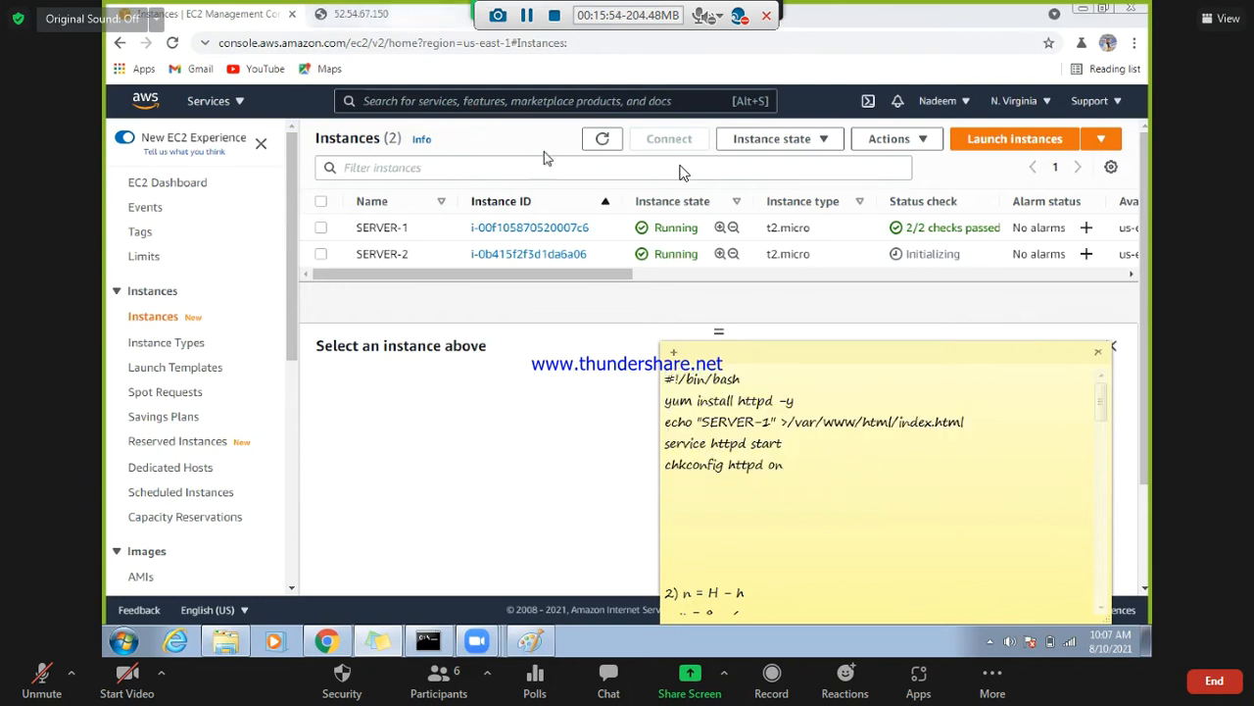
# - Refresh the instances' status checks and open SERVER-1's copied public IPv4 DNS address in another browser tab
pyautogui.click(602, 140)
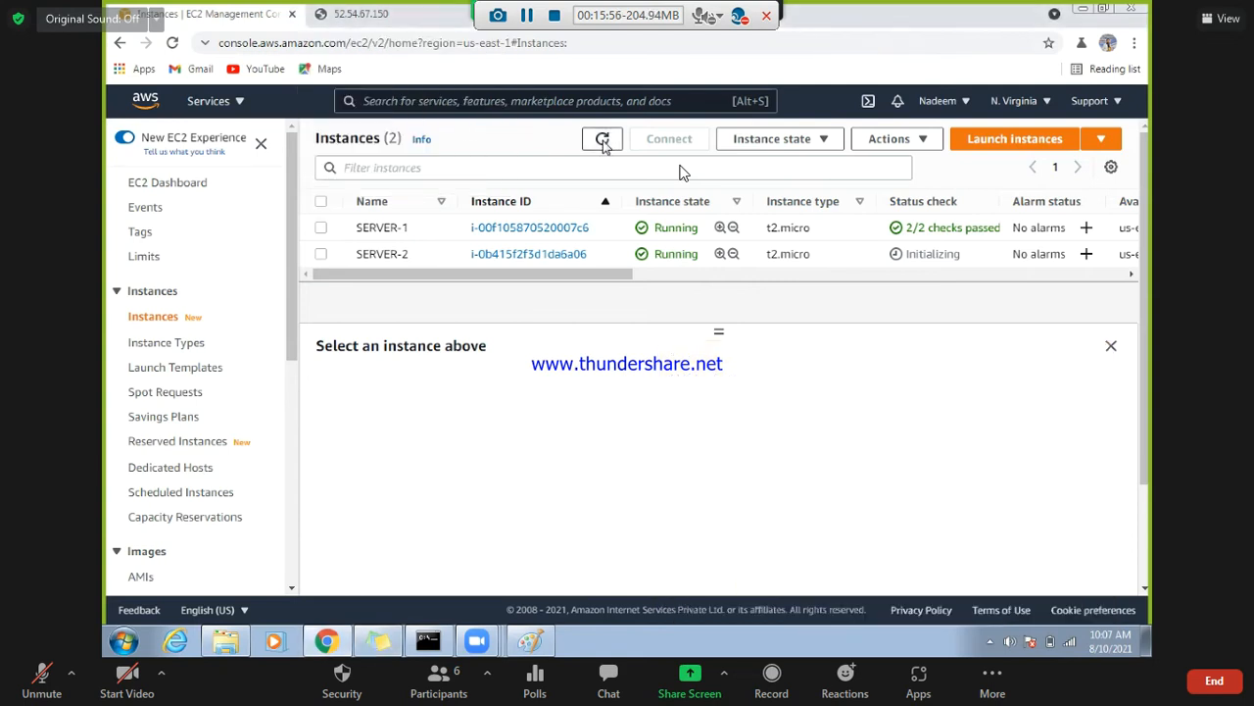
pyautogui.click(603, 140)
pyautogui.click(323, 230)
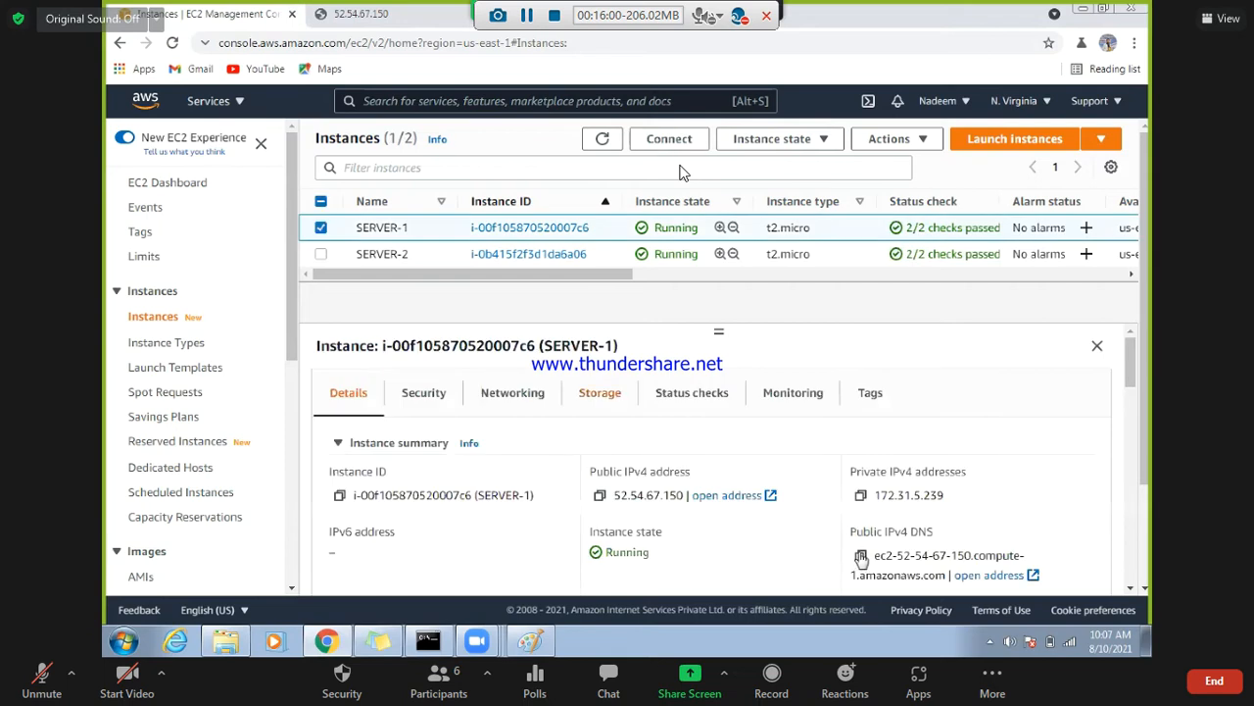
pyautogui.click(860, 556)
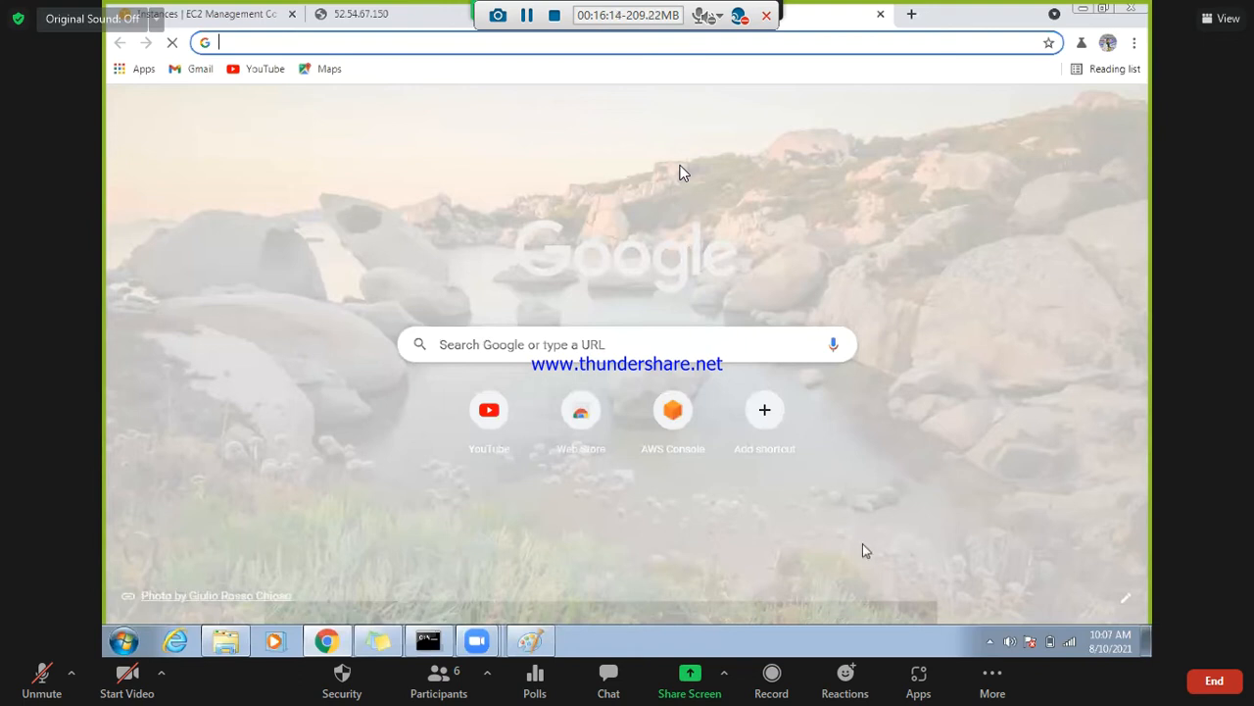
pyautogui.hotkey('ctrl', 'v')
# - Open ec2-18-205-116-57.compute-1.amazonaws.com in a new tab, compare its page with SERVER-1's, and close the extra tab
pyautogui.click(910, 18)
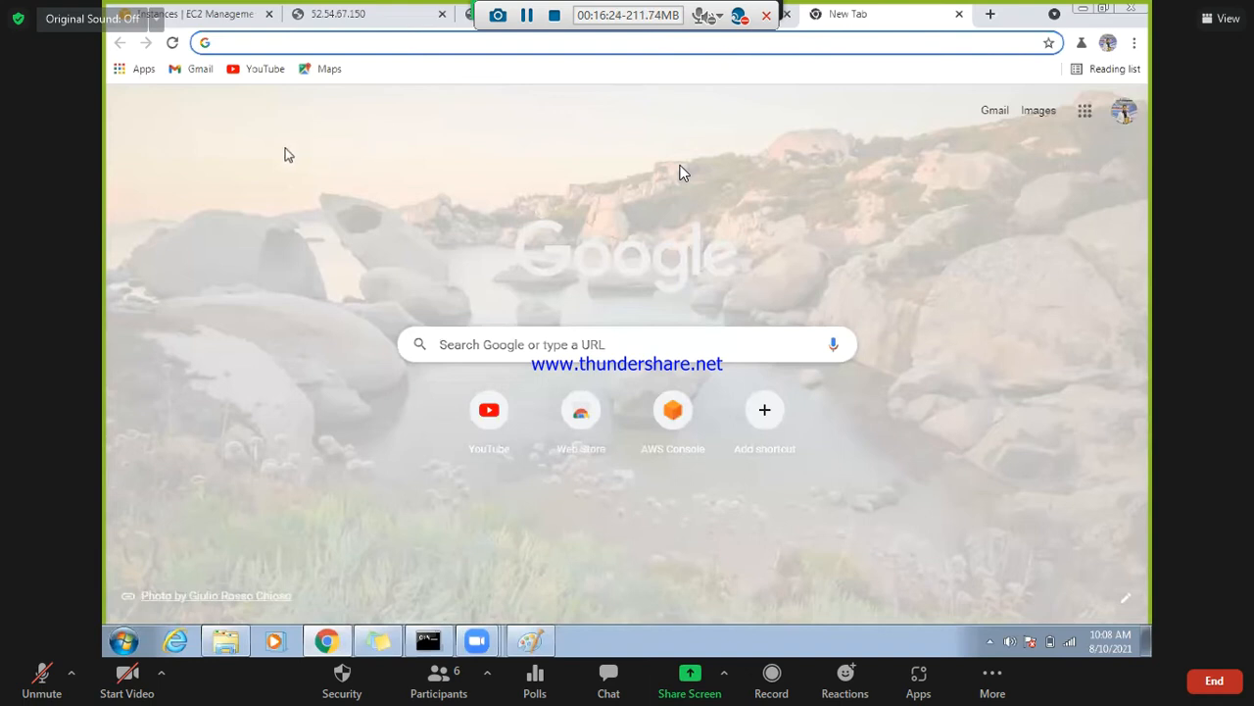
pyautogui.hotkey('ctrl', 'v')
pyautogui.press('Return')
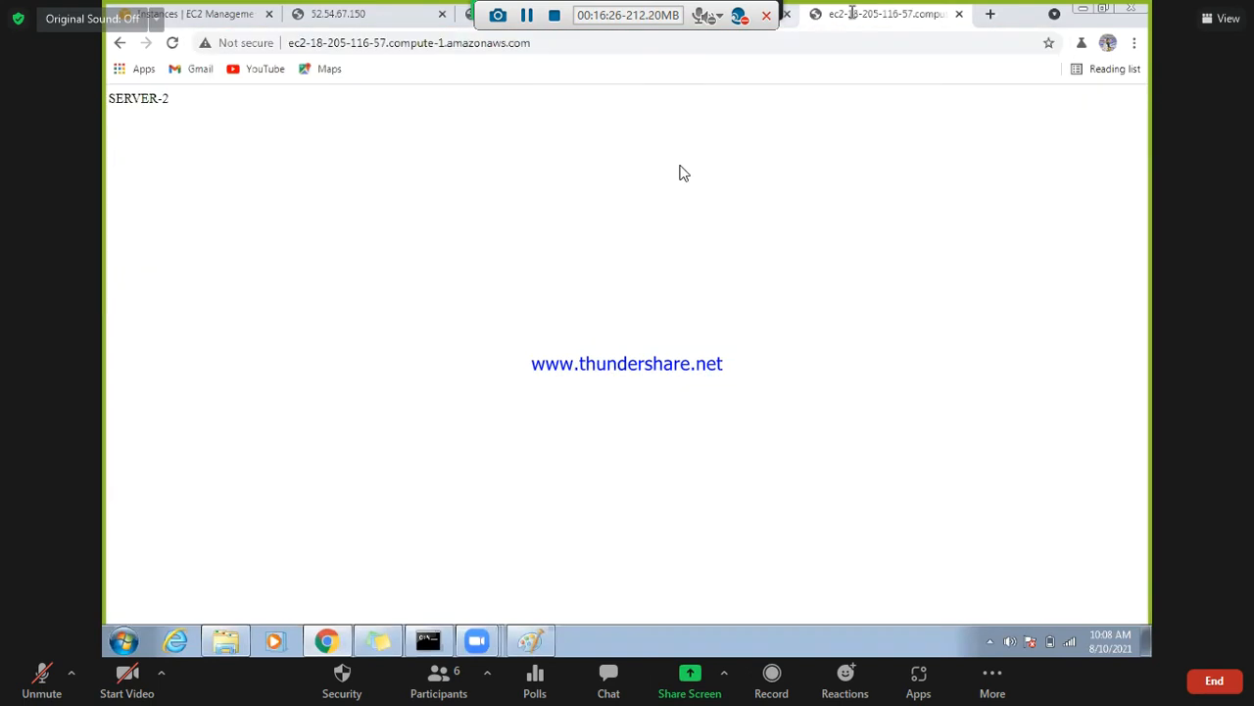
pyautogui.hotkey('ctrl', 'shift', 'Tab')
pyautogui.hotkey('ctrl', 'Tab')
pyautogui.hotkey('ctrl', 'shift', 'Tab')
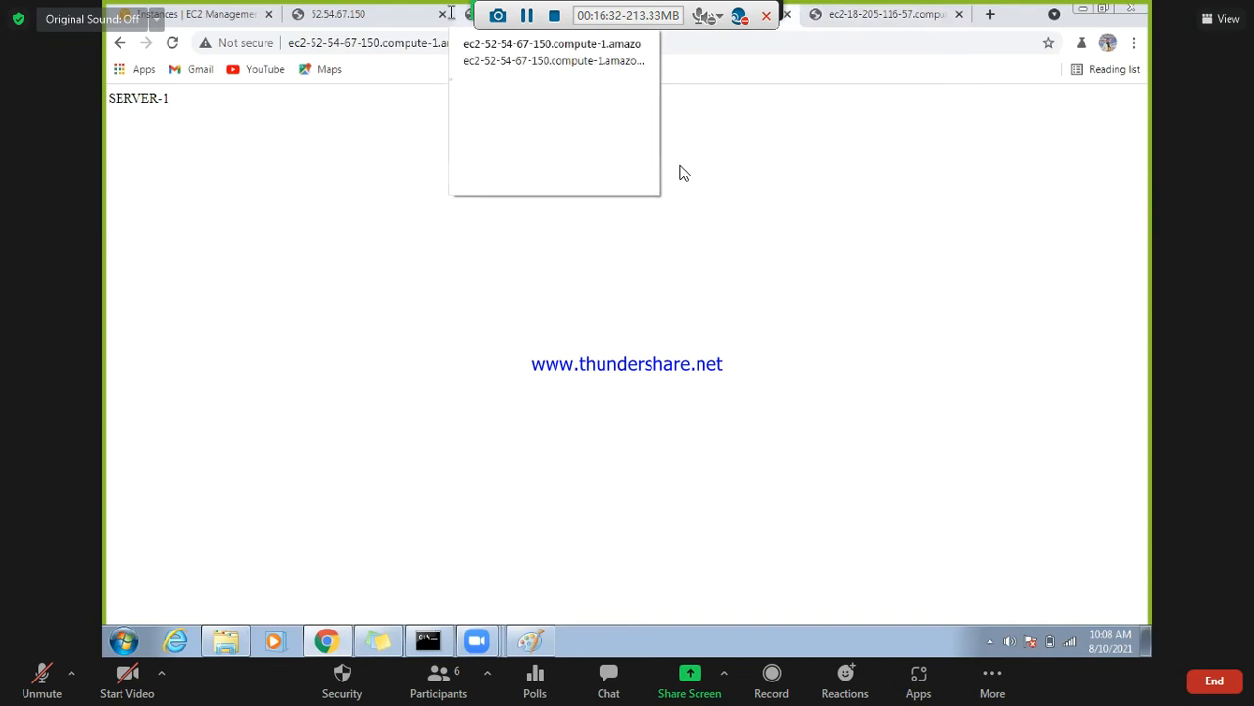
pyautogui.click(960, 13)
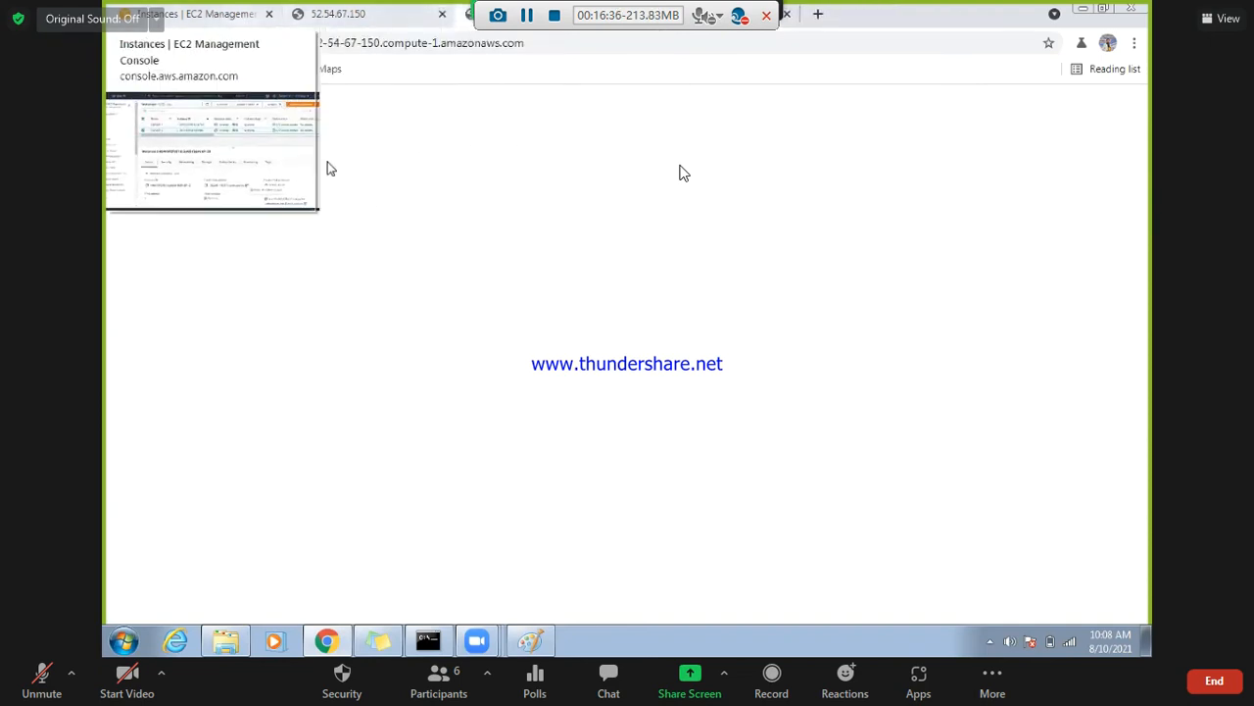
# - Review SERVER-1's pages at its IP and DNS addresses and return to the EC2 instances list
pyautogui.hotkey('ctrl', '1')
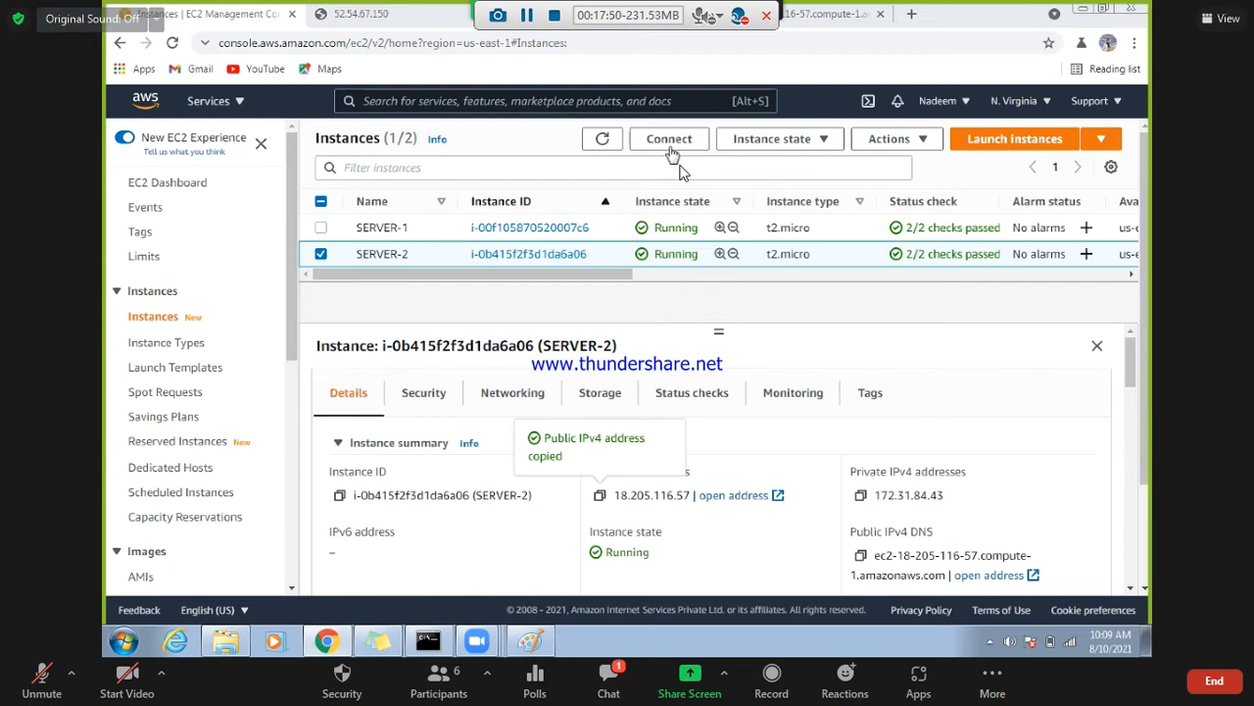
pyautogui.click(364, 14)
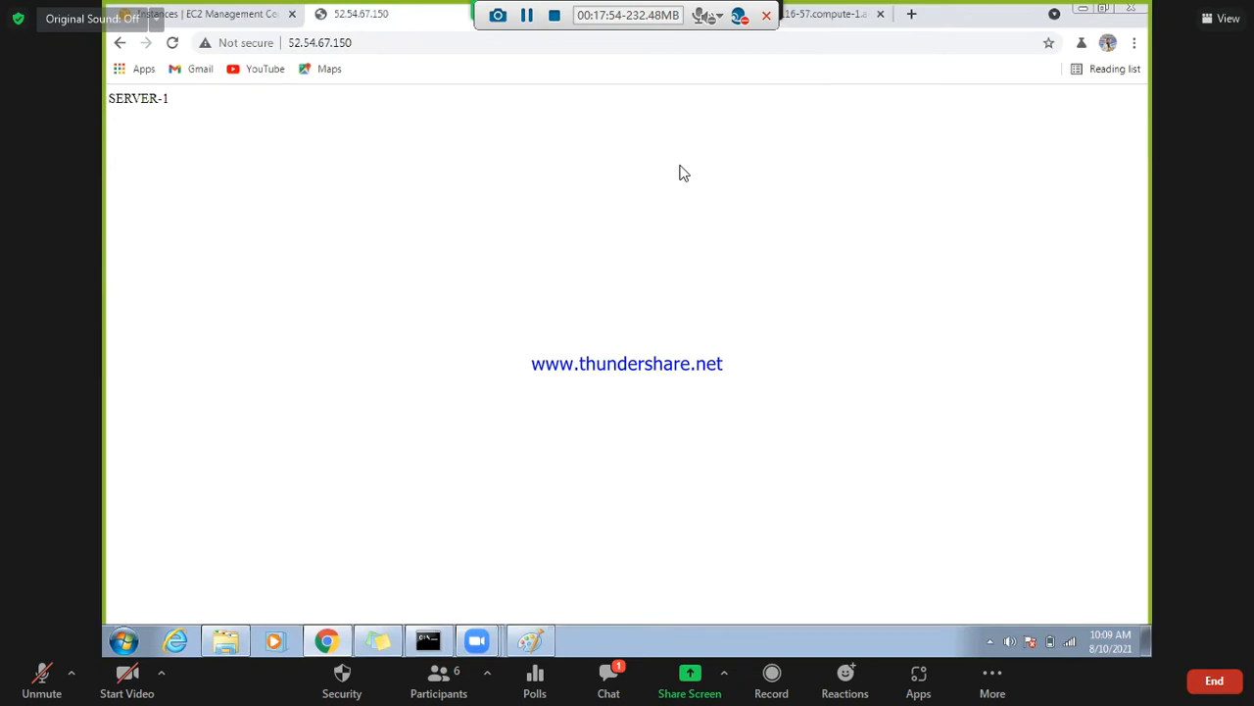
pyautogui.click(534, 14)
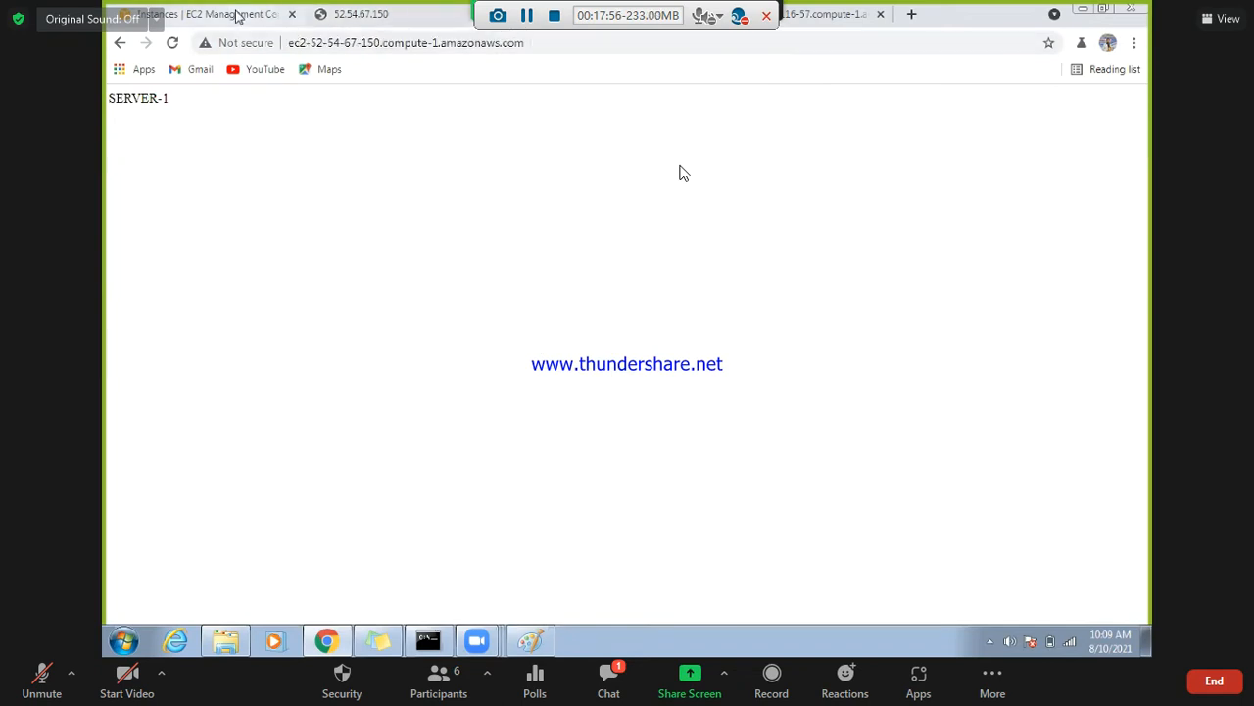
pyautogui.click(208, 14)
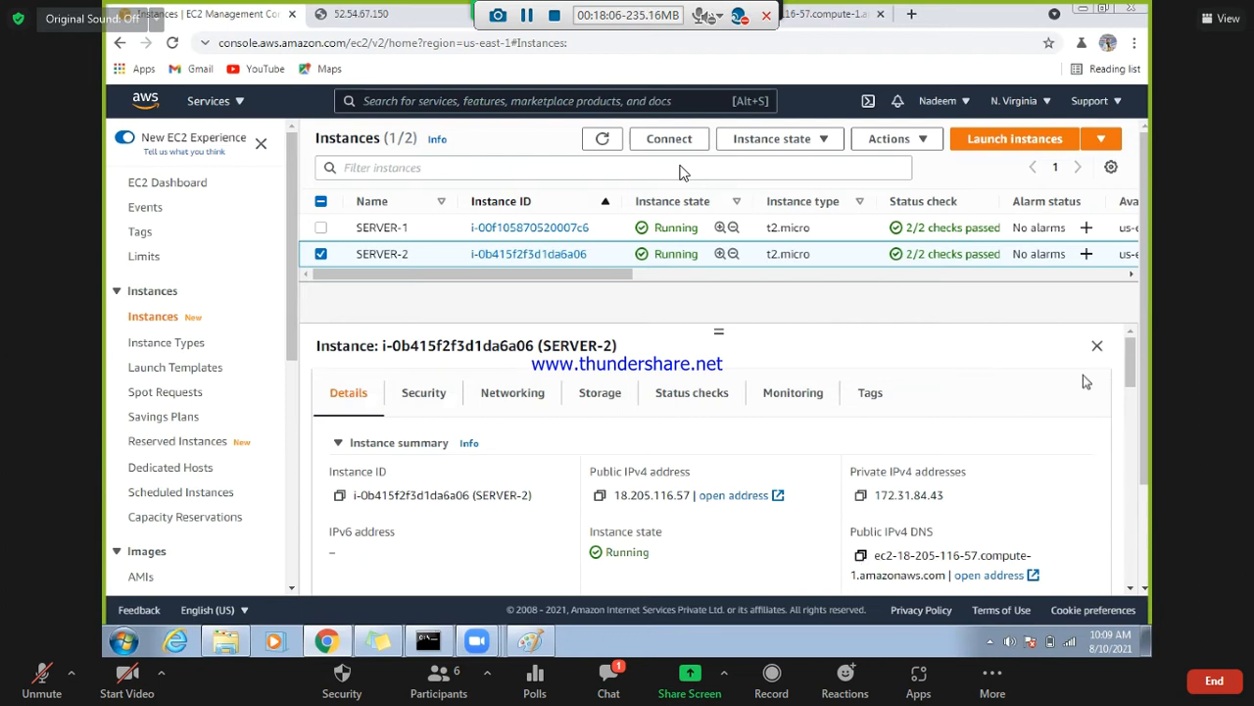
# - Deselect SERVER-2 in the instances list and start creating a target group under Load Balancing
pyautogui.moveTo(1130, 373)
pyautogui.mouseDown()
pyautogui.moveTo(1130, 406)
pyautogui.moveTo(1130, 370)
pyautogui.mouseUp()
pyautogui.click(379, 253)
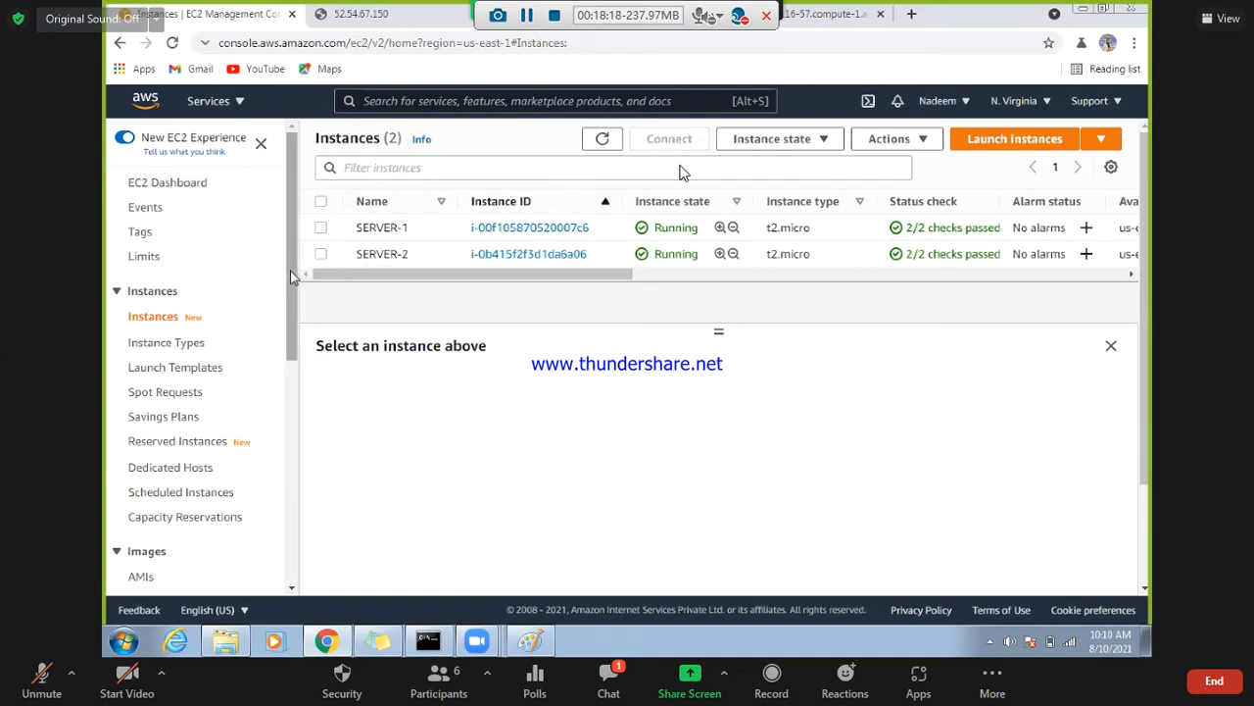
pyautogui.moveTo(291, 272); pyautogui.dragTo(297, 502)
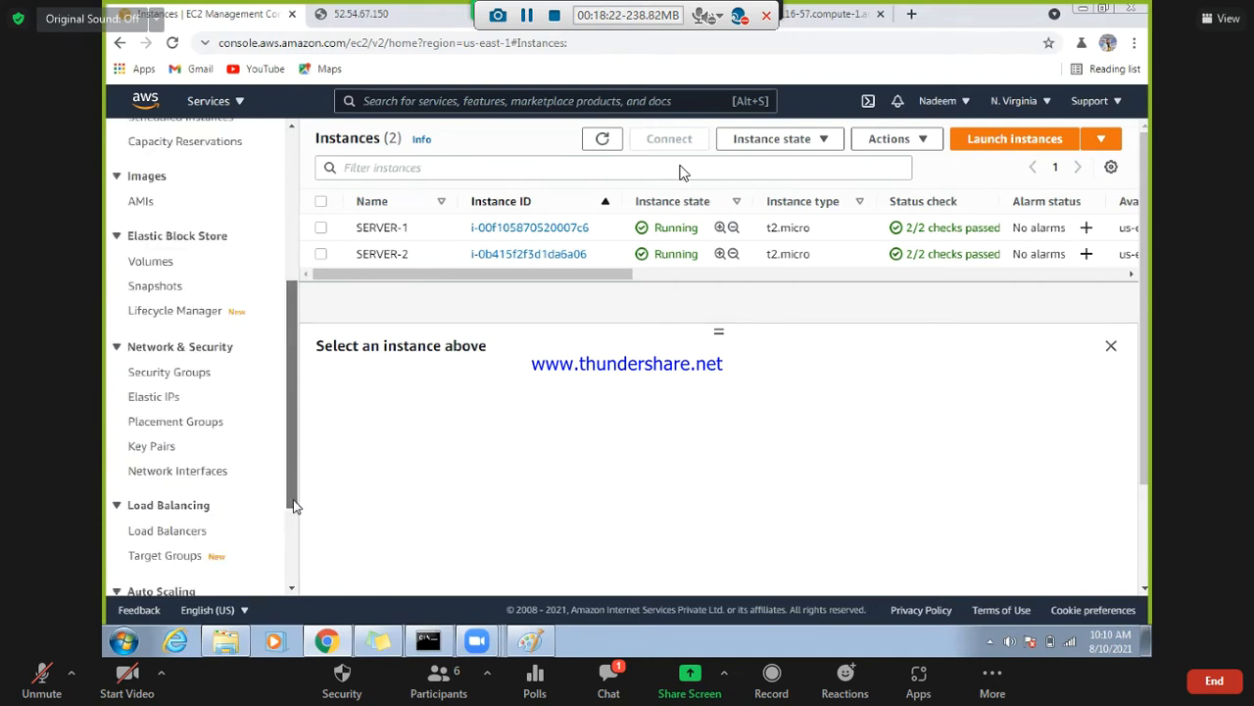
pyautogui.scroll(-2, 167, 480)
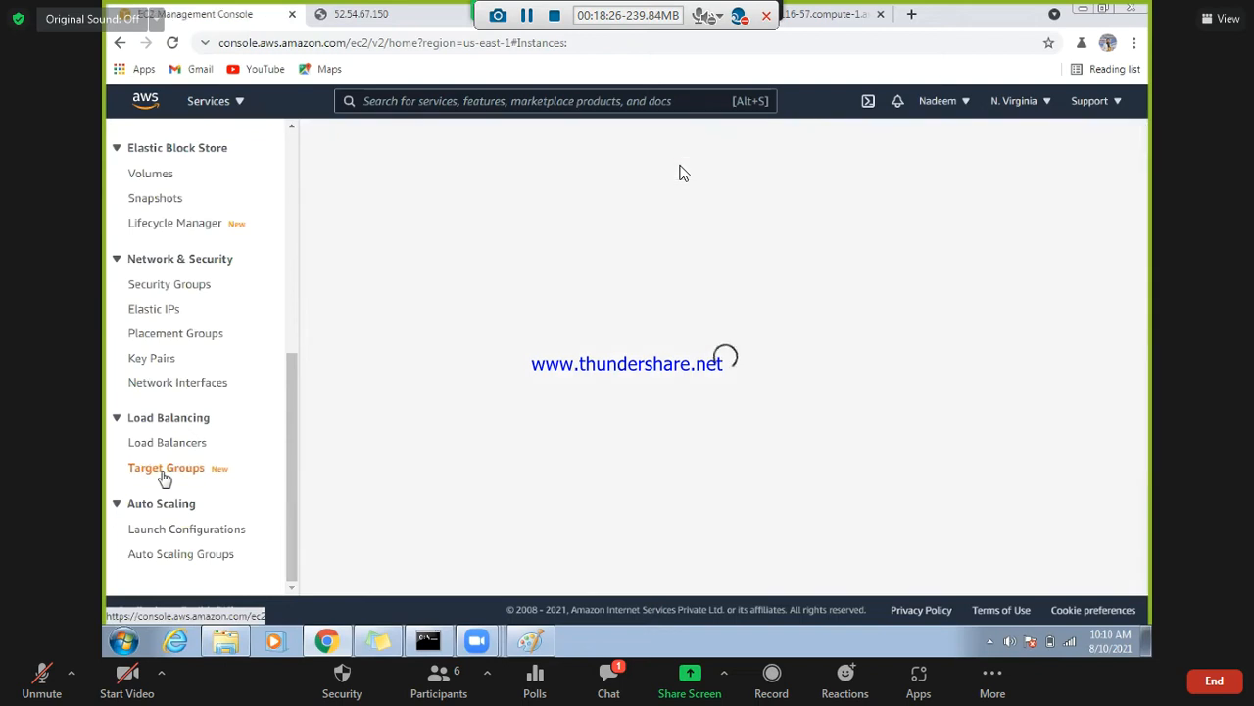
pyautogui.click(165, 470)
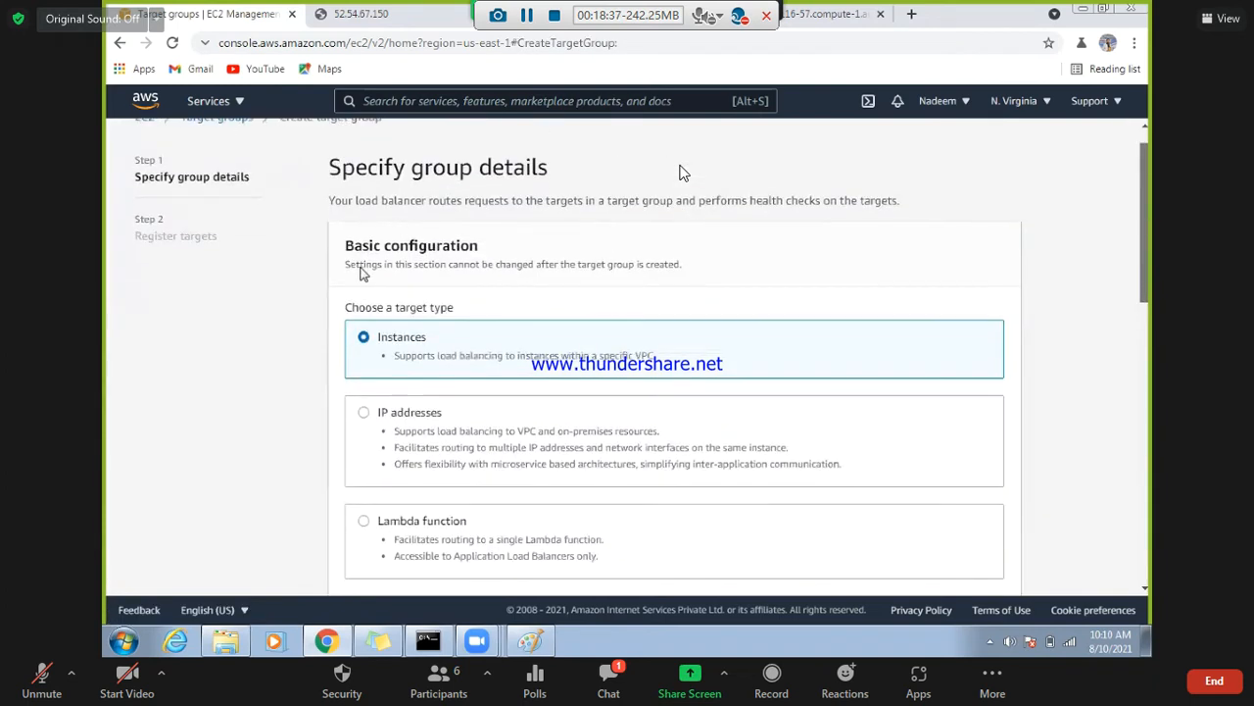
# - Name the new target group webservers and switch to the SERVER-1 page at 52.54.67.150
pyautogui.scroll(-1, 392, 274)
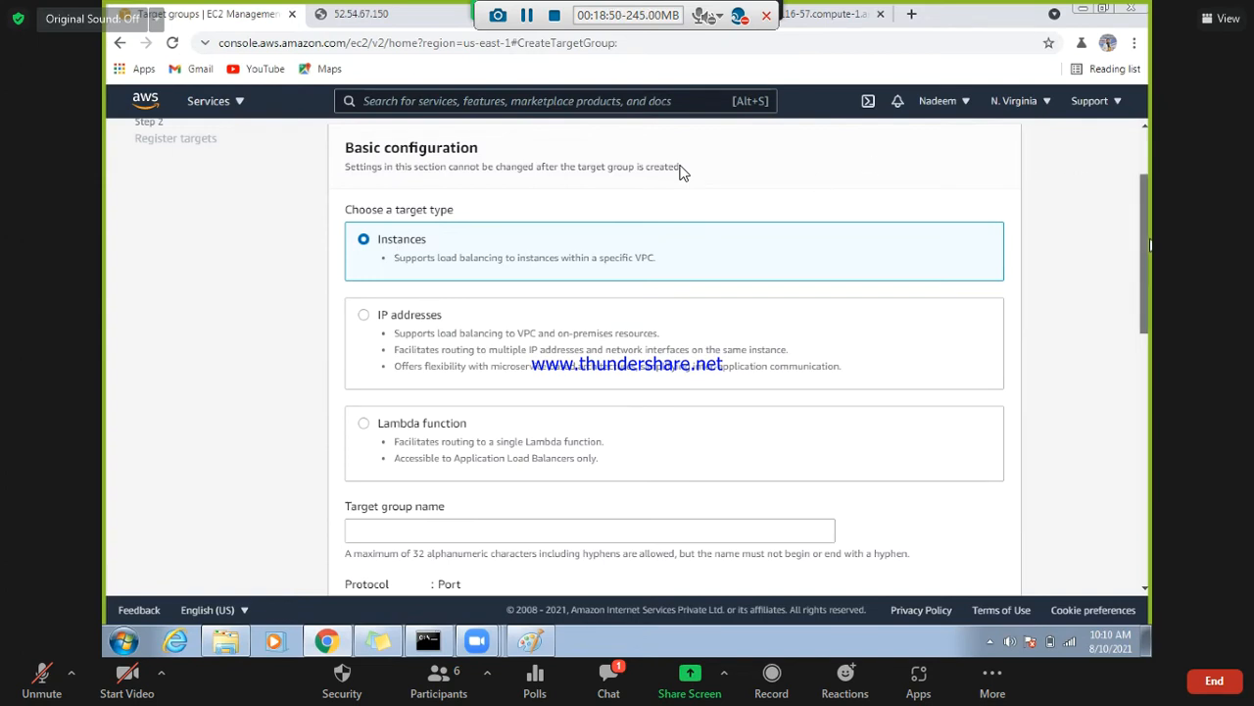
pyautogui.scroll(-3, 683, 172)
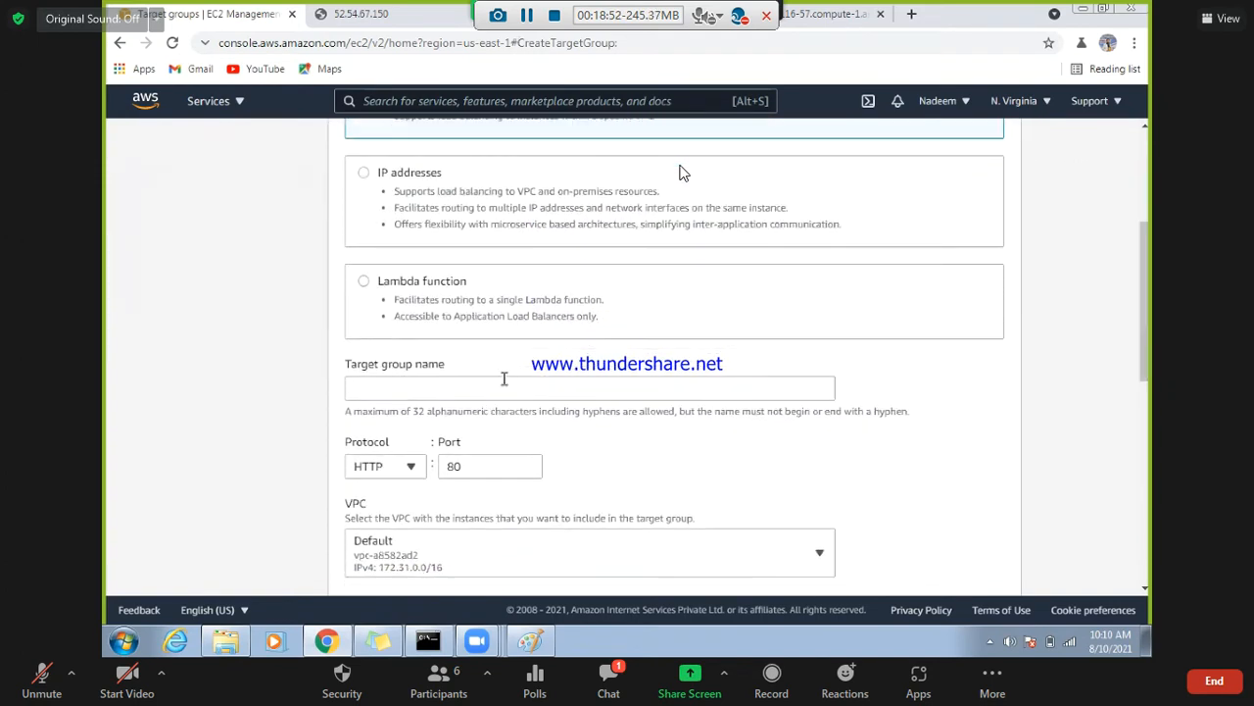
pyautogui.click(503, 380)
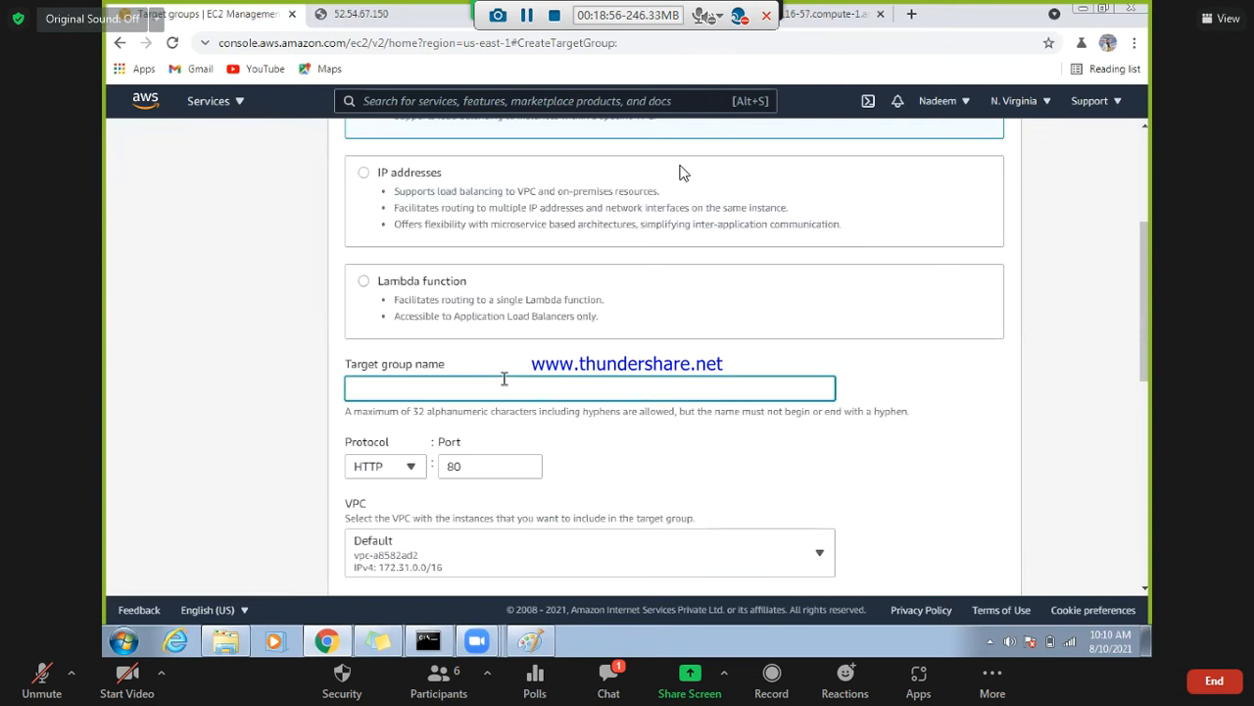
pyautogui.write('We')
pyautogui.press('BackSpace')
pyautogui.press('BackSpace')
pyautogui.press('BackSpace')
pyautogui.write('webservers')
pyautogui.click(424, 16)
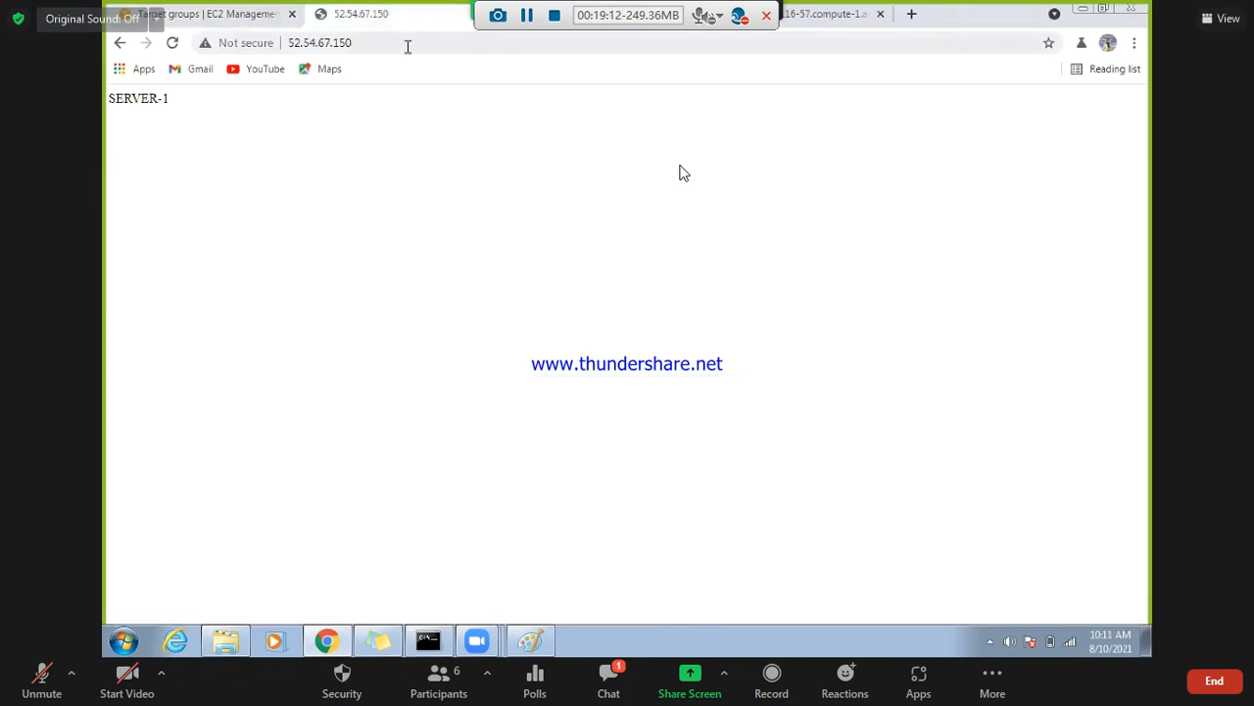
# - Return to the target group form and review its protocol, VPC and health check protocol options
pyautogui.click(448, 42)
pyautogui.click(416, 46)
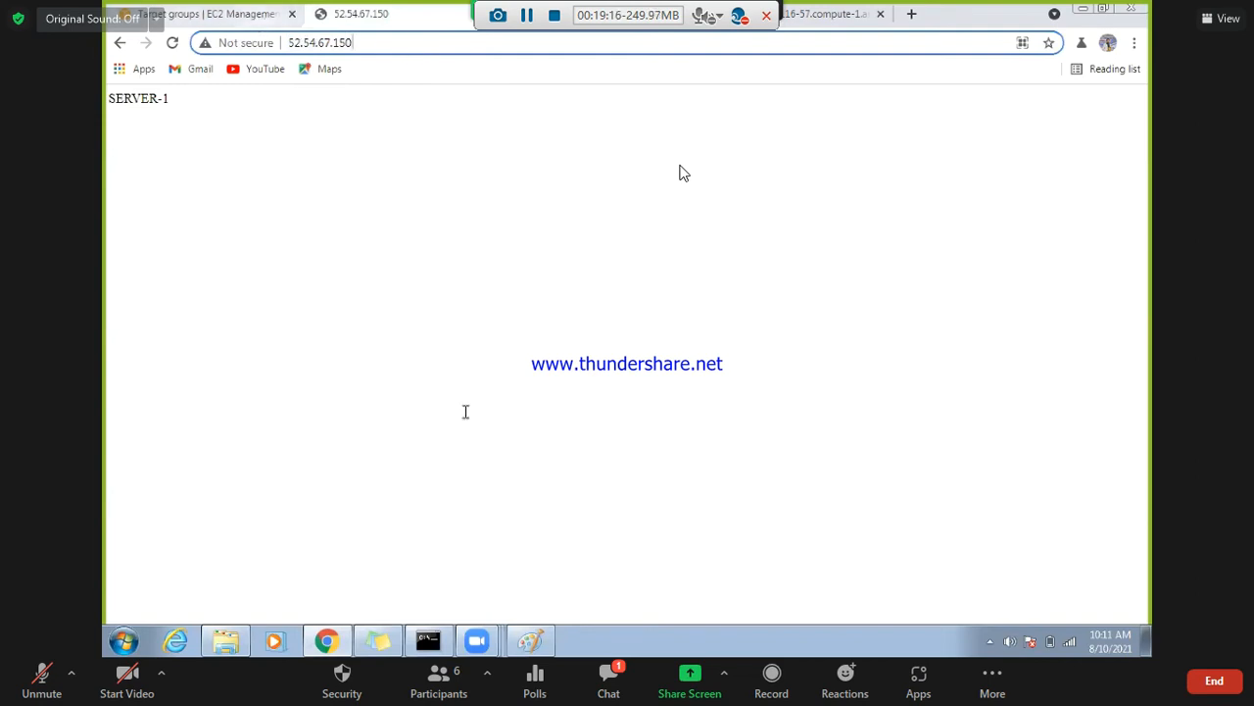
pyautogui.hotkey('ctrl', 'shift', 'Tab')
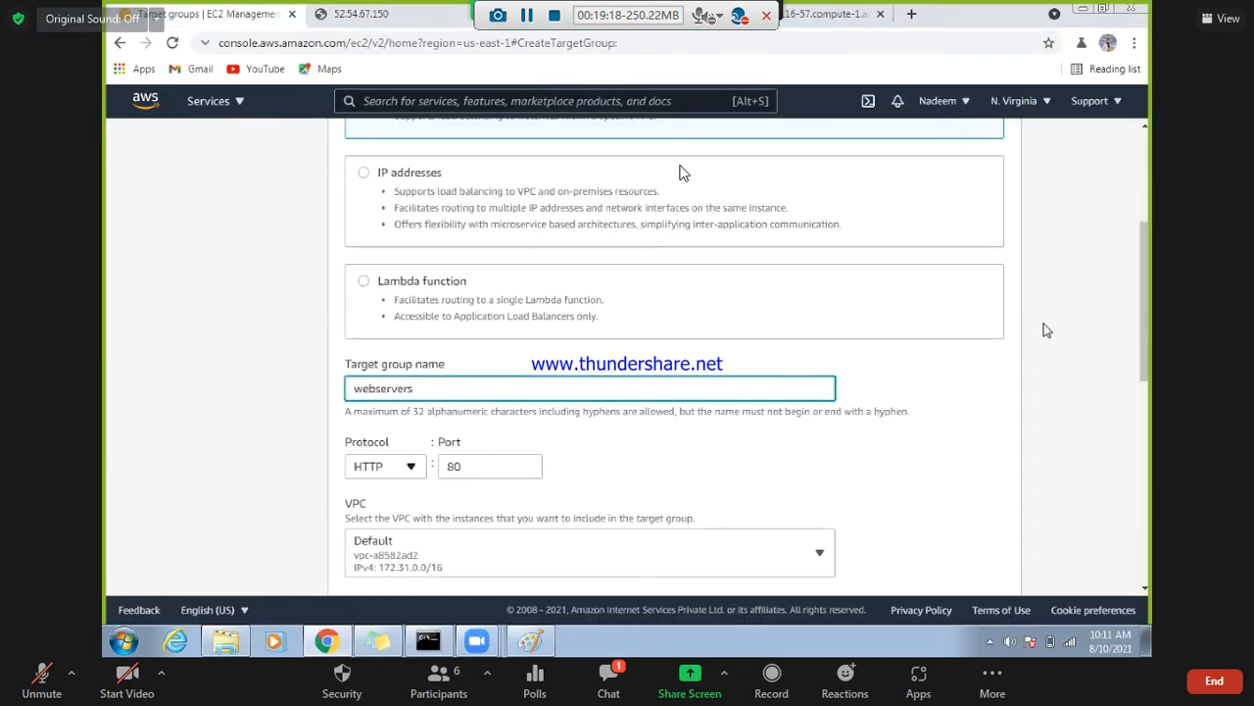
pyautogui.moveTo(1145, 333); pyautogui.dragTo(1143, 393)
pyautogui.scroll(-1, 651, 304)
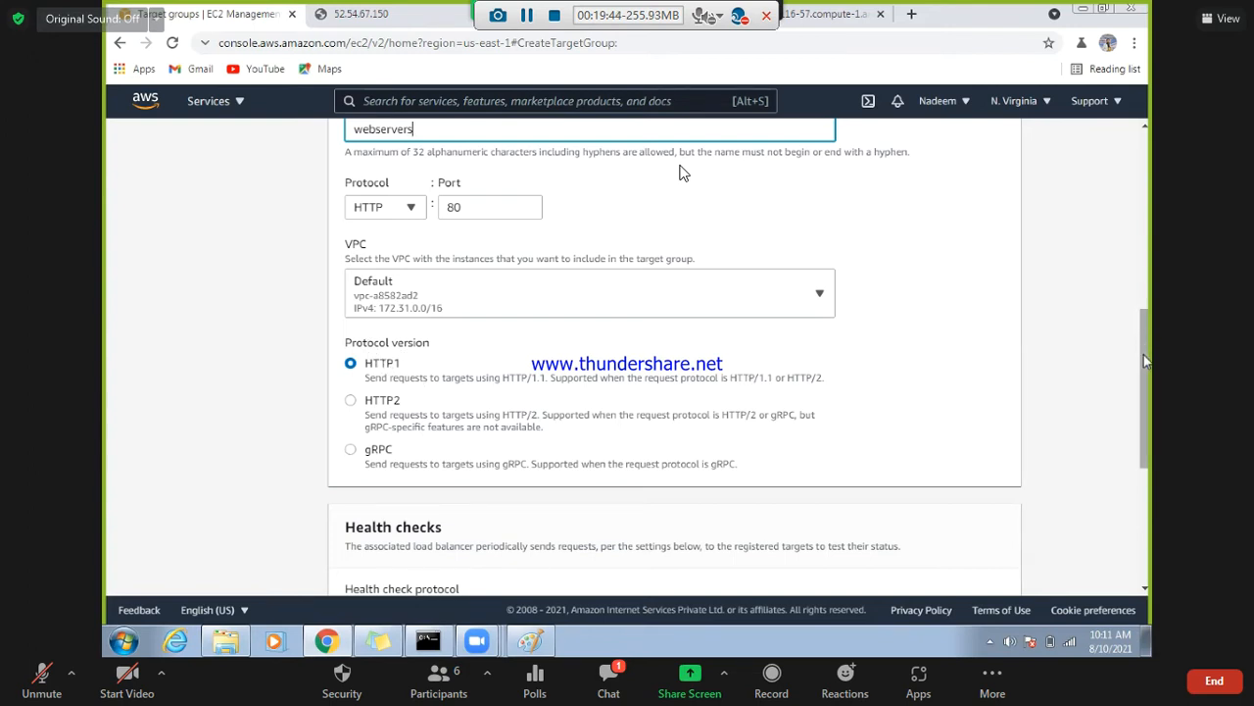
pyautogui.scroll(-2, 1143, 351)
pyautogui.scroll(-2, 669, 307)
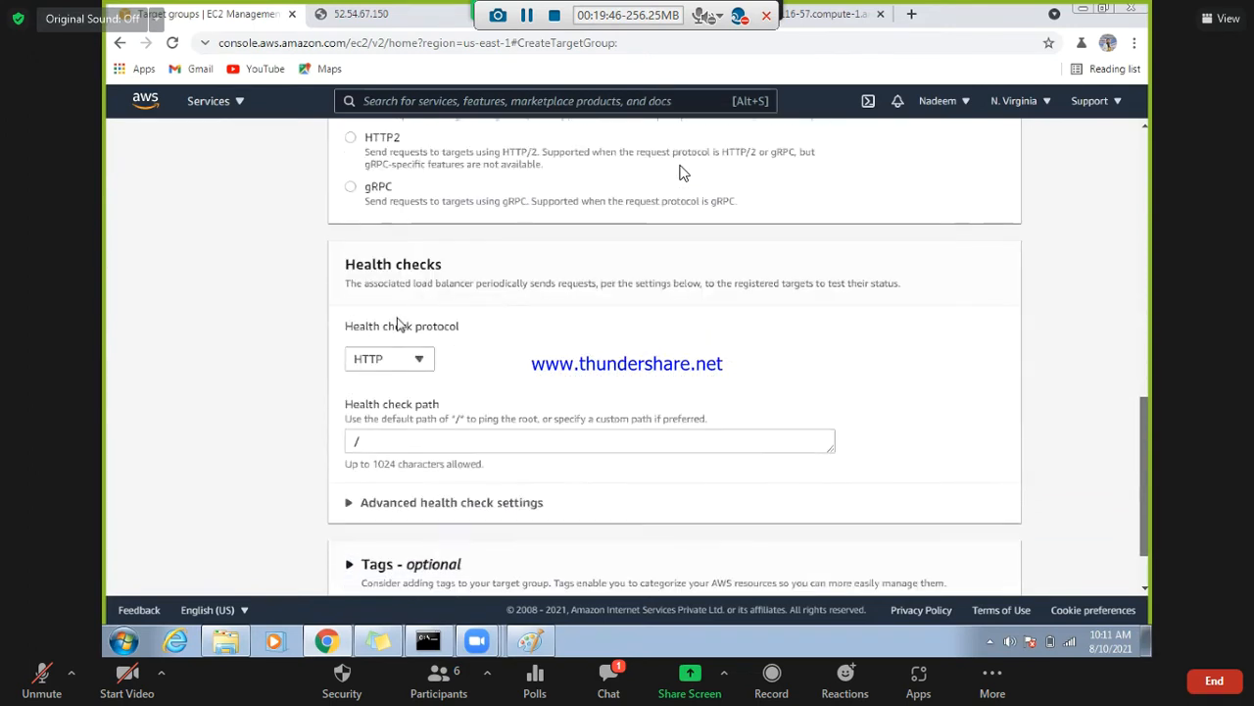
pyautogui.click(419, 329)
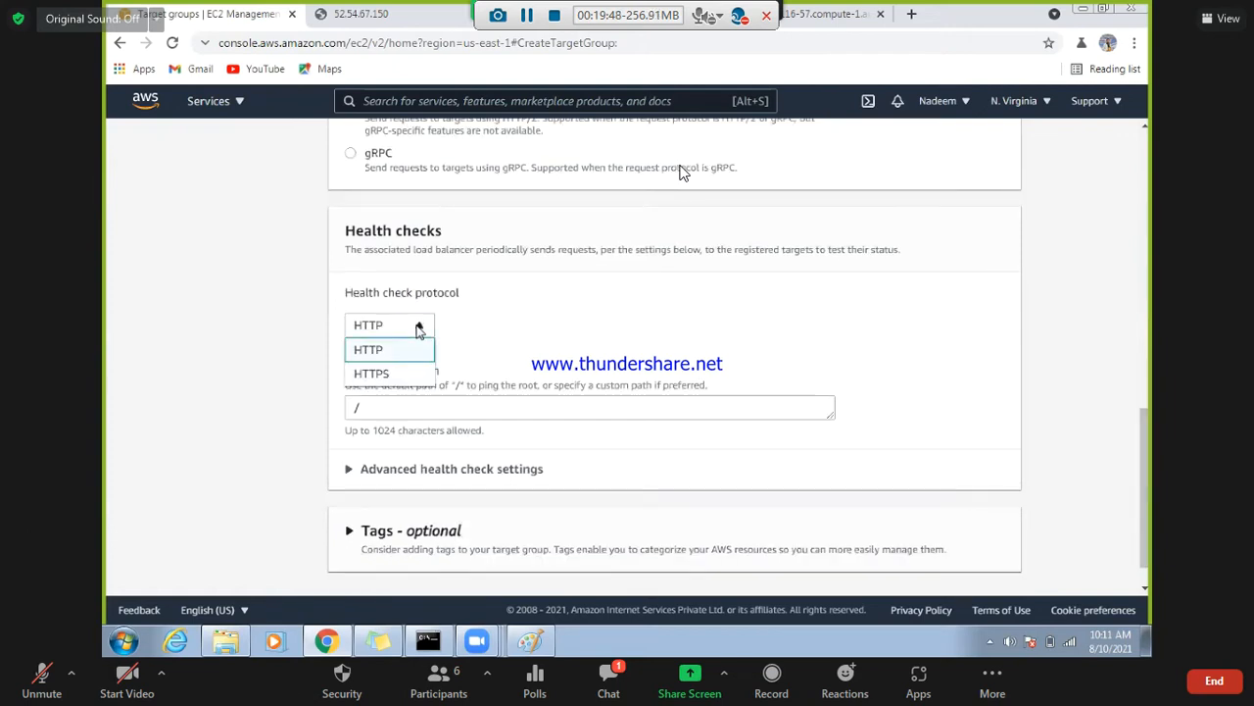
pyautogui.click(484, 323)
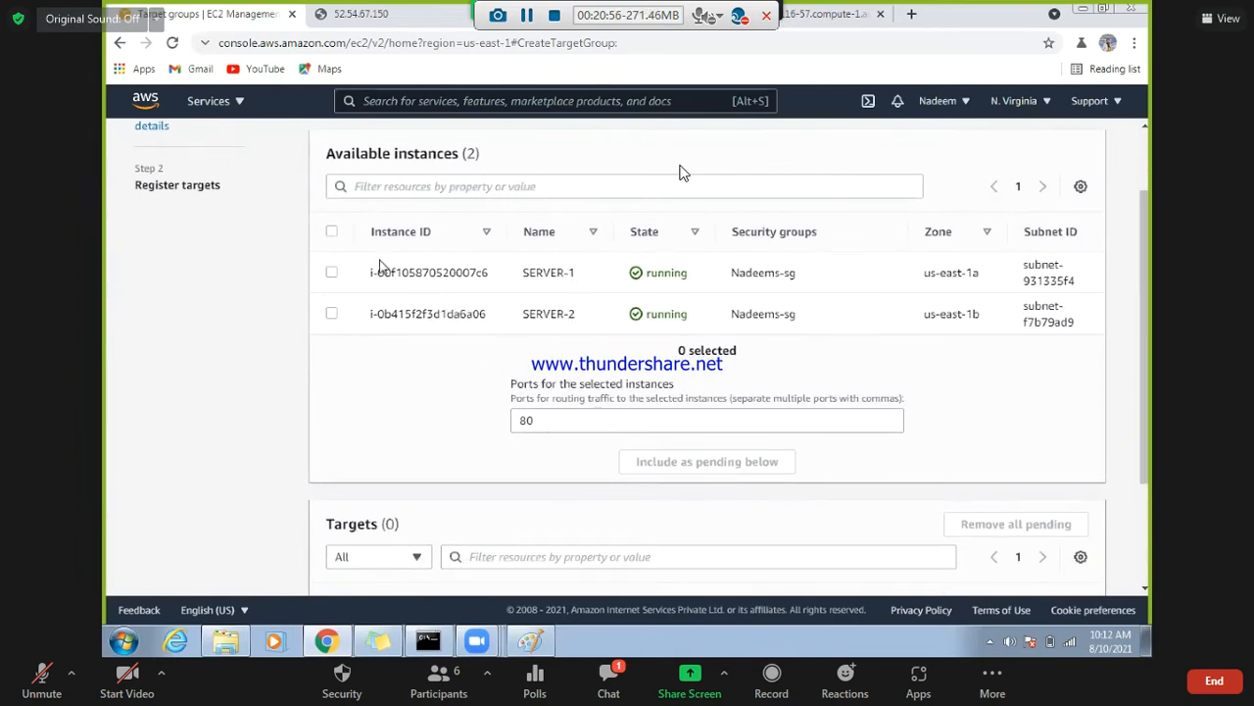
# - Add SERVER-1 and SERVER-2 one after the other as pending targets on port 80
pyautogui.click(332, 273)
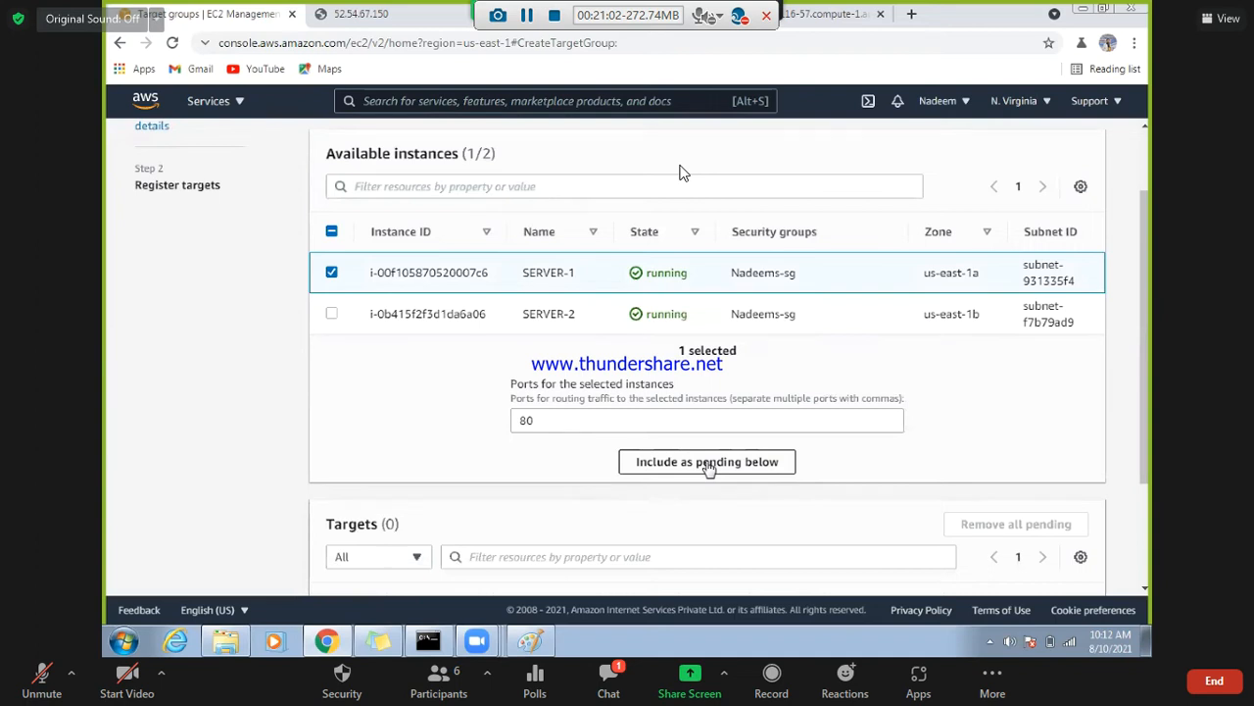
pyautogui.click(709, 467)
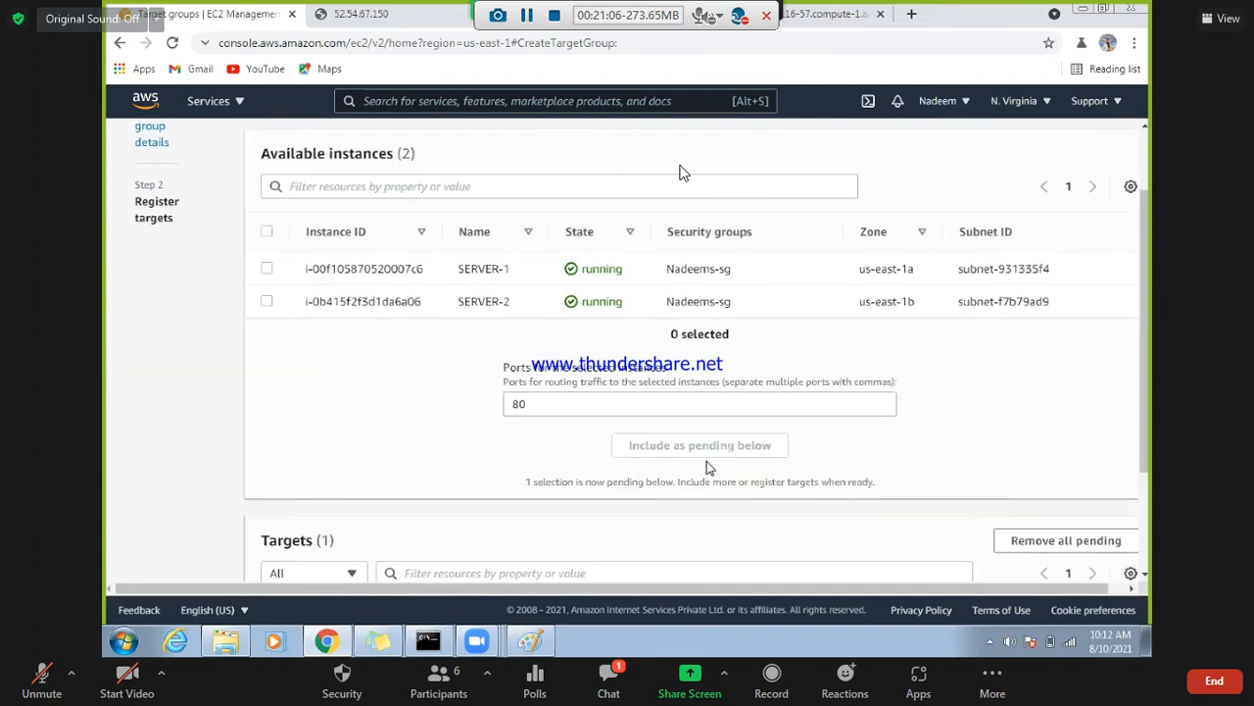
pyautogui.moveTo(1143, 291); pyautogui.dragTo(616, 274)
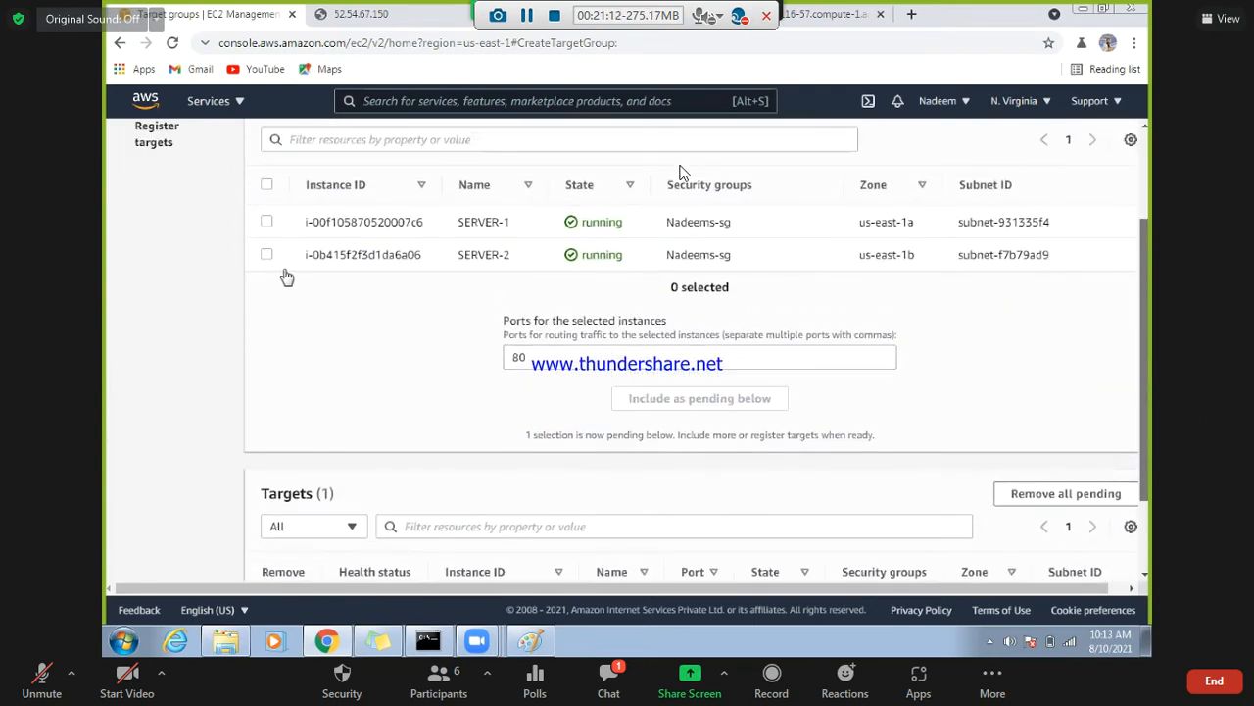
pyautogui.click(287, 277)
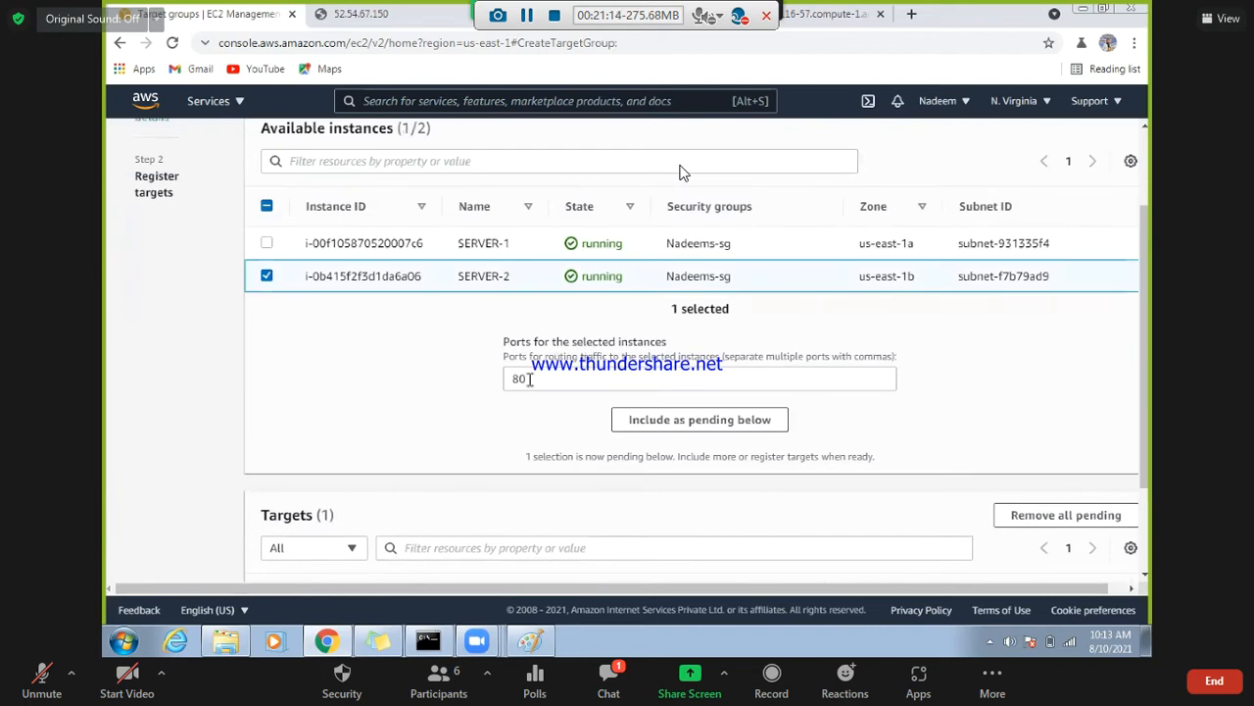
pyautogui.click(680, 419)
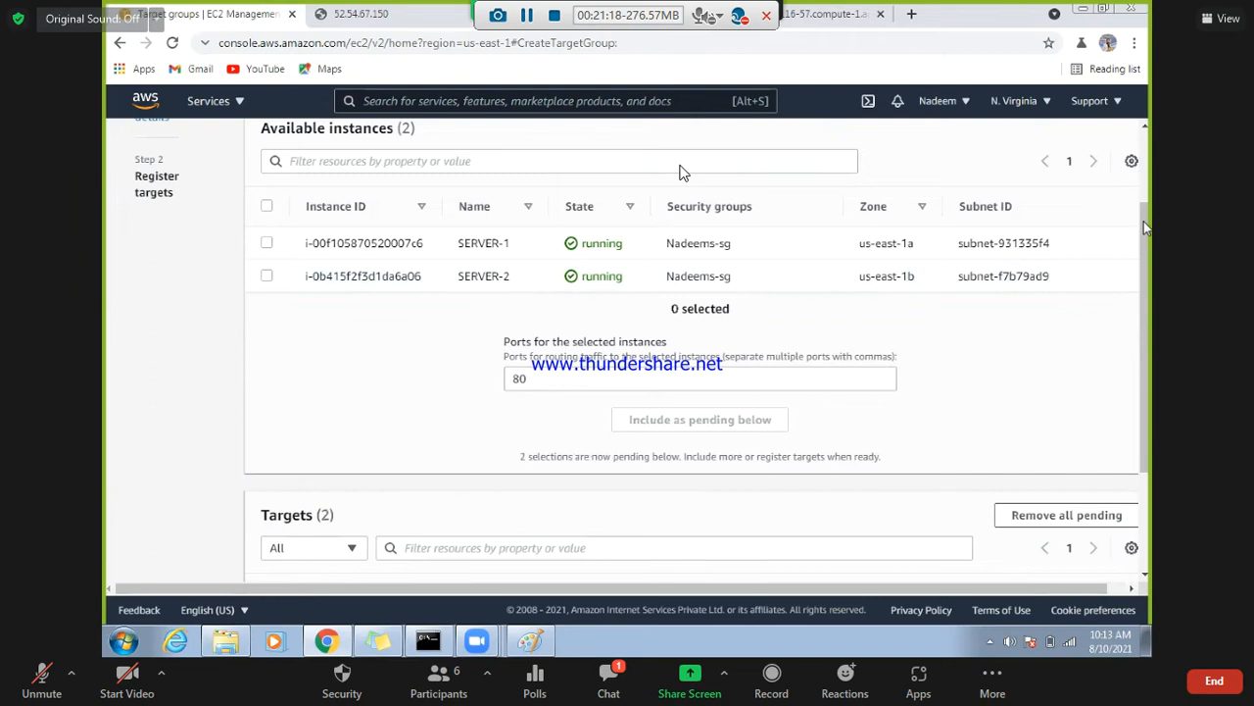
# - Check the two pending targets and create the target group
pyautogui.moveTo(1145, 228); pyautogui.dragTo(1146, 284)
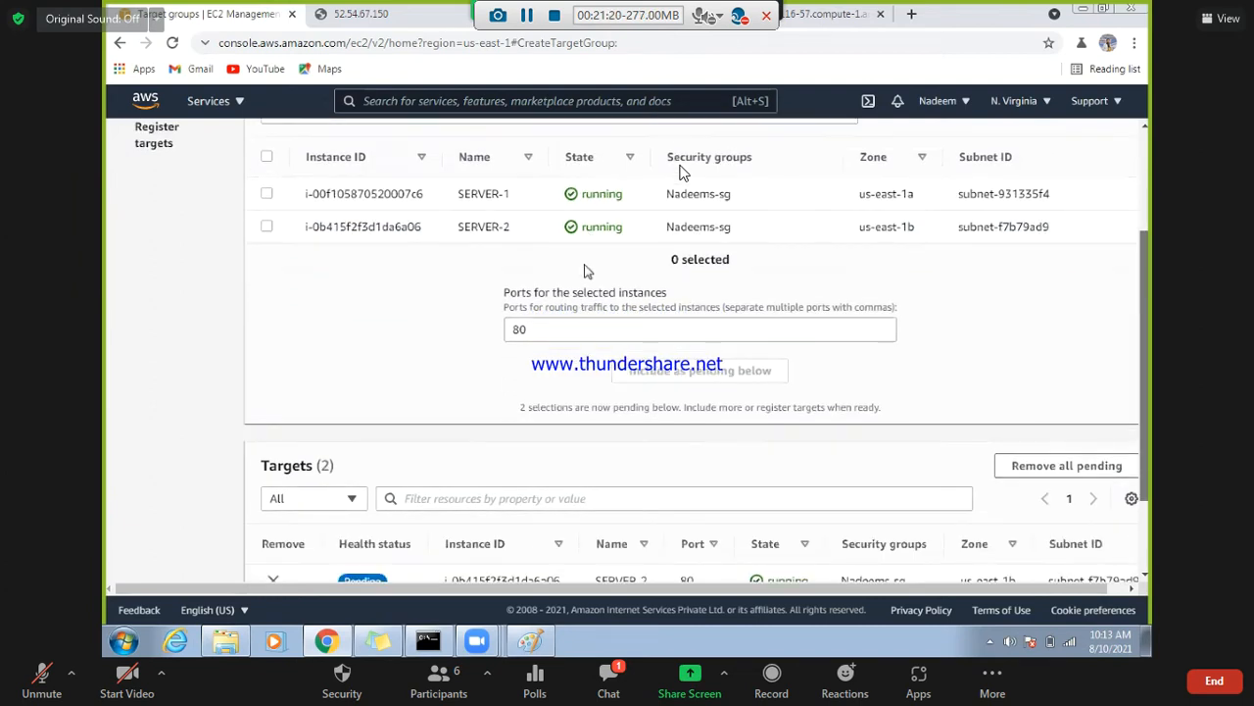
pyautogui.scroll(-2, 333, 346)
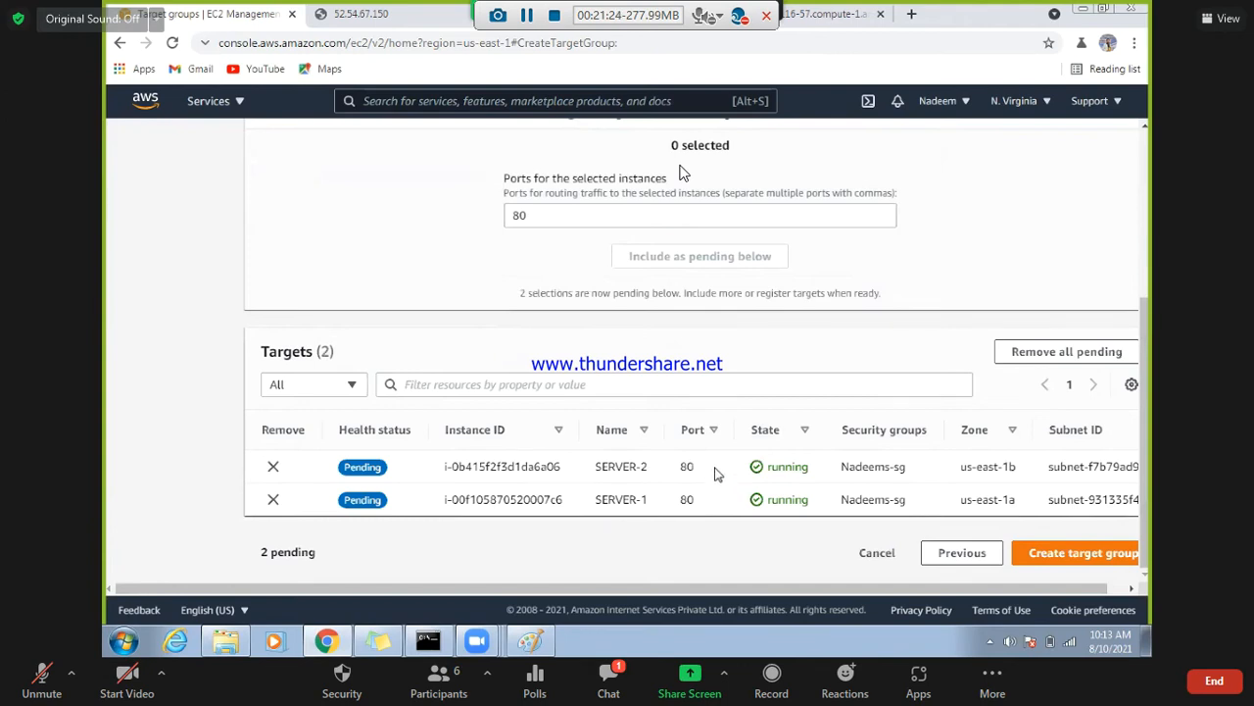
pyautogui.click(695, 437)
pyautogui.click(1035, 560)
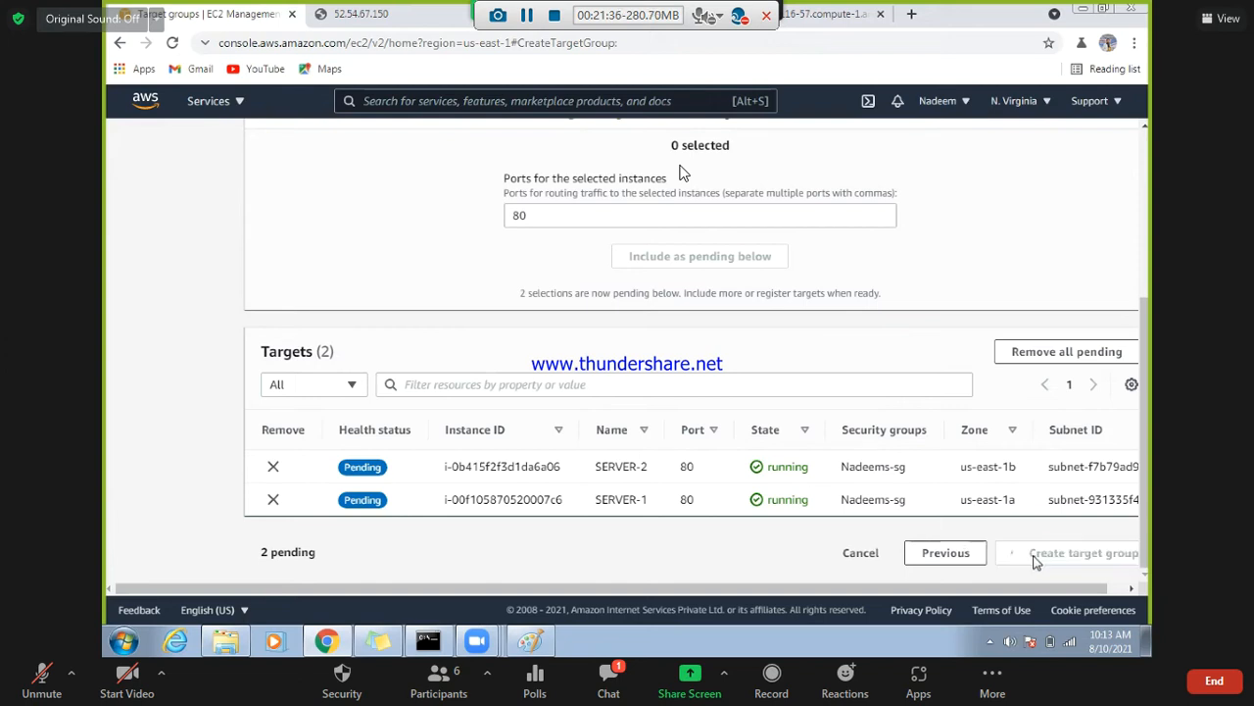
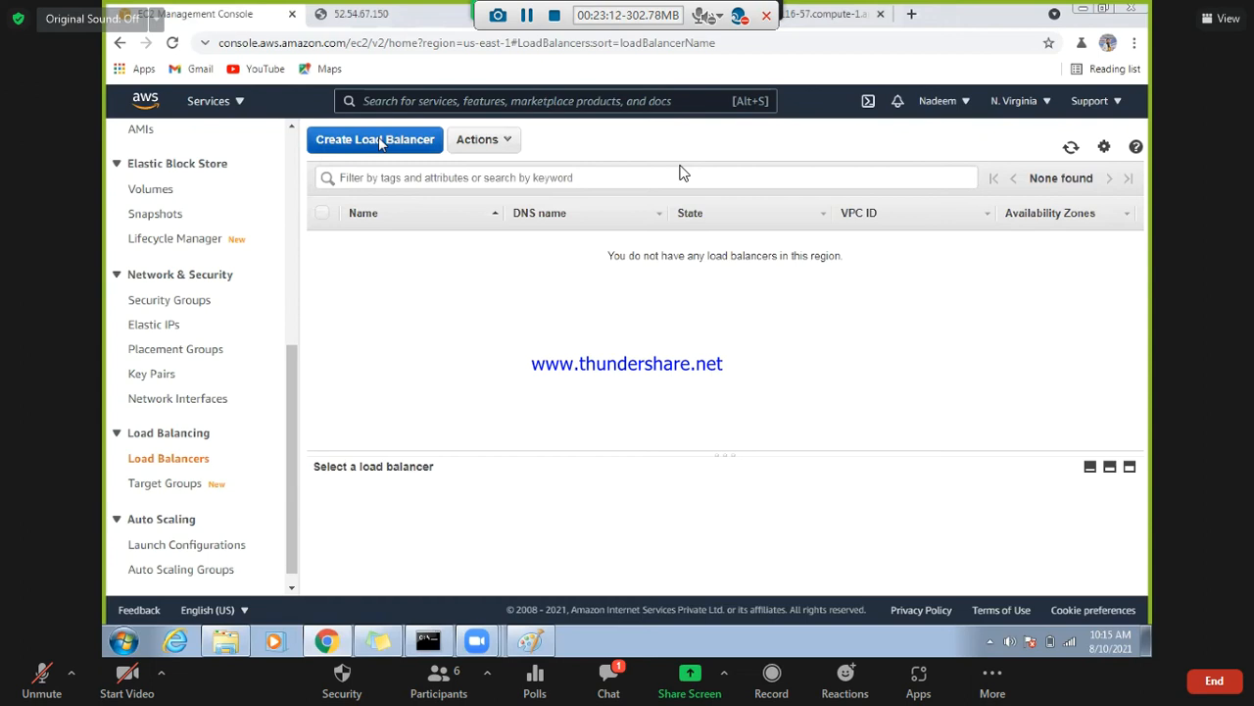
# - Start creating an Application Load Balancer and go to its name setting
pyautogui.click(380, 143)
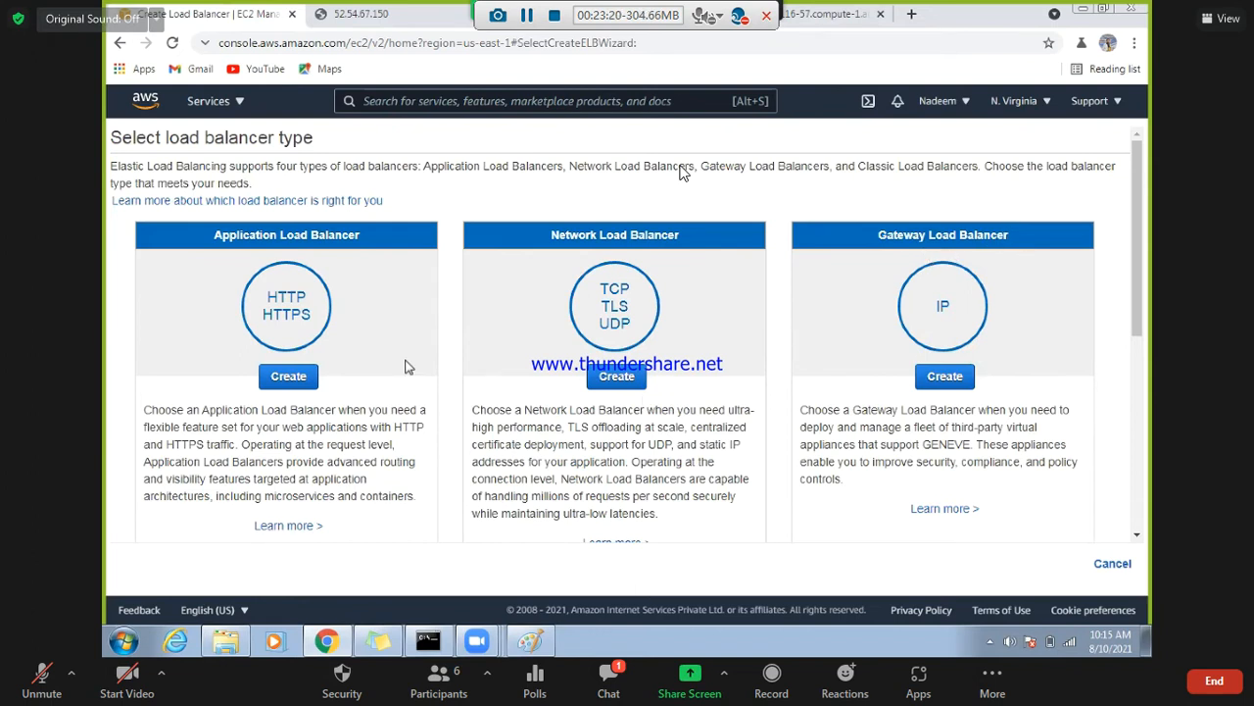
pyautogui.click(286, 382)
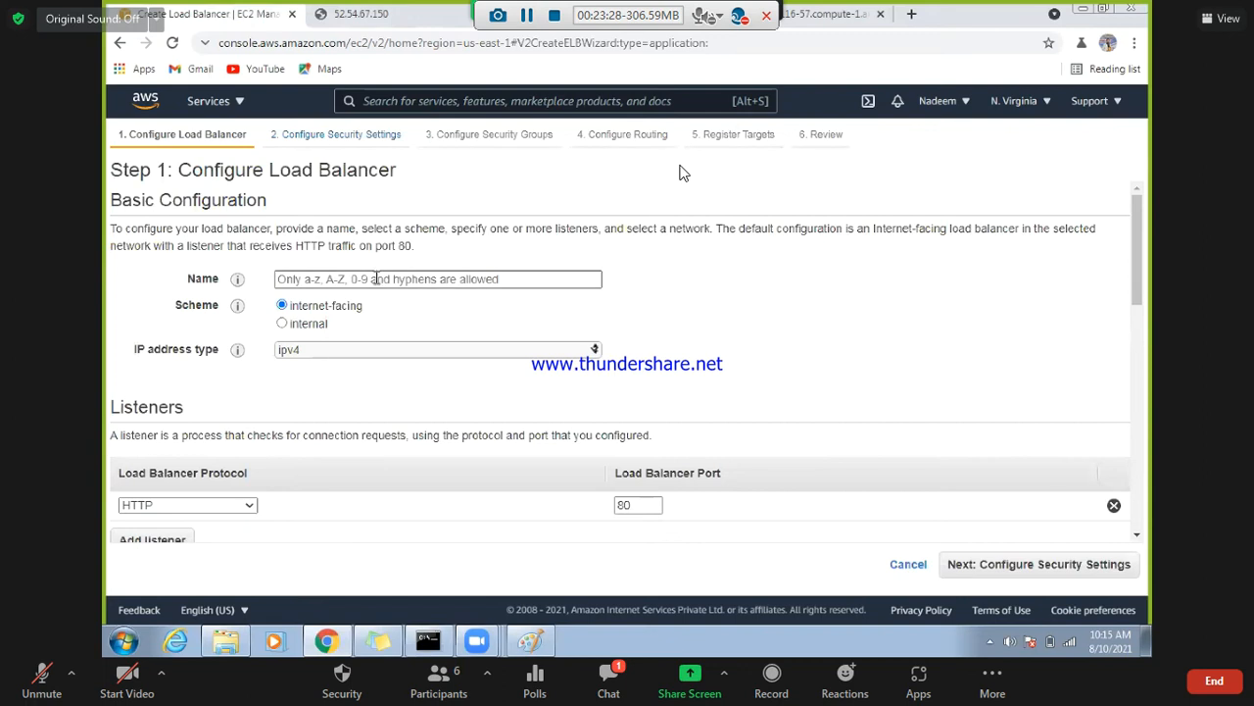
pyautogui.click(376, 279)
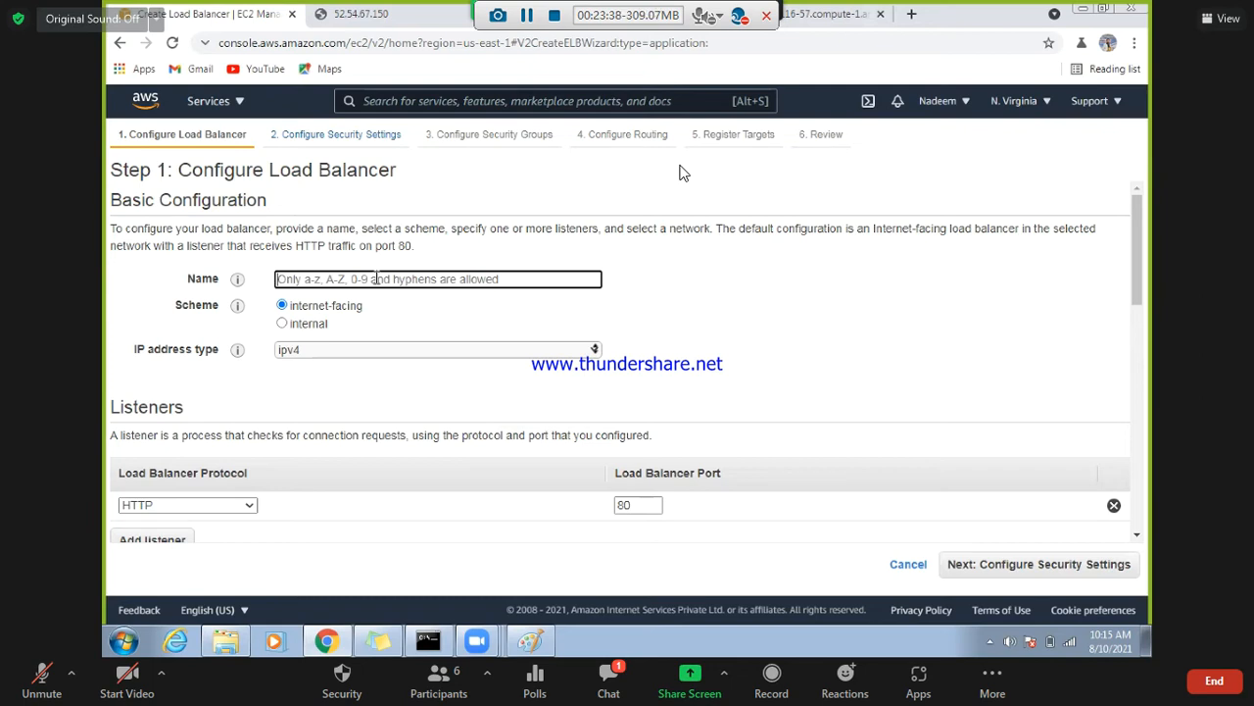
pyautogui.write('T')
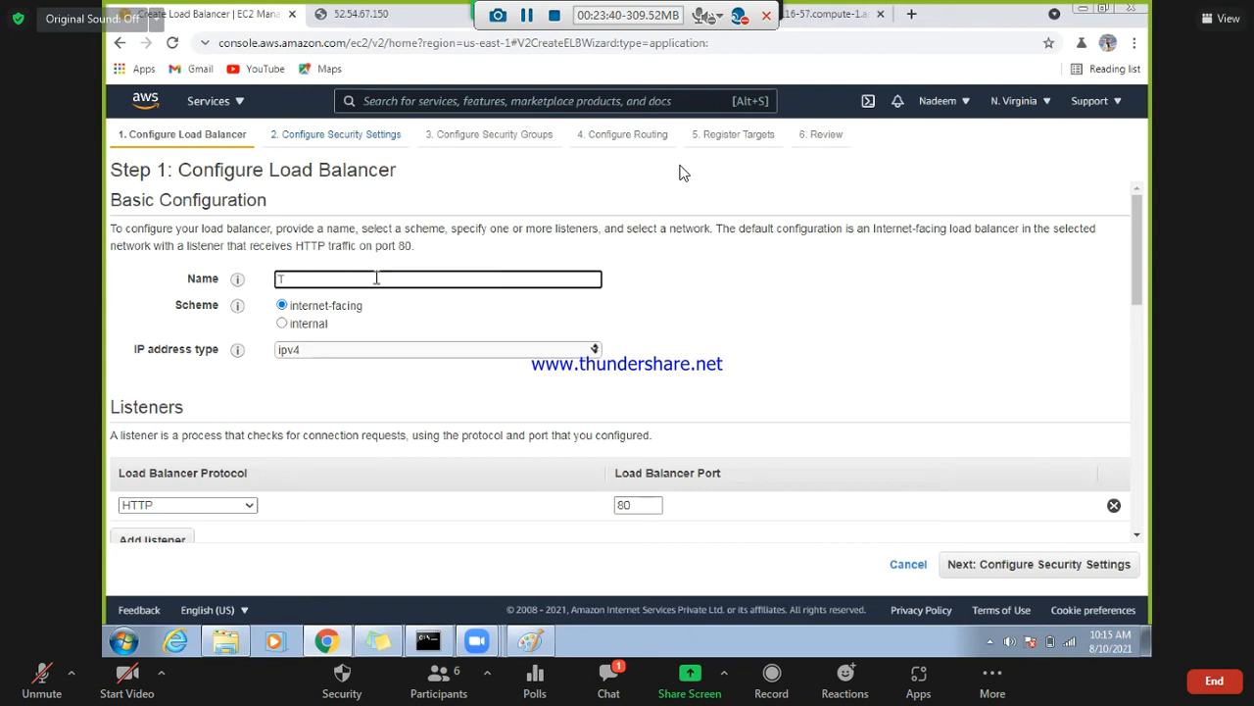
pyautogui.write('est')
pyautogui.write('-Web')
pyautogui.press('BackSpace')
pyautogui.press('BackSpace')
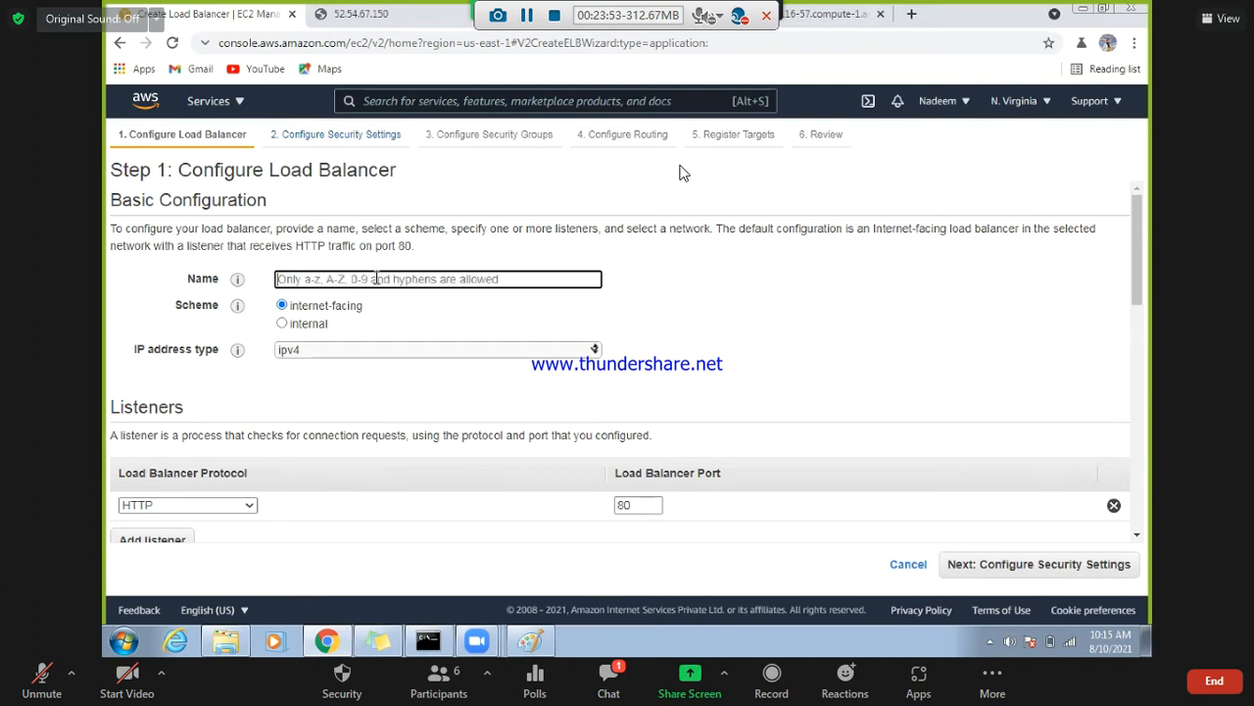
pyautogui.write('tes')
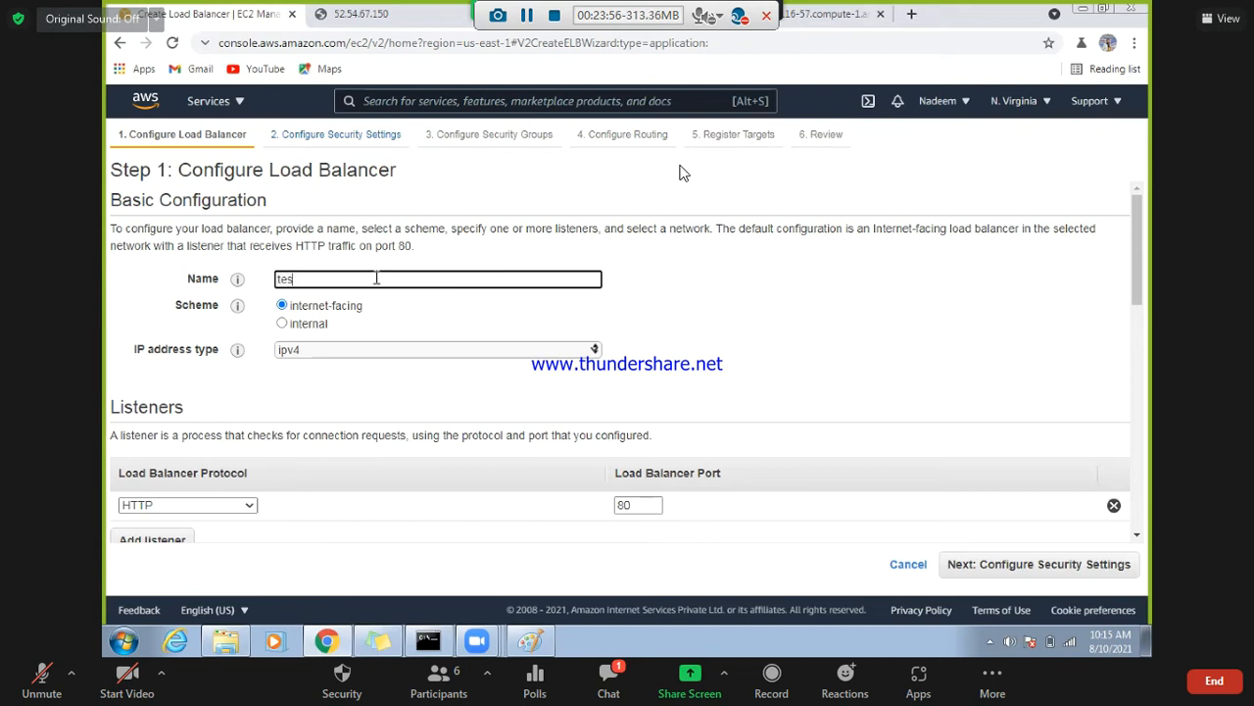
pyautogui.write('tmy')
pyautogui.press('BackSpace')
pyautogui.press('BackSpace')
pyautogui.press('BackSpace')
pyautogui.press('BackSpace')
pyautogui.press('BackSpace')
pyautogui.press('BackSpace')
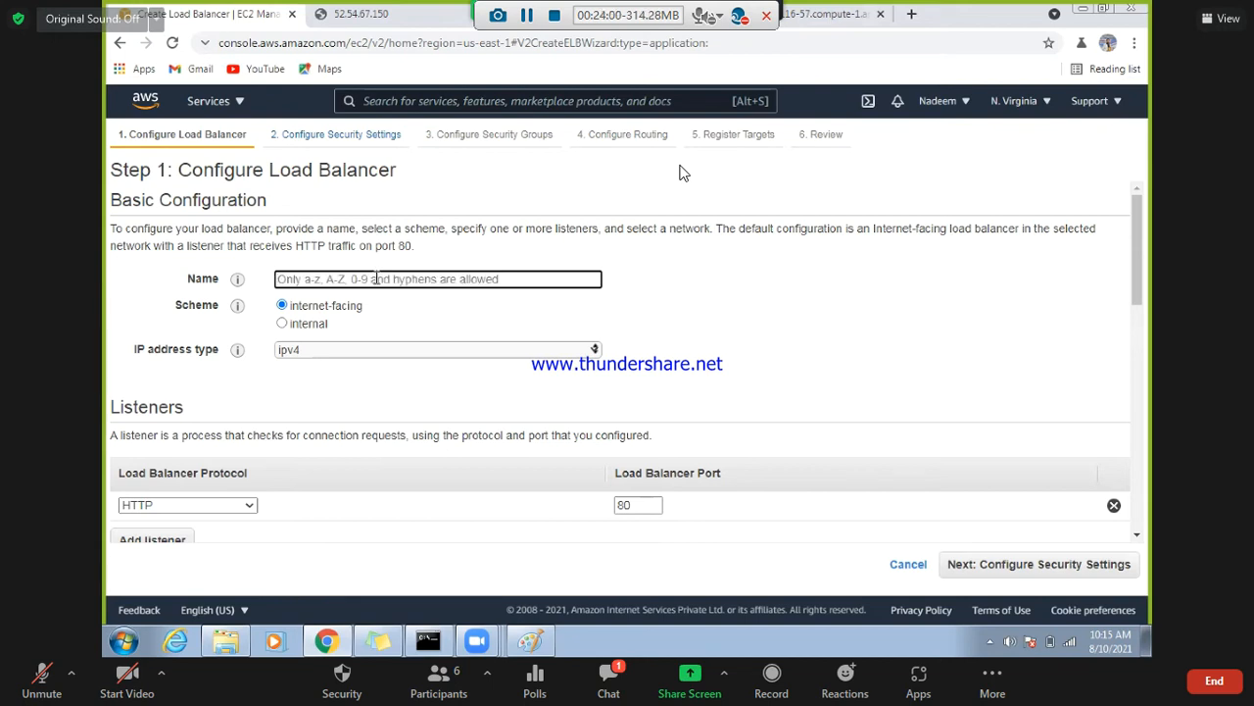
# - Name the load balancer nextgen-web and enable the availability zones us-east-1a and us-east-1b
pyautogui.write('nextgen')
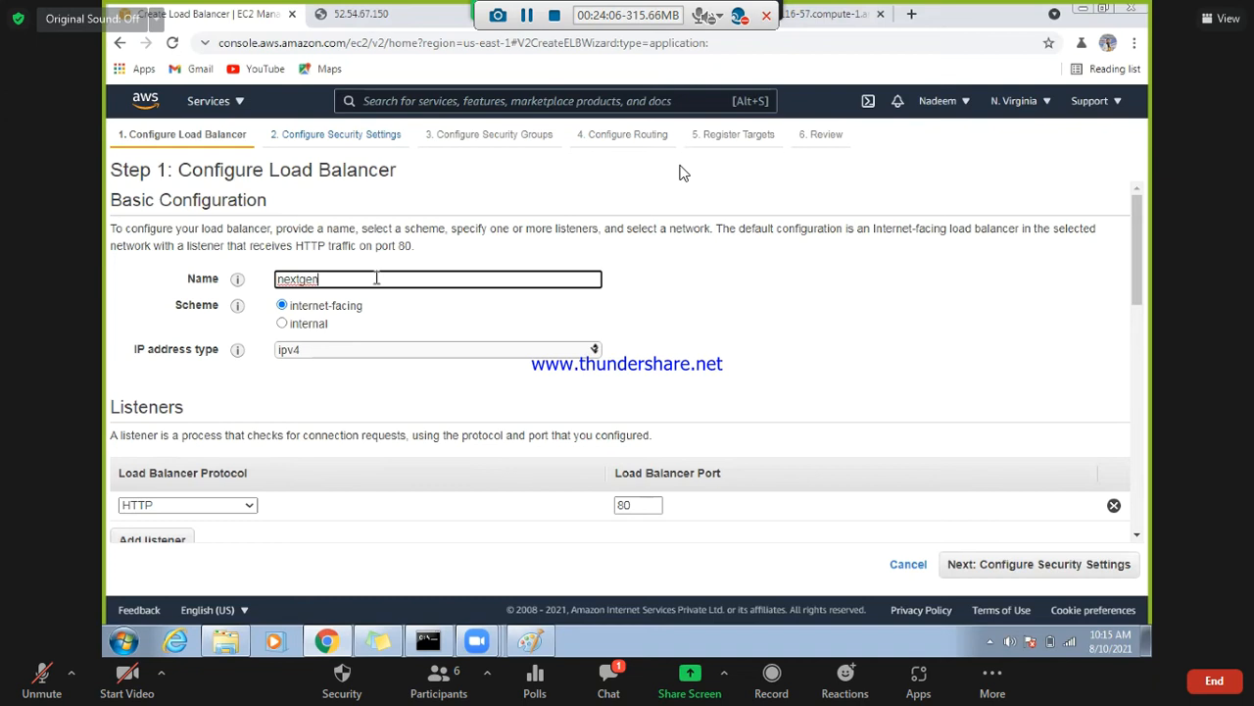
pyautogui.write('-web')
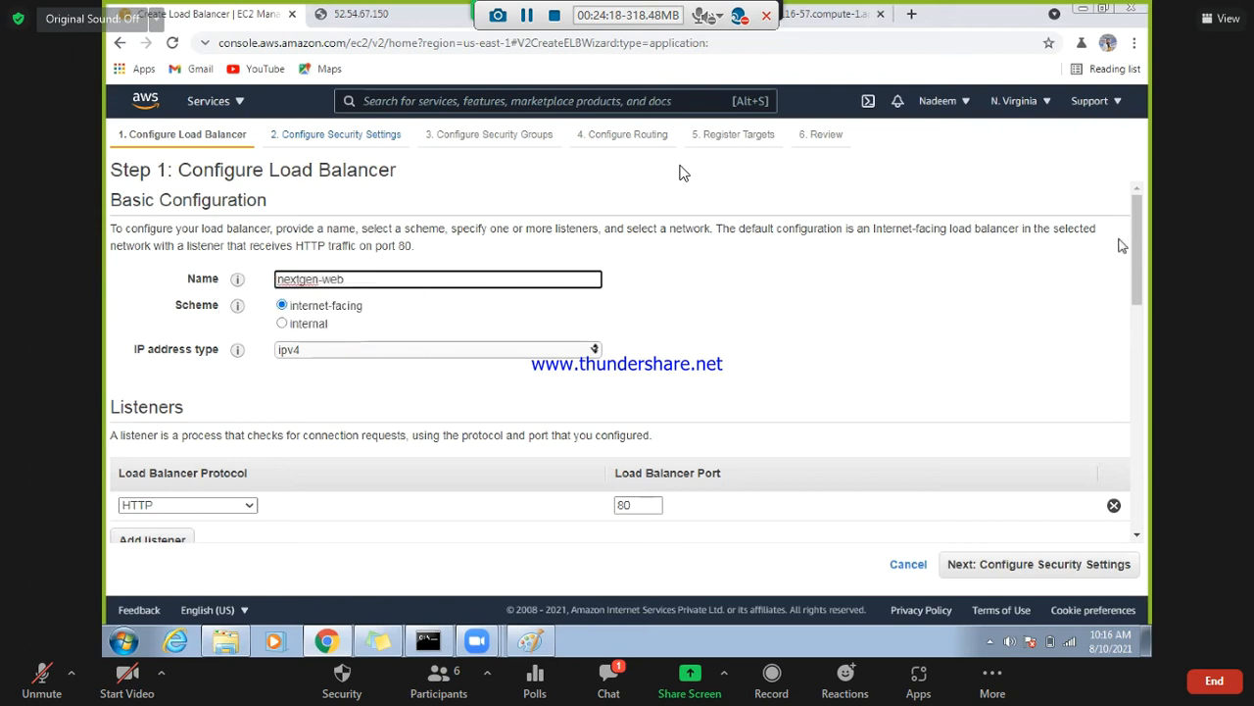
pyautogui.moveTo(1137, 263); pyautogui.dragTo(1137, 306)
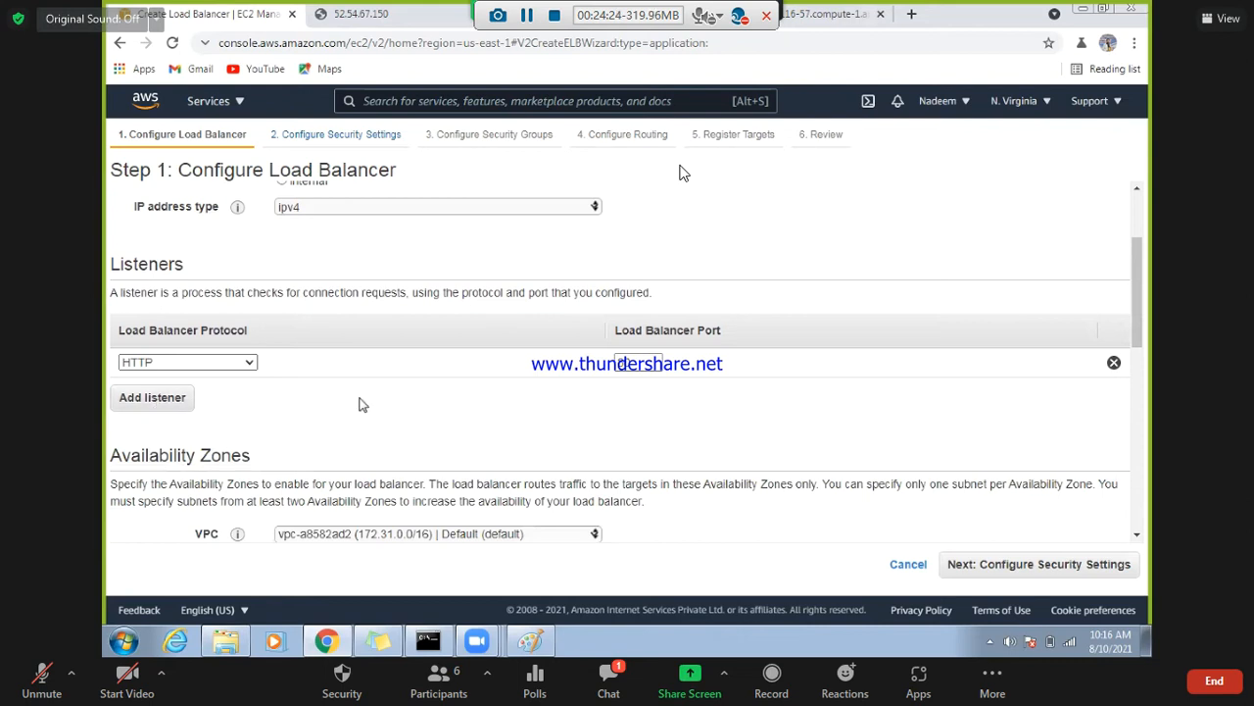
pyautogui.moveTo(1139, 255); pyautogui.dragTo(1142, 355)
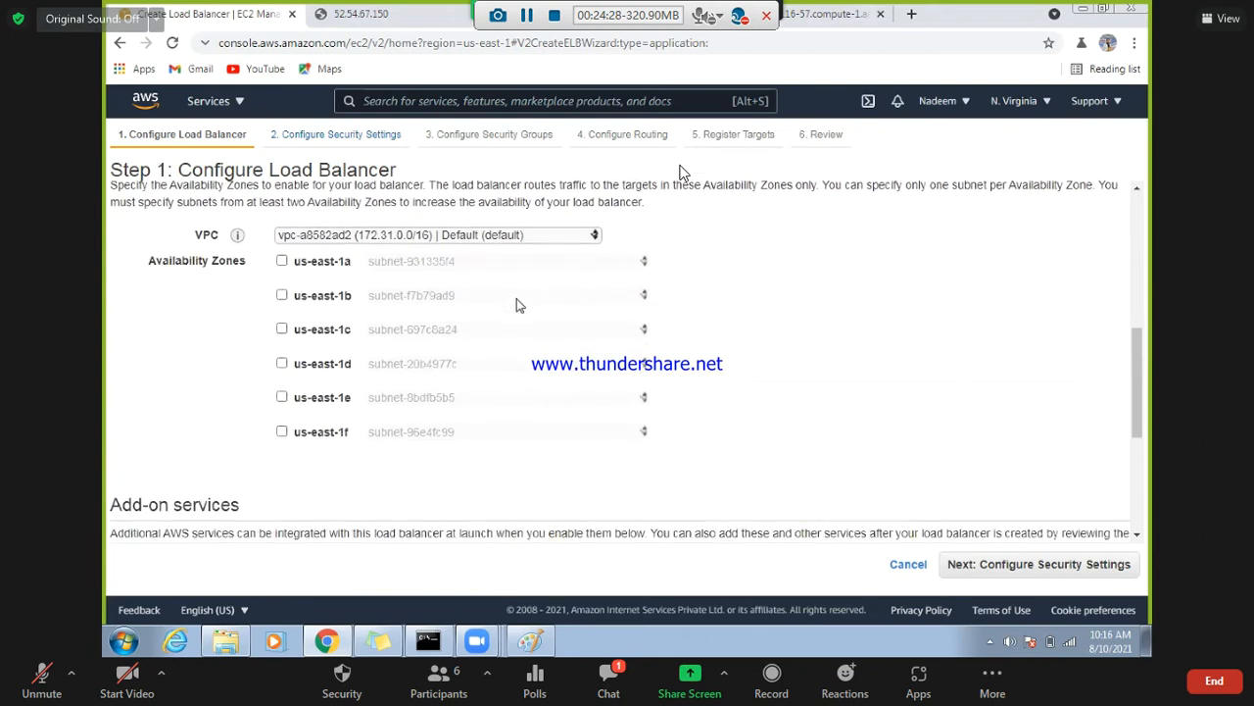
pyautogui.click(282, 262)
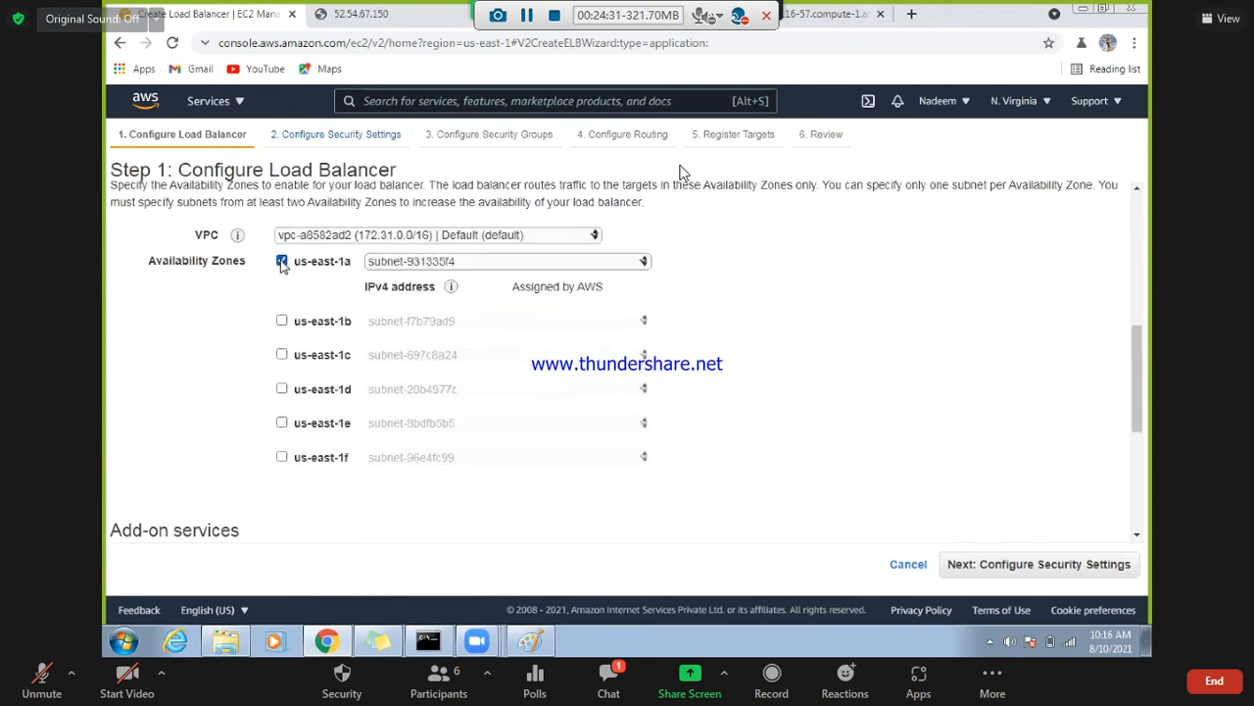
pyautogui.click(283, 322)
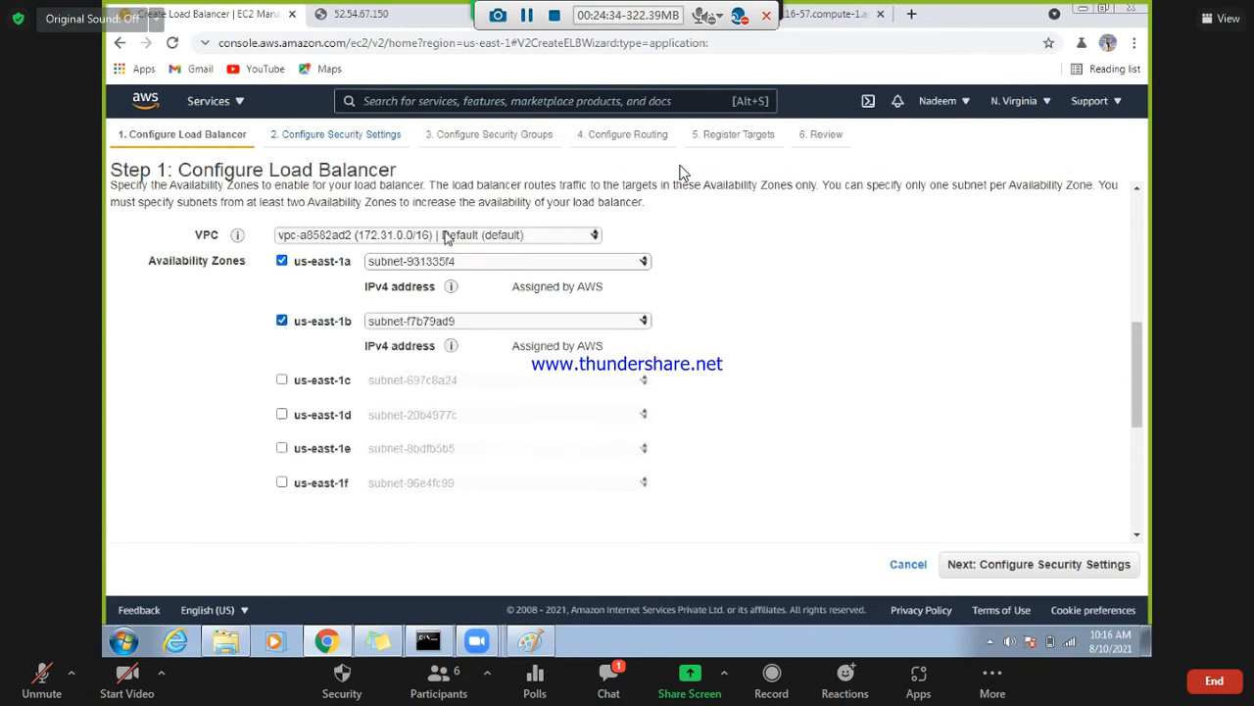
# - Expand the load balancer's tags section below the add-on services and continue to the security settings
pyautogui.moveTo(1138, 360); pyautogui.dragTo(1138, 448)
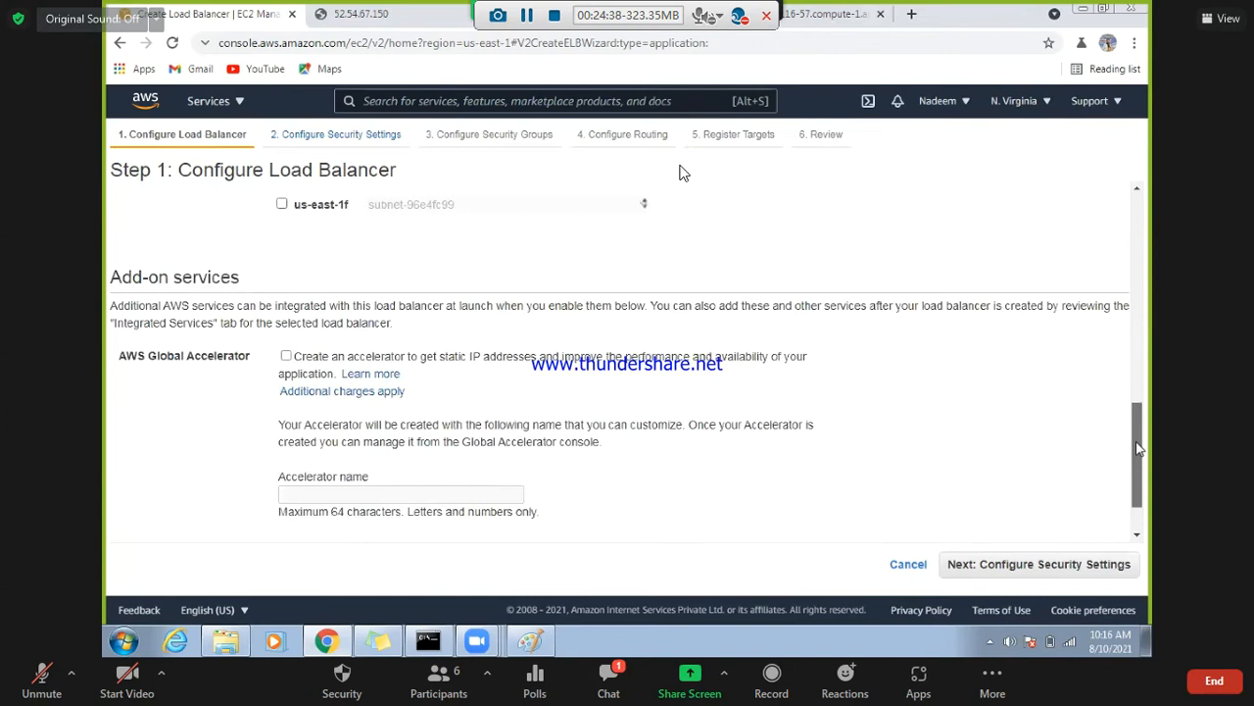
pyautogui.moveTo(1139, 448); pyautogui.dragTo(1139, 460)
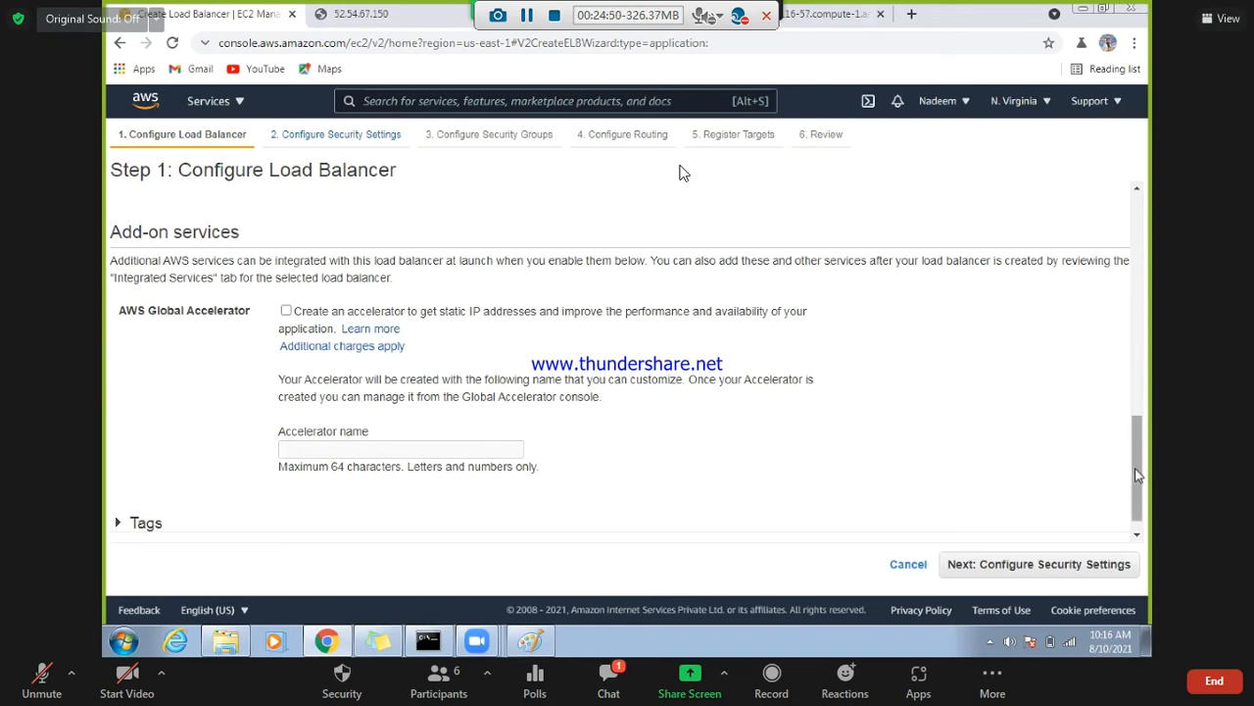
pyautogui.moveTo(1136, 450); pyautogui.dragTo(1127, 482)
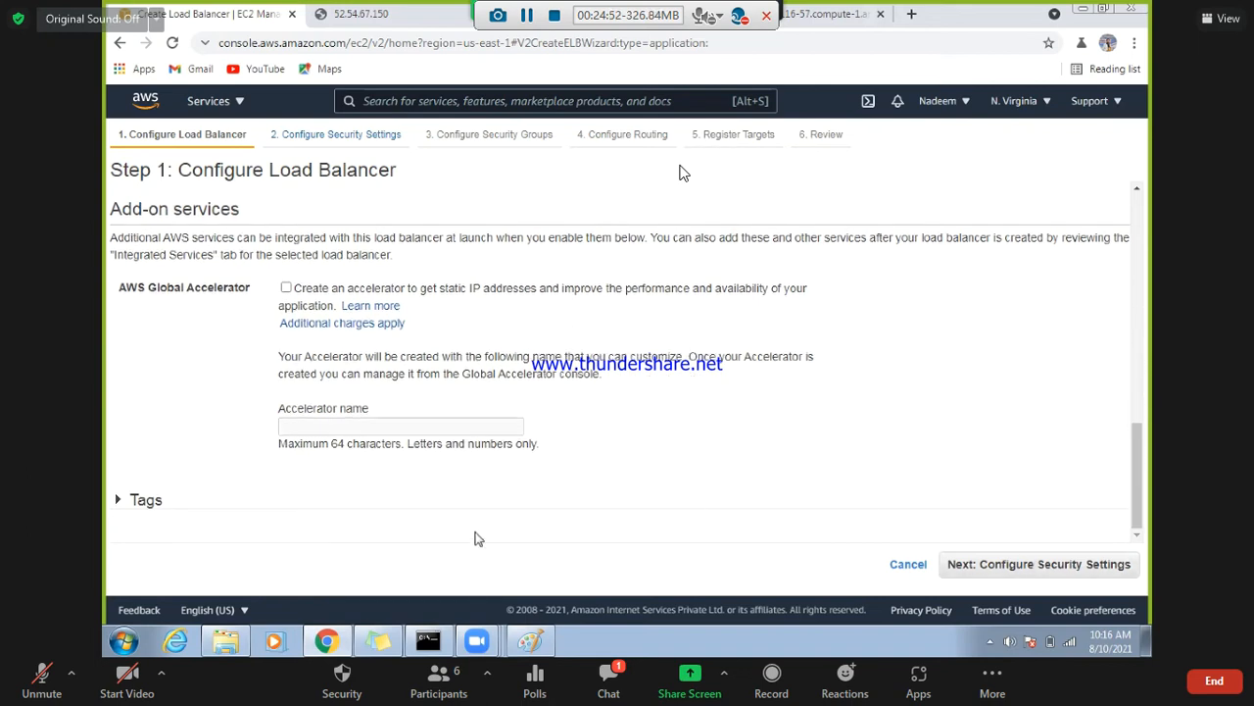
pyautogui.click(118, 504)
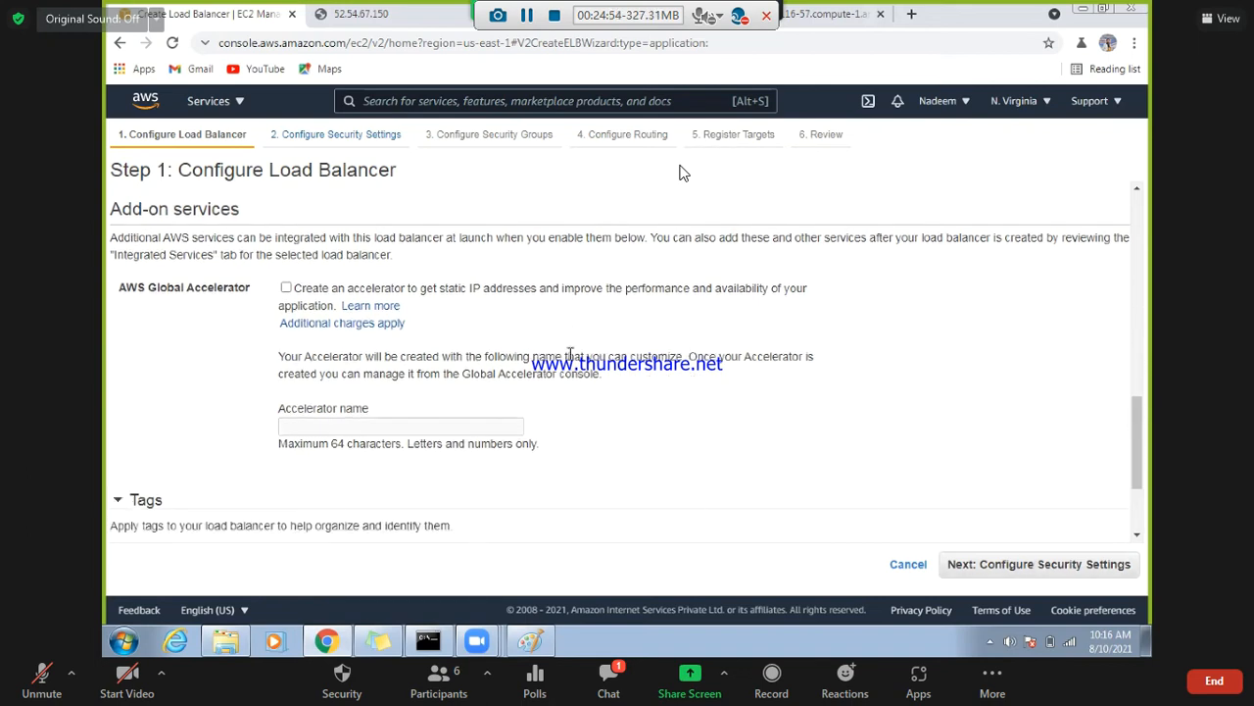
pyautogui.click(1019, 564)
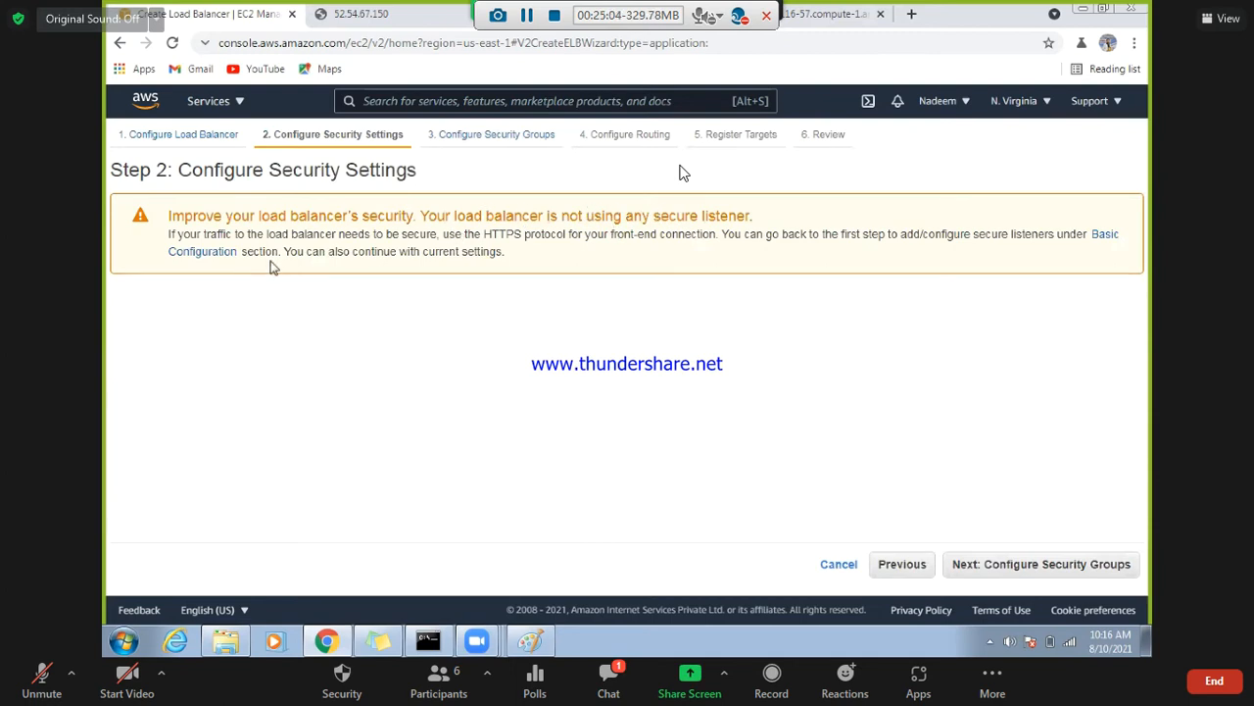
# - Return to the basic configuration to review the listener and add-on settings, and come back to the security settings
pyautogui.click(1101, 235)
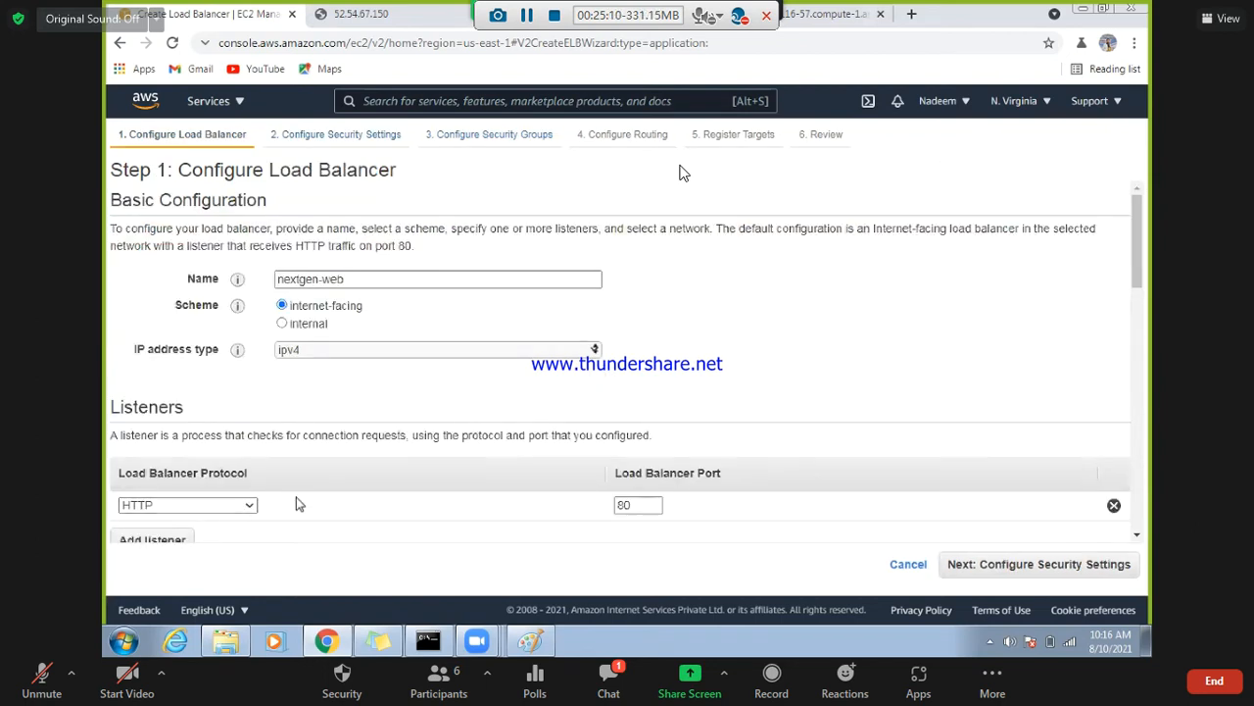
pyautogui.moveTo(1138, 233); pyautogui.dragTo(1139, 421)
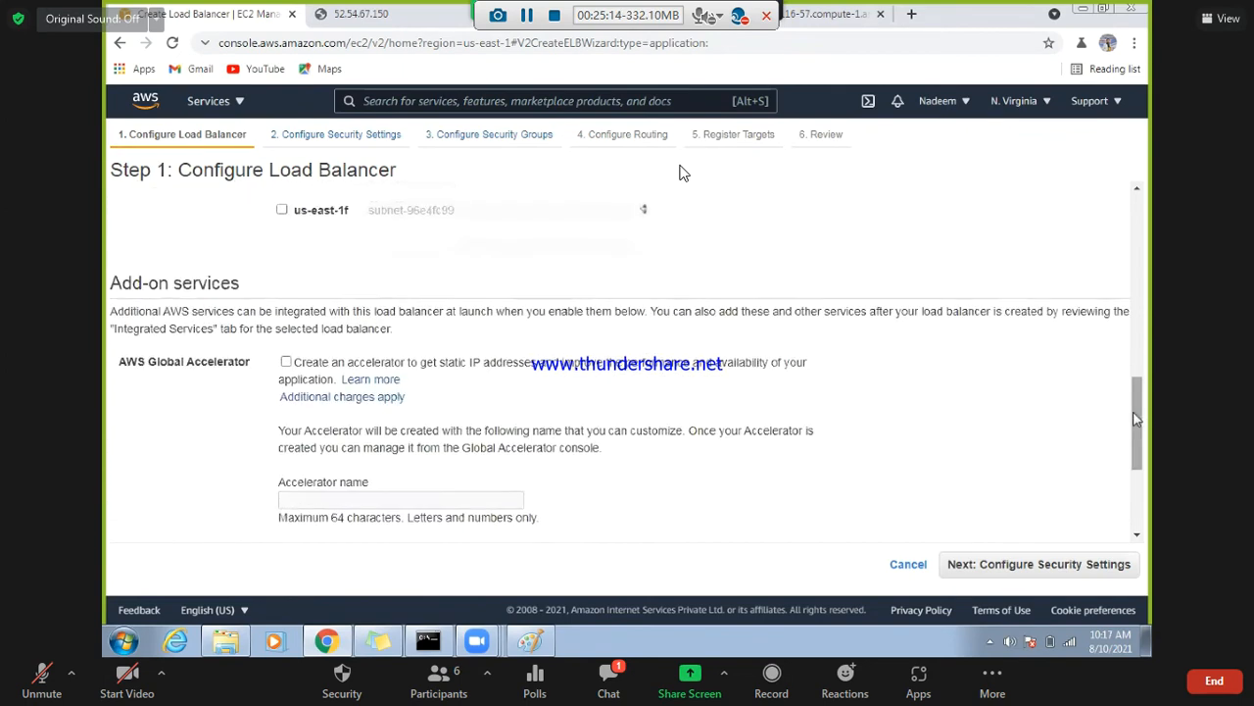
pyautogui.click(1041, 575)
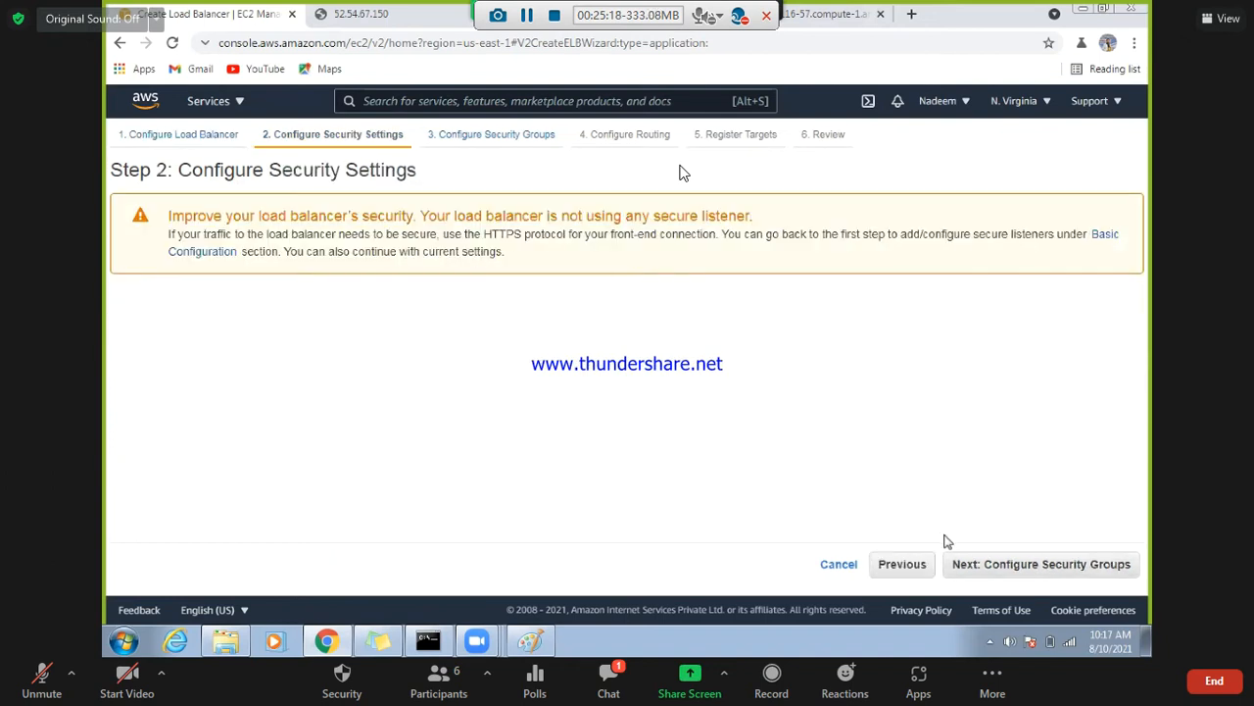
# - Continue to the security groups and assign a new security group named Nextgen-SG
pyautogui.click(1019, 568)
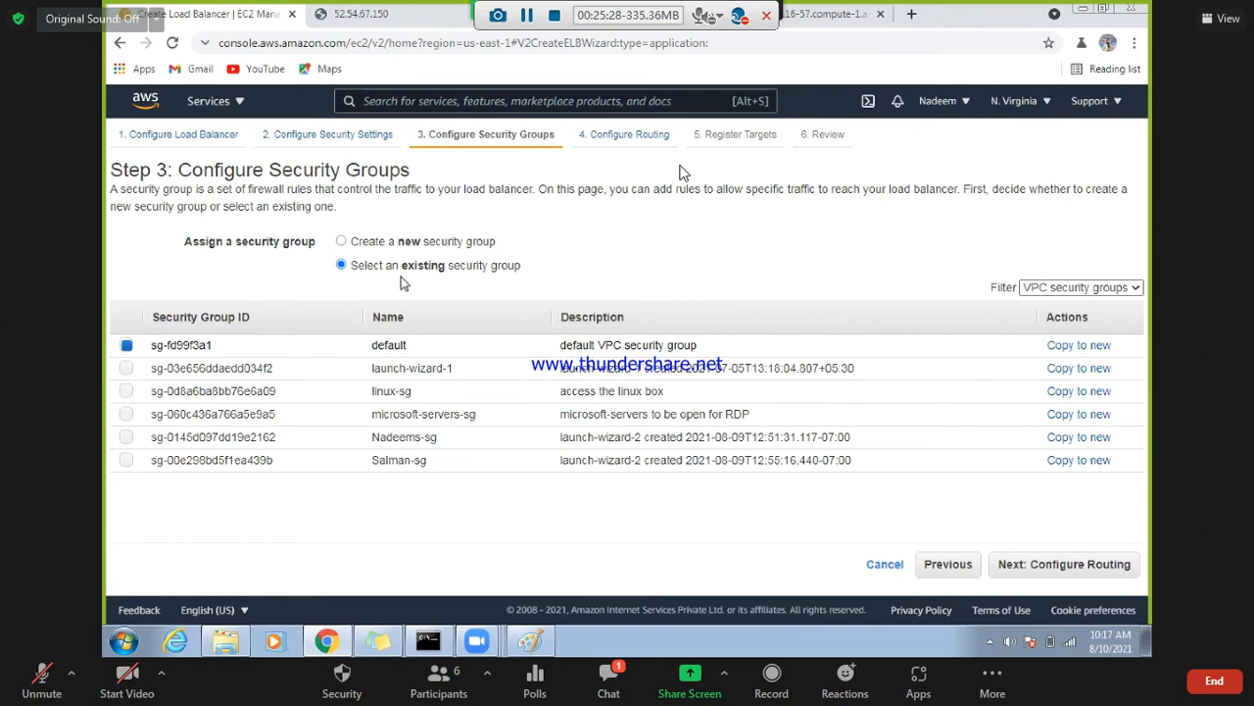
pyautogui.click(400, 245)
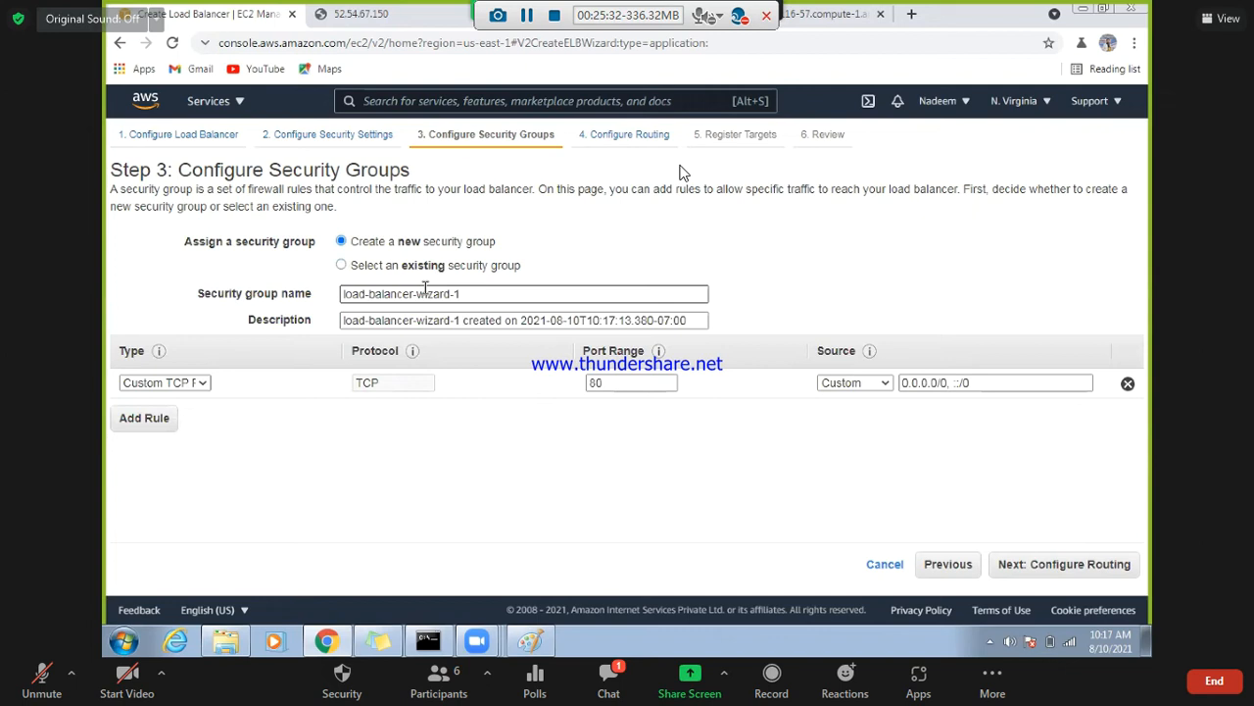
pyautogui.tripleClick(424, 293)
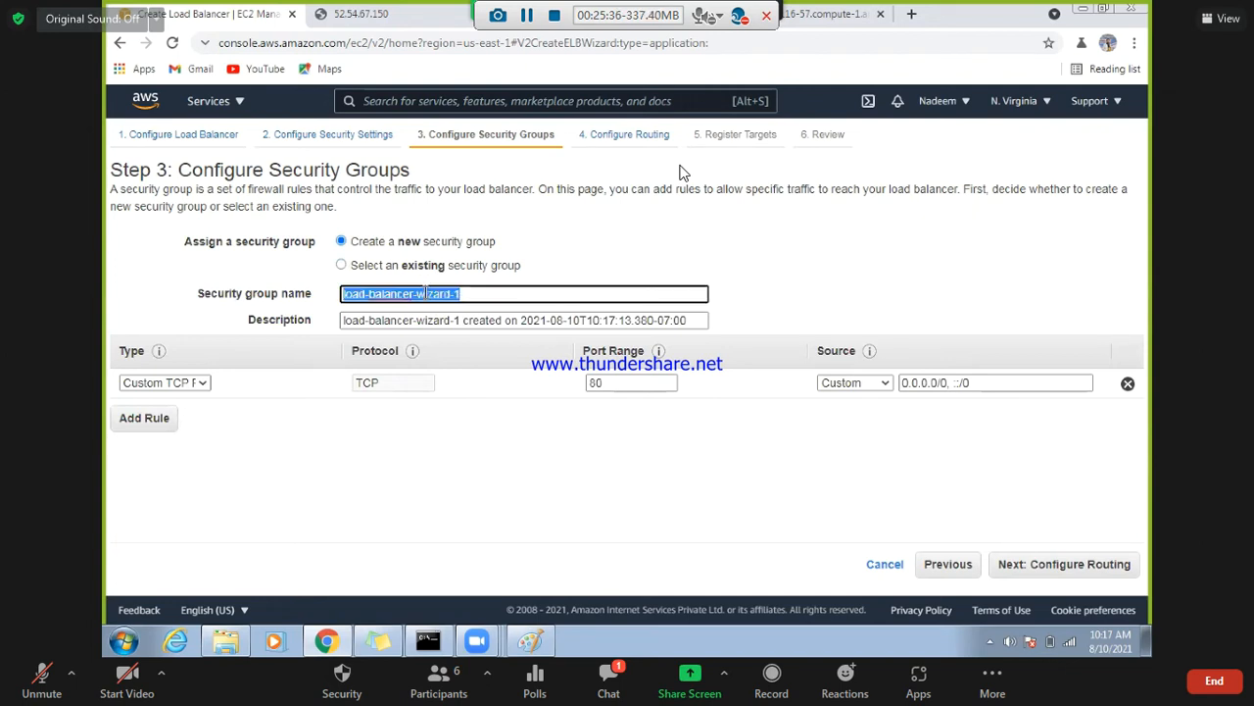
pyautogui.write('Nex')
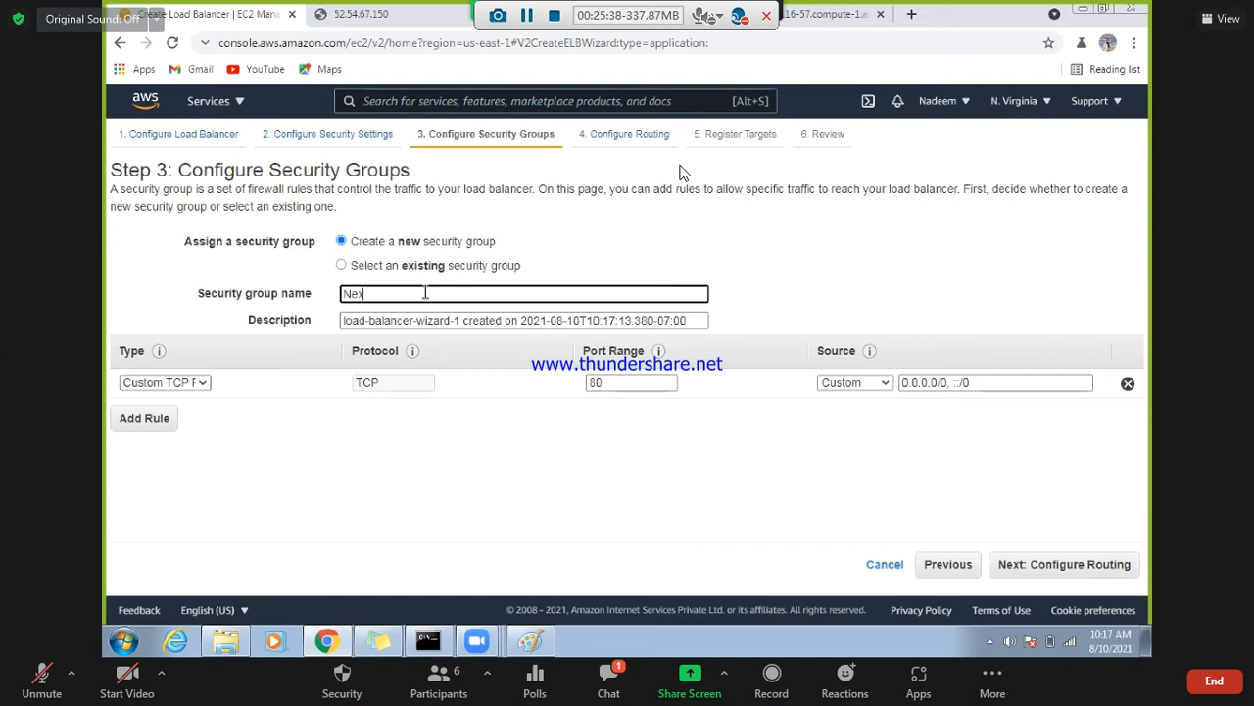
pyautogui.write('tgen-SG')
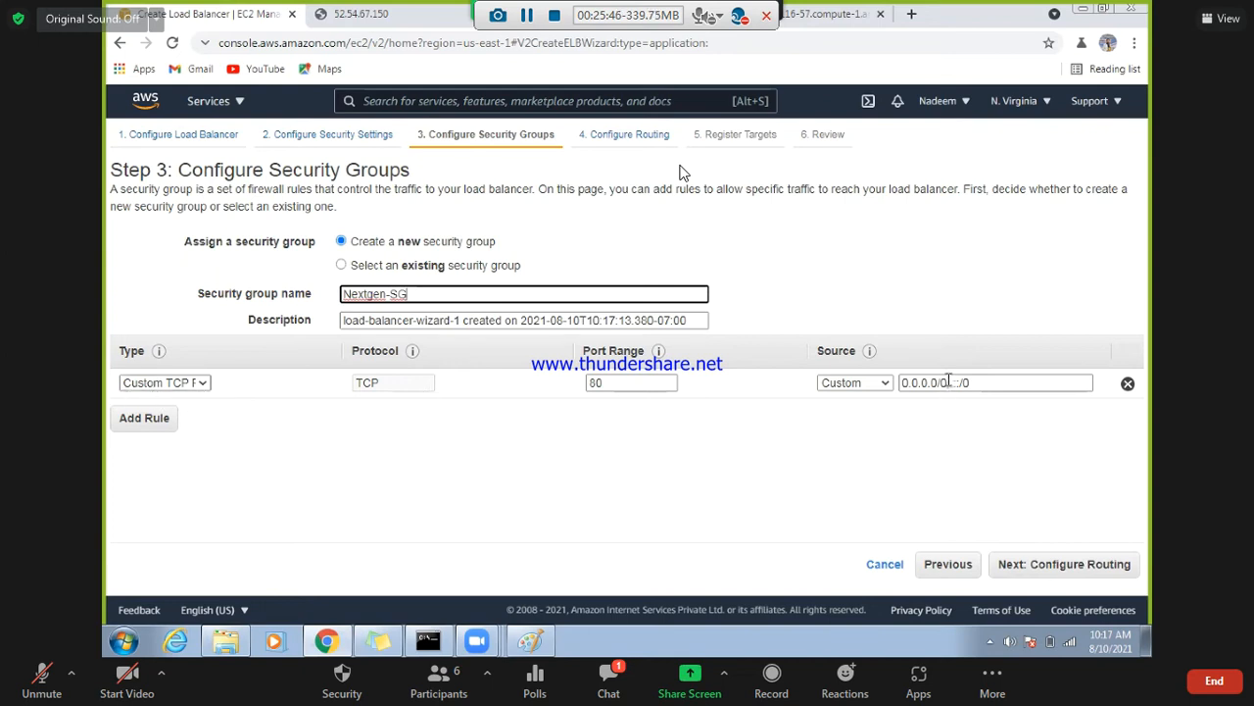
# - Set the source of the port 80 rule to 0.0.0.0/0, keeping the Custom source type
pyautogui.click(866, 388)
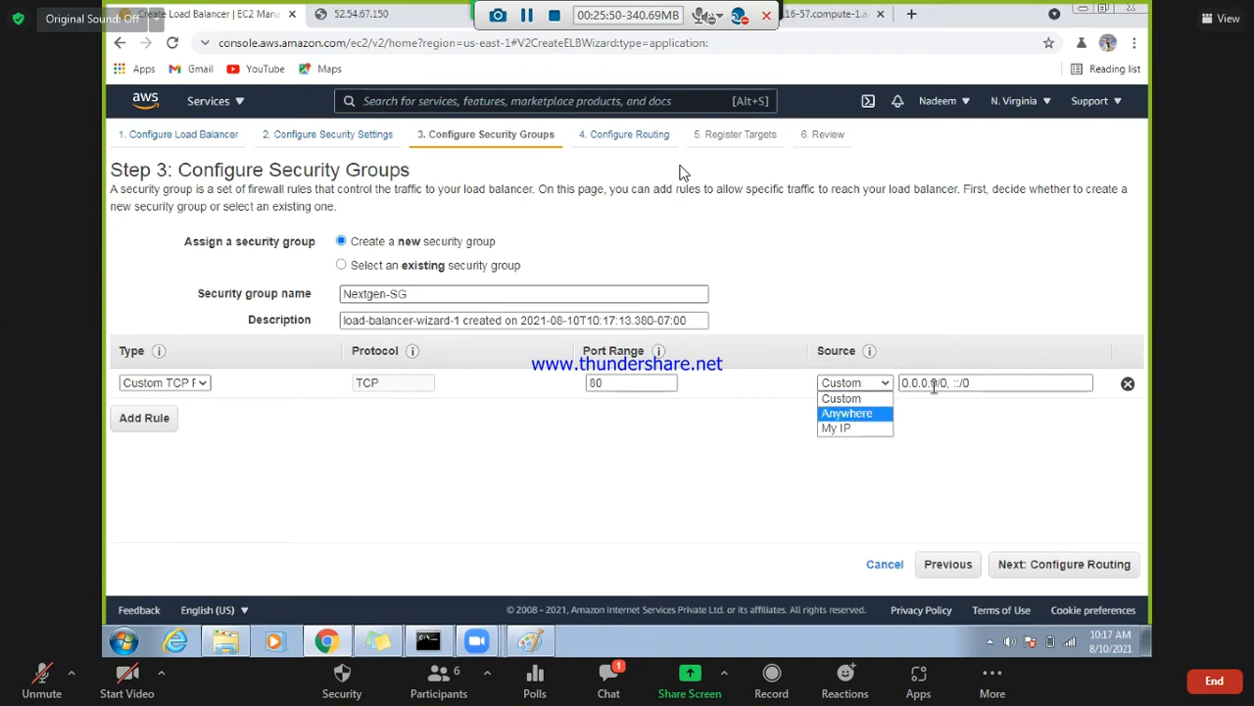
pyautogui.click(985, 385)
pyautogui.hotkey('ctrl', 'a')
pyautogui.press('BackSpace')
pyautogui.write('0.0.0.0/0')
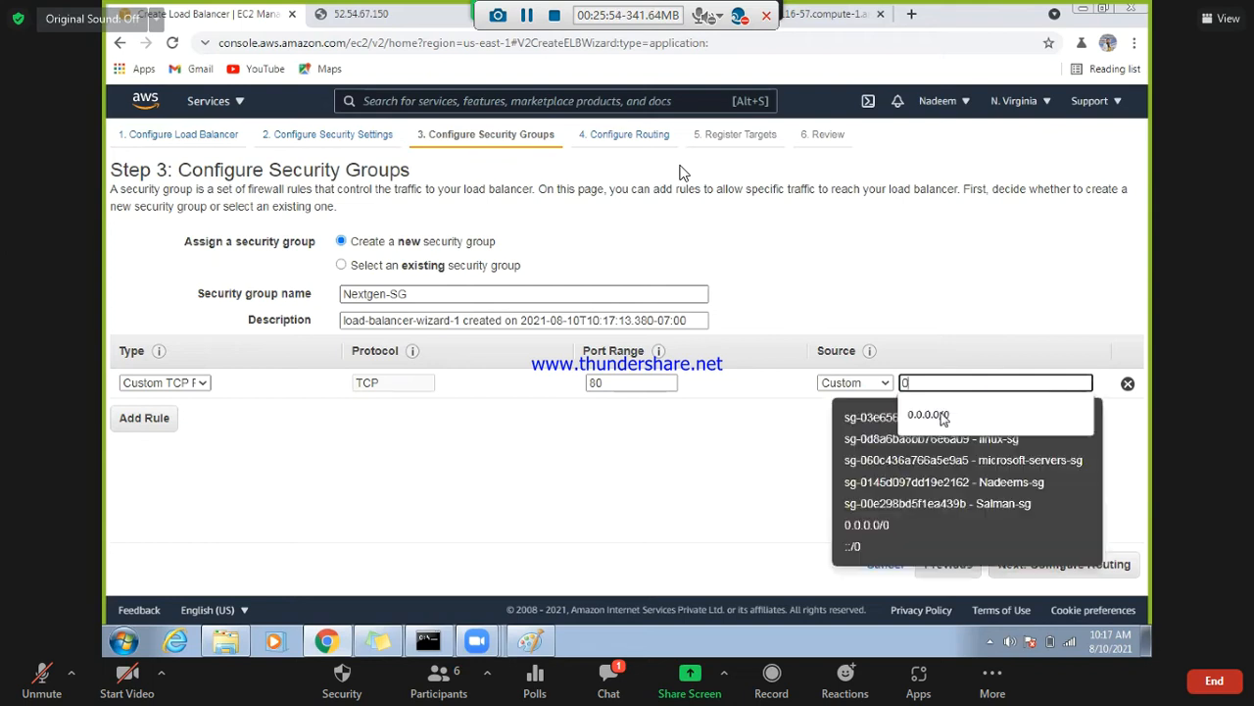
pyautogui.click(781, 447)
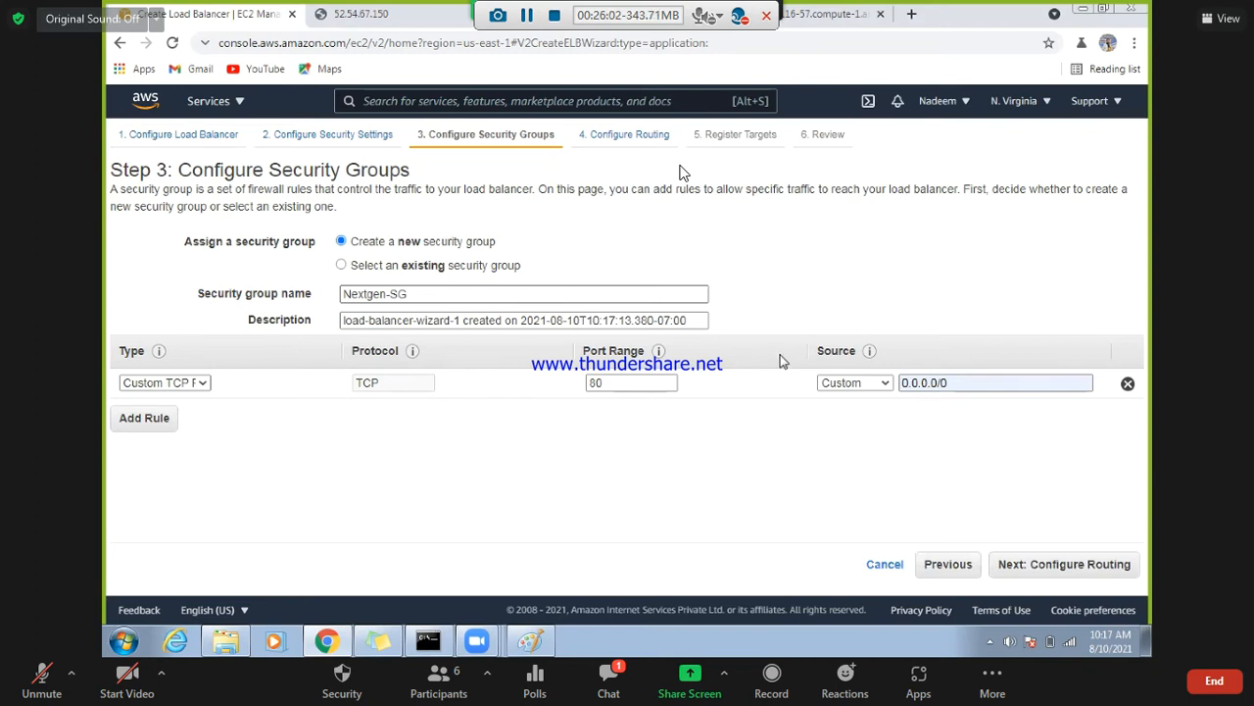
# - Switch to Paint, circle the traffic entry point on the ELB box, trace the path from test123.com to it in blue, and return to Chrome
pyautogui.click(531, 641)
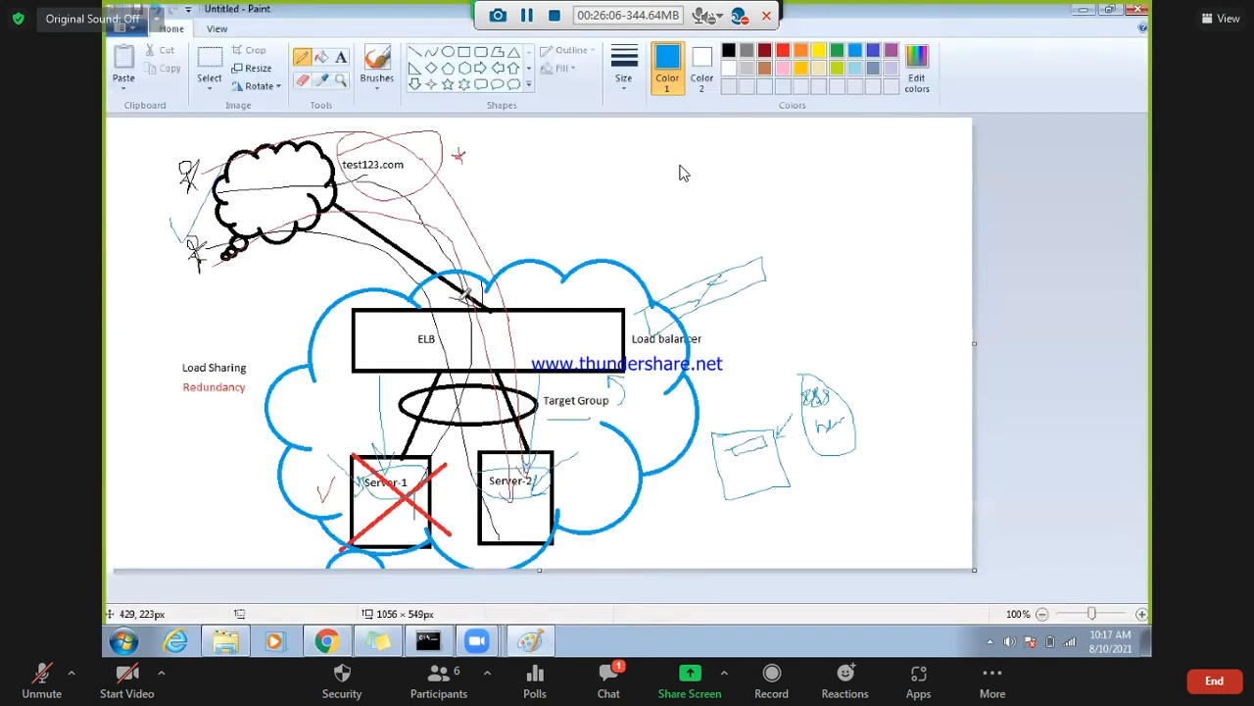
pyautogui.moveTo(463, 300)
pyautogui.mouseDown()
pyautogui.moveTo(478, 329)
pyautogui.moveTo(453, 343)
pyautogui.moveTo(494, 325)
pyautogui.moveTo(445, 296)
pyautogui.mouseUp()
pyautogui.moveTo(316, 146)
pyautogui.mouseDown()
pyautogui.moveTo(401, 151)
pyautogui.moveTo(471, 259)
pyautogui.moveTo(471, 306)
pyautogui.moveTo(481, 291)
pyautogui.mouseUp()
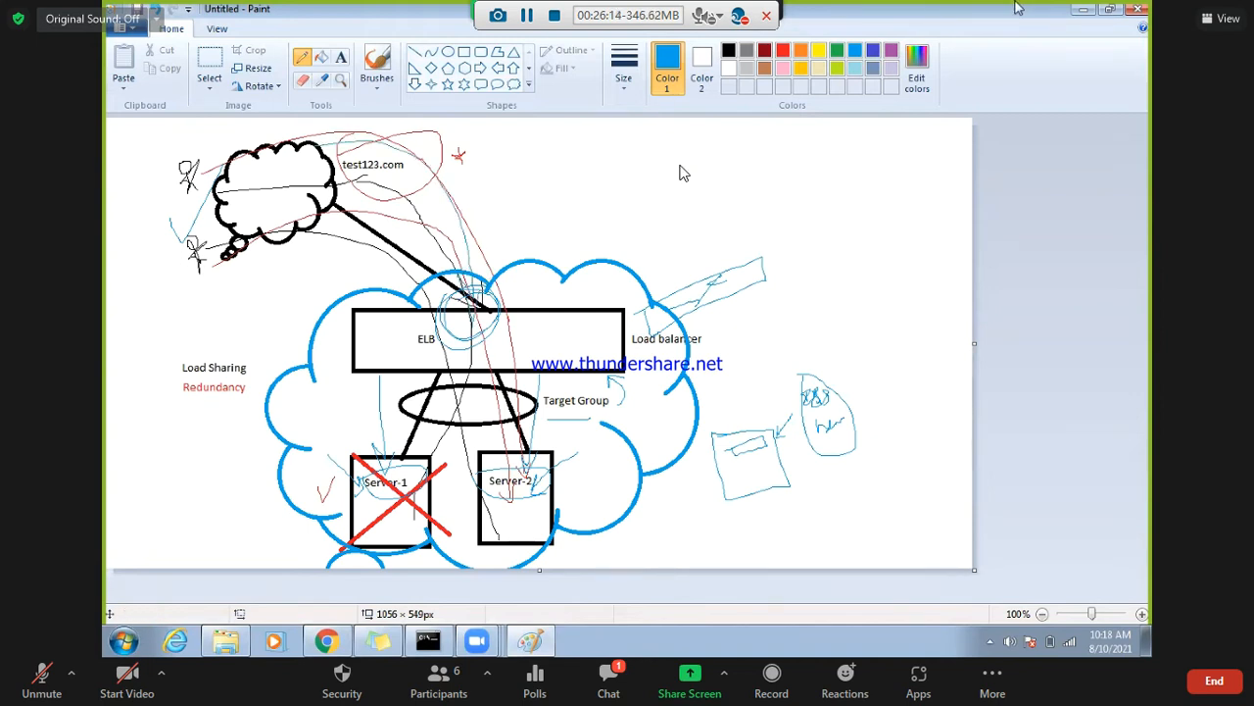
pyautogui.click(1084, 11)
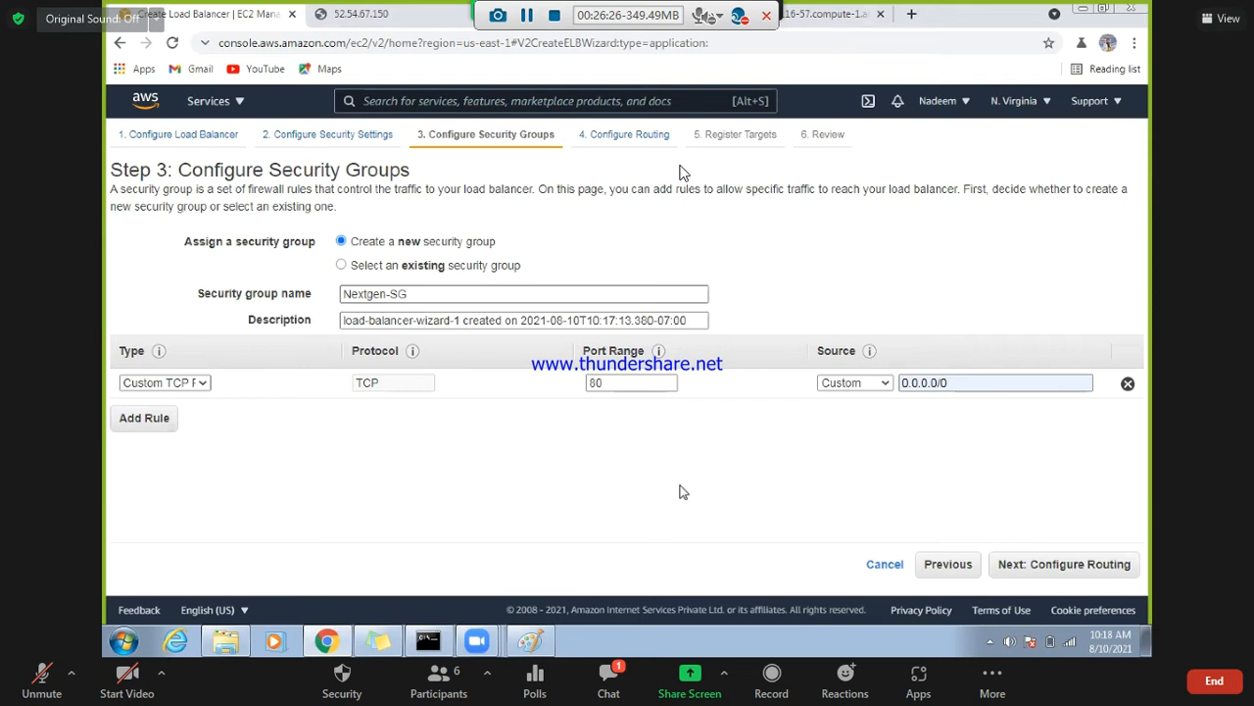
# - Continue to the routing configuration and route requests to the existing target group webservers
pyautogui.click(1076, 564)
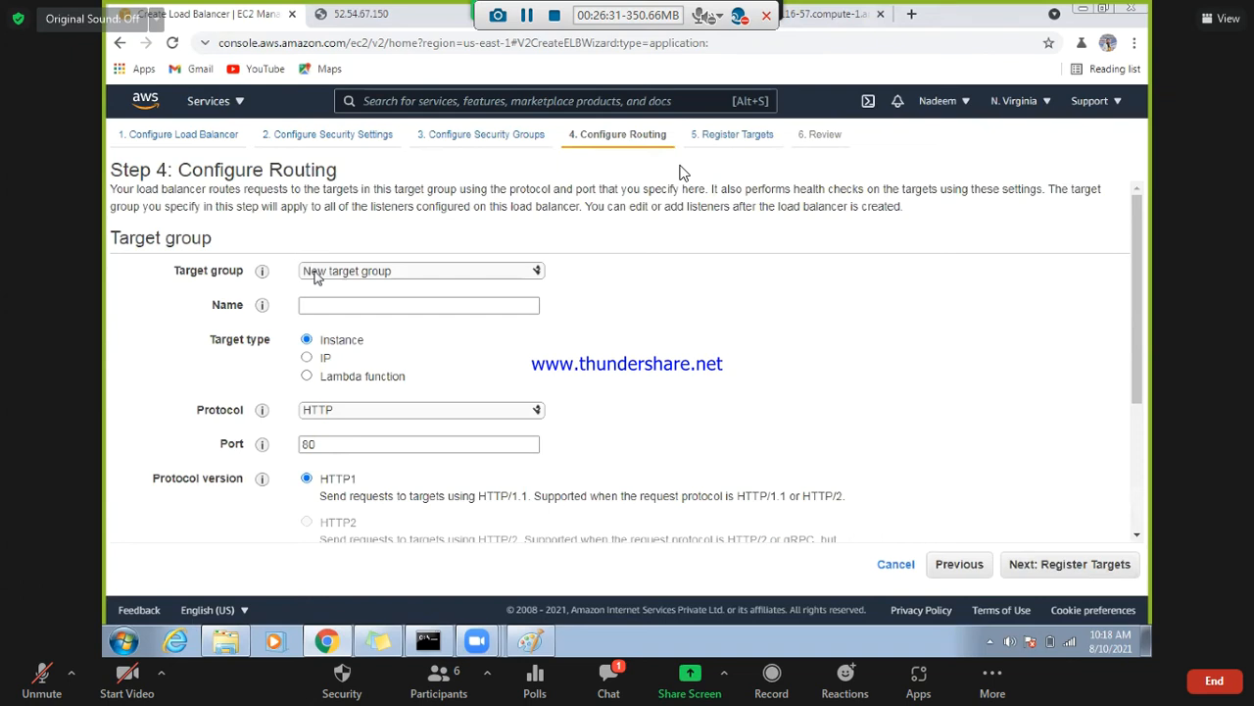
pyautogui.click(399, 274)
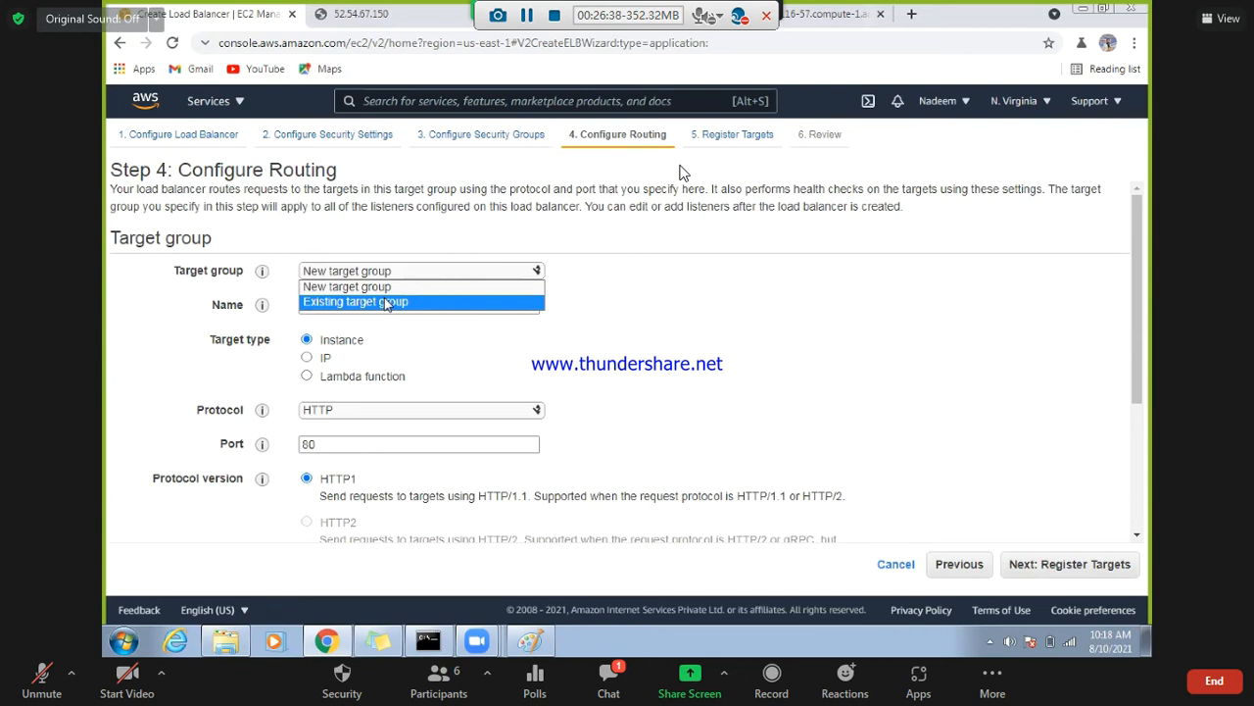
pyautogui.click(387, 302)
pyautogui.click(397, 307)
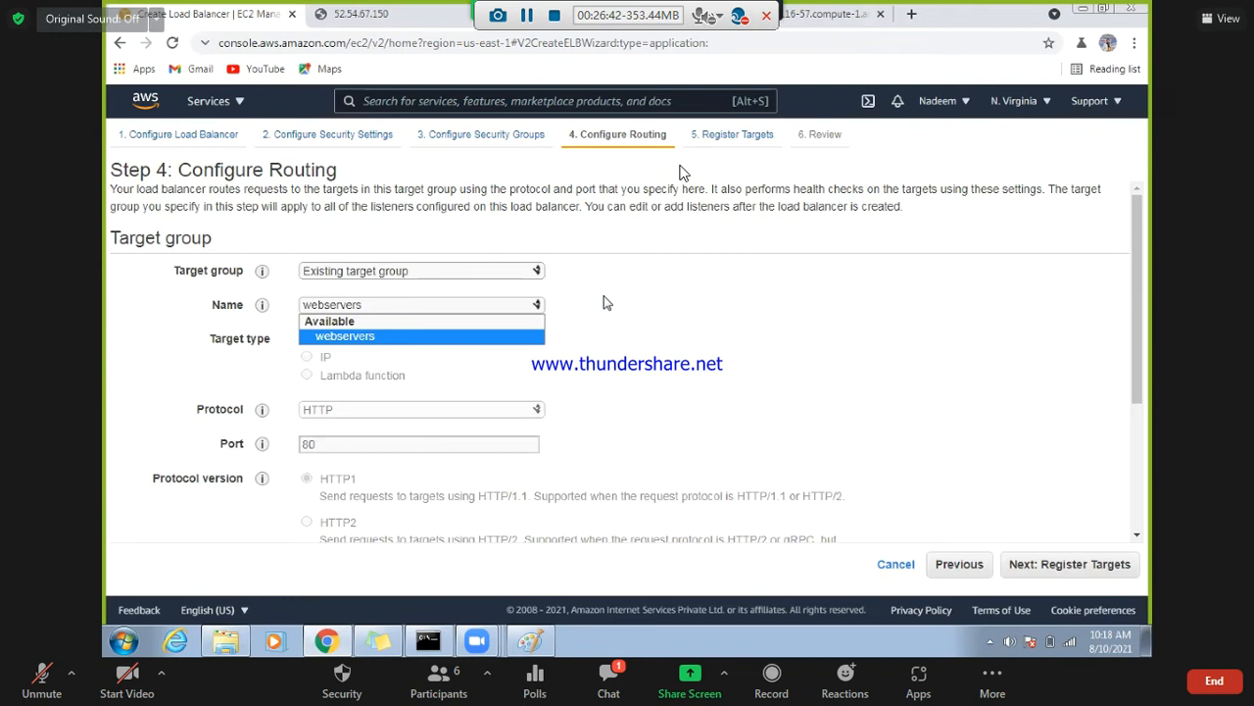
pyautogui.click(404, 349)
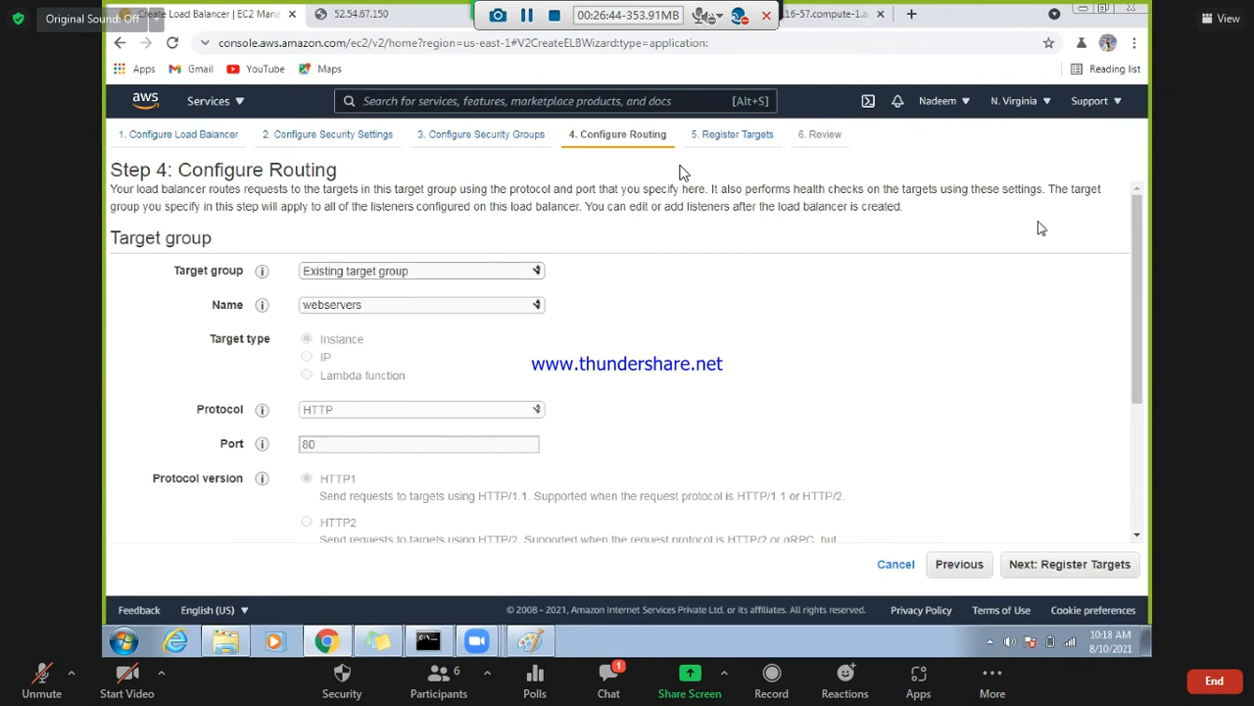
# - Expand the advanced health check settings and review the thresholds, timeout, interval and success codes
pyautogui.moveTo(1143, 256); pyautogui.dragTo(1145, 397)
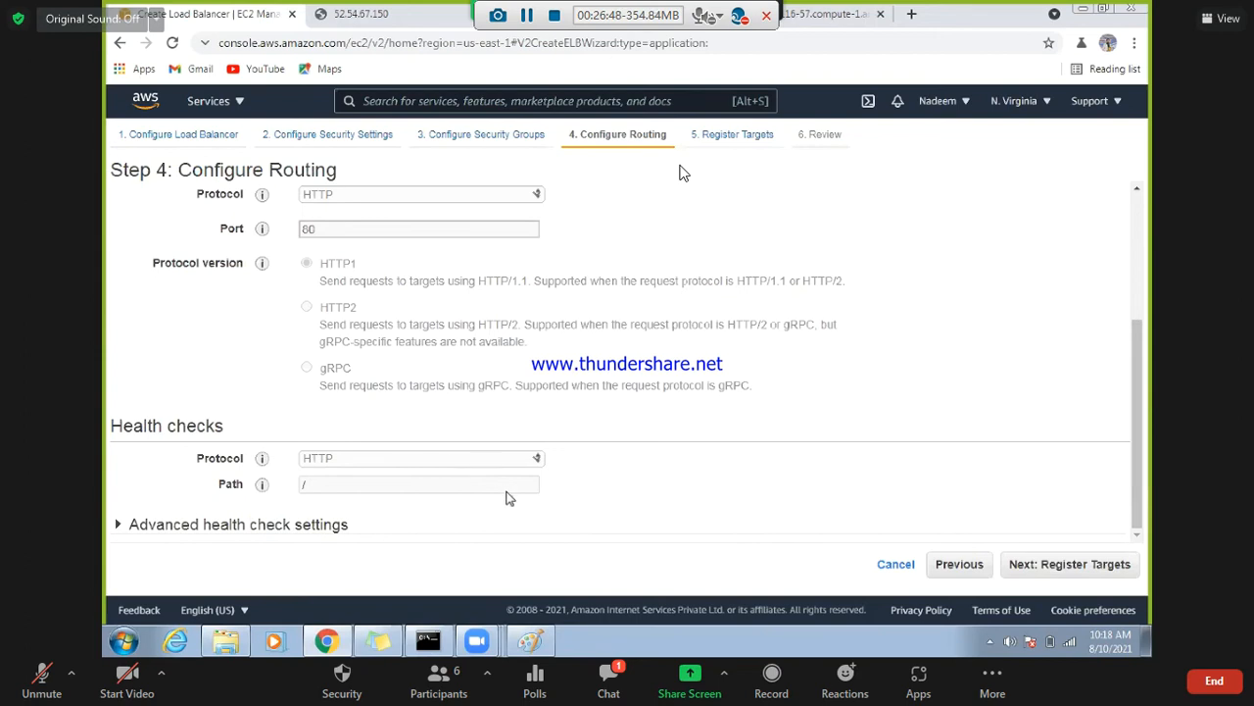
pyautogui.click(340, 527)
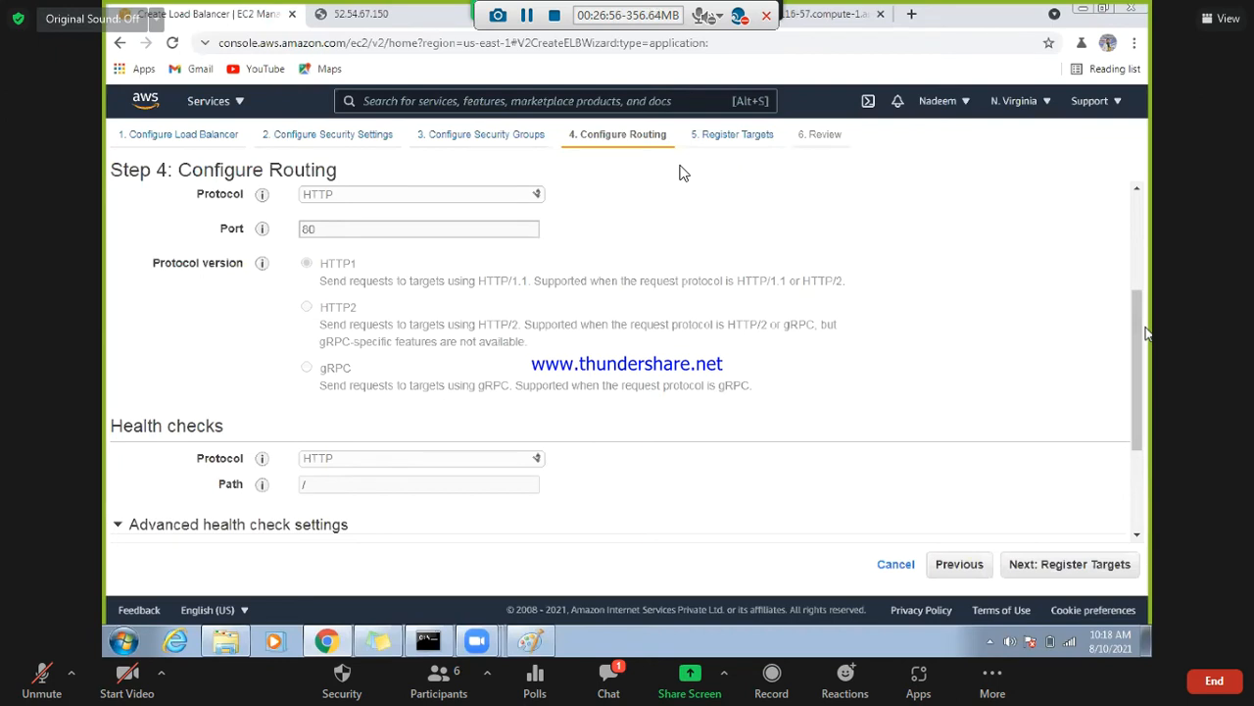
pyautogui.moveTo(1146, 333); pyautogui.dragTo(1146, 451)
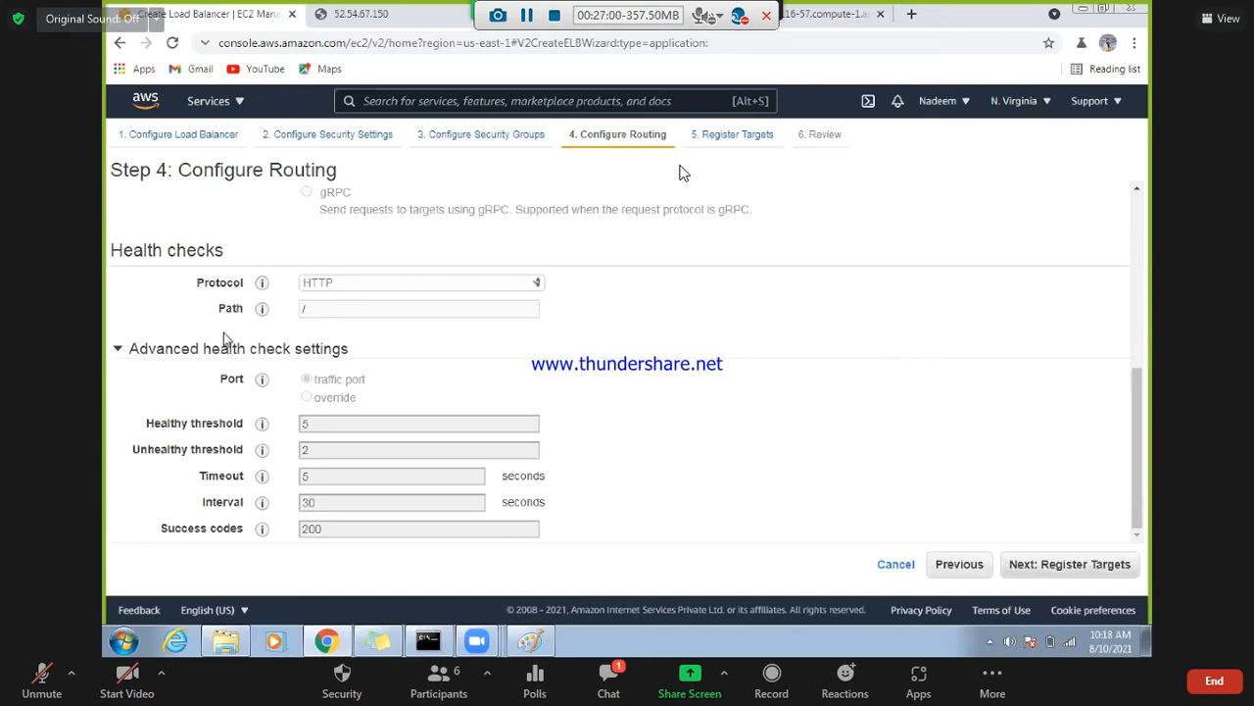
# - Continue through the registered targets and review, create the load balancer, and enlarge its details in the load balancer list
pyautogui.click(1117, 565)
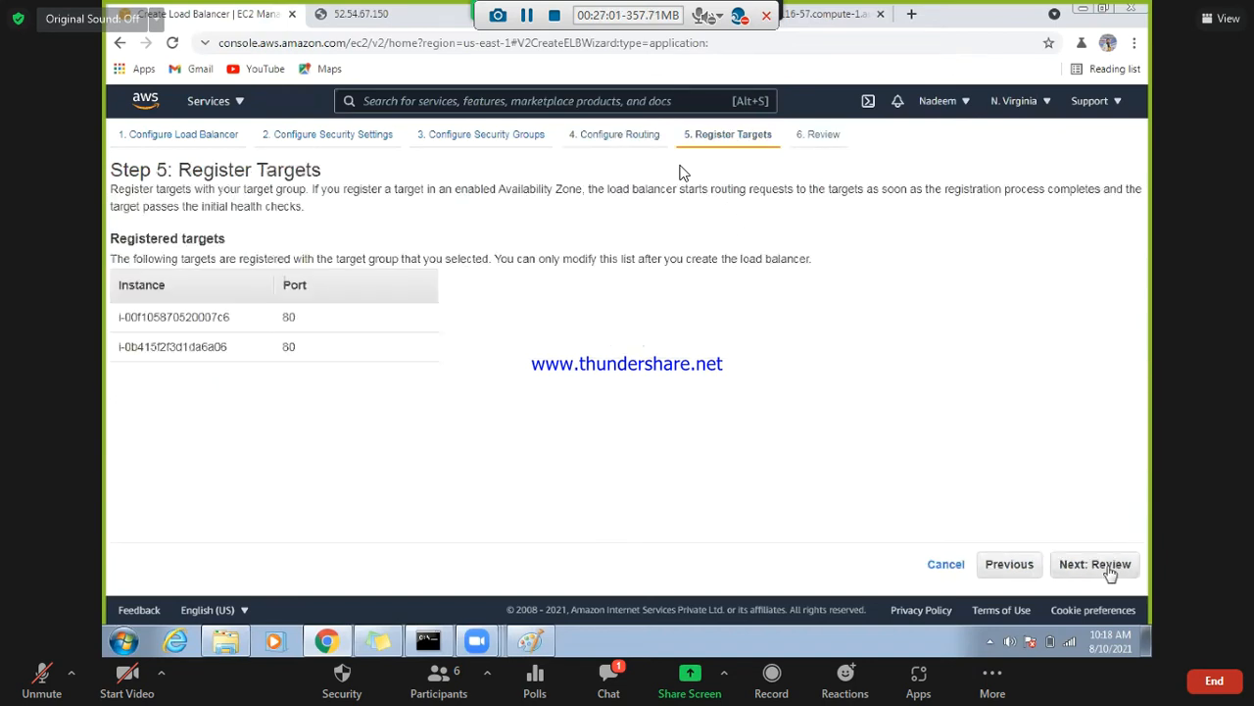
pyautogui.click(1110, 574)
pyautogui.click(1110, 574)
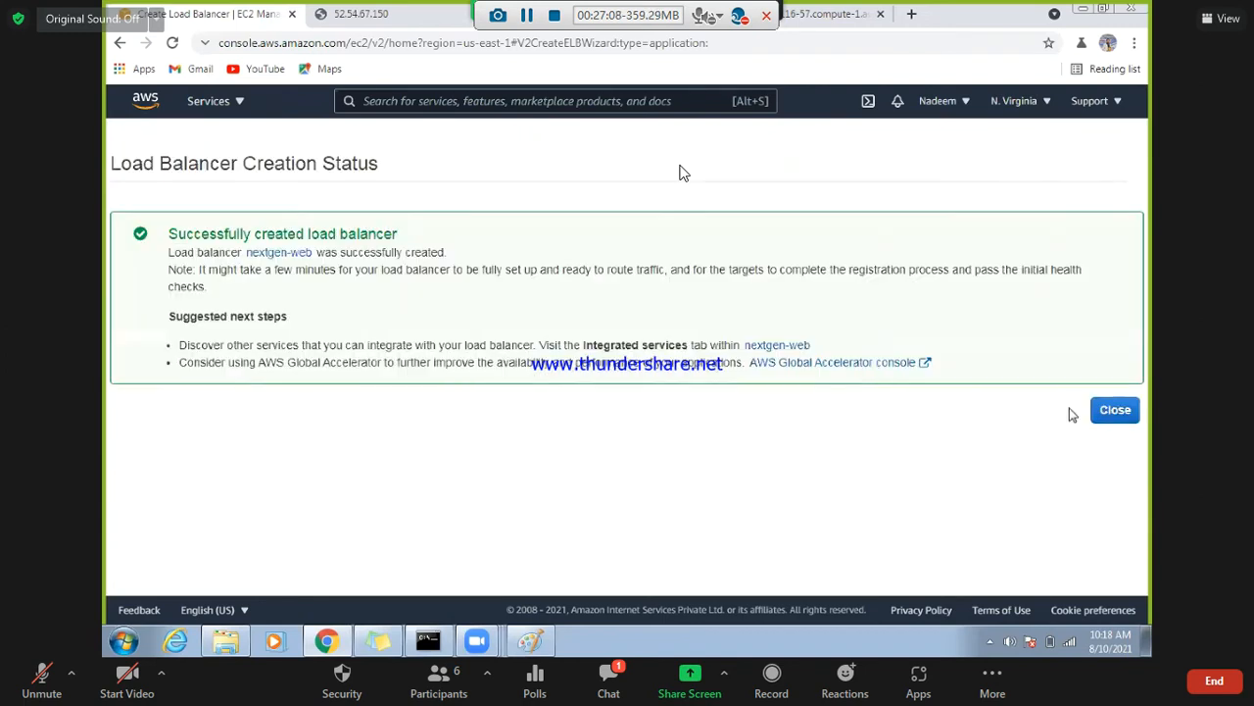
pyautogui.click(1114, 413)
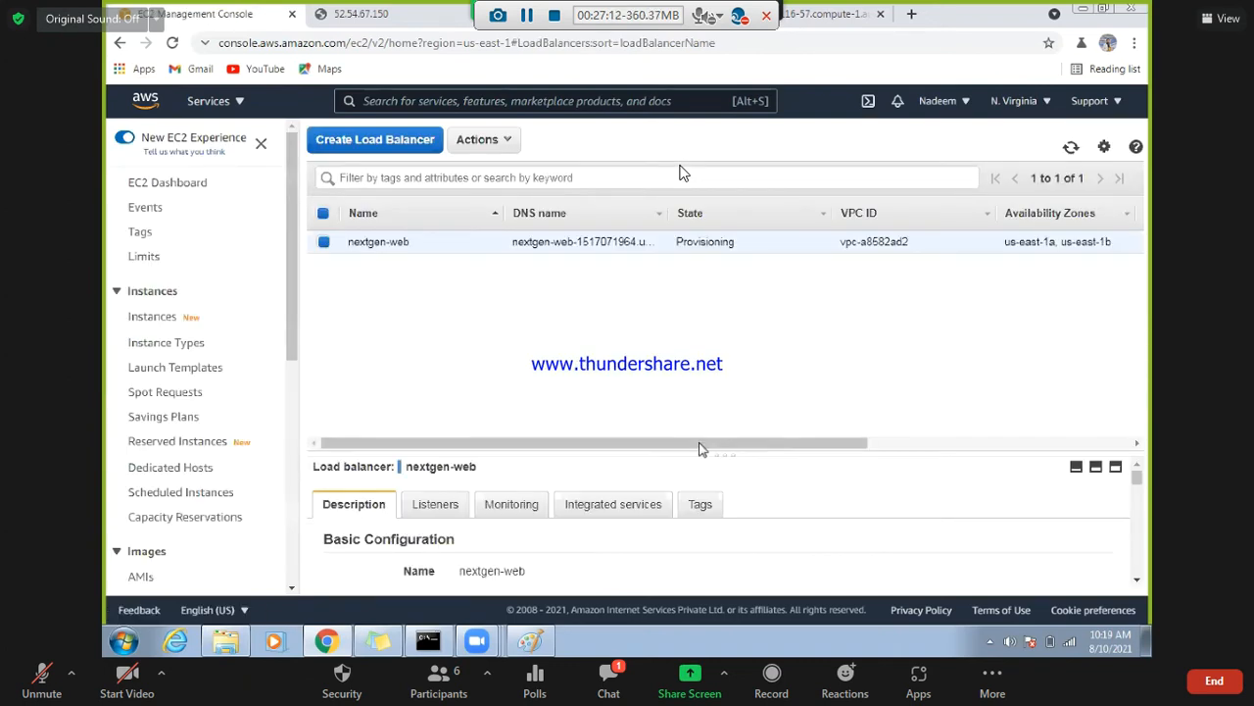
pyautogui.moveTo(725, 458); pyautogui.dragTo(722, 303)
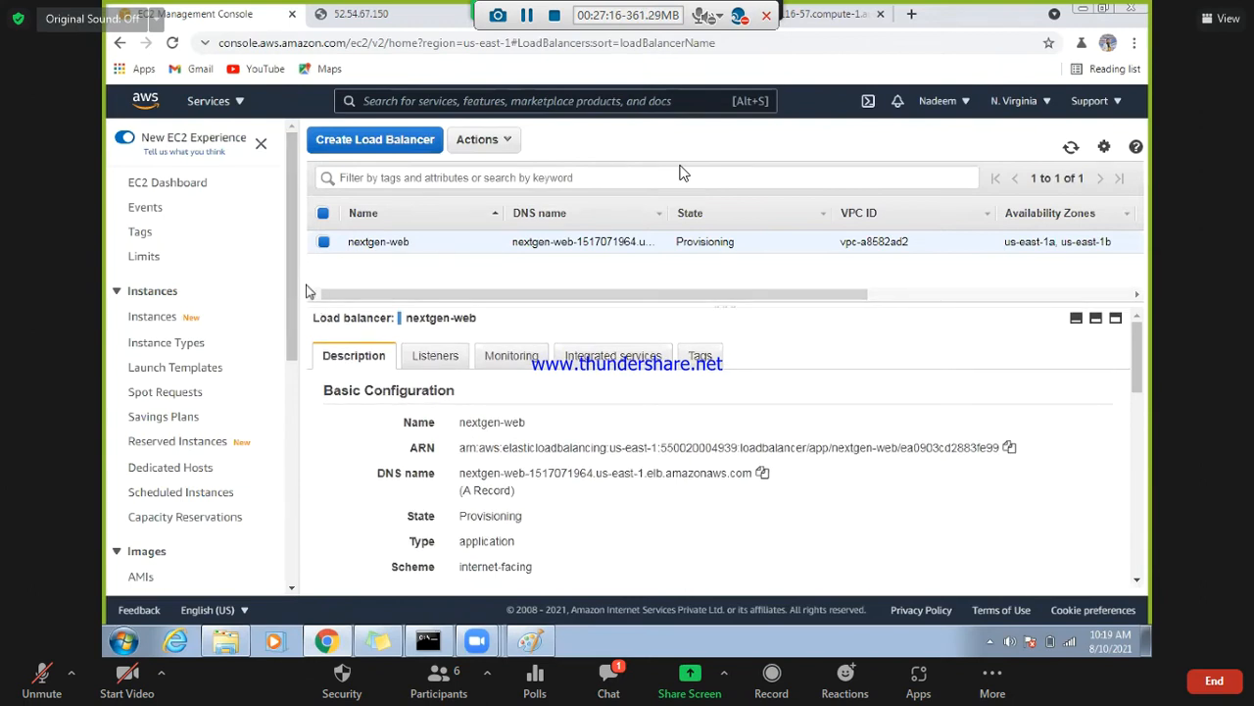
# - Open the target groups list, select the webservers group and display its registered targets
pyautogui.moveTo(292, 302); pyautogui.dragTo(291, 525)
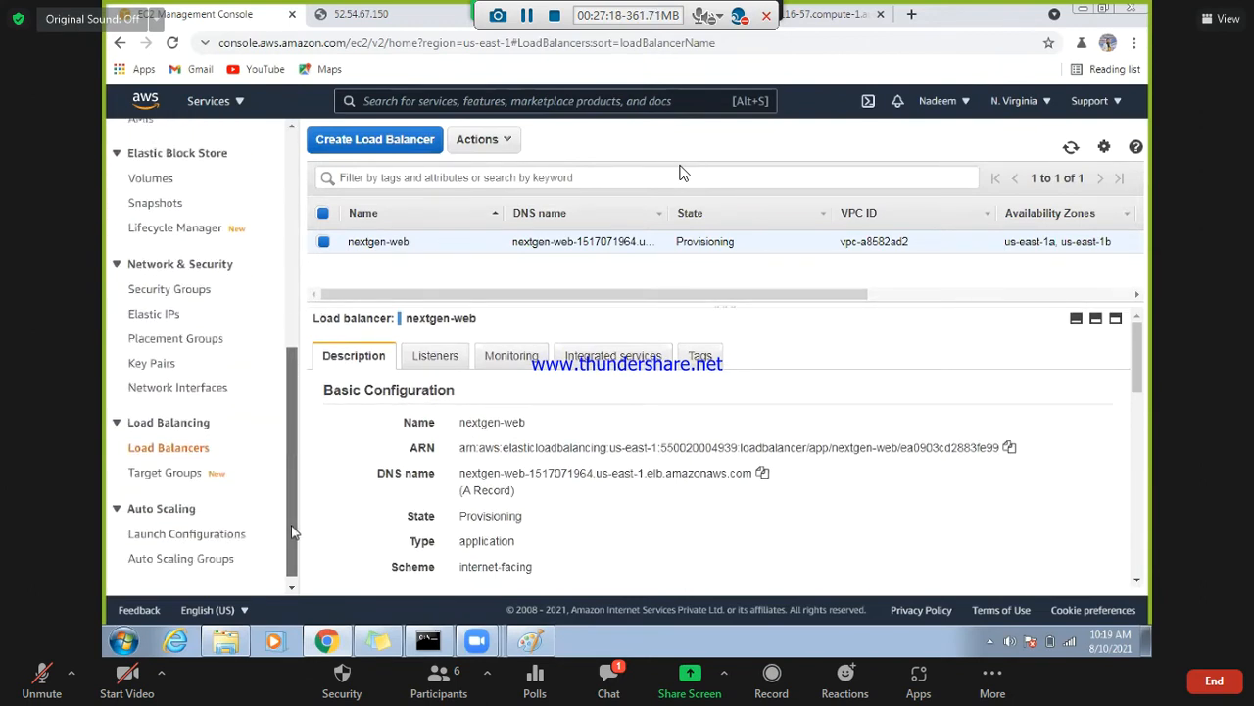
pyautogui.click(166, 469)
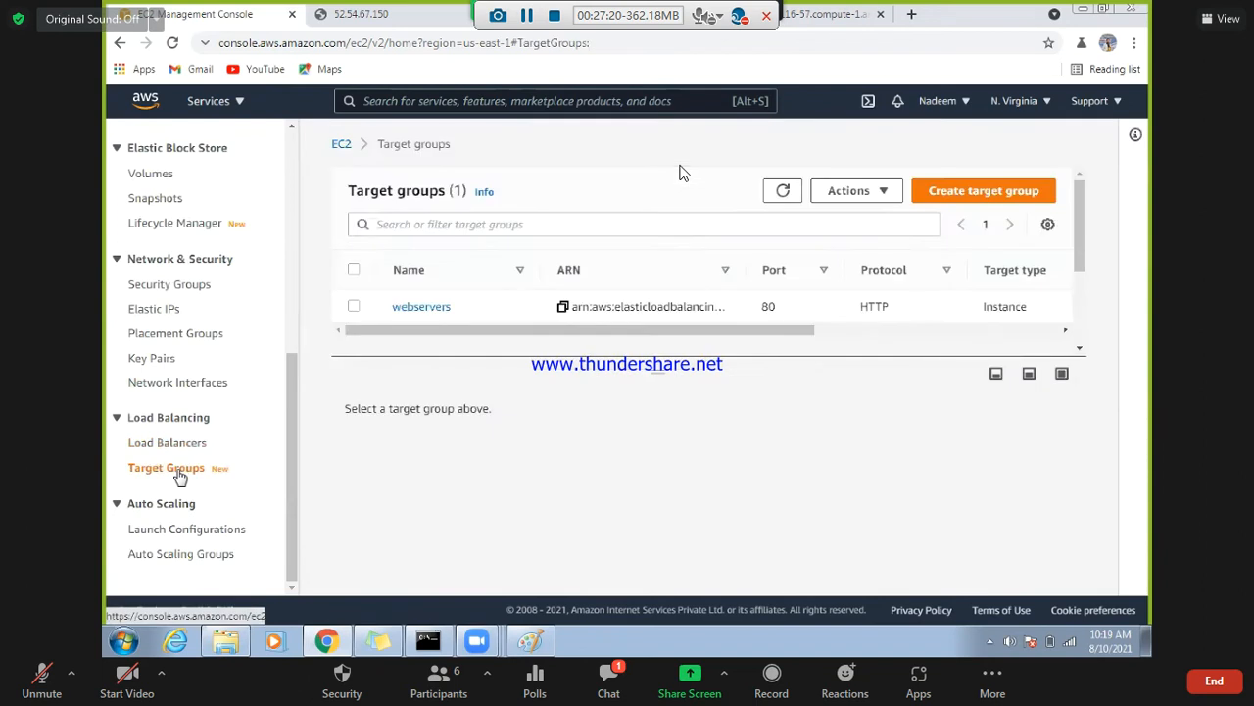
pyautogui.click(354, 307)
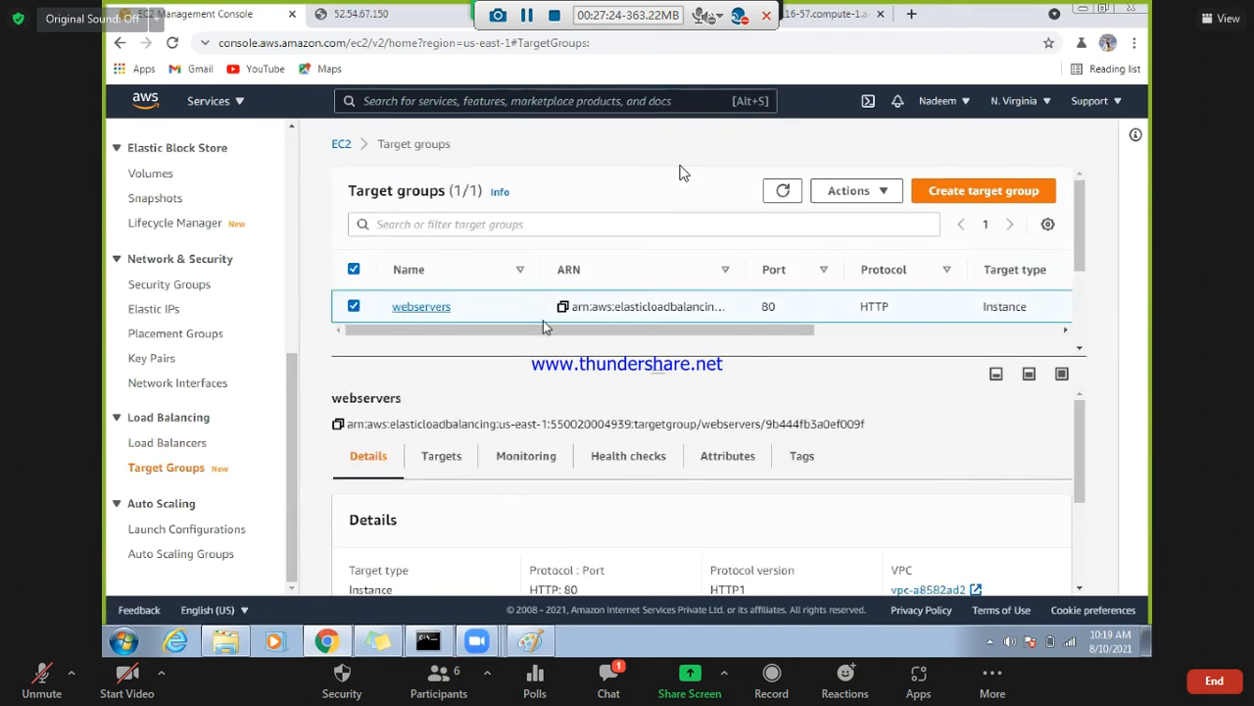
pyautogui.click(354, 307)
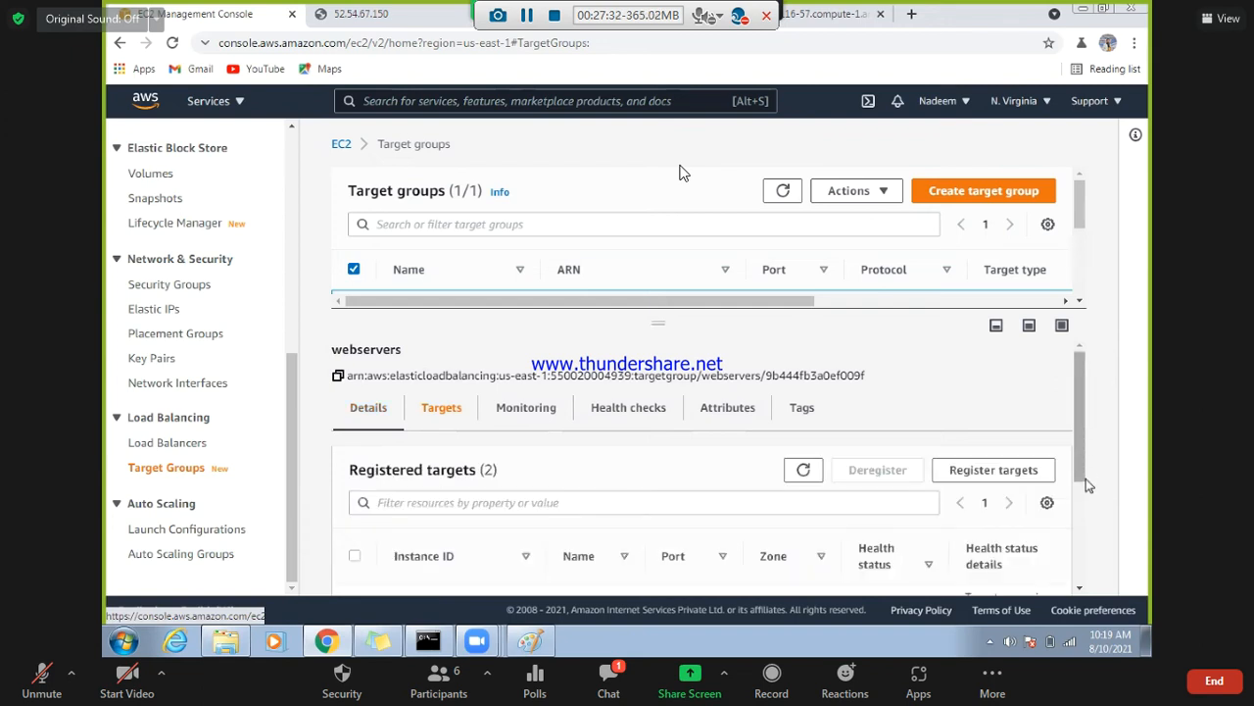
# - Check the health status of SERVER-1 and SERVER-2 and refresh the registered targets list
pyautogui.scroll(-1, 1088, 485)
pyautogui.scroll(-1, 1085, 437)
pyautogui.scroll(2, 1083, 425)
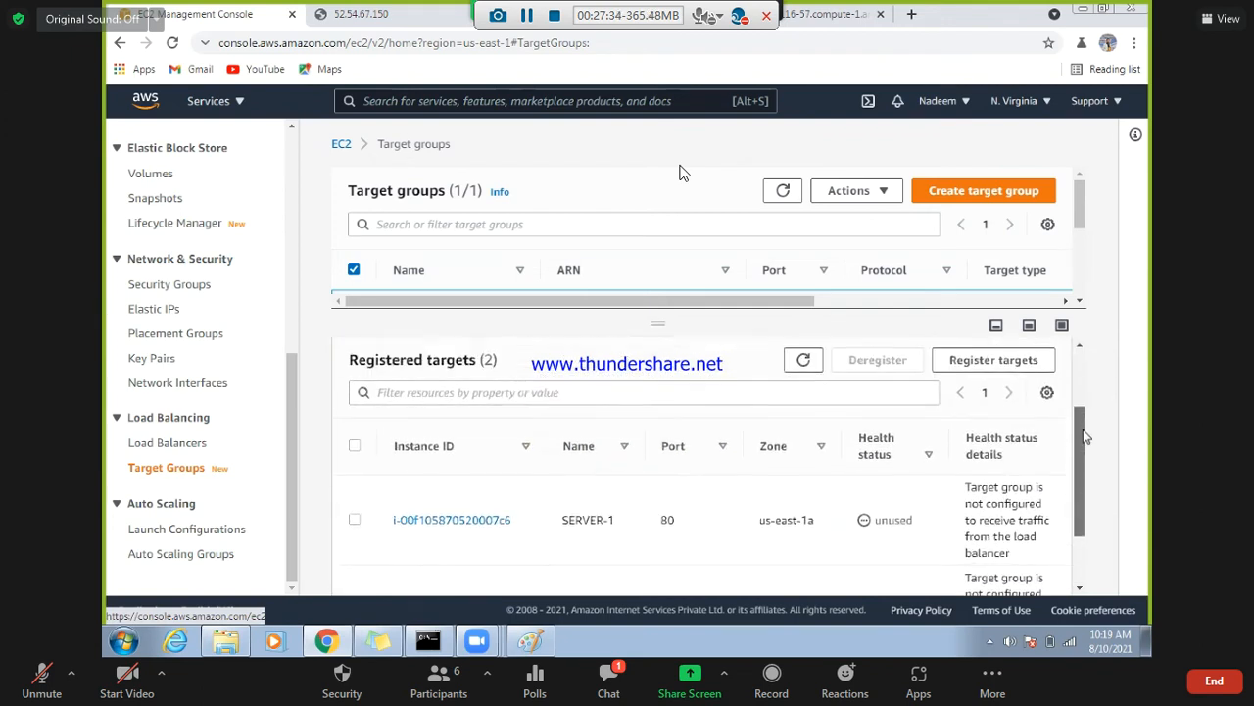
pyautogui.scroll(-1, 1085, 439)
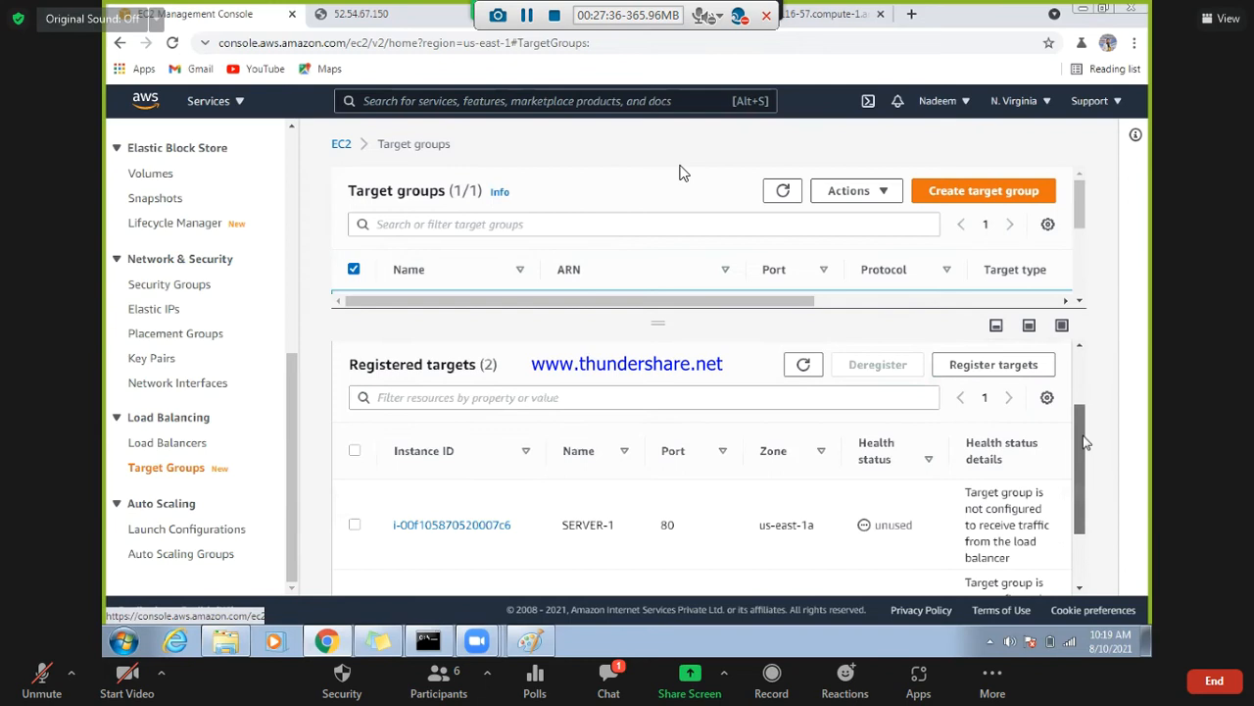
pyautogui.scroll(-1, 1084, 443)
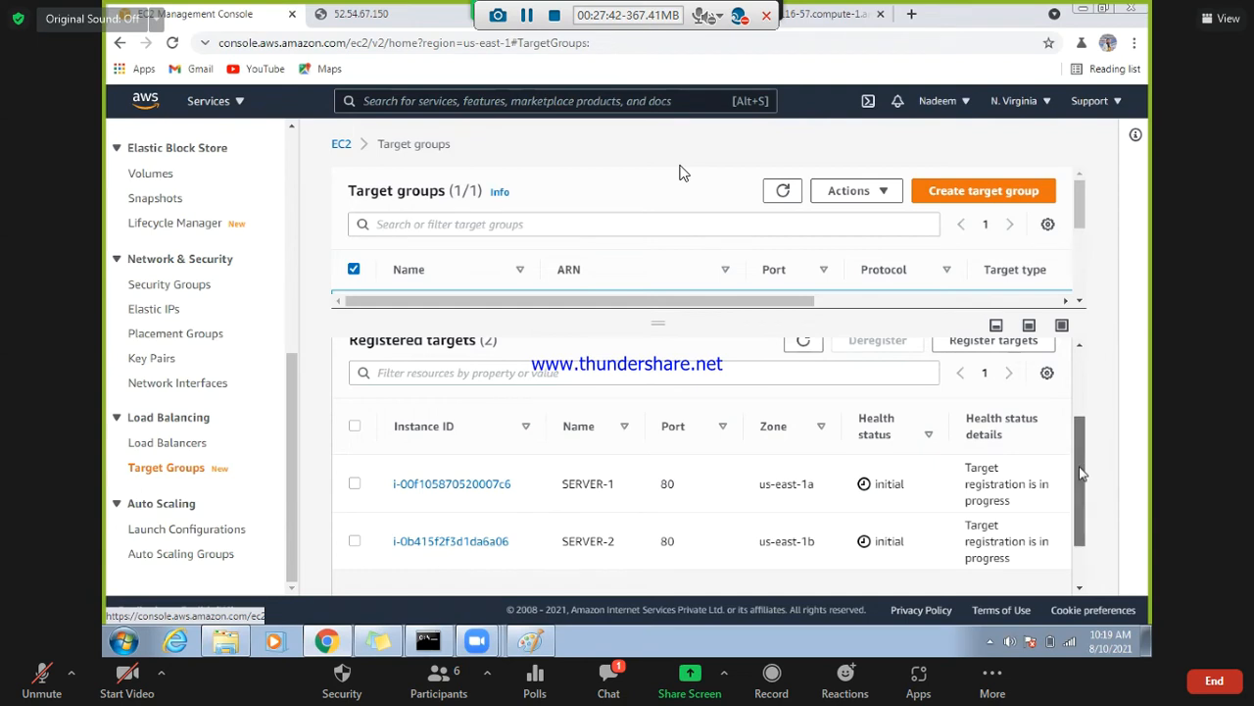
pyautogui.scroll(-1, 1085, 455)
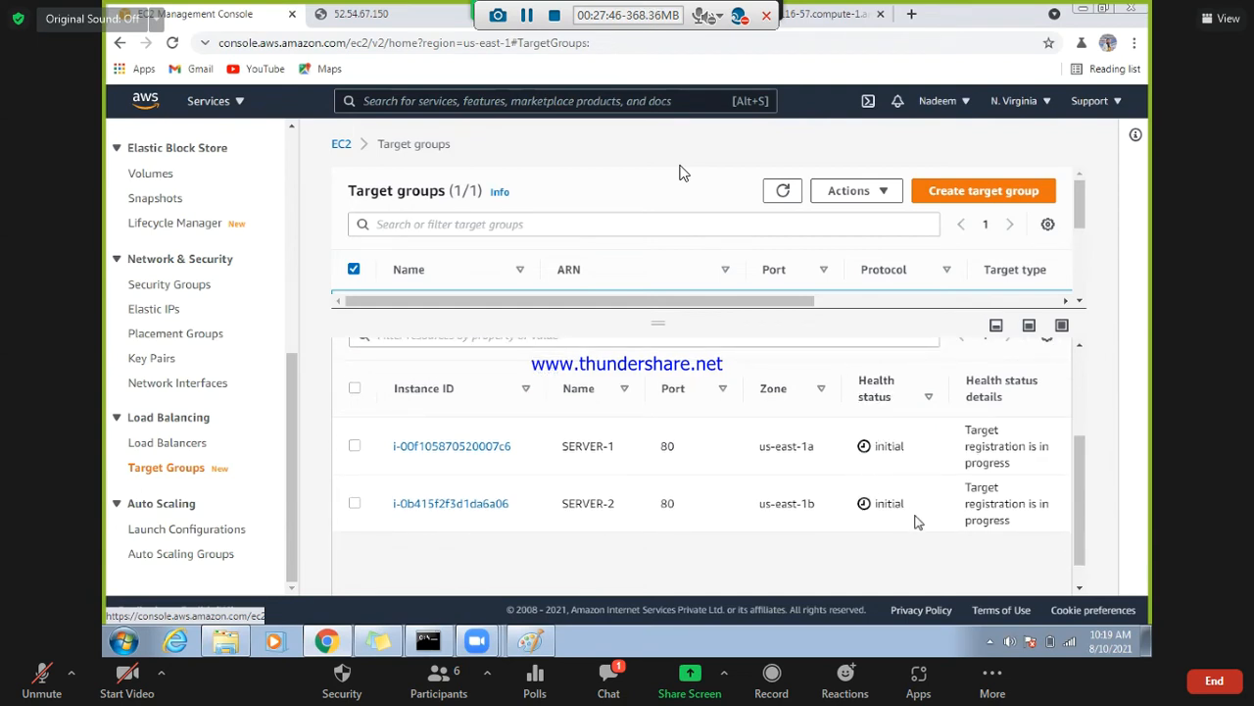
pyautogui.scroll(3, 1084, 378)
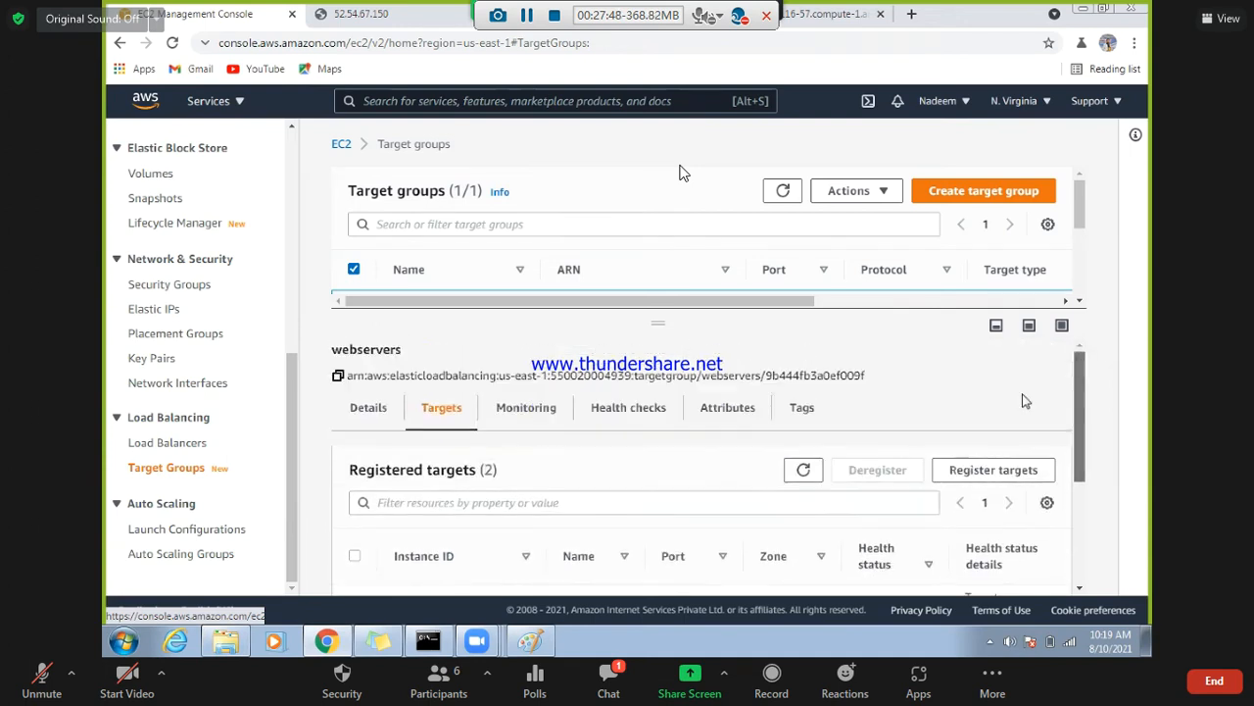
pyautogui.click(807, 470)
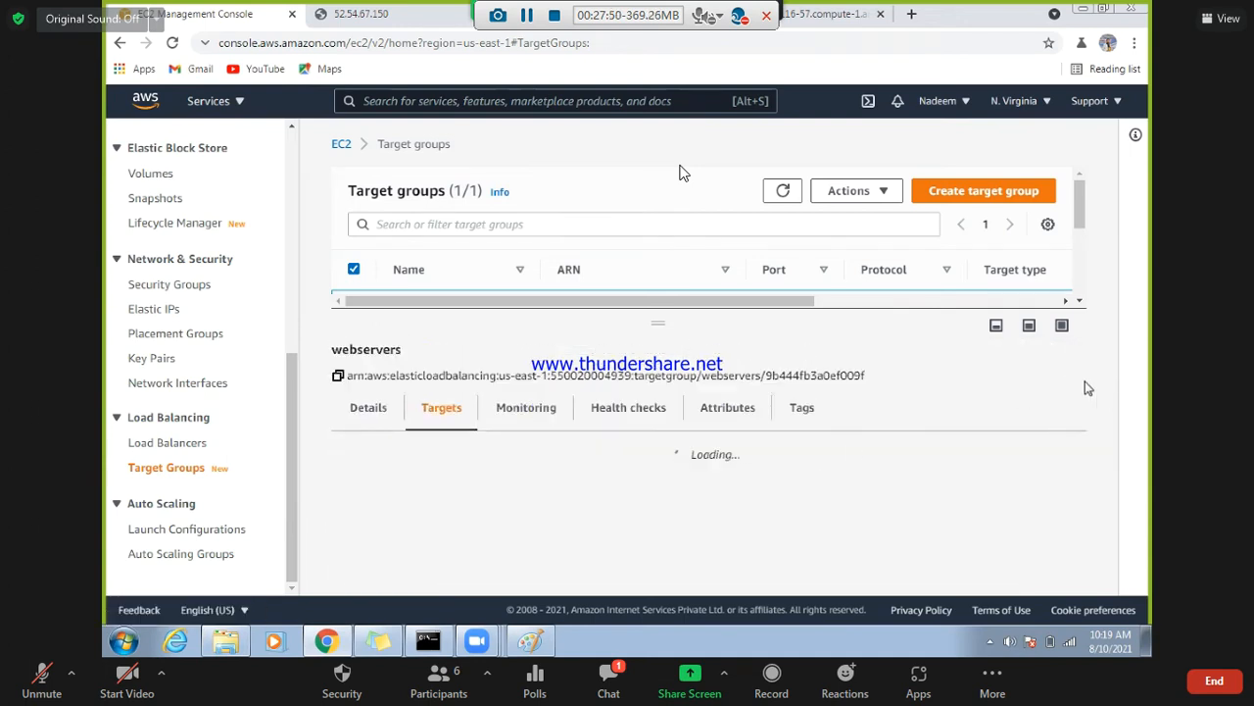
# - Look over the registered targets, review the nextgen-web load balancer's listeners and monitoring, refresh the list and return to its description
pyautogui.moveTo(1082, 453); pyautogui.dragTo(1080, 521)
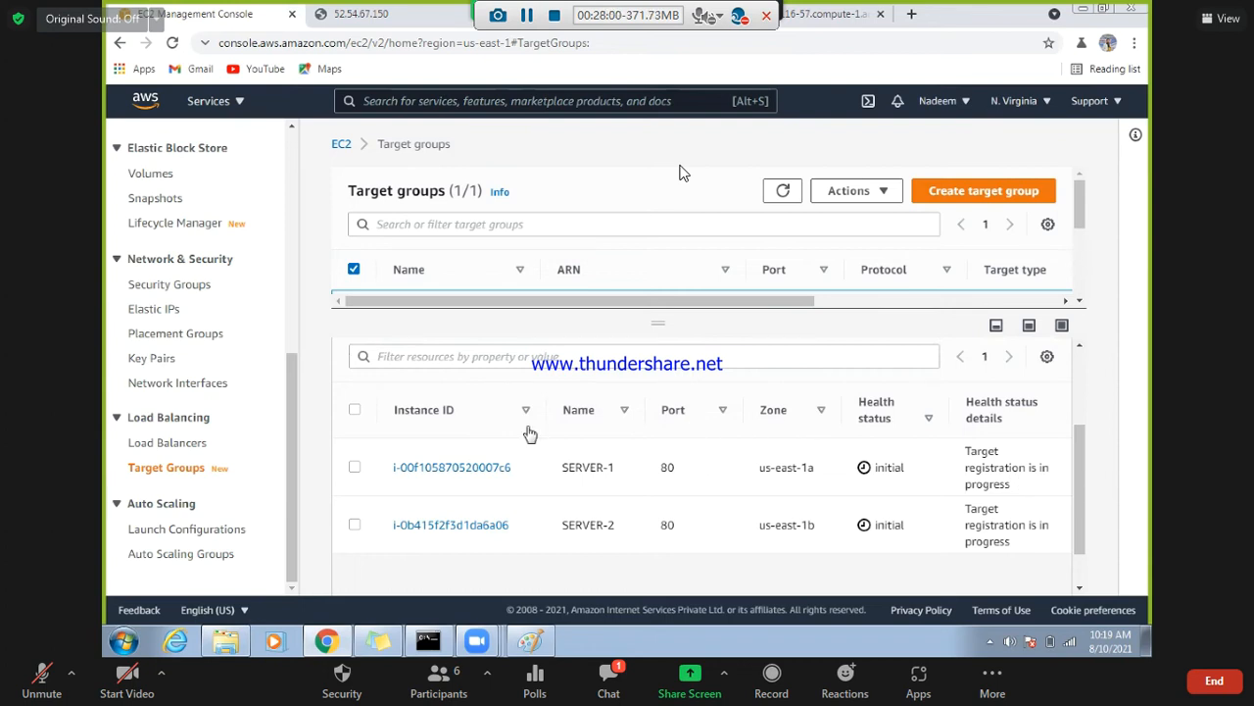
pyautogui.click(165, 443)
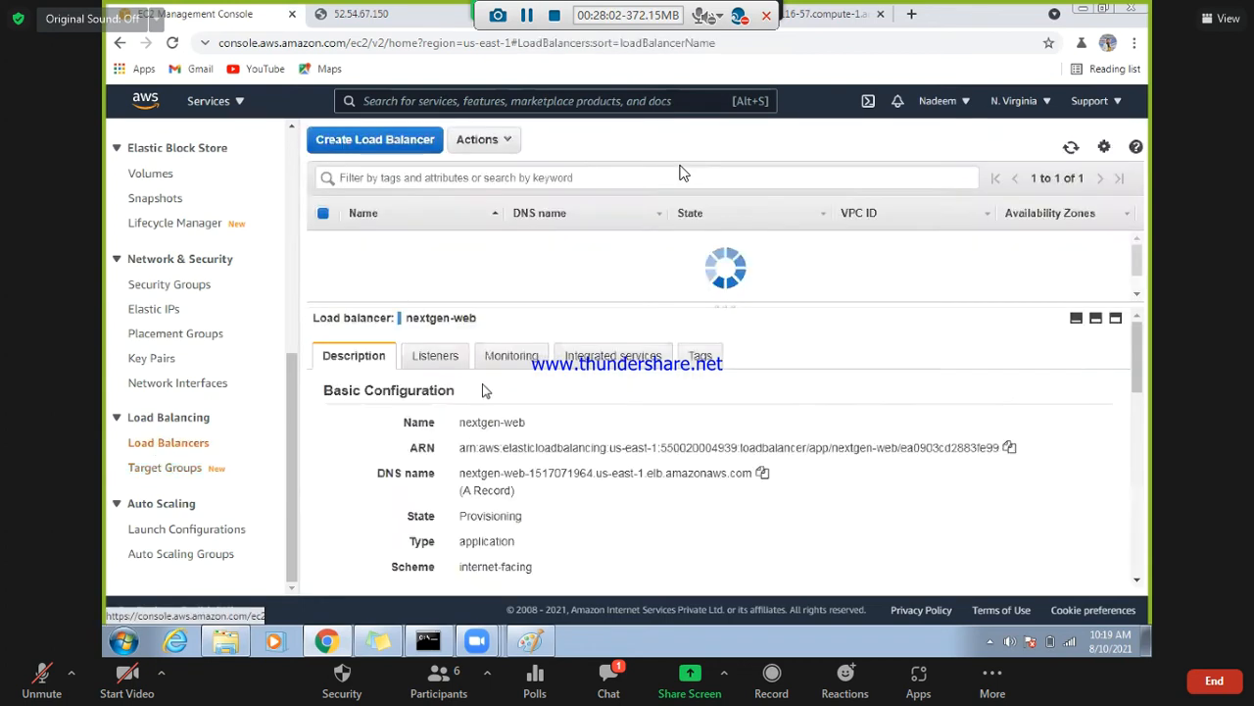
pyautogui.click(435, 365)
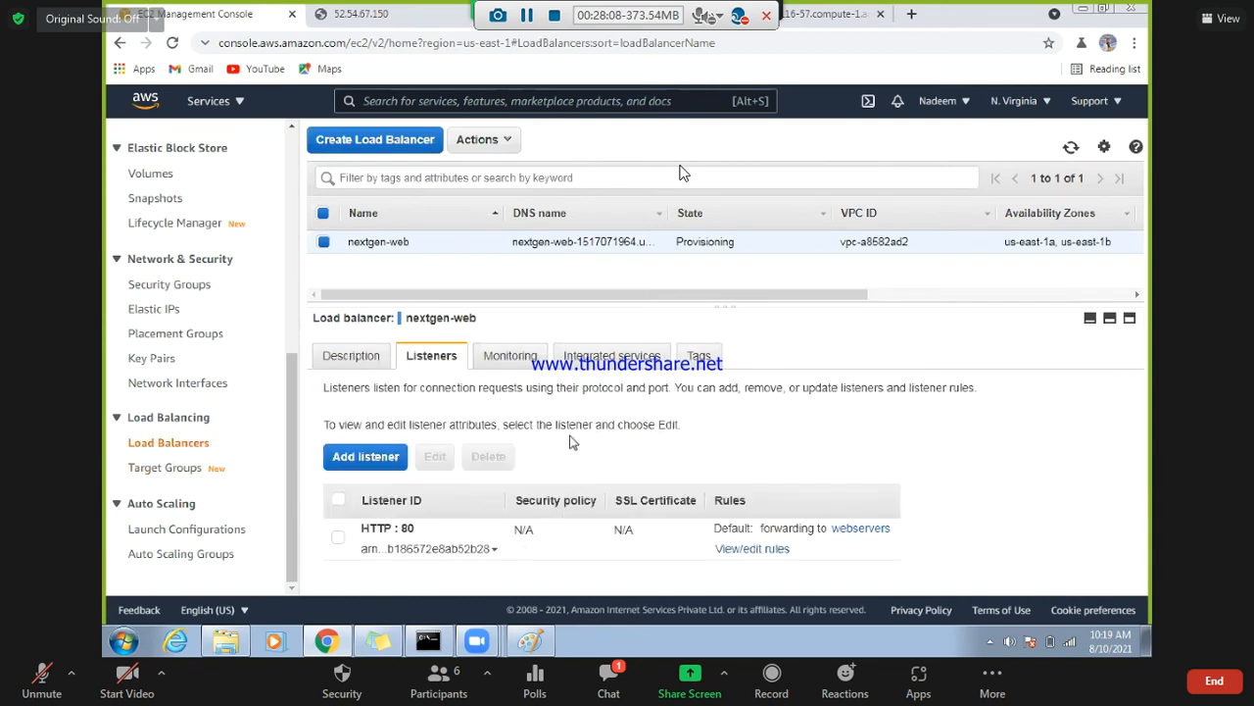
pyautogui.click(529, 363)
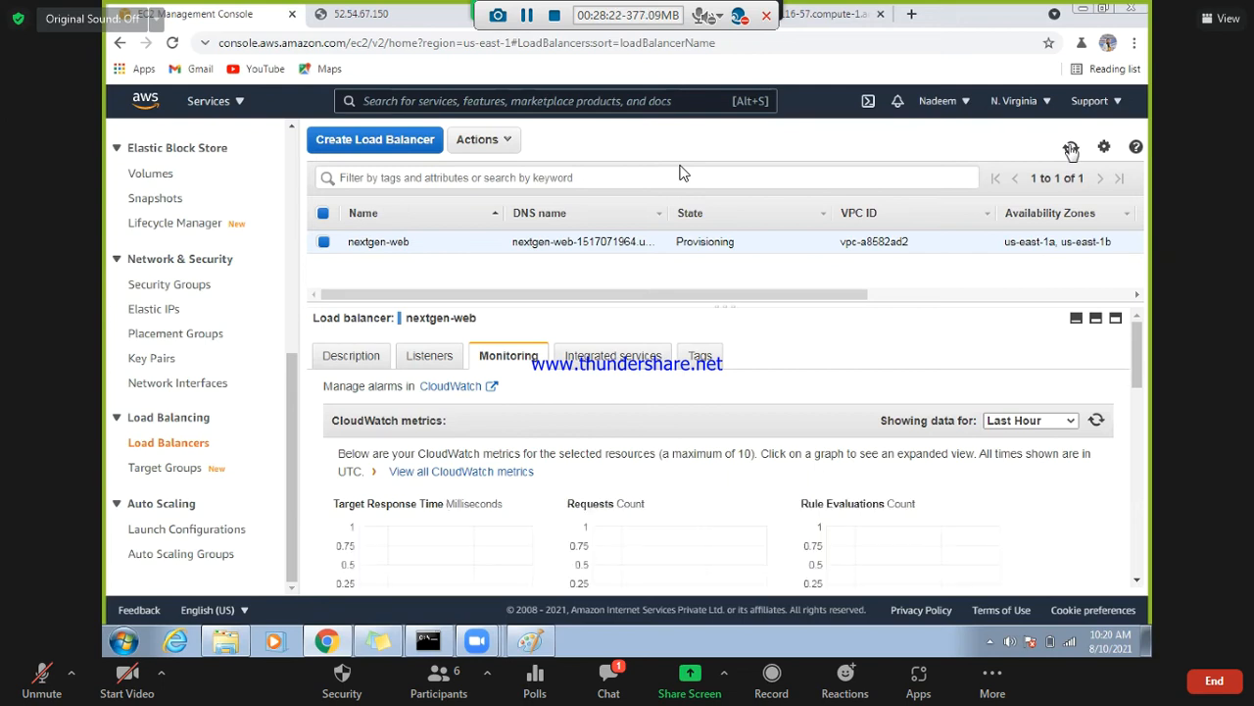
pyautogui.click(1071, 148)
pyautogui.click(345, 358)
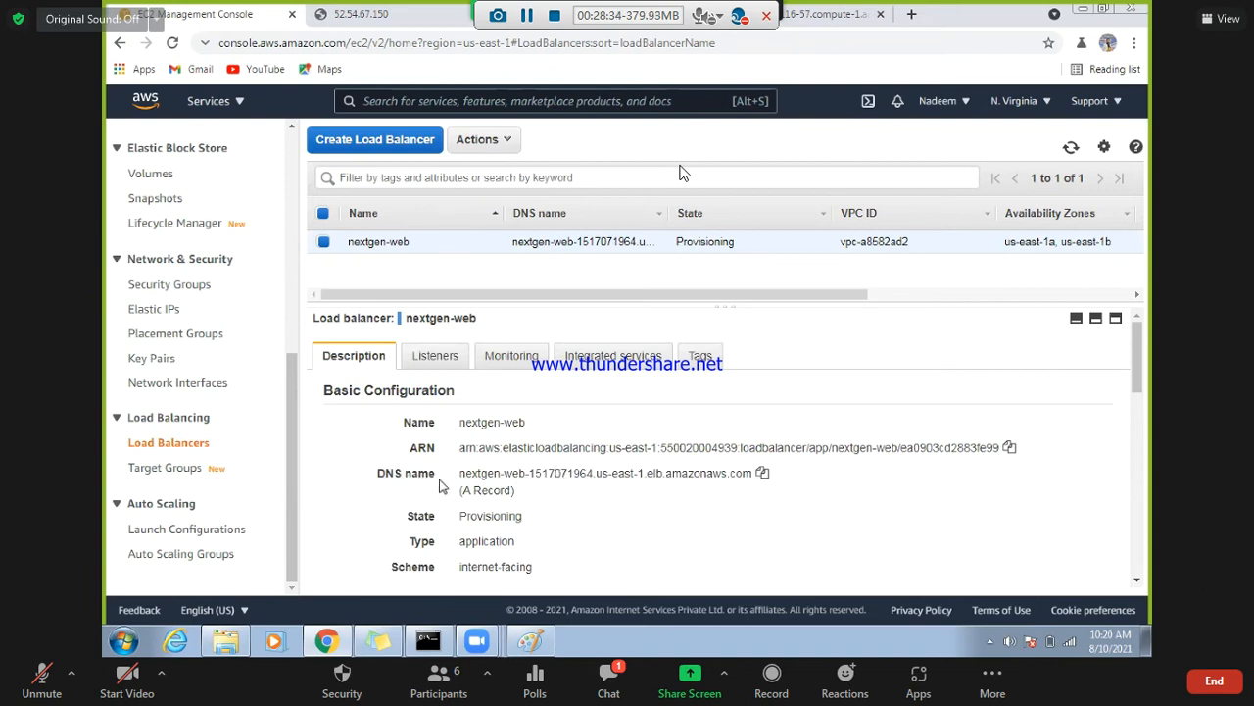
# - Copy the DNS name of the nextgen-web load balancer and share it with everyone in the Zoom meeting chat
pyautogui.click(762, 474)
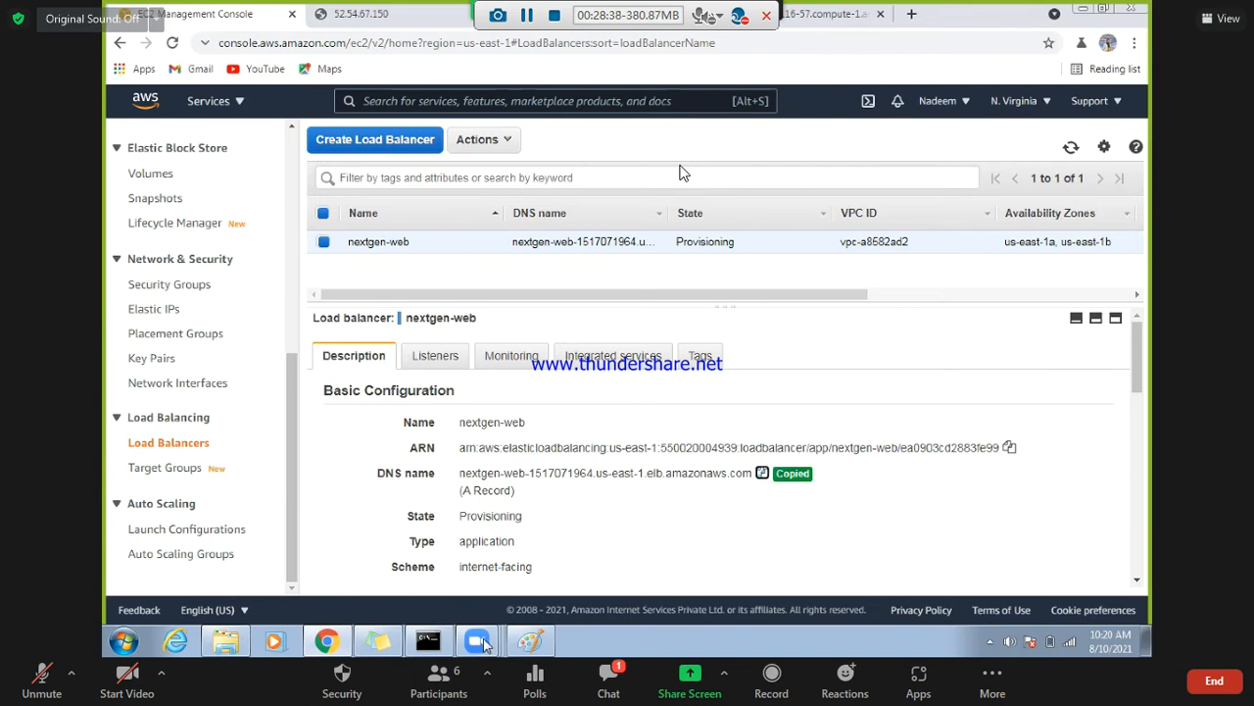
pyautogui.moveTo(480, 642)
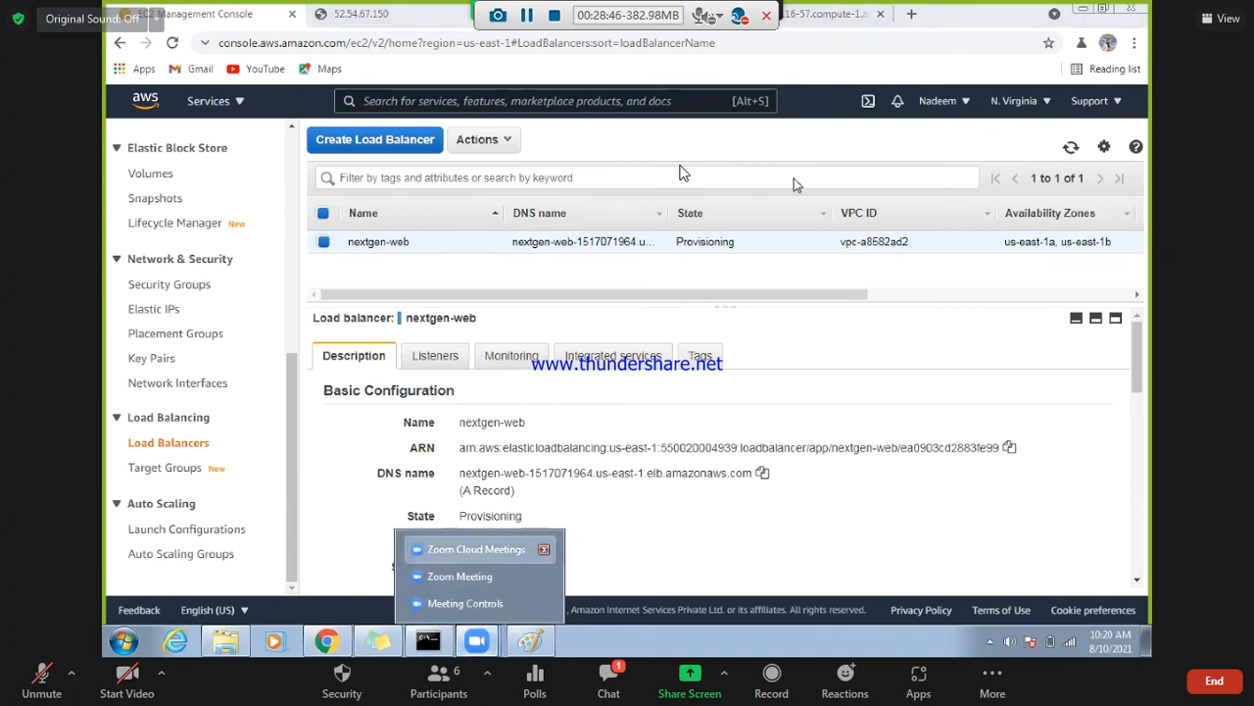
pyautogui.click(455, 548)
pyautogui.click(480, 635)
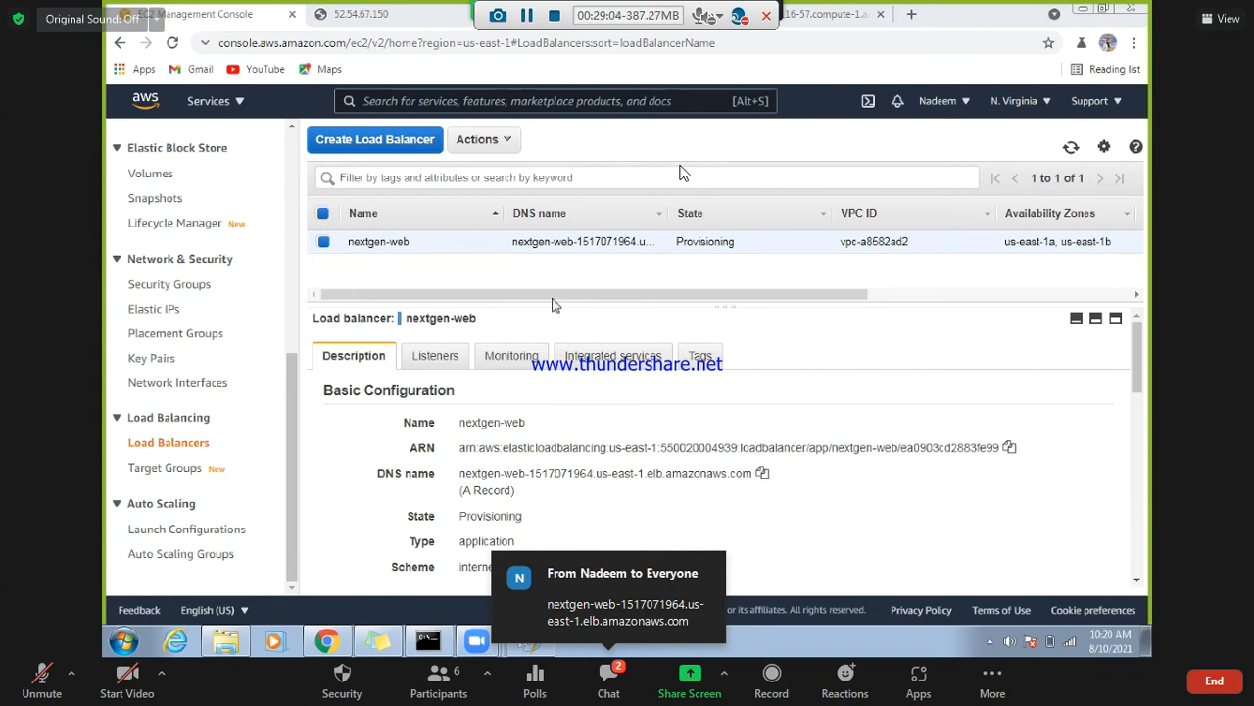
# - Reopen the target groups, refresh the list, select webservers and check its target health summary
pyautogui.click(150, 472)
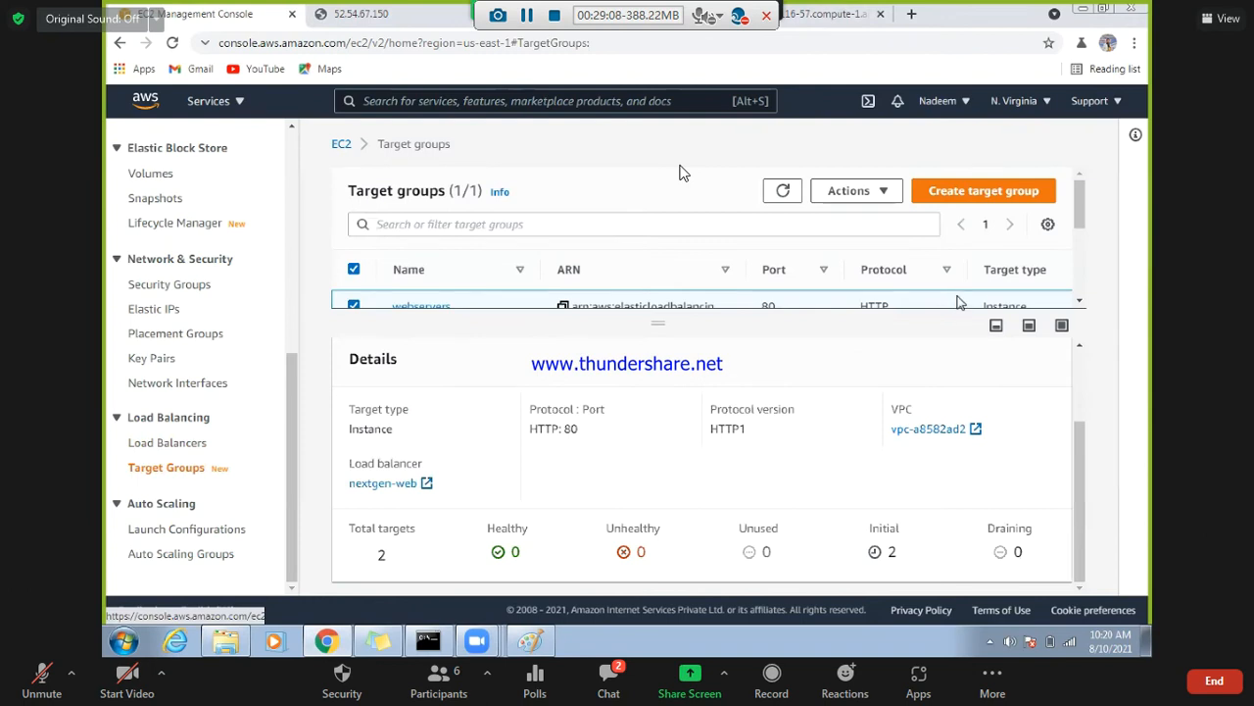
pyautogui.moveTo(934, 320); pyautogui.dragTo(934, 373)
pyautogui.click(783, 193)
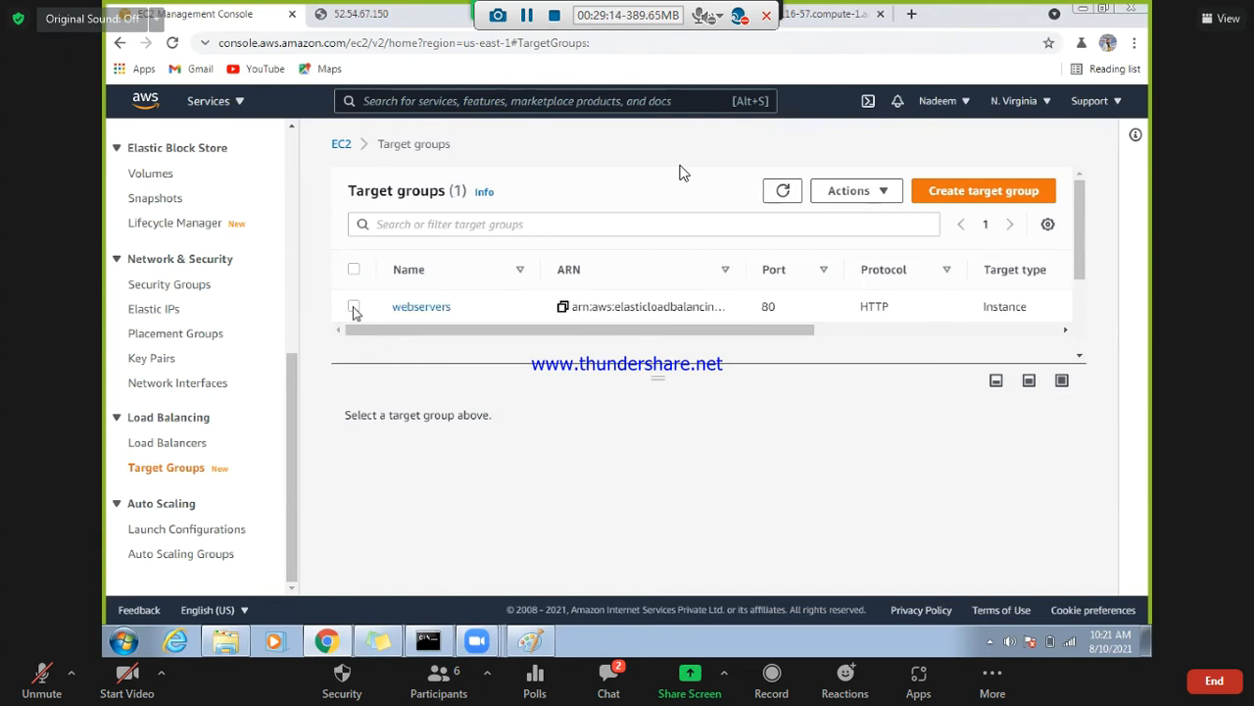
pyautogui.click(354, 306)
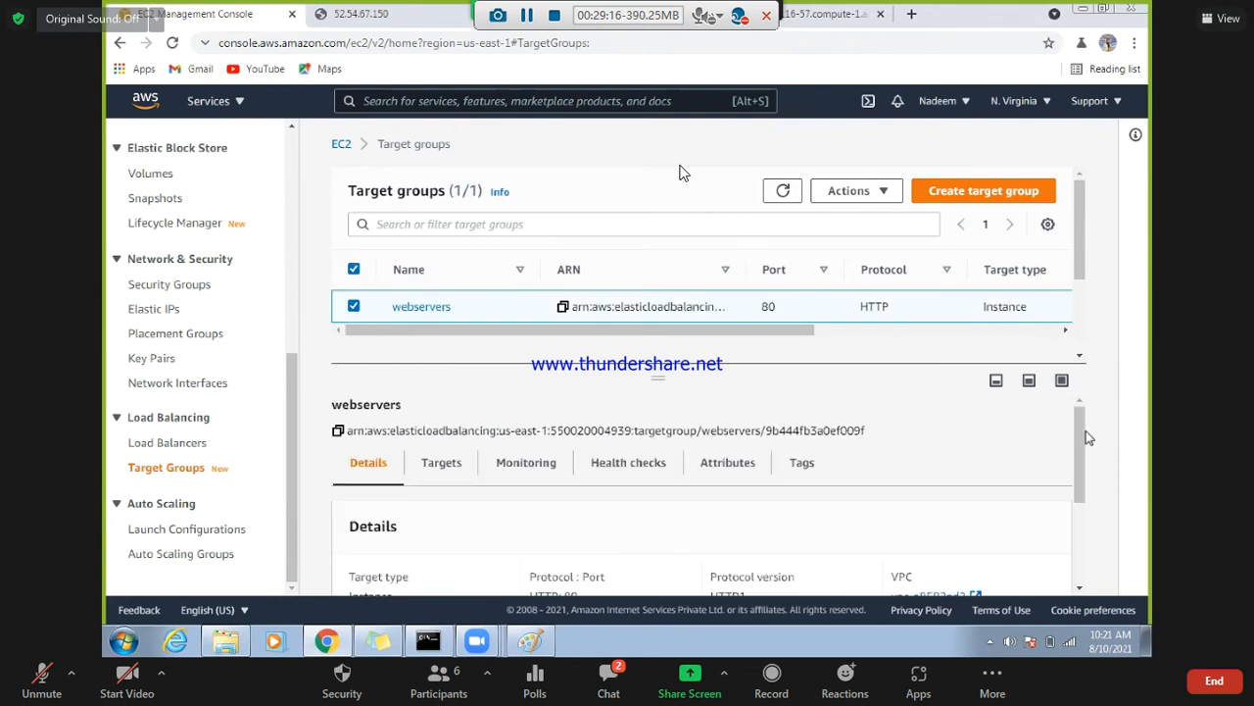
pyautogui.moveTo(1081, 439); pyautogui.dragTo(1084, 503)
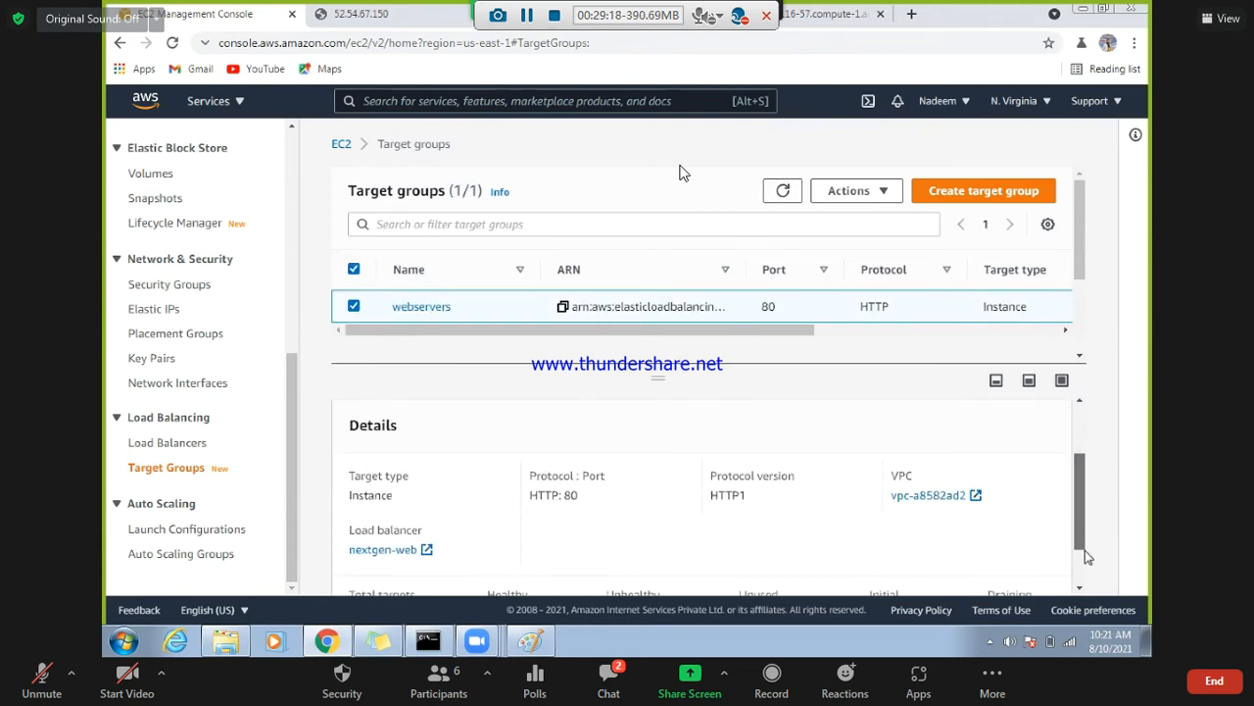
pyautogui.scroll(-2, 480, 545)
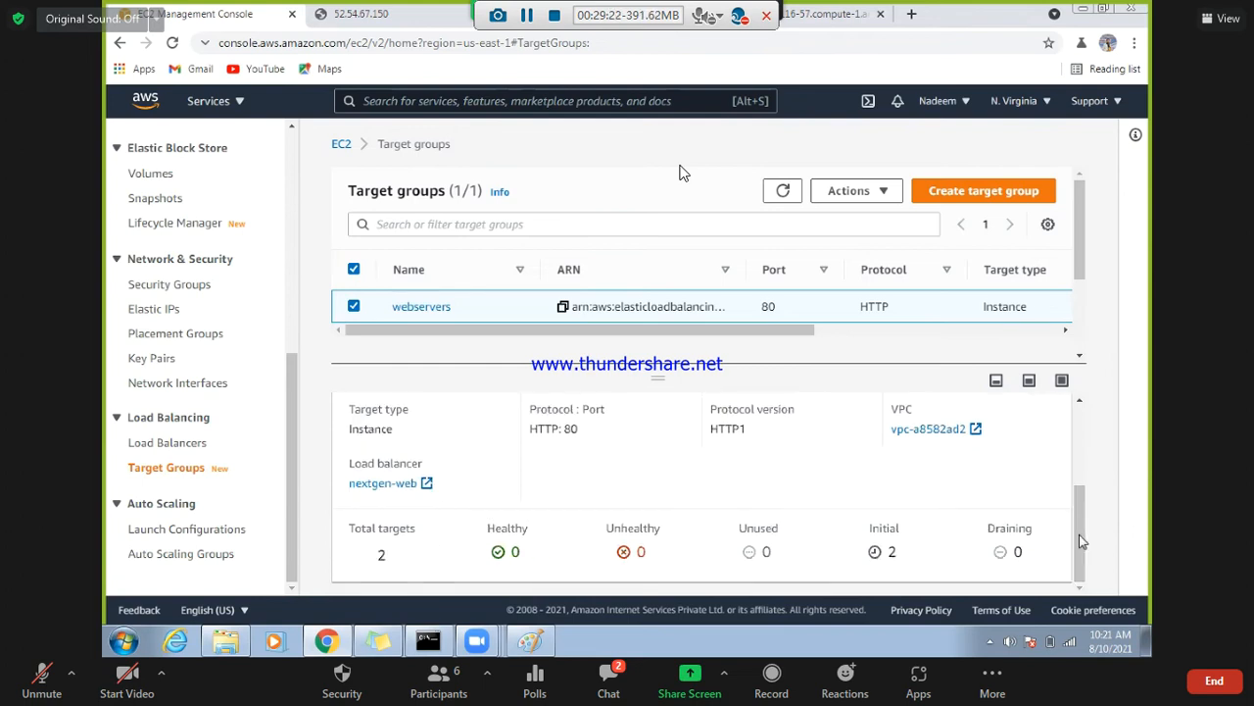
# - Recheck the health of SERVER-1 and SERVER-2 in the webservers group's registered targets and view the load balancer's state
pyautogui.scroll(4, 495, 462)
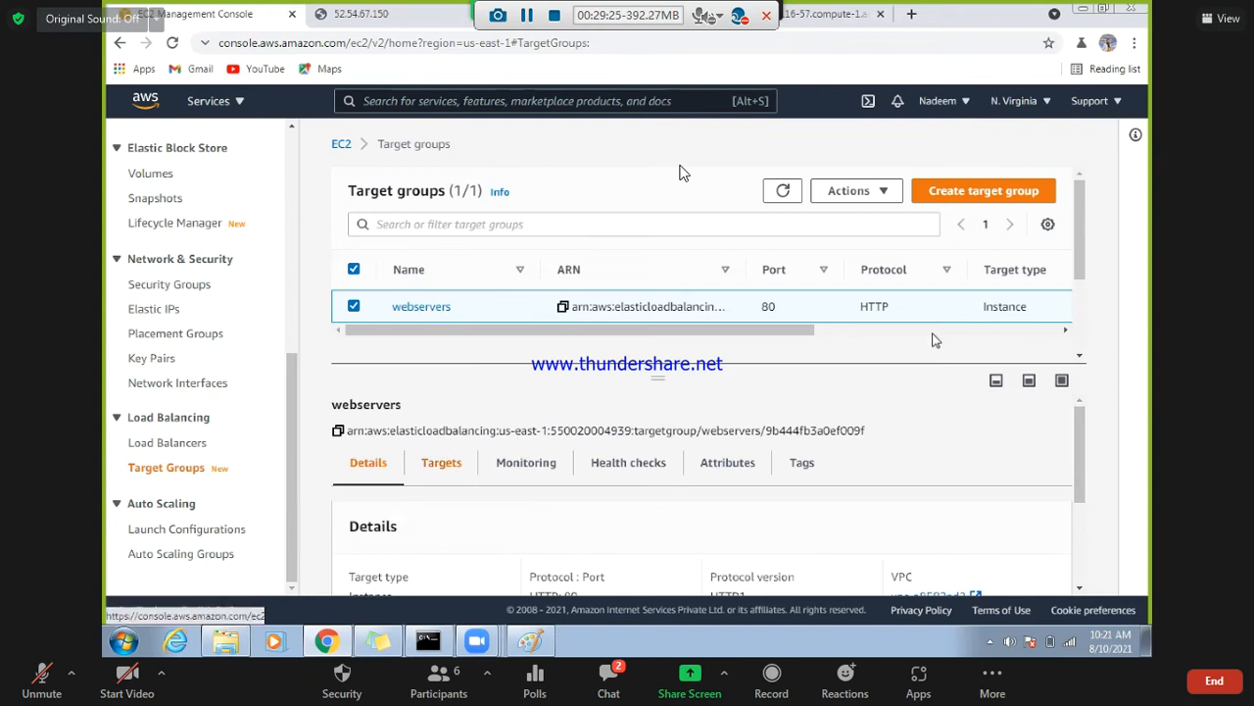
pyautogui.scroll(-5, 1082, 501)
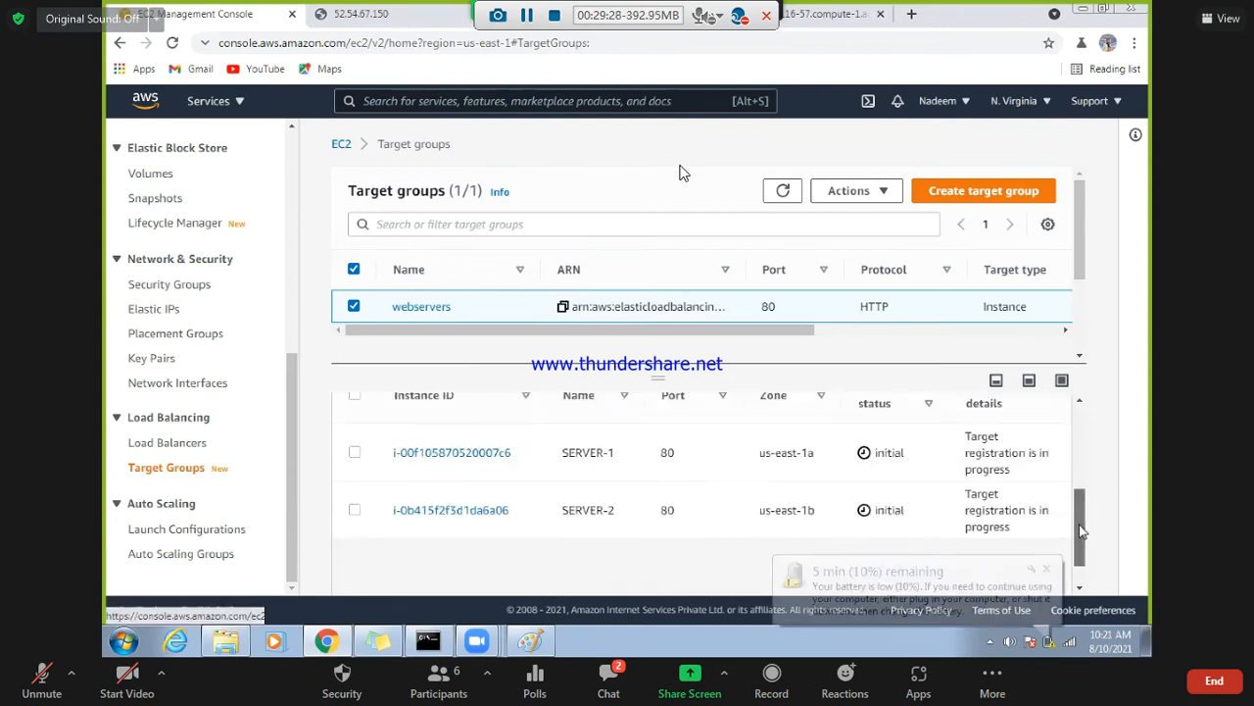
pyautogui.scroll(1, 1082, 531)
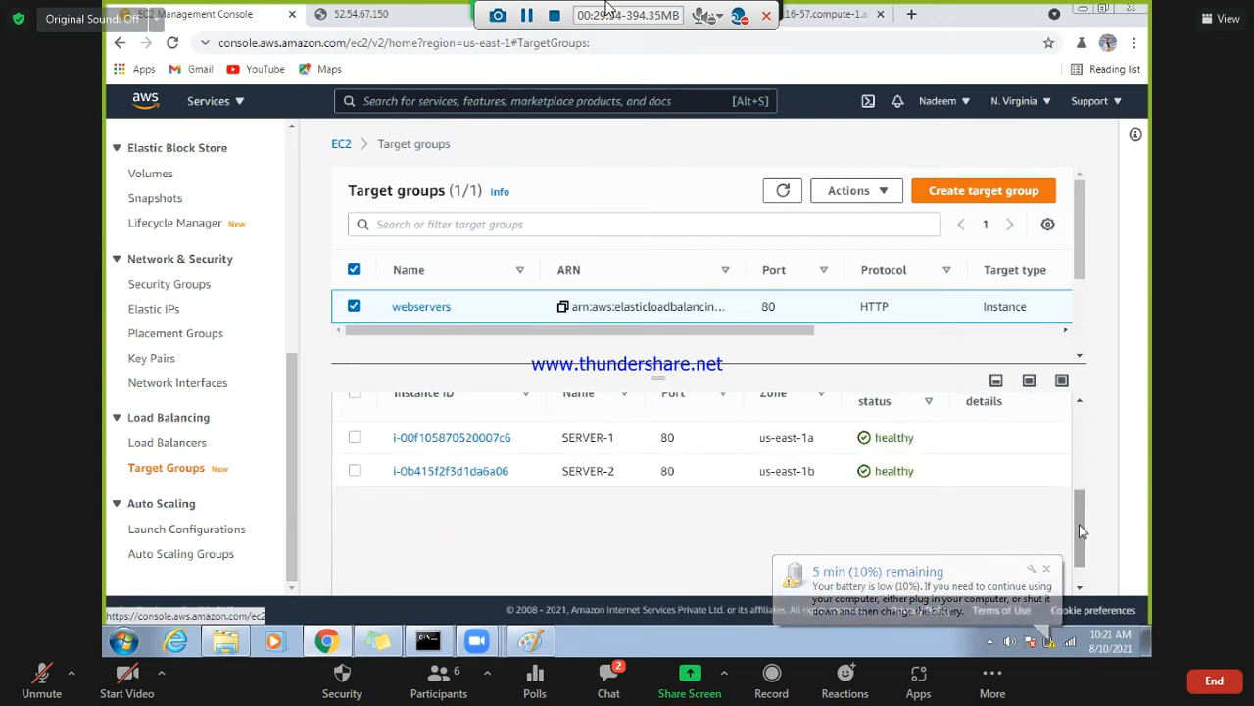
pyautogui.click(353, 307)
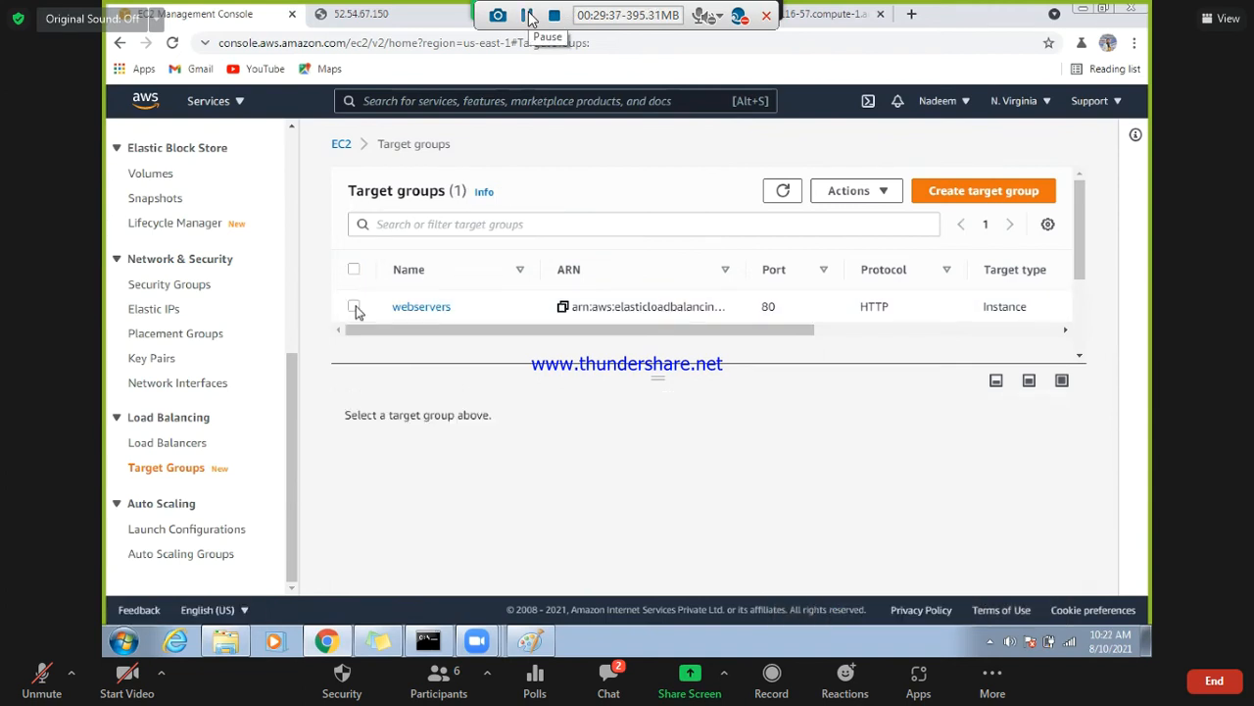
pyautogui.click(354, 306)
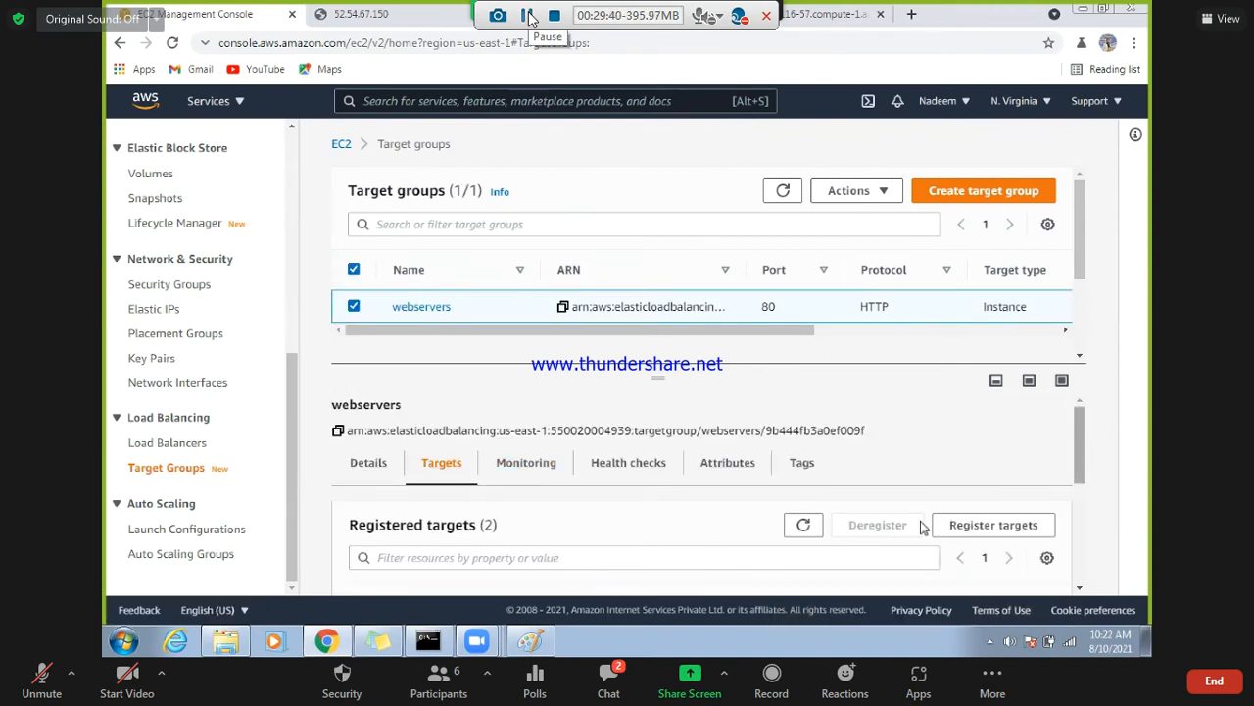
pyautogui.scroll(-3, 899, 495)
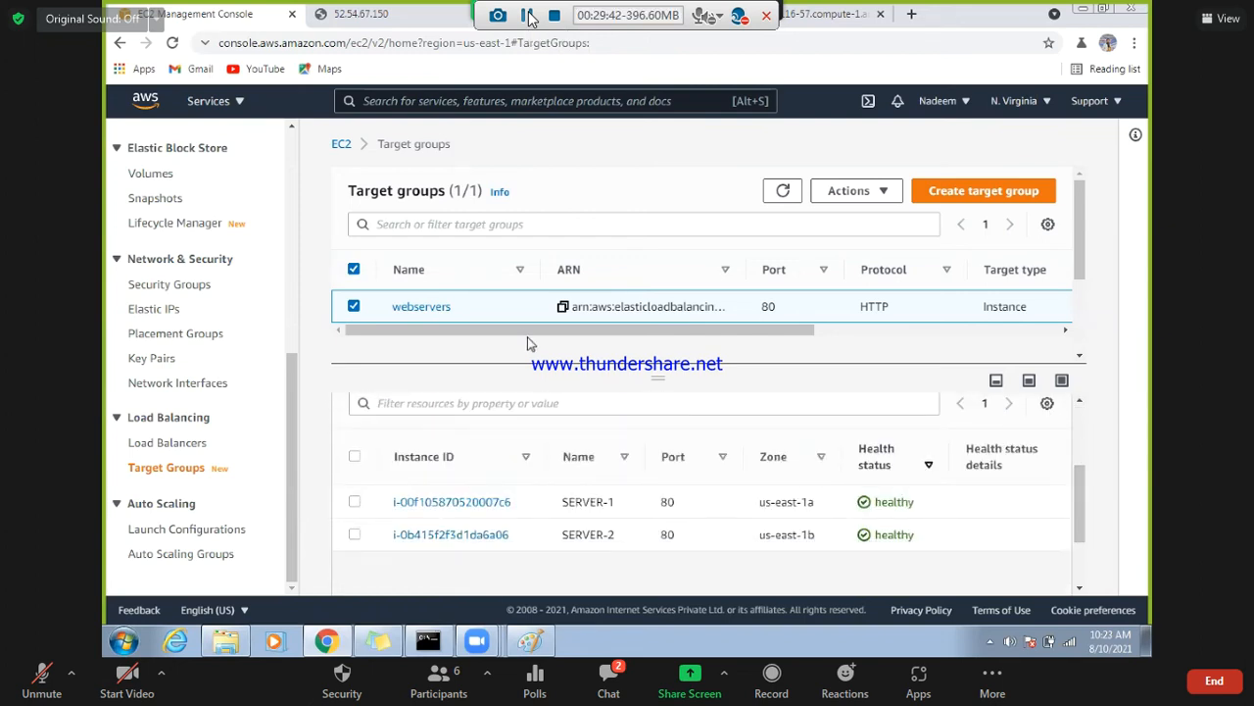
pyautogui.click(187, 446)
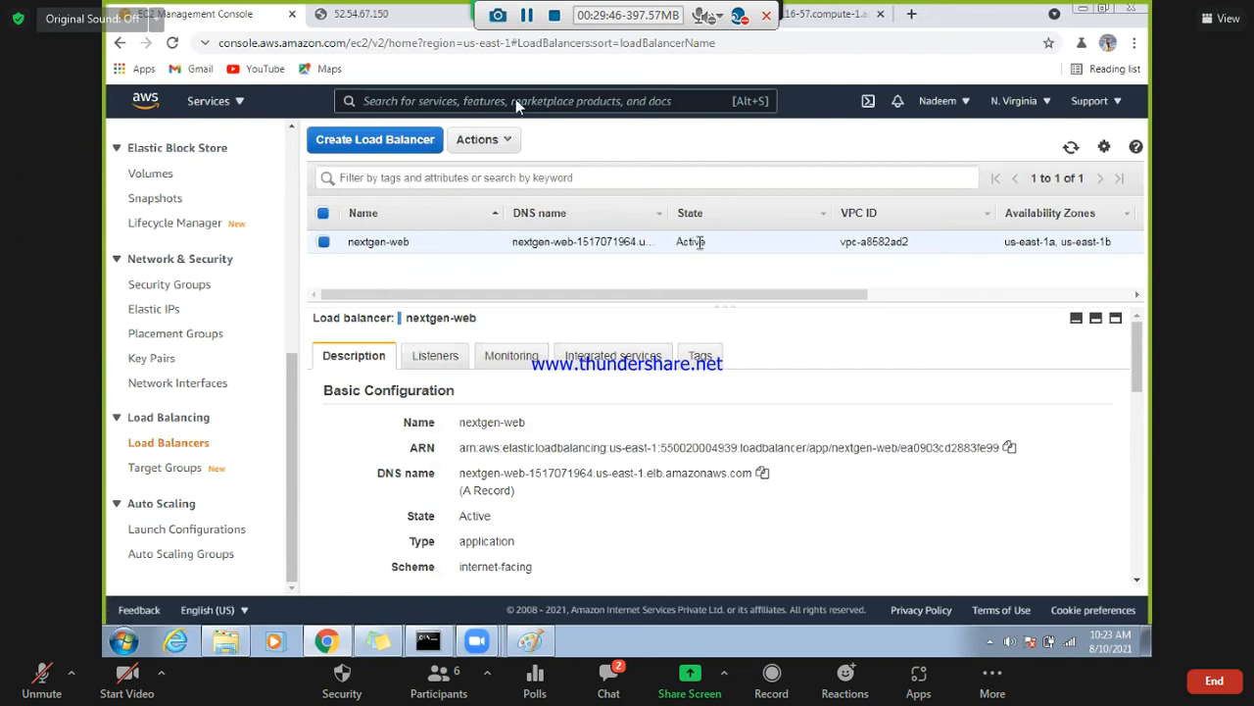
pyautogui.click(609, 676)
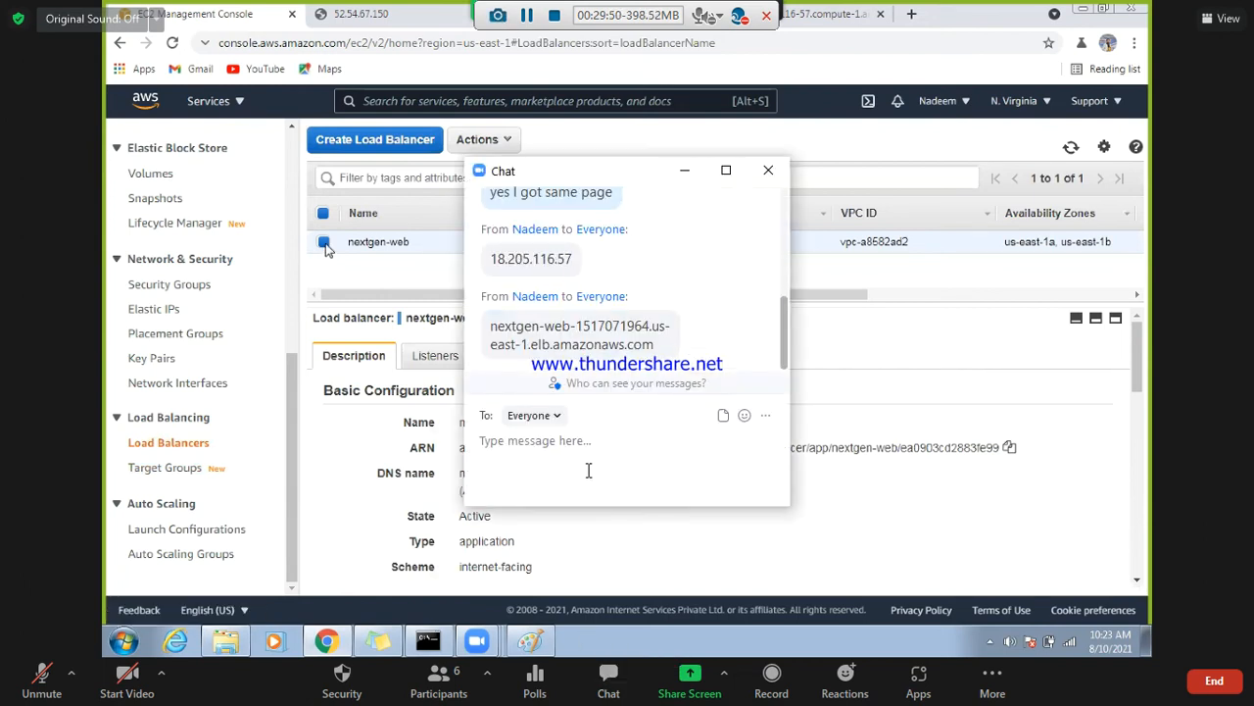
pyautogui.write('u')
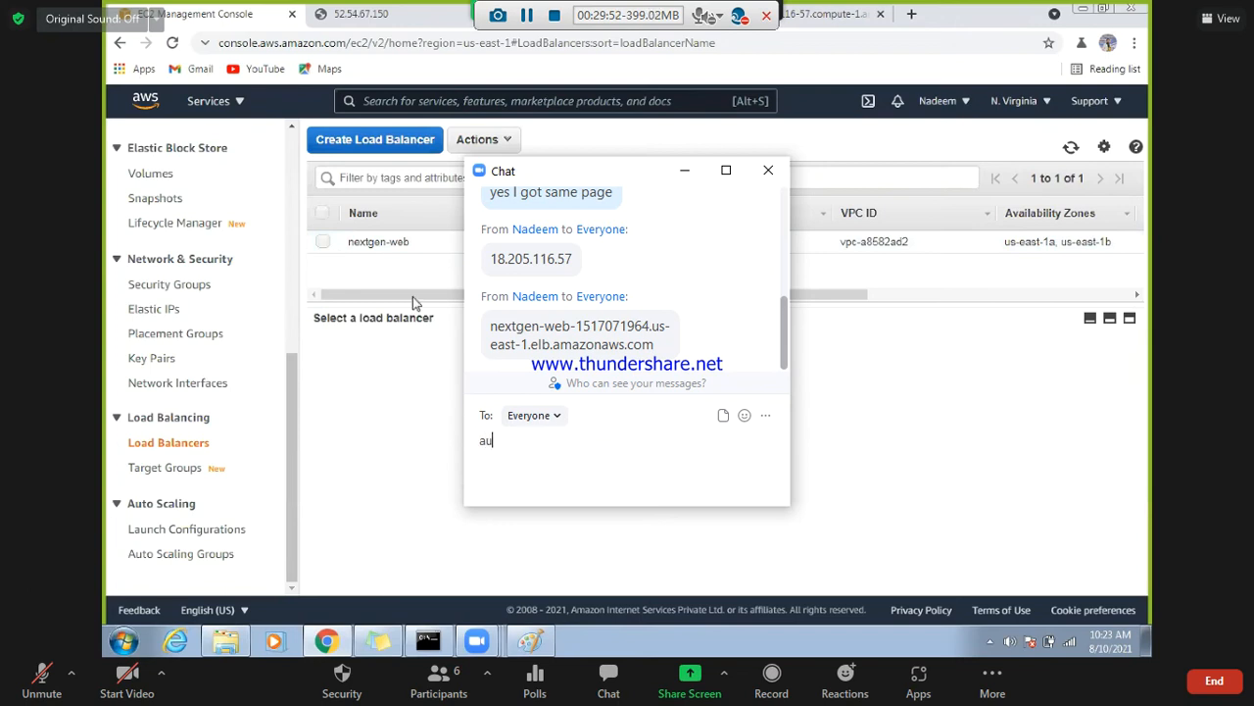
pyautogui.write('dio no t')
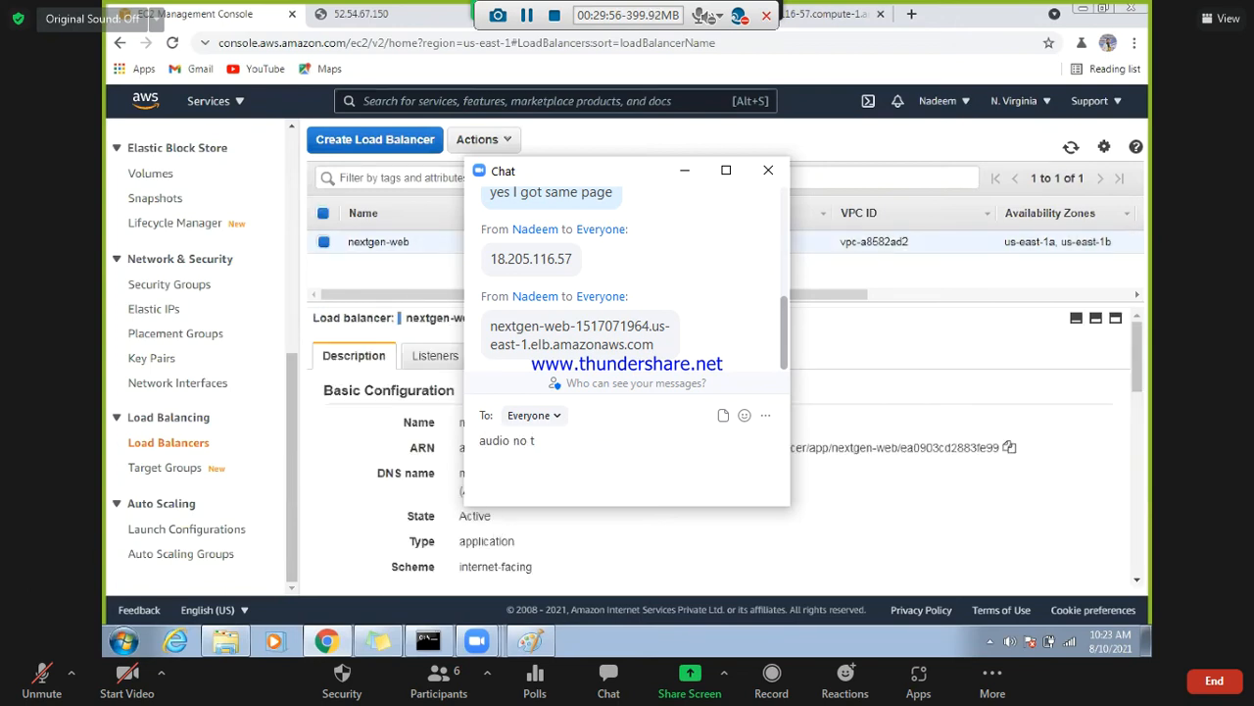
pyautogui.press('BackSpace')
pyautogui.write('t')
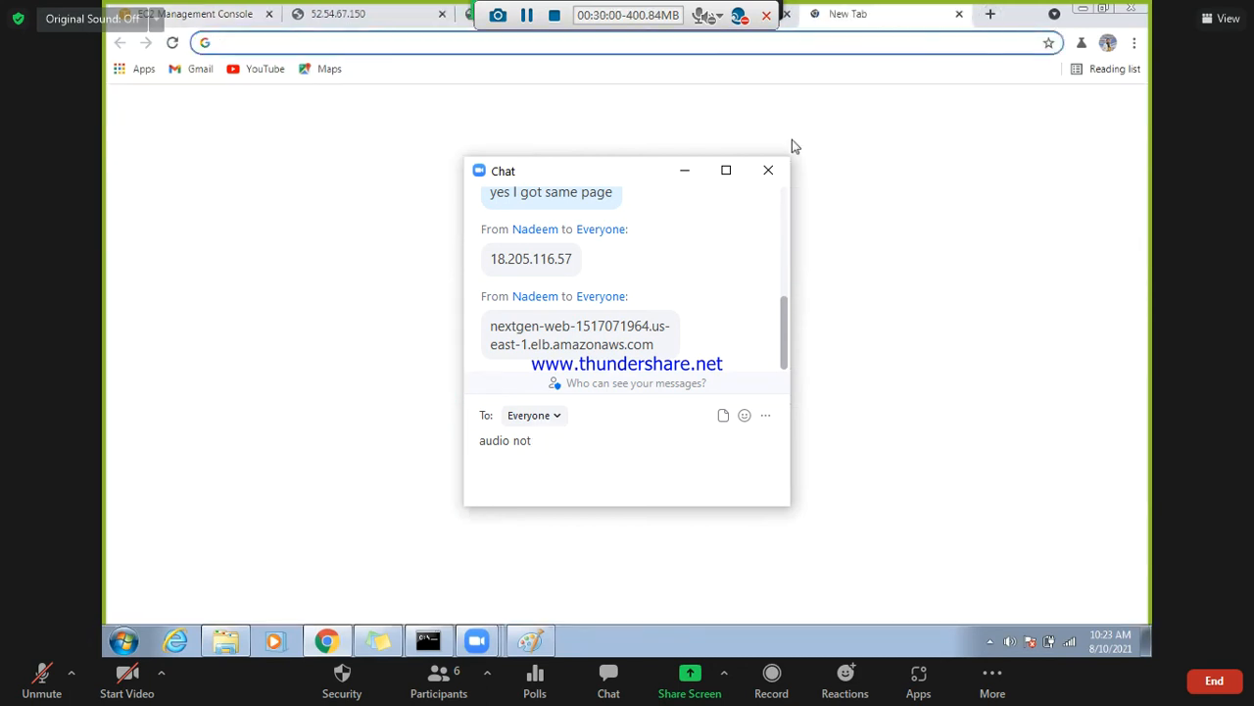
pyautogui.press('BackSpace')
pyautogui.press('BackSpace')
pyautogui.press('BackSpace')
pyautogui.press('BackSpace')
pyautogui.press('BackSpace')
pyautogui.press('BackSpace')
pyautogui.press('BackSpace')
pyautogui.press('BackSpace')
pyautogui.press('BackSpace')
pyautogui.press('BackSpace')
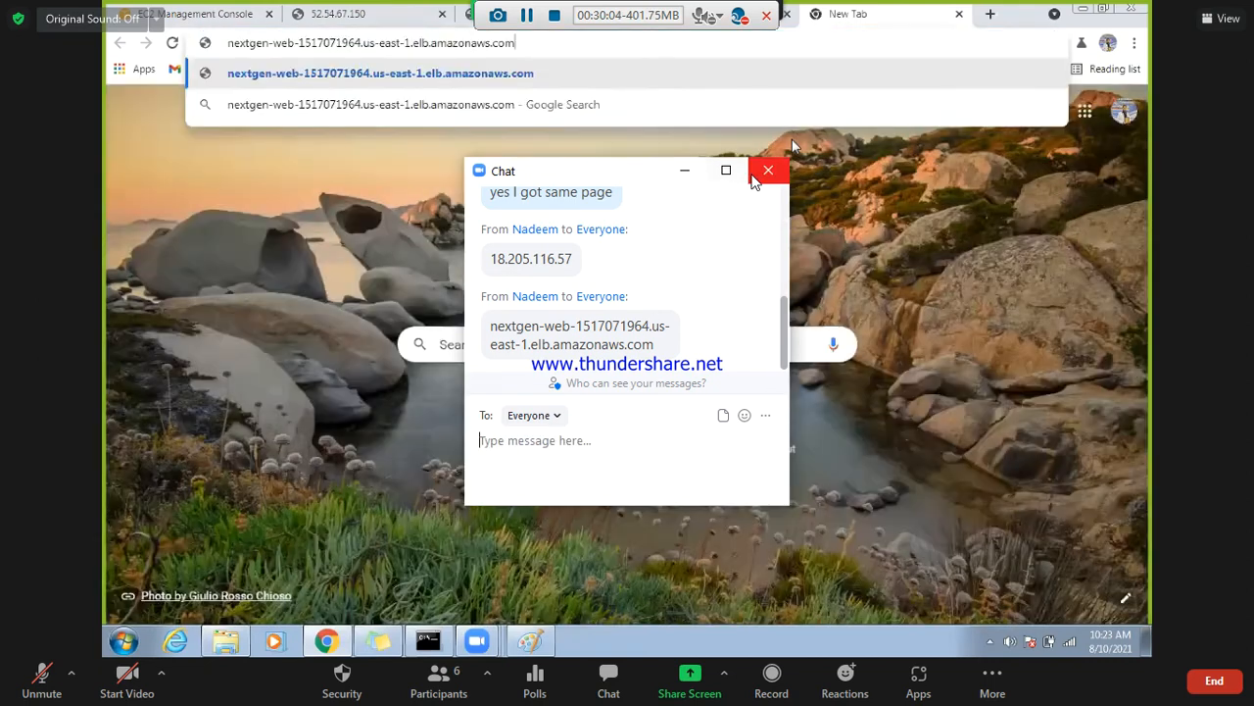
pyautogui.click(767, 171)
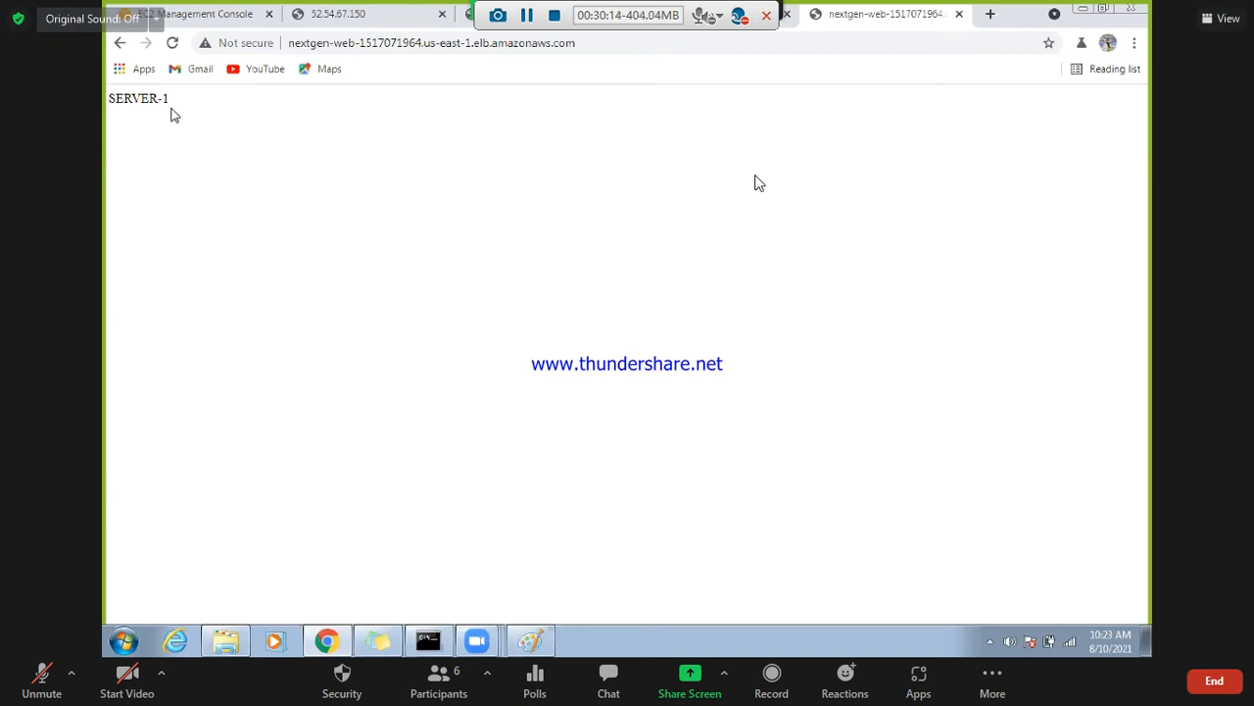
# - Reload the page at the nextgen-web DNS name several times to test which server answers
pyautogui.click(173, 45)
pyautogui.click(172, 45)
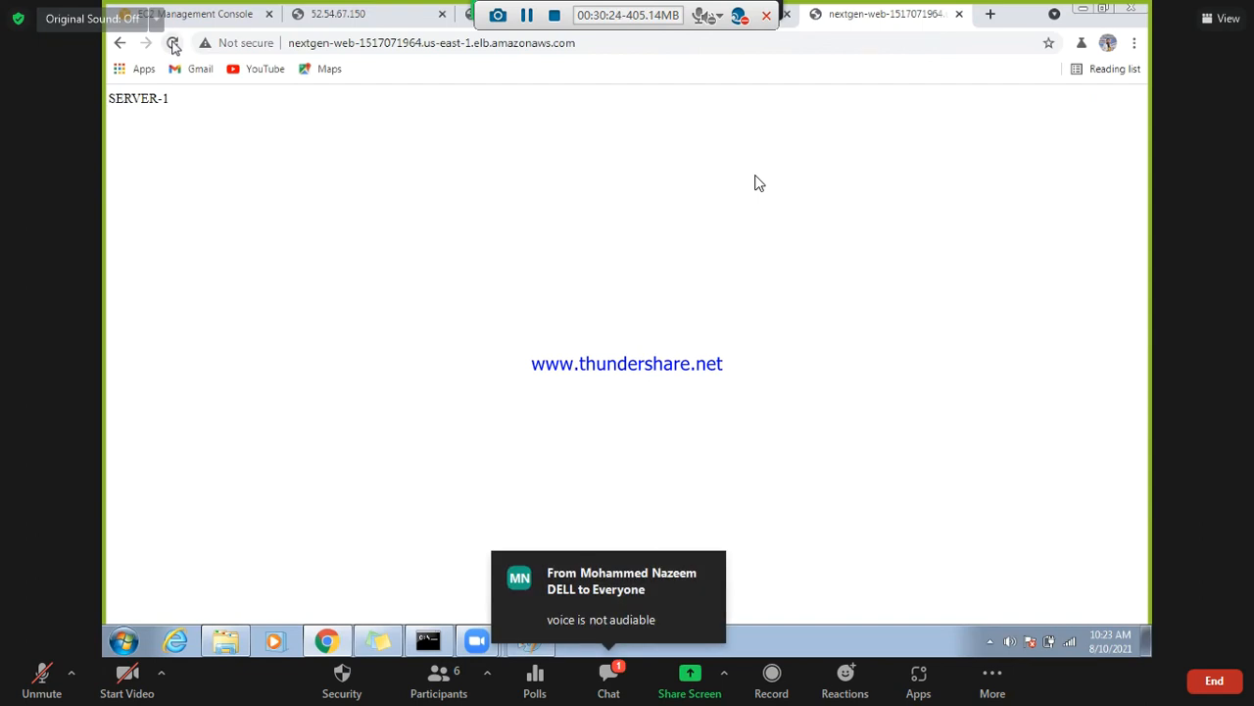
pyautogui.click(173, 45)
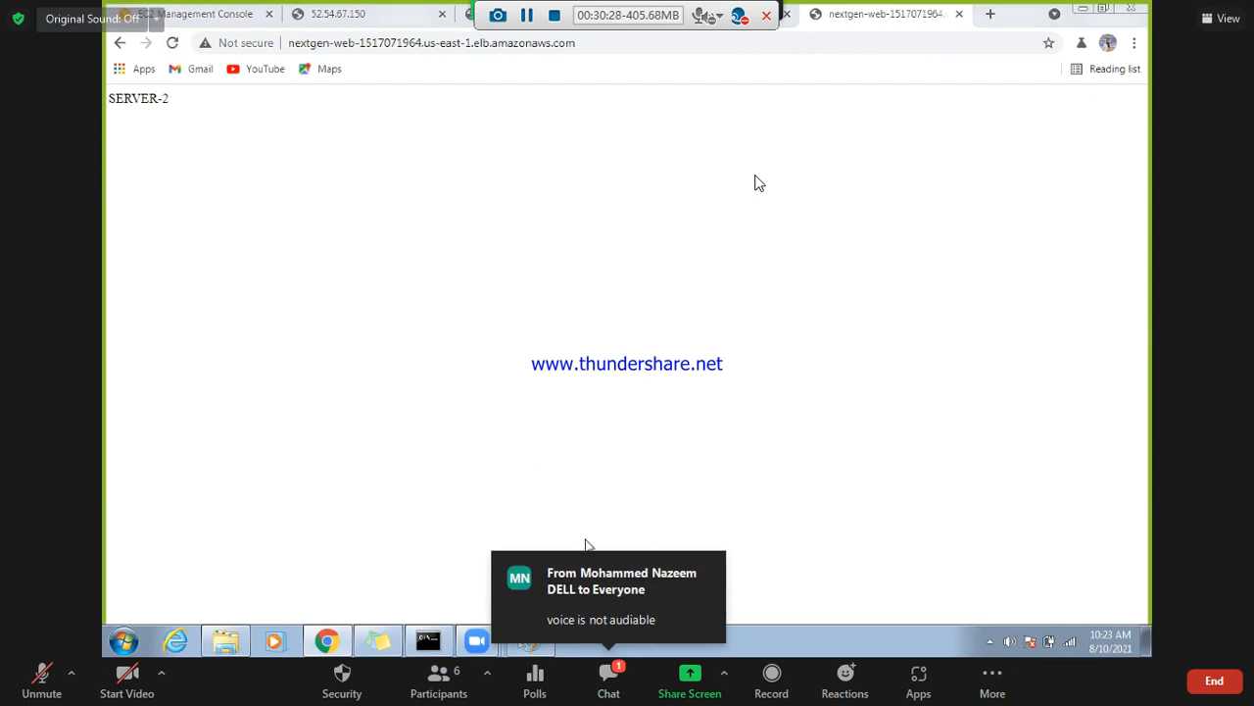
# - Return to the webservers target group and examine its details and the health of its registered targets
pyautogui.click(428, 640)
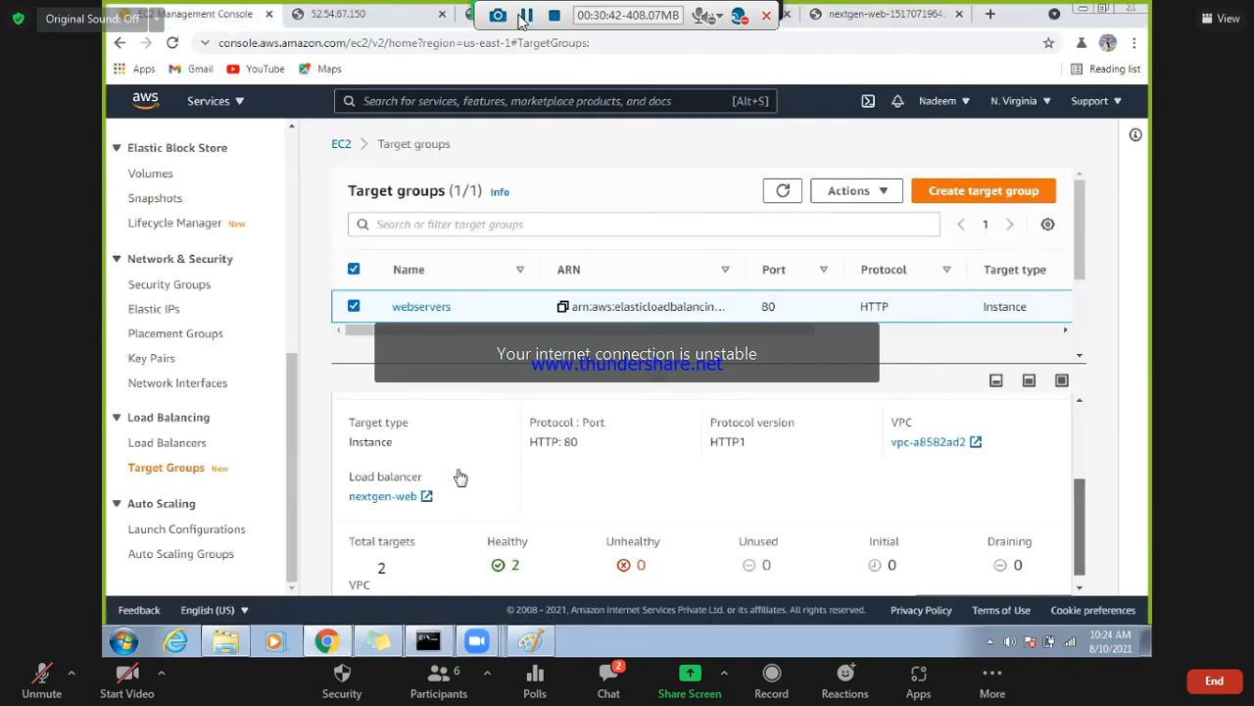
pyautogui.scroll(2, 745, 434)
pyautogui.moveTo(1079, 426); pyautogui.dragTo(1082, 494)
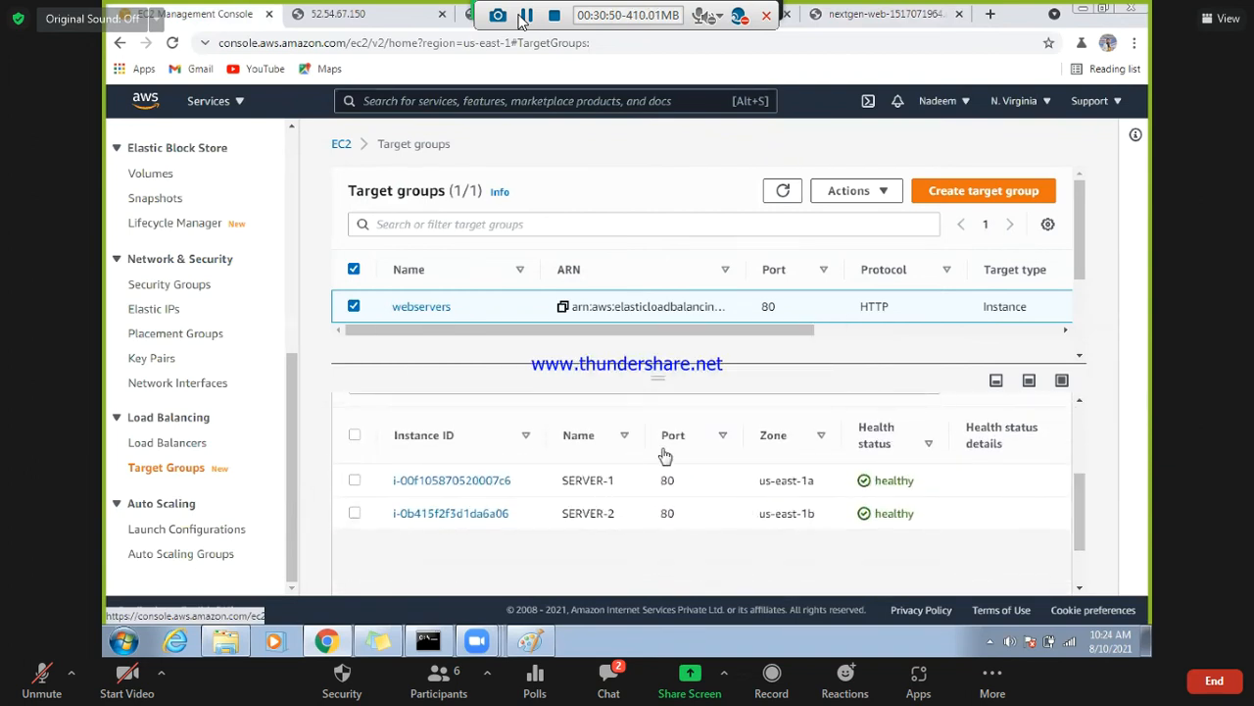
# - Open the load balancer list, reselect nextgen-web and copy its DNS name
pyautogui.click(157, 450)
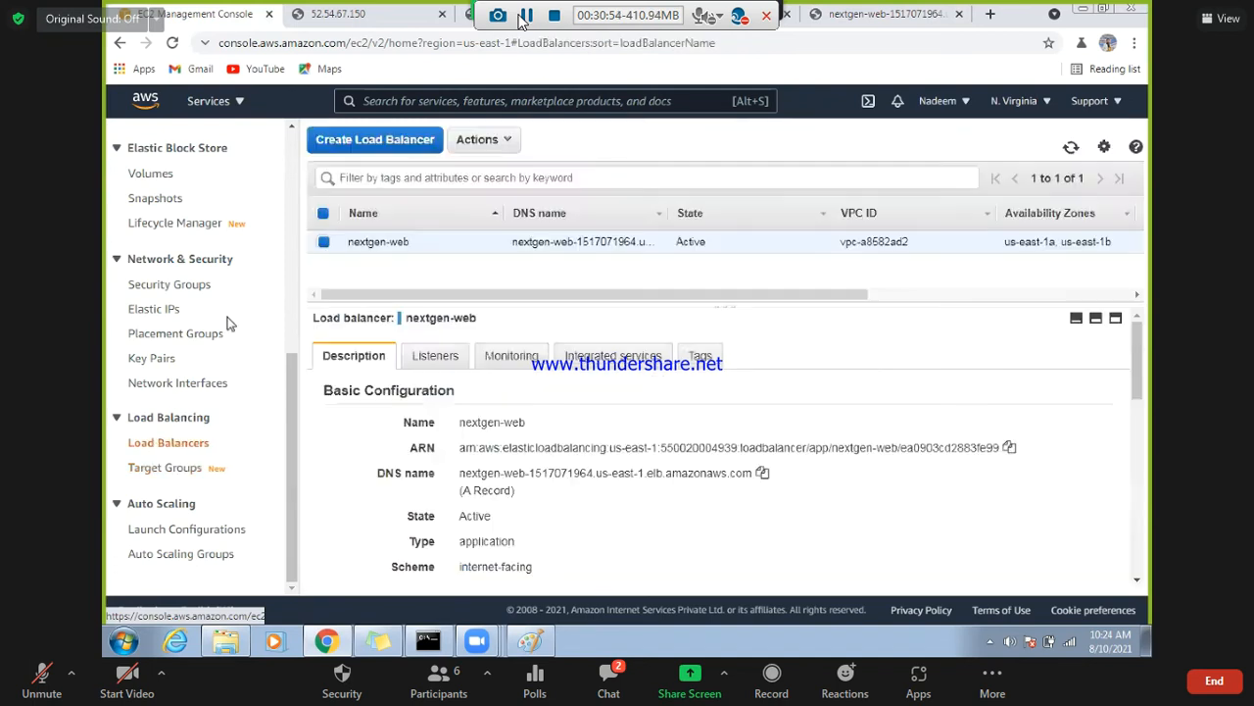
pyautogui.click(325, 244)
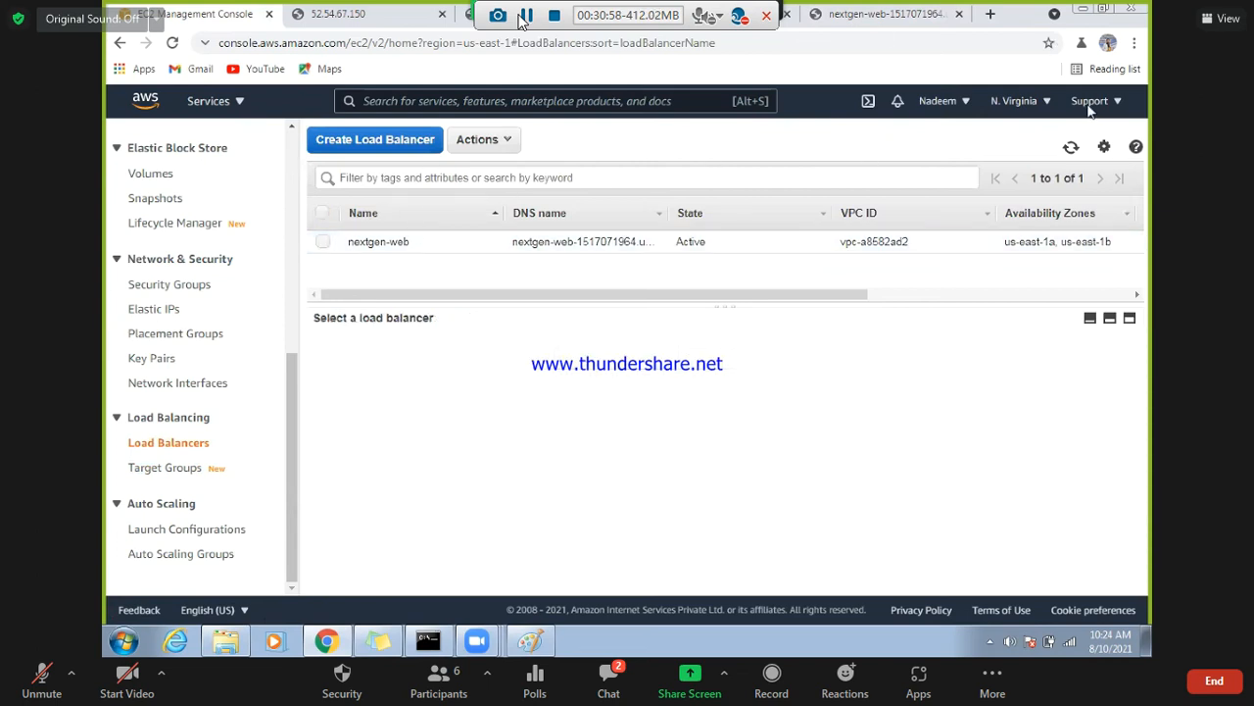
pyautogui.click(645, 247)
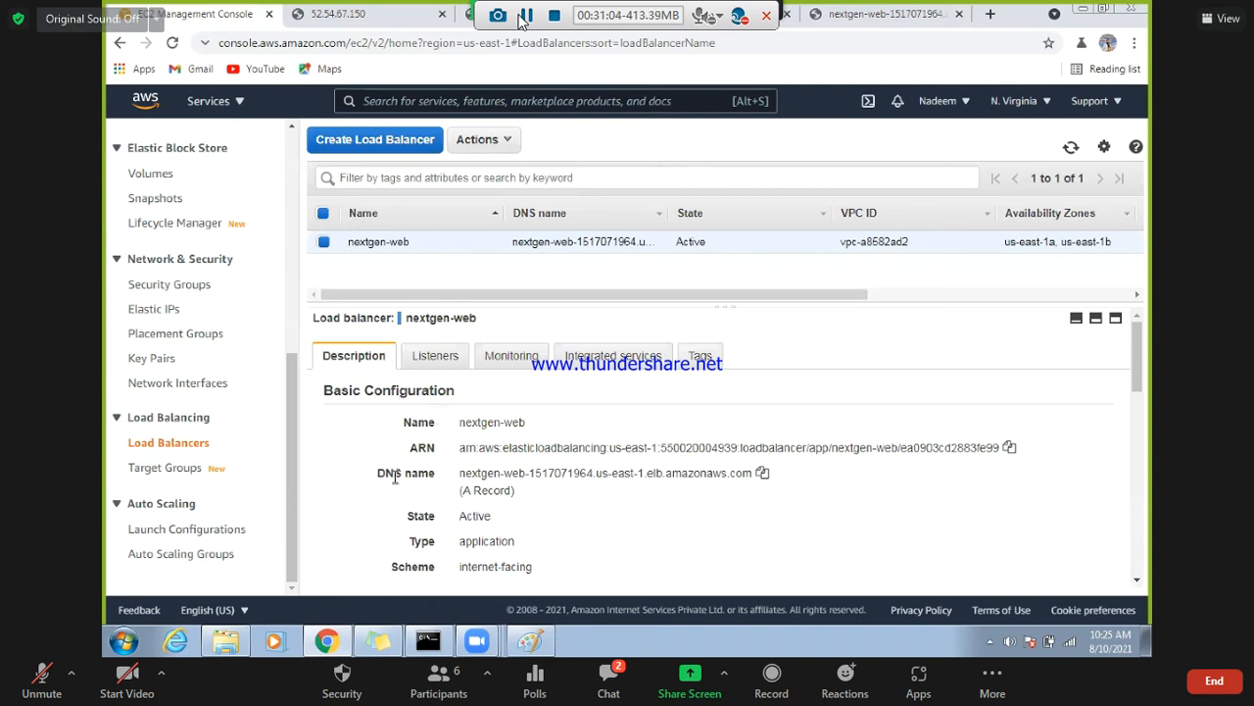
pyautogui.moveTo(379, 472); pyautogui.dragTo(676, 478)
pyautogui.click(691, 500)
pyautogui.click(762, 473)
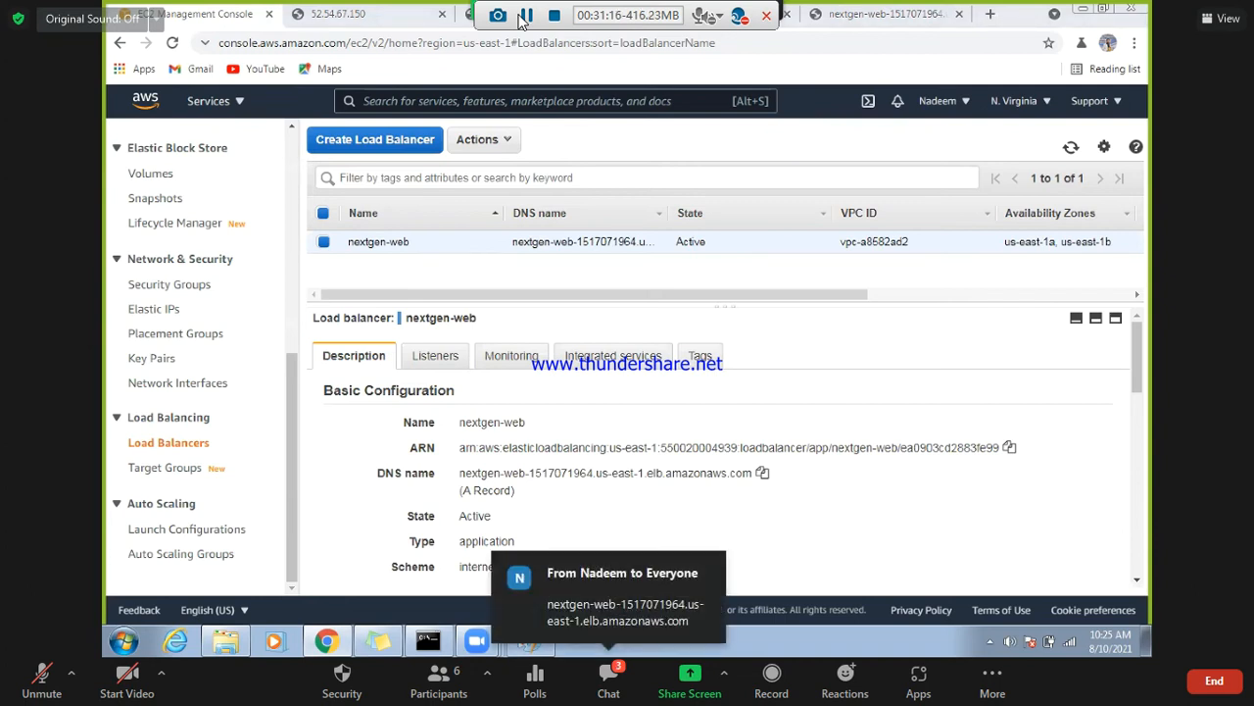
# - Close the browser tabs showing the nextgen-web page and the compute-1 server page
pyautogui.click(958, 13)
pyautogui.click(878, 14)
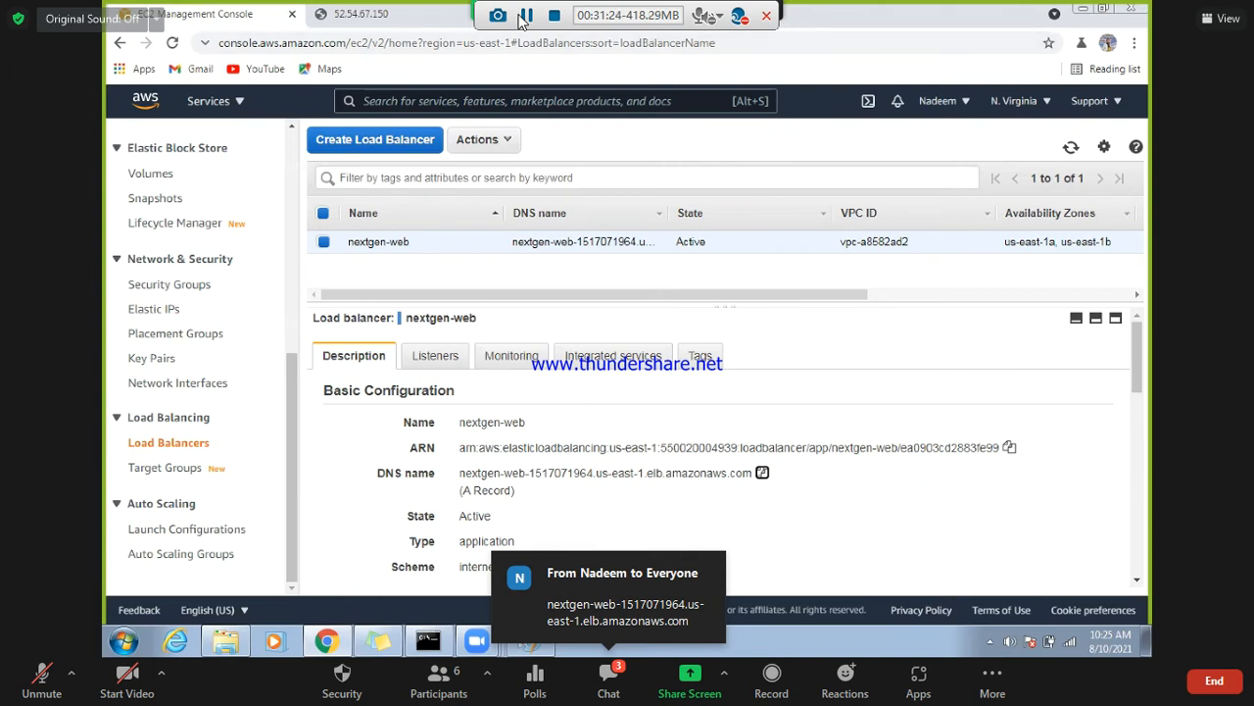
# - Close the 52.54.67.150 page and load the copied nextgen-web DNS name in a new browser tab
pyautogui.click(369, 14)
pyautogui.click(323, 15)
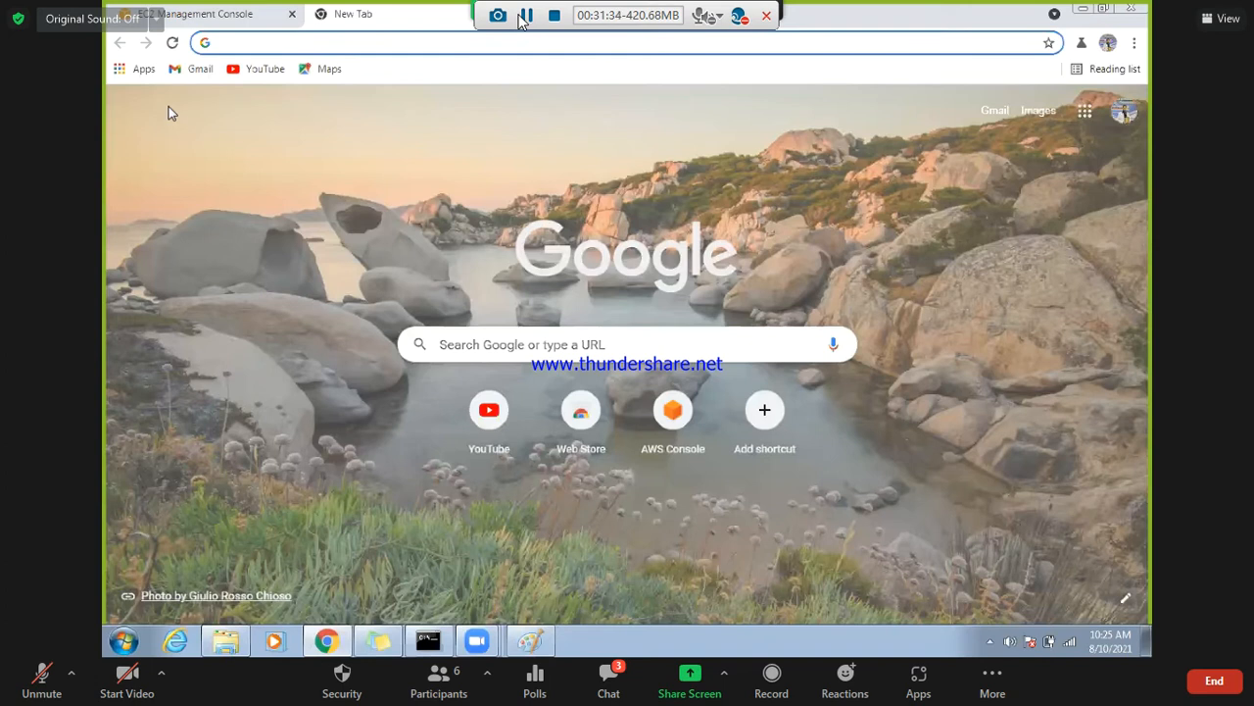
pyautogui.hotkey('ctrl', 'v')
pyautogui.press('Return')
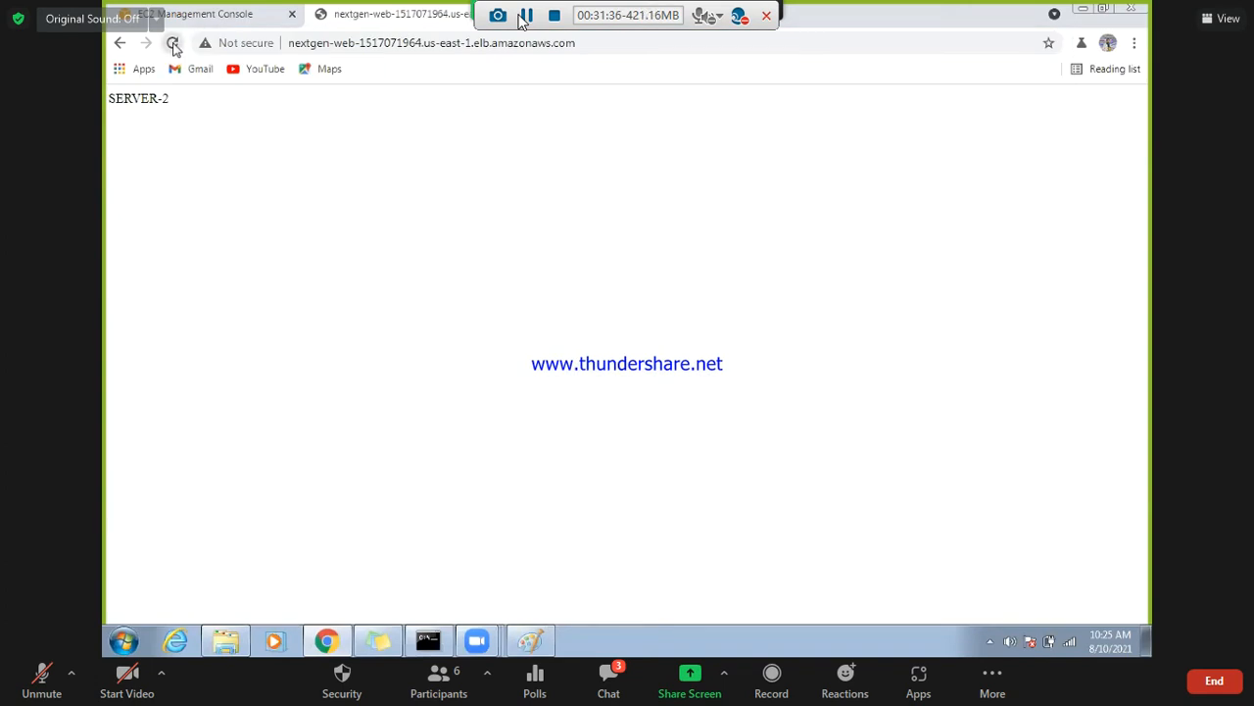
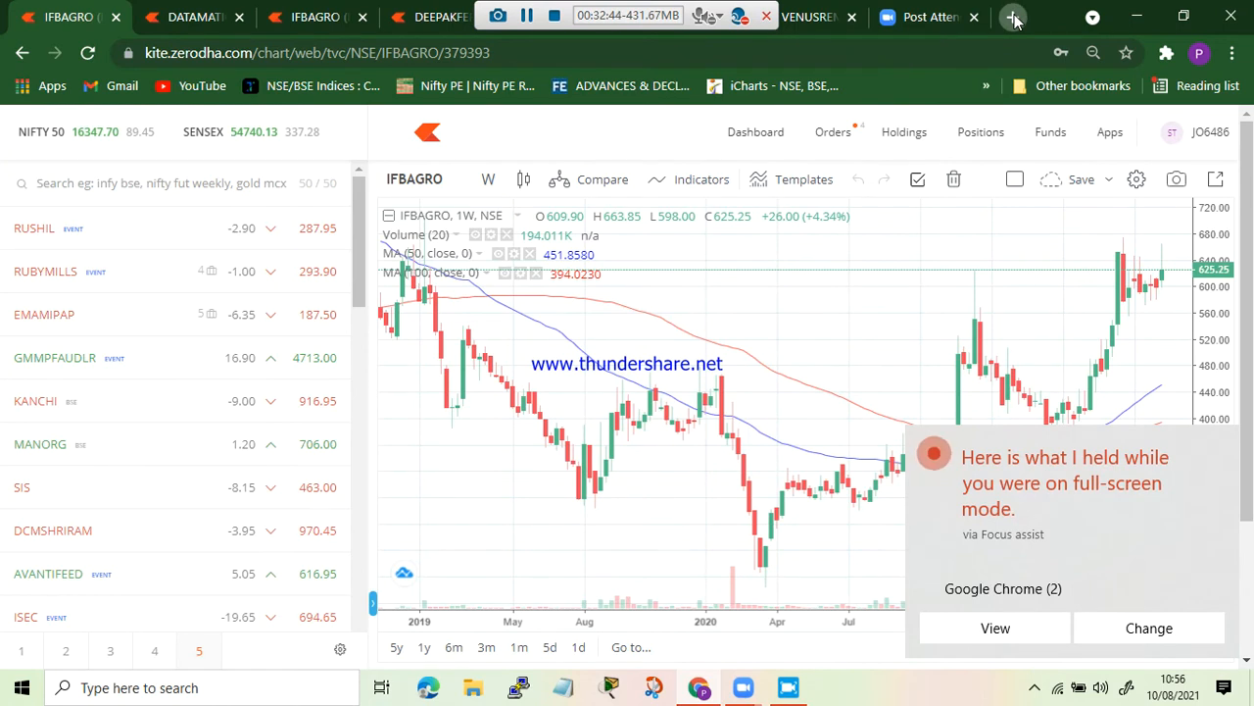
pyautogui.click(1015, 18)
pyautogui.moveTo(966, 22); pyautogui.dragTo(883, 62)
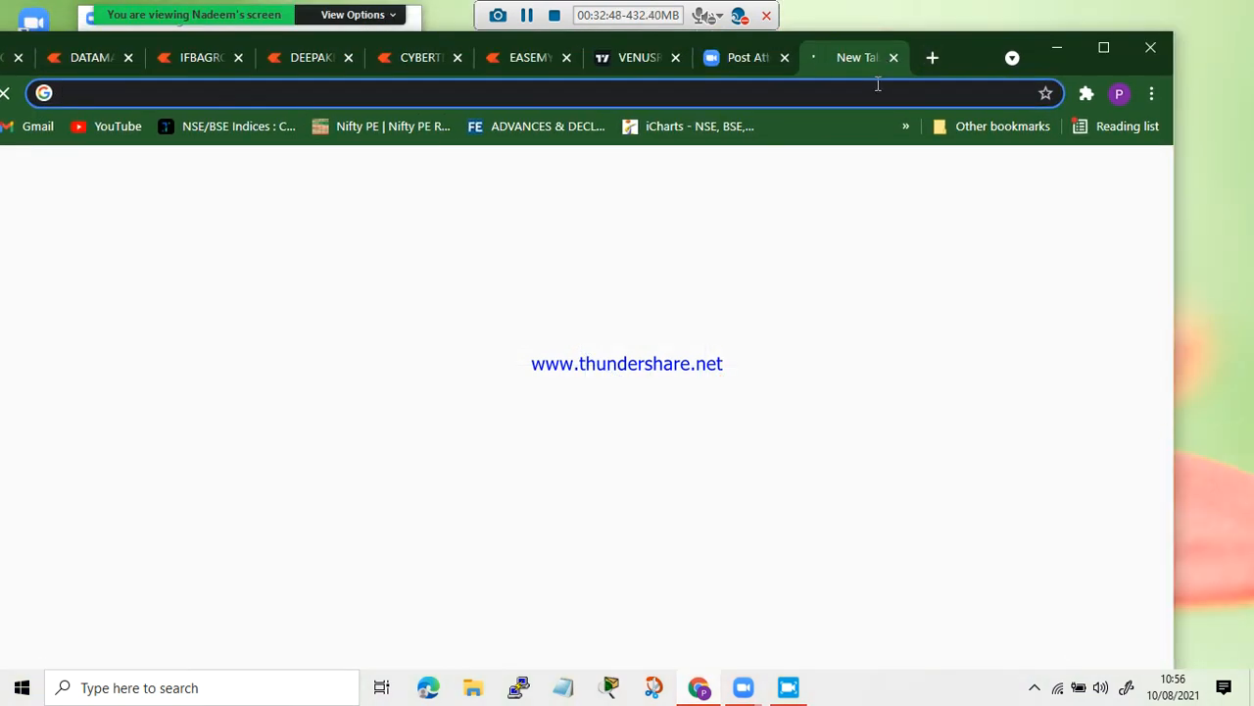
pyautogui.hotkey('ctrl', 'v')
pyautogui.press('Return')
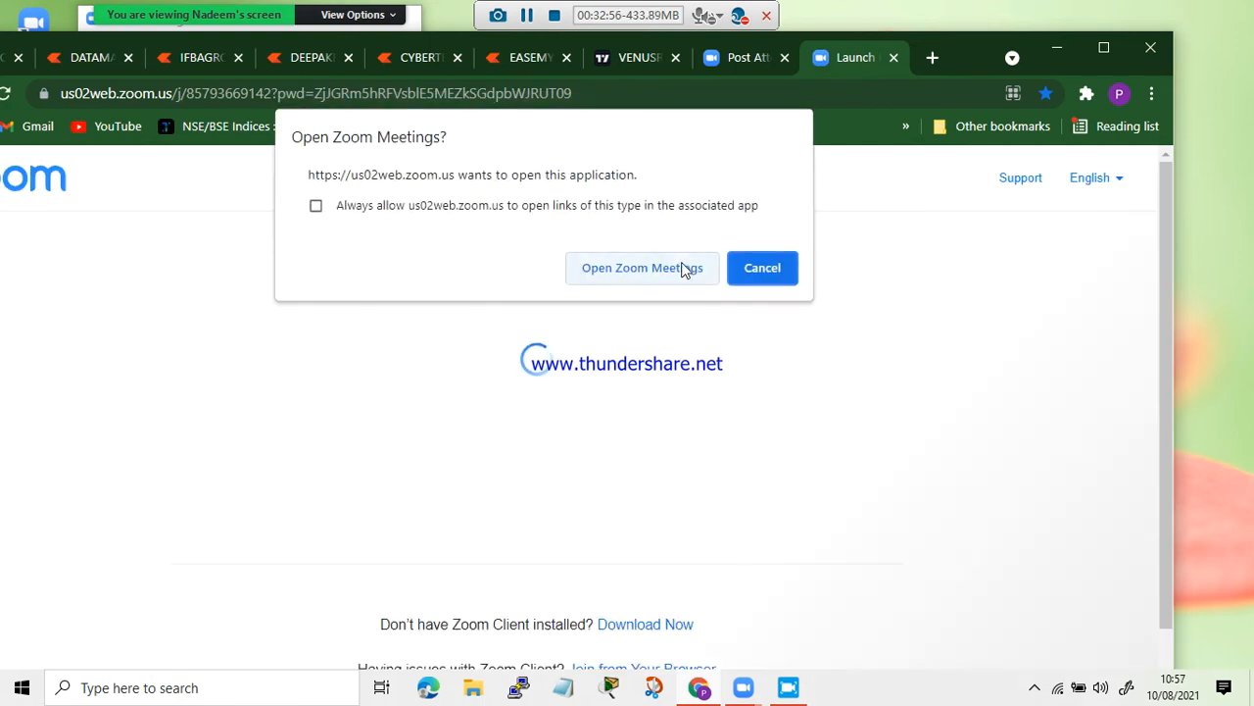
pyautogui.click(760, 273)
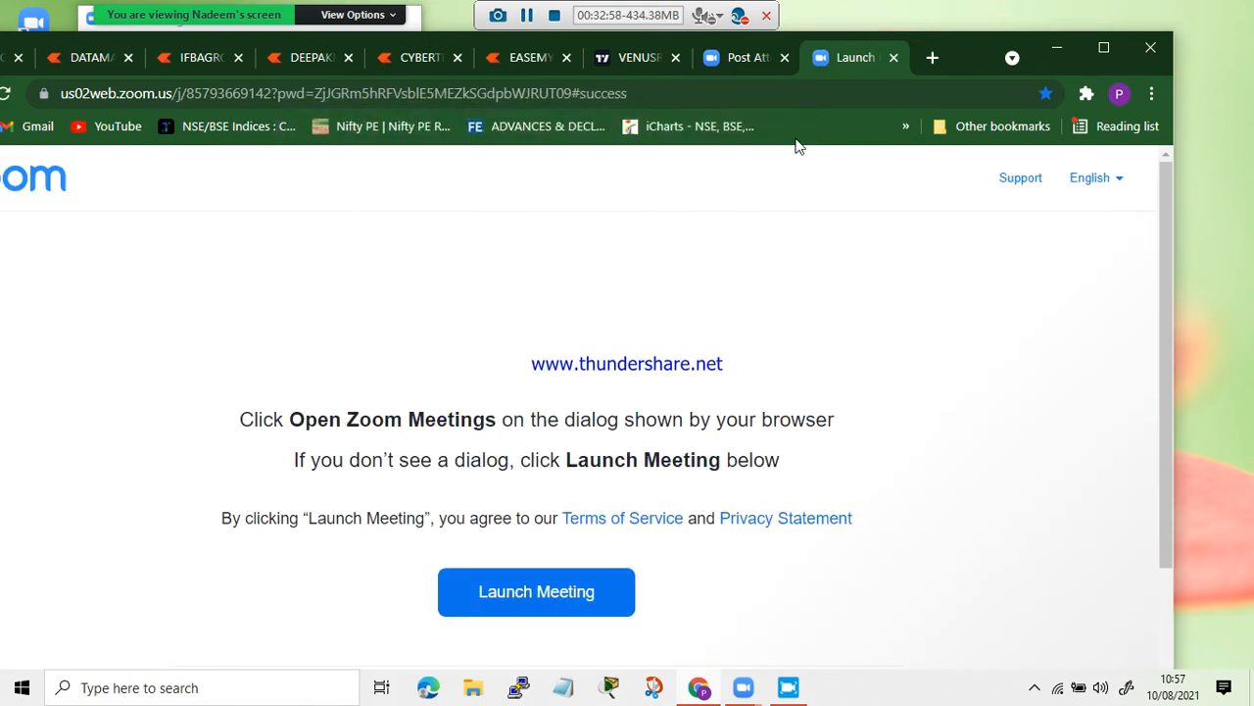
pyautogui.moveTo(752, 689)
pyautogui.click(714, 627)
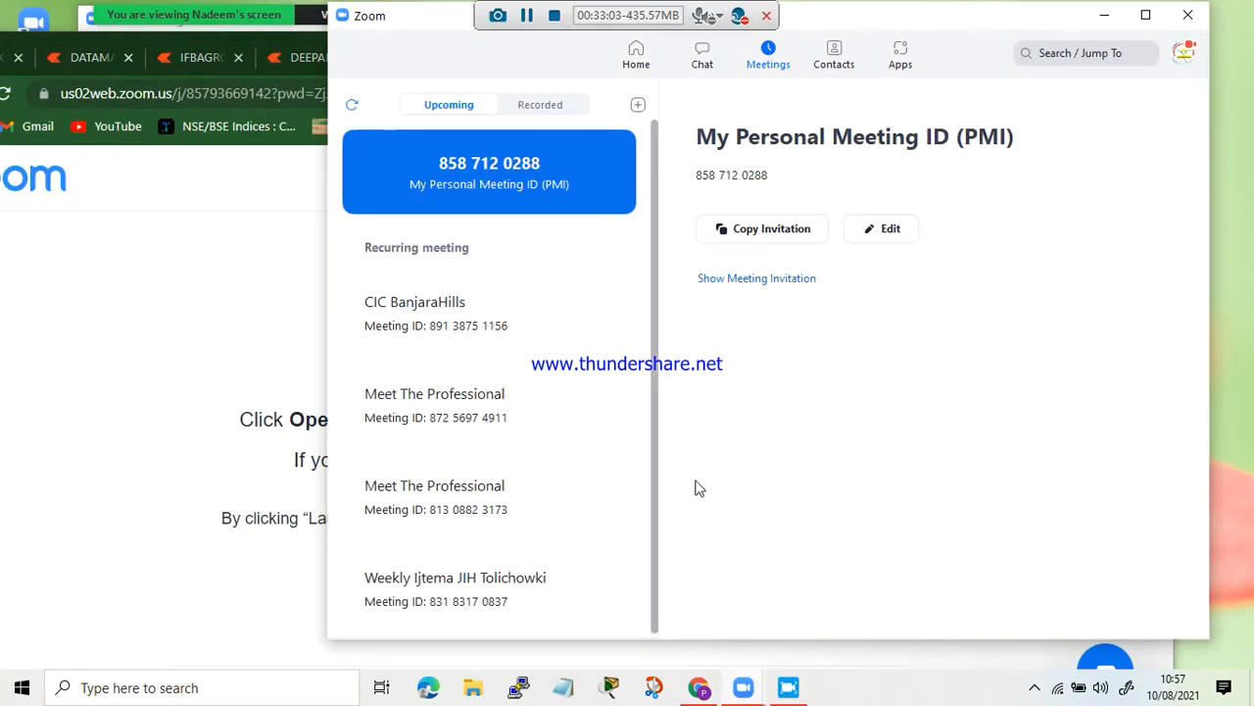
pyautogui.click(1103, 16)
pyautogui.click(534, 17)
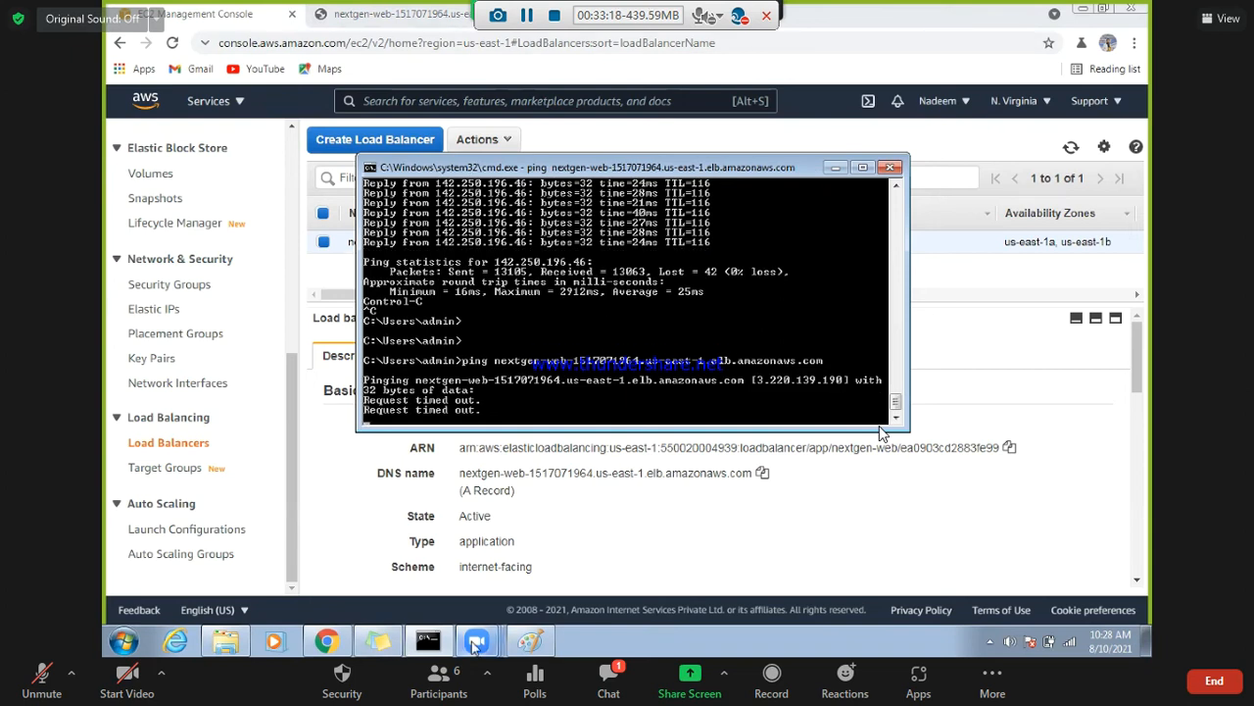
pyautogui.moveTo(476, 643)
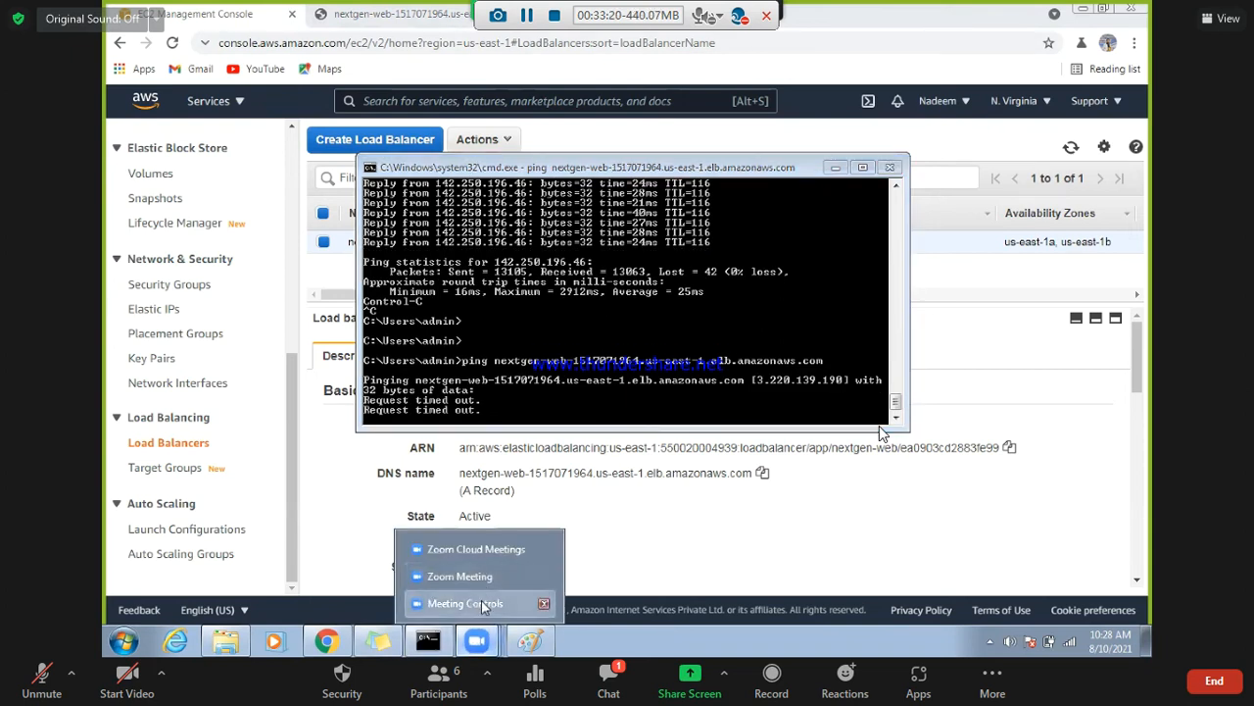
pyautogui.click(481, 604)
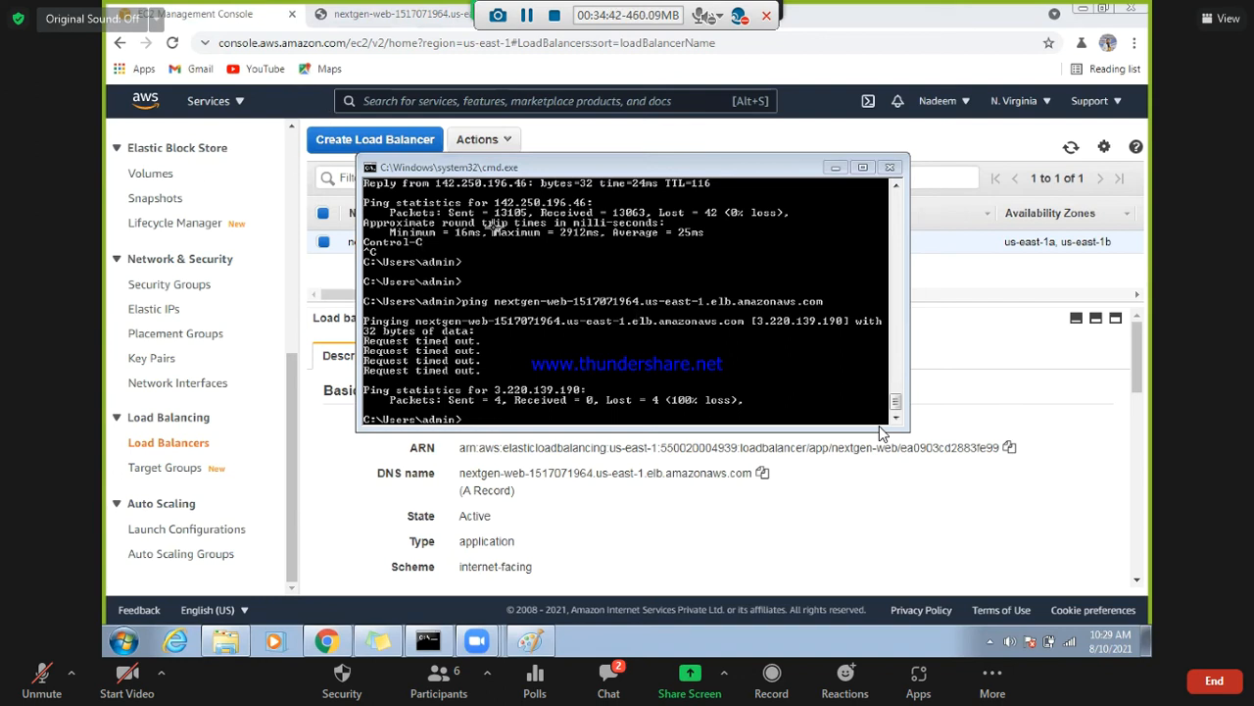
# - Switch to Paint, start a blank drawing without saving the old diagram, and draw a black cloud callout near the canvas's upper-left corner
pyautogui.hotkey('alt', 'Tab')
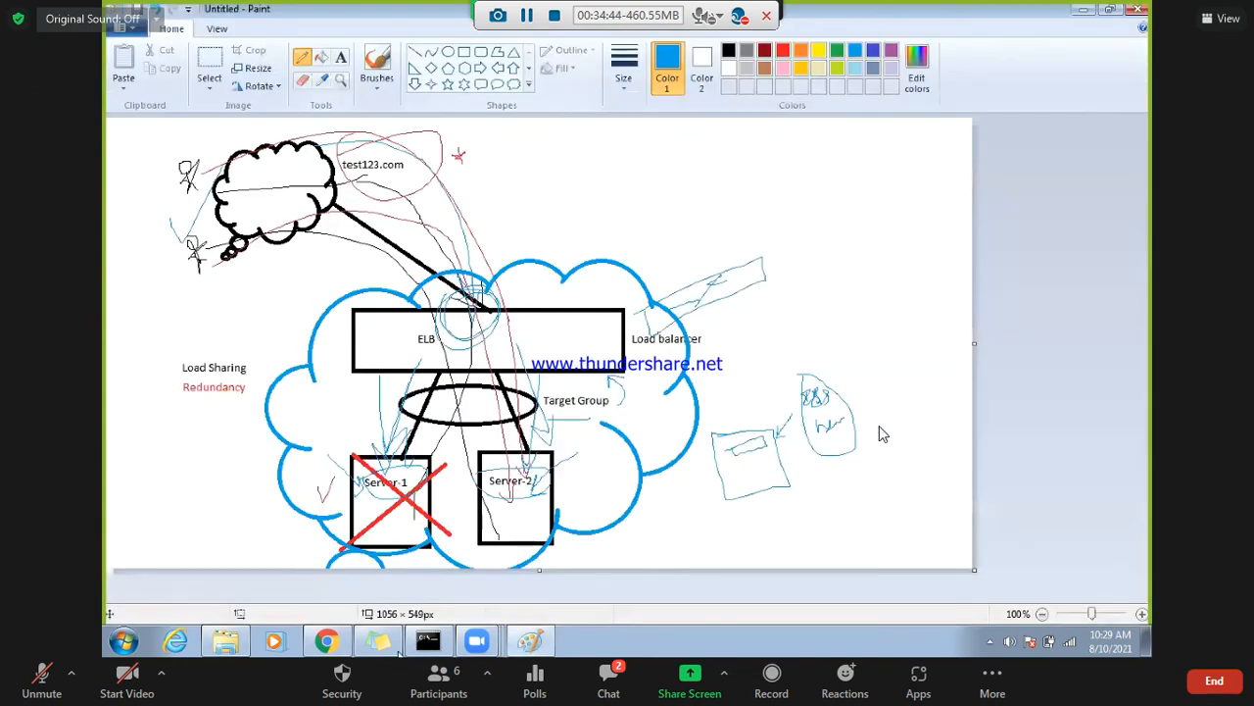
pyautogui.hotkey('ctrl', 'n')
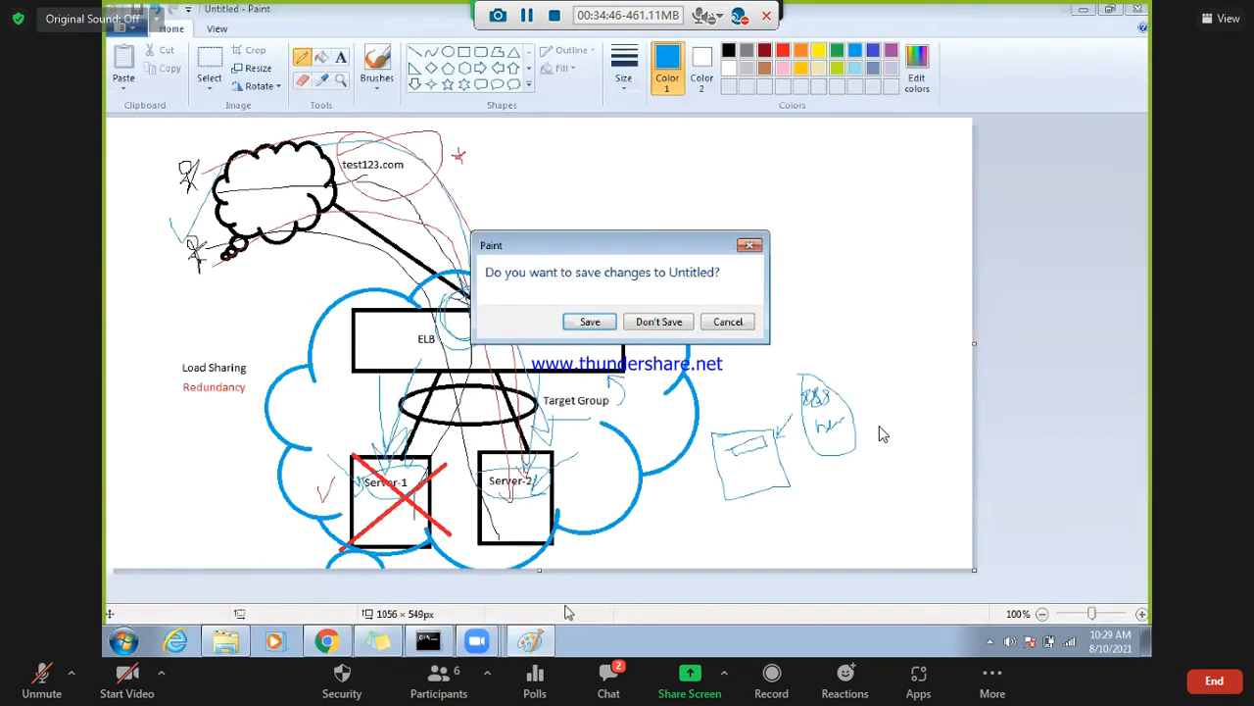
pyautogui.press('n')
pyautogui.moveTo(476, 640)
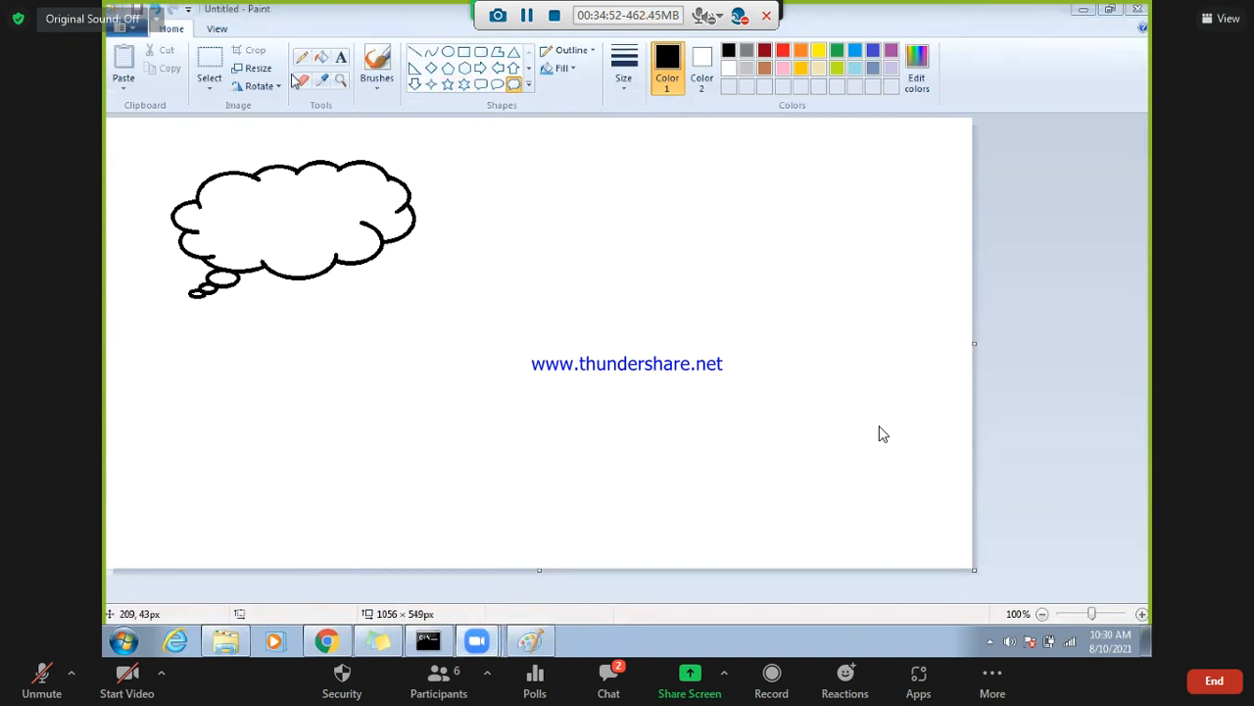
# - Add the text 3.220.139.190 above the cloud, with an empty line inserted before it
pyautogui.click(341, 57)
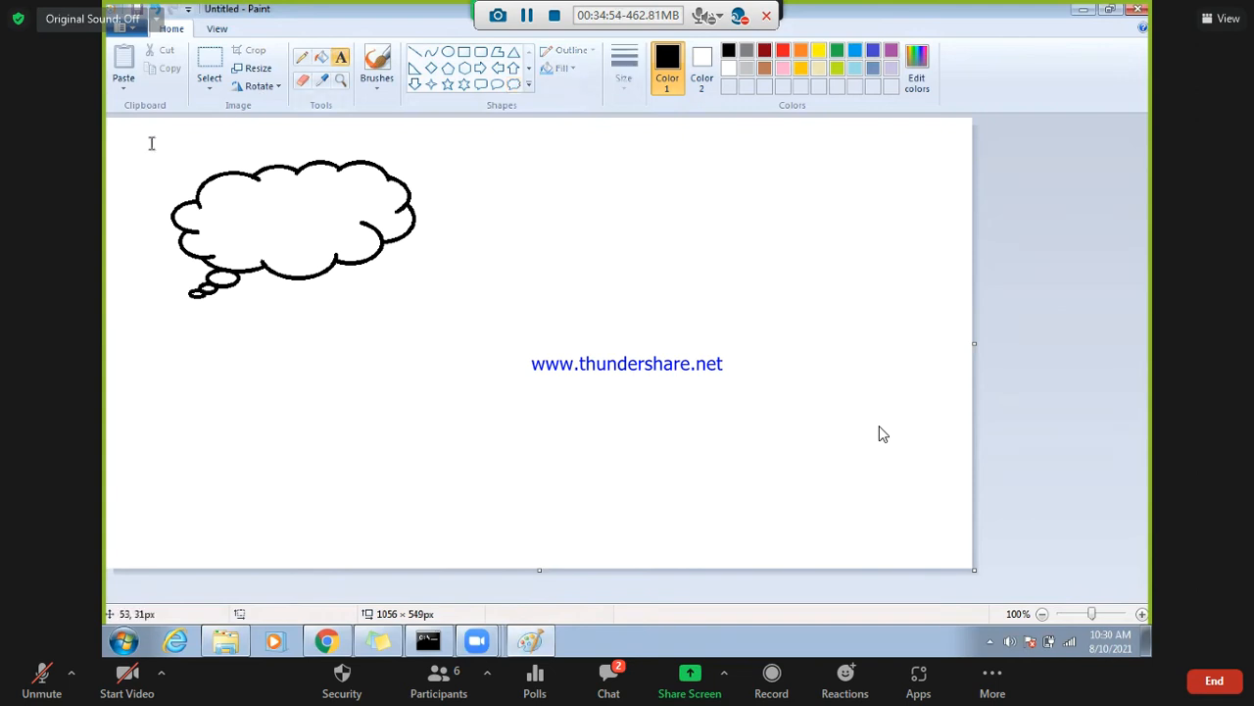
pyautogui.click(152, 143)
pyautogui.write('3.220.139.190')
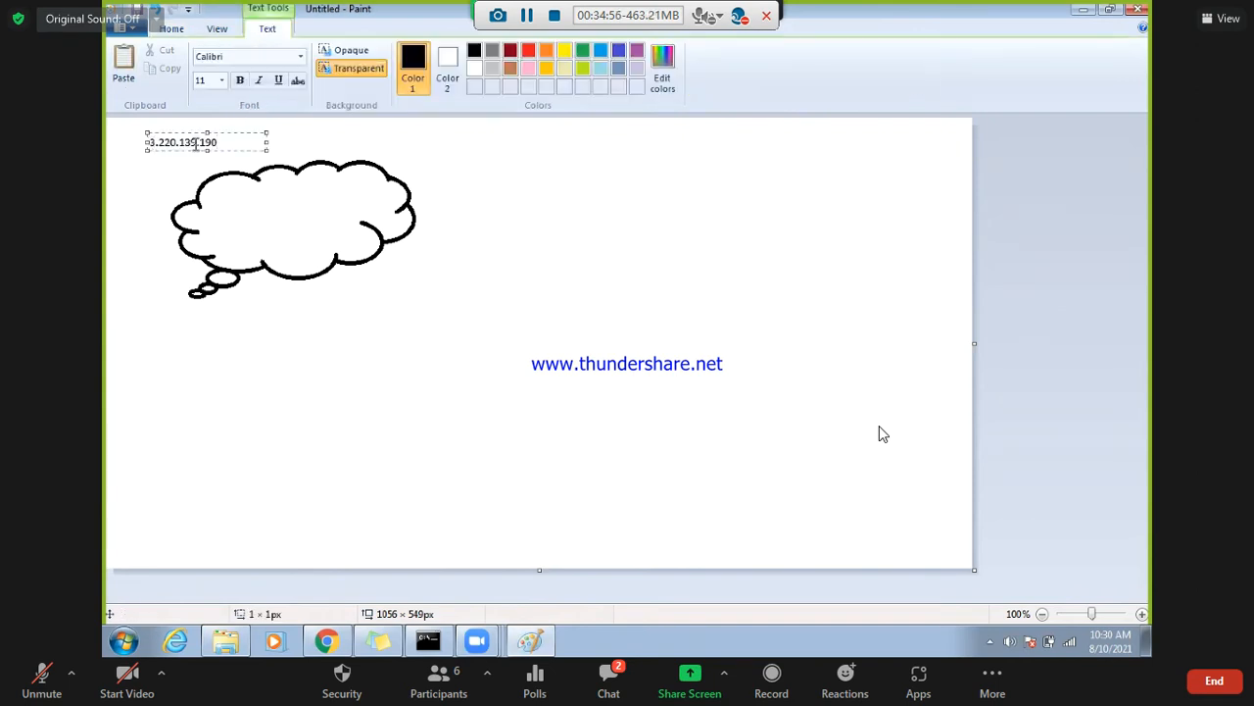
pyautogui.moveTo(149, 142); pyautogui.dragTo(152, 141)
pyautogui.press('Return')
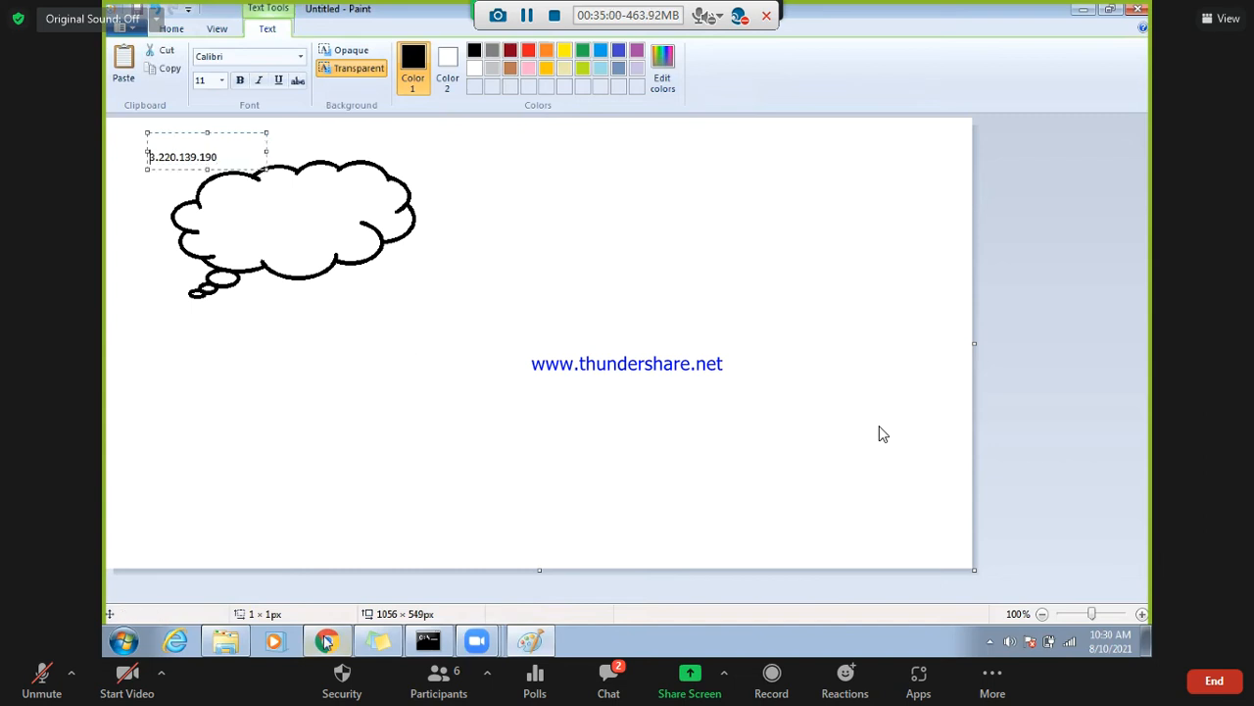
# - Copy the nextgen-web DNS name from the EC2 console, paste it above the IP address in Paint and widen the text box to fit one line
pyautogui.hotkey('alt', 'Tab')
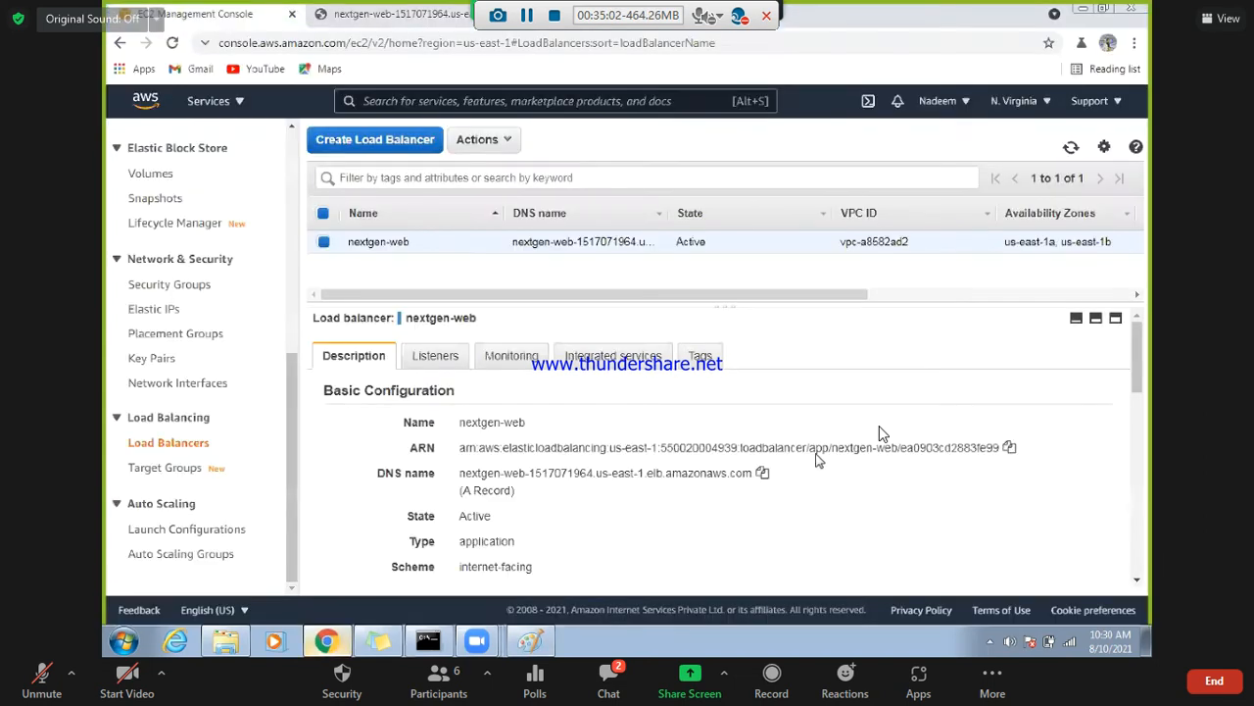
pyautogui.click(763, 472)
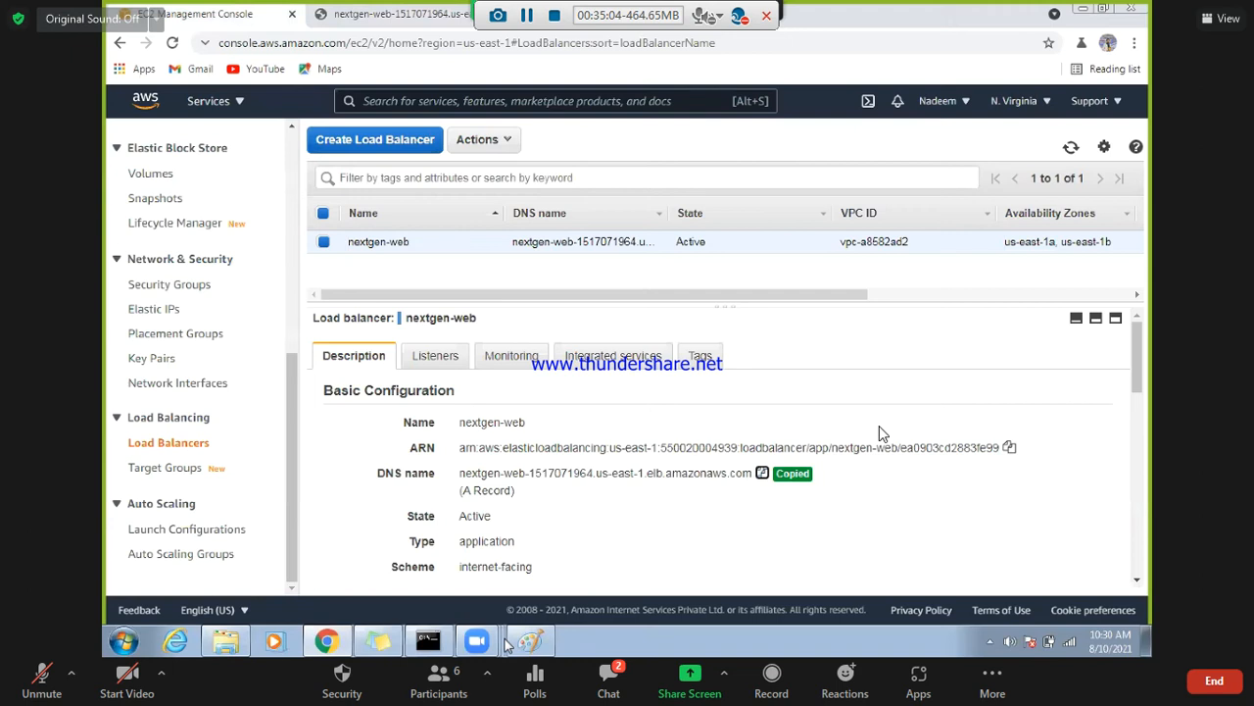
pyautogui.hotkey('alt', 'Tab')
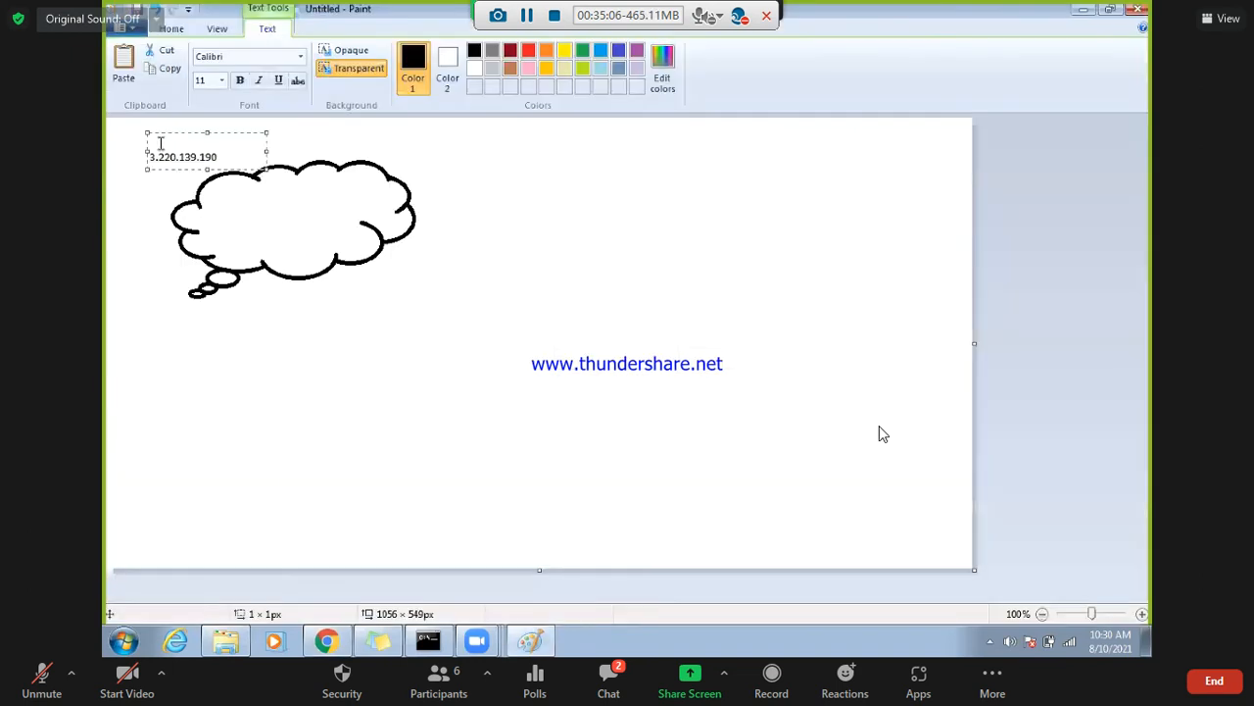
pyautogui.hotkey('ctrl', 'v')
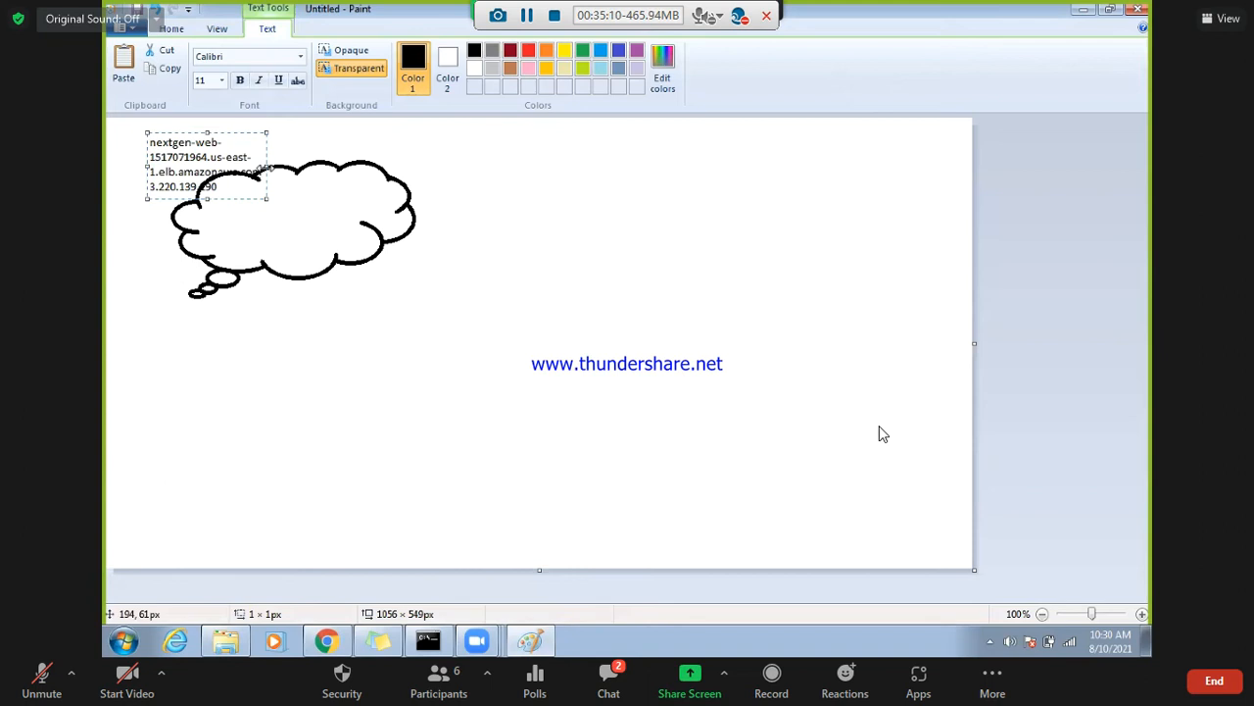
pyautogui.moveTo(268, 164); pyautogui.dragTo(422, 165)
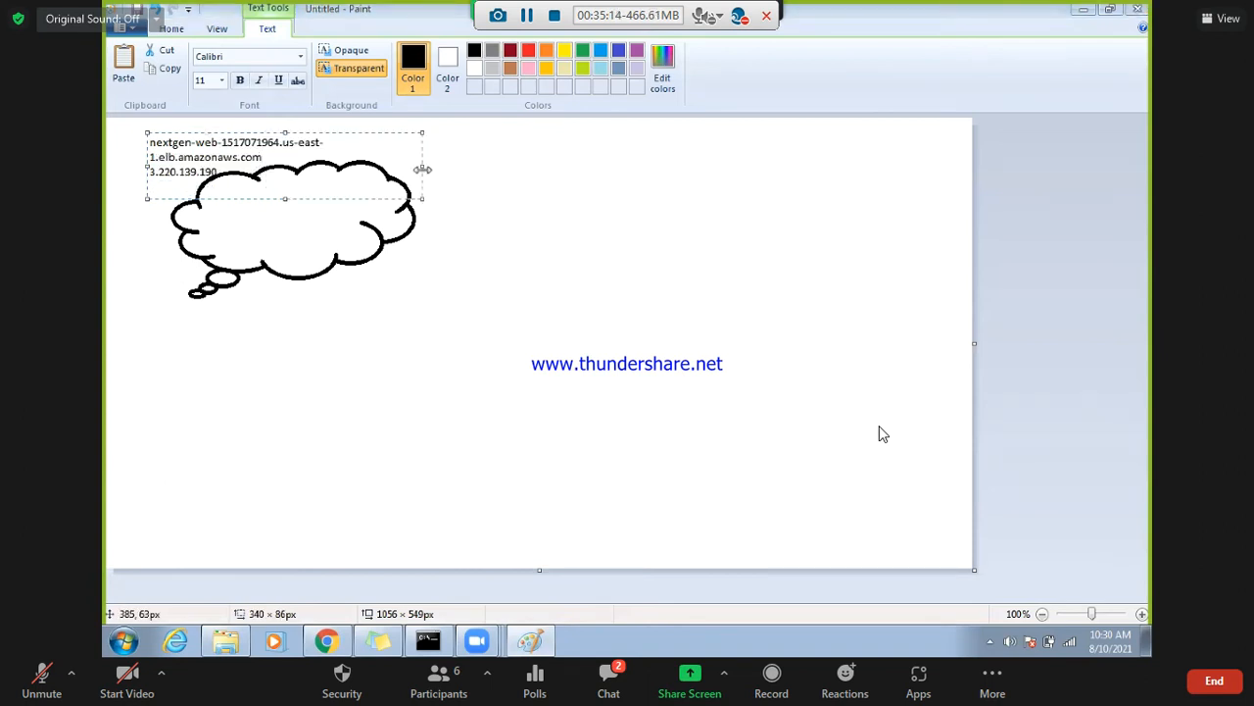
pyautogui.moveTo(422, 169); pyautogui.dragTo(574, 167)
pyautogui.click(506, 235)
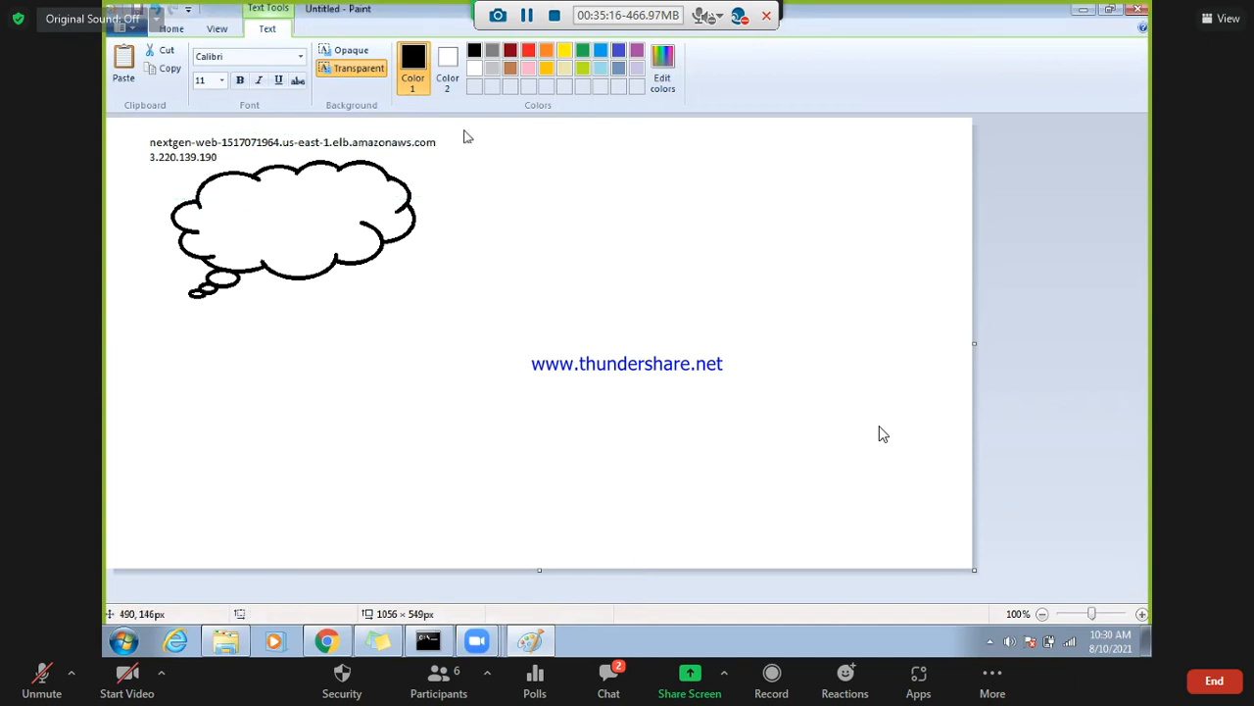
# - Draw a second cloud callout to the lower right of the first one and label it AWS
pyautogui.click(514, 84)
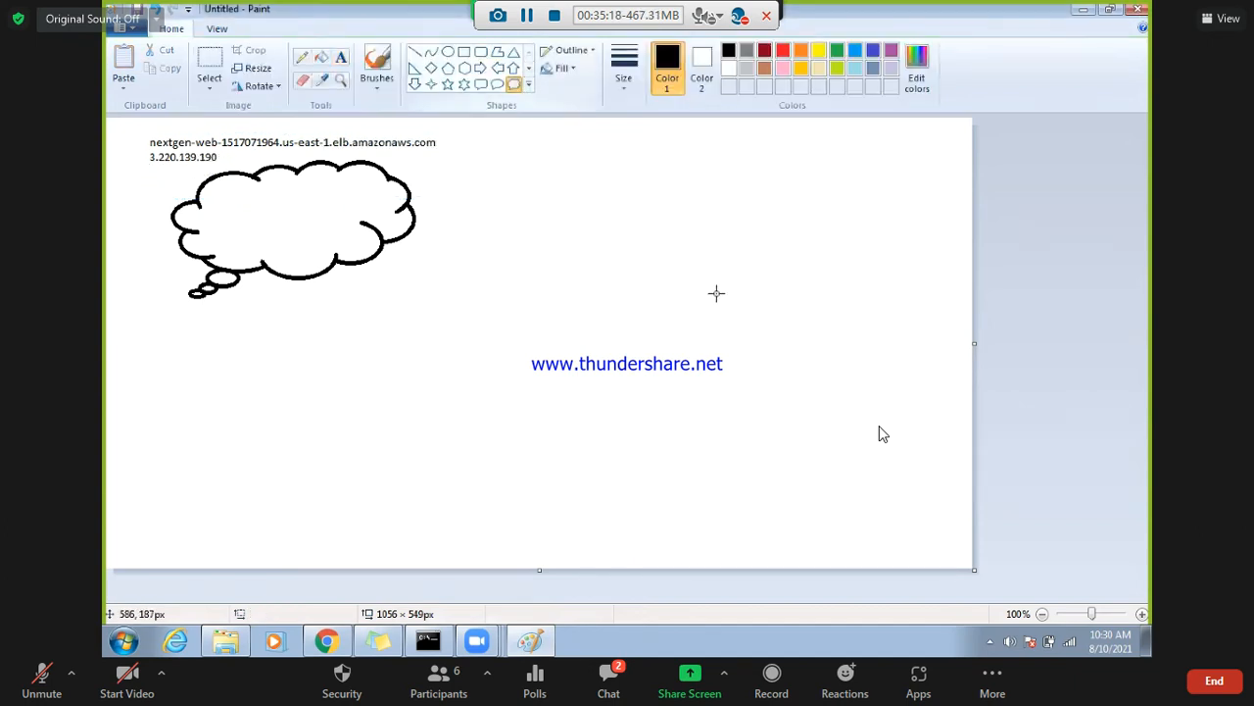
pyautogui.moveTo(542, 269); pyautogui.dragTo(820, 438)
pyautogui.click(532, 134)
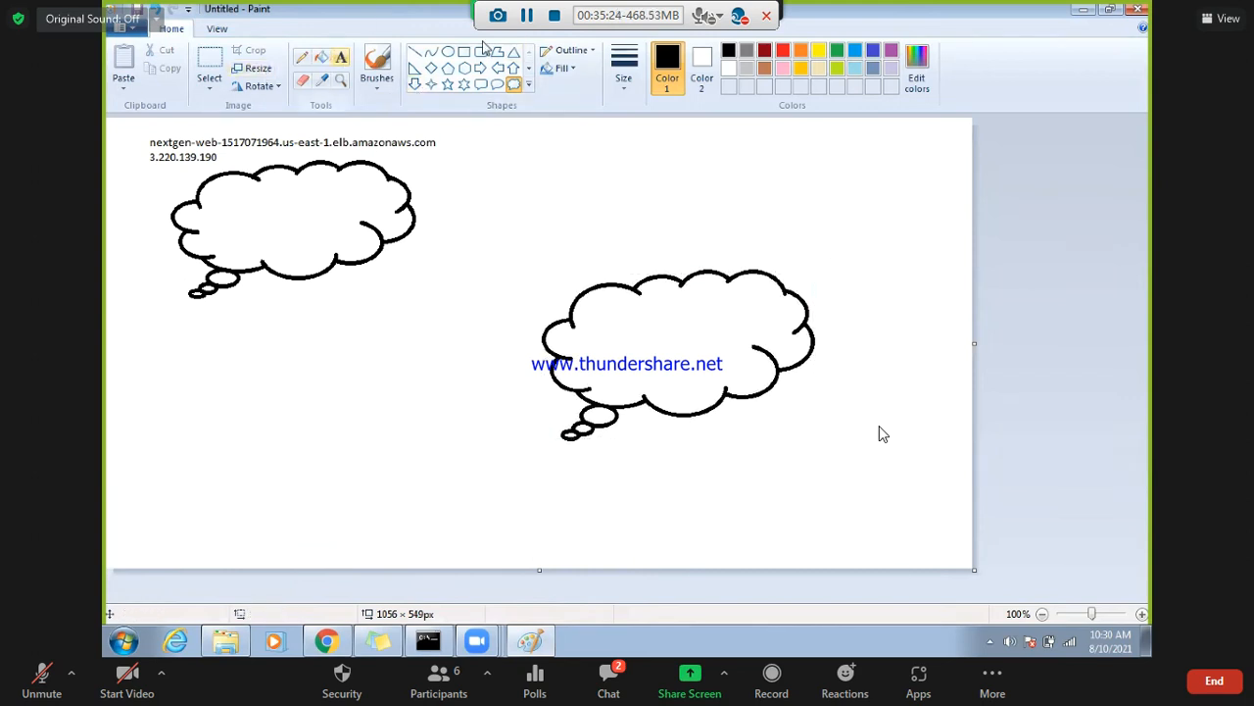
pyautogui.click(340, 56)
pyautogui.click(822, 349)
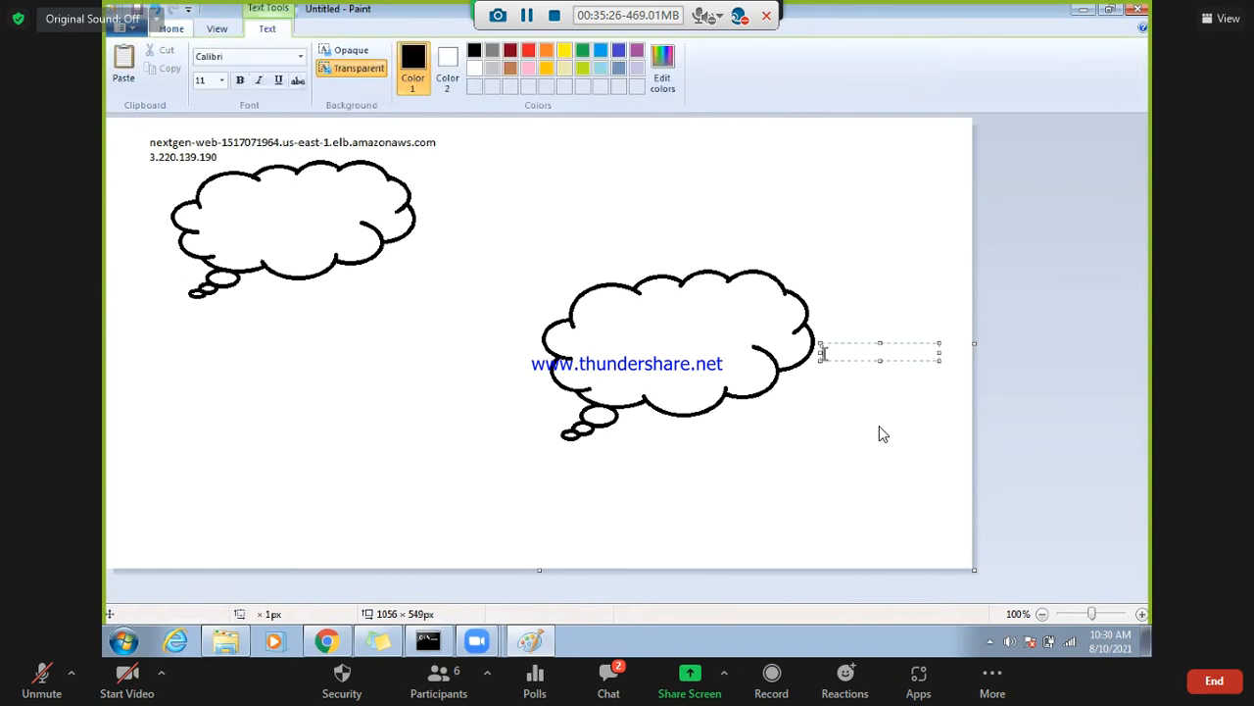
pyautogui.write('AWS')
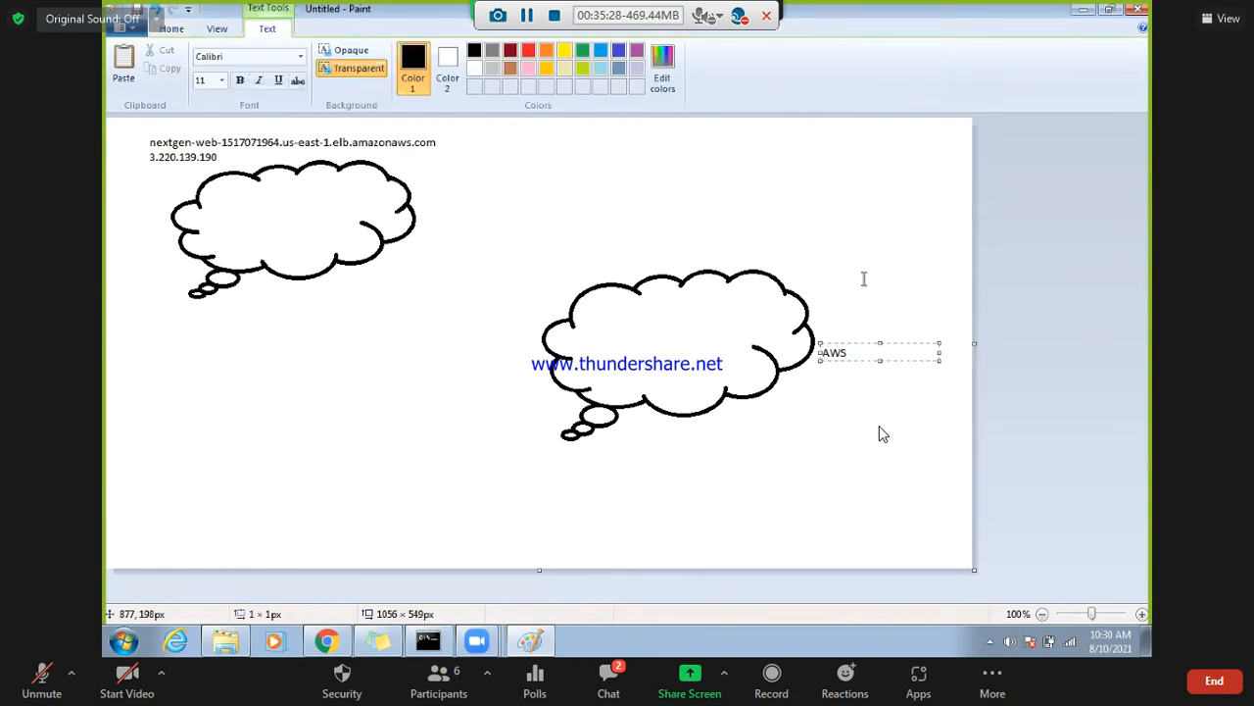
pyautogui.click(533, 195)
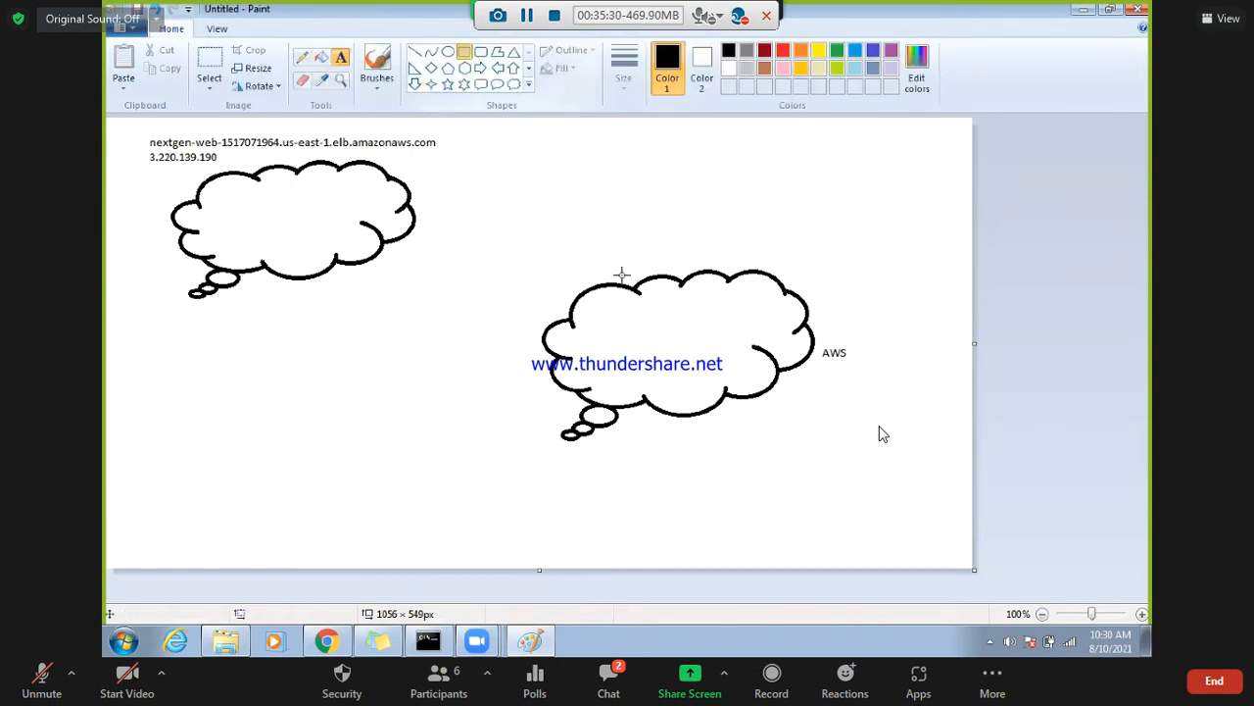
# - Draw a thin rectangle inside the AWS cloud and a straight line of about 324 × 170 px from the DNS name to it
pyautogui.click(464, 52)
pyautogui.moveTo(598, 310); pyautogui.dragTo(757, 321)
pyautogui.click(563, 181)
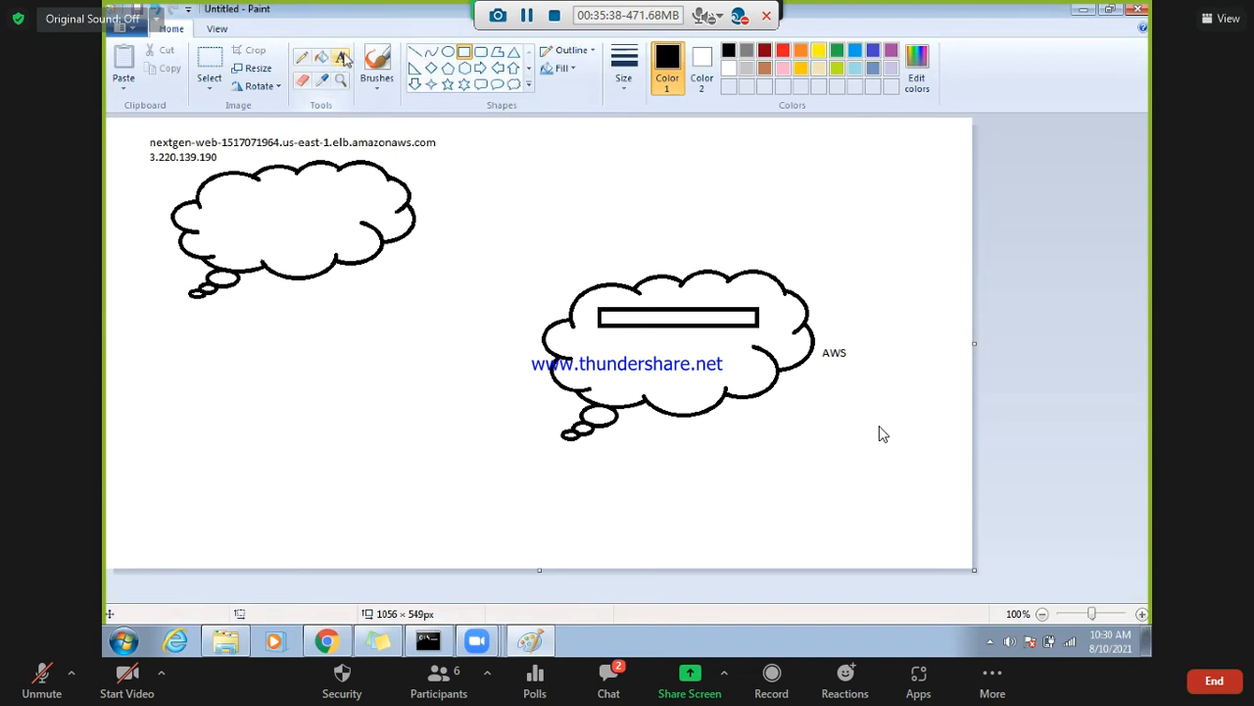
pyautogui.click(414, 51)
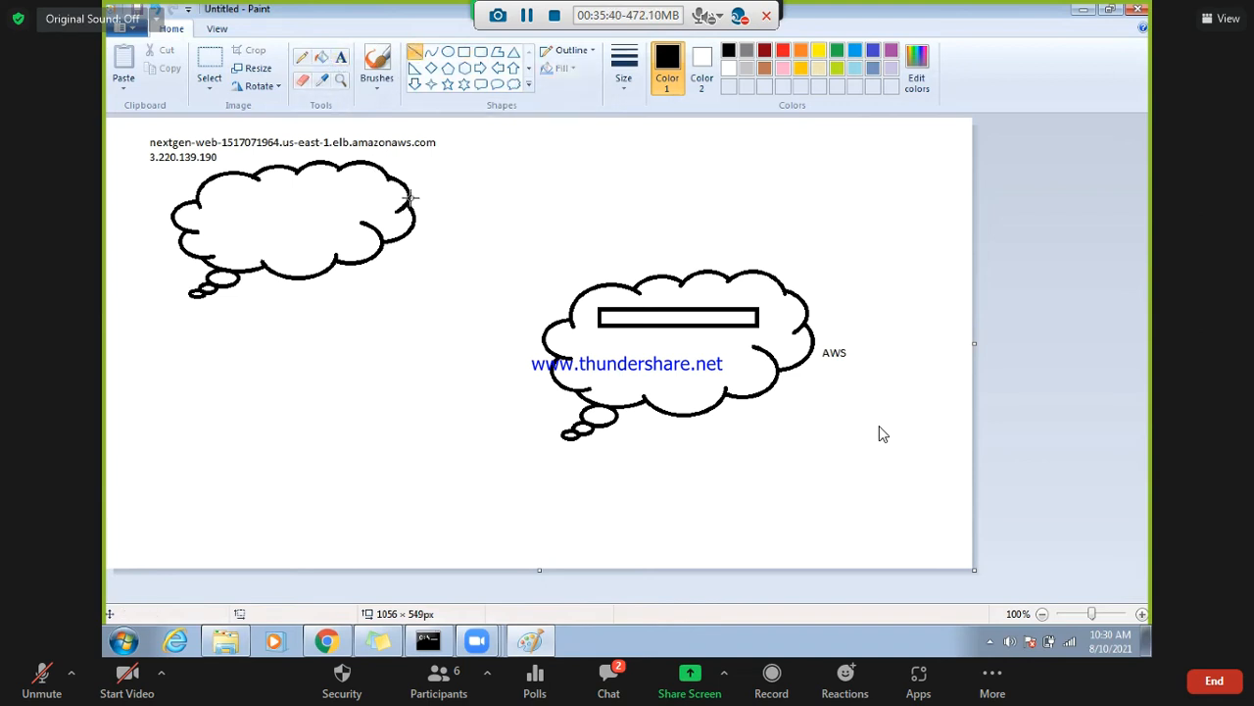
pyautogui.moveTo(390, 152)
pyautogui.mouseDown()
pyautogui.moveTo(551, 223)
pyautogui.moveTo(667, 294)
pyautogui.moveTo(666, 309)
pyautogui.mouseUp()
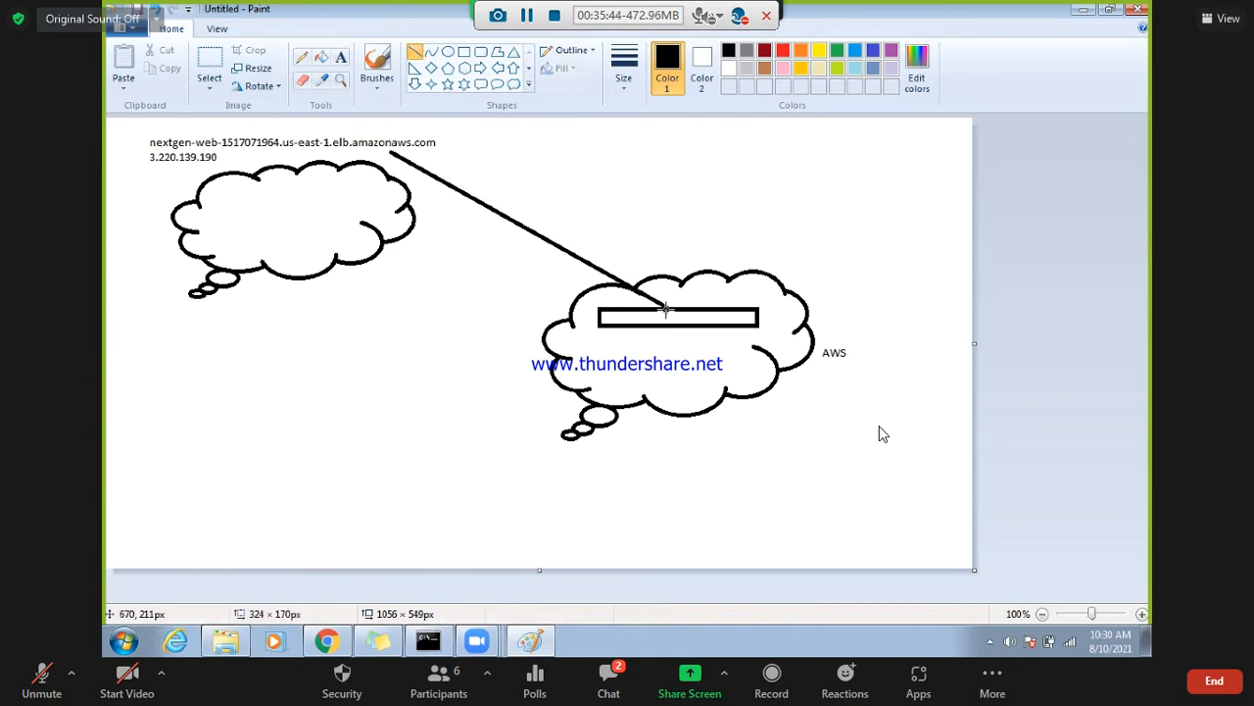
pyautogui.click(693, 147)
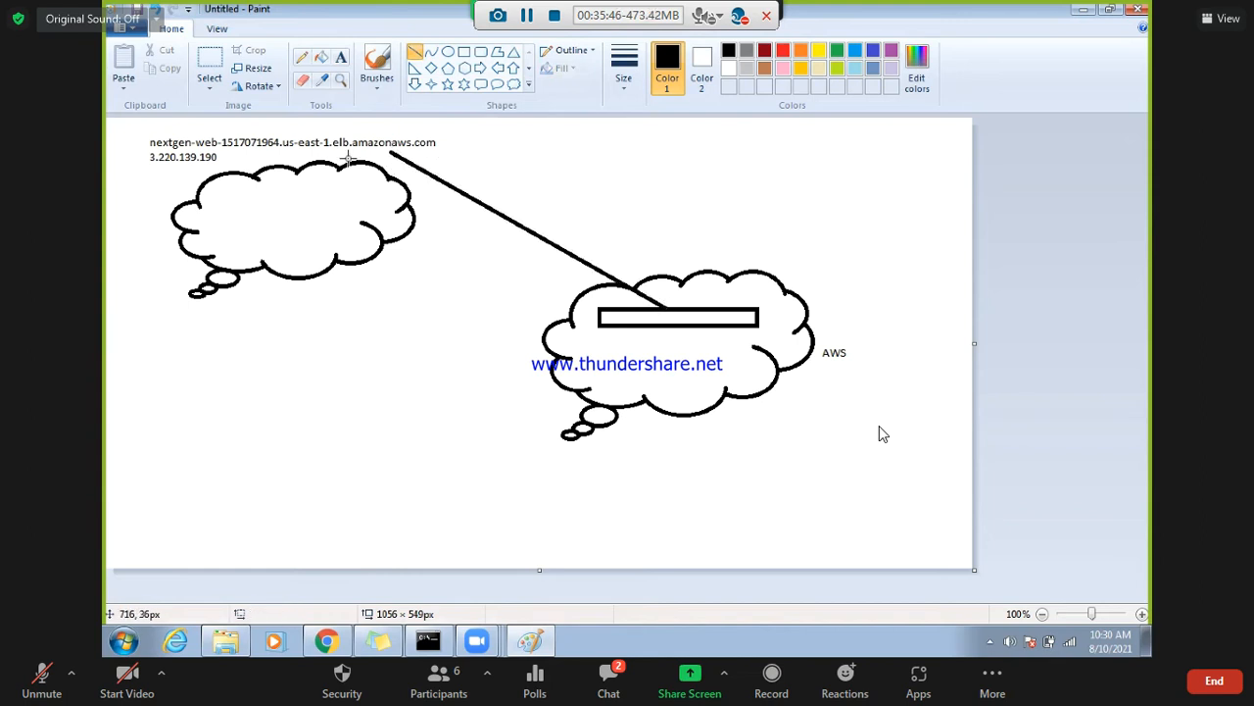
# - Draw a flat ellipse directly below the rectangle inside the AWS cloud, and select the Pencil tool
pyautogui.click(301, 57)
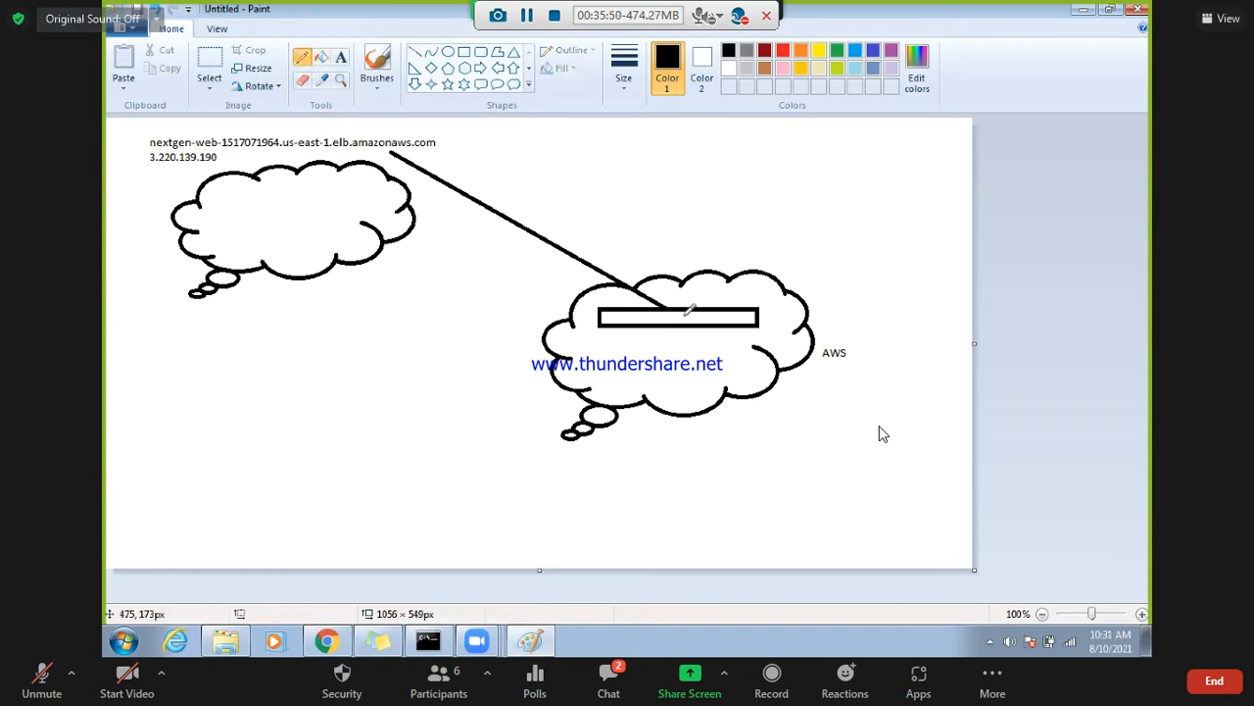
pyautogui.click(448, 51)
pyautogui.moveTo(638, 333)
pyautogui.mouseDown()
pyautogui.moveTo(725, 362)
pyautogui.moveTo(698, 343)
pyautogui.mouseUp()
pyautogui.click(736, 216)
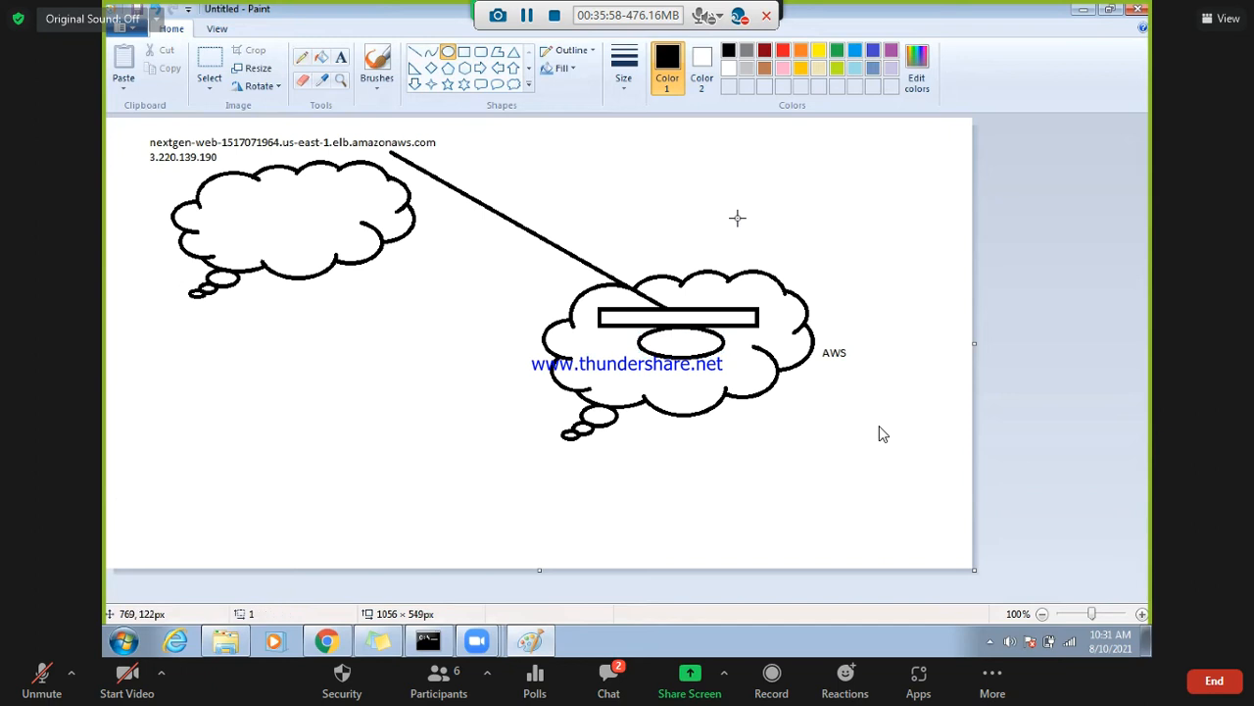
pyautogui.click(302, 58)
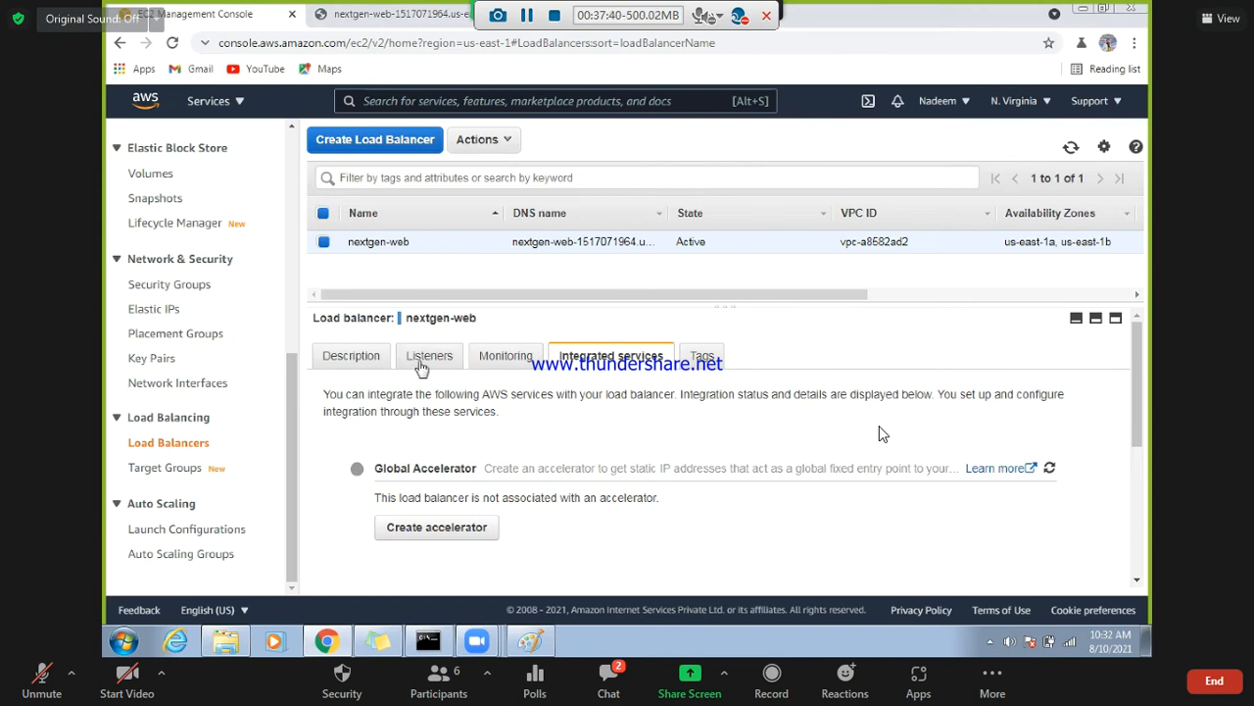
# - Show the description details of the nextgen-web load balancer in the EC2 console
pyautogui.click(353, 357)
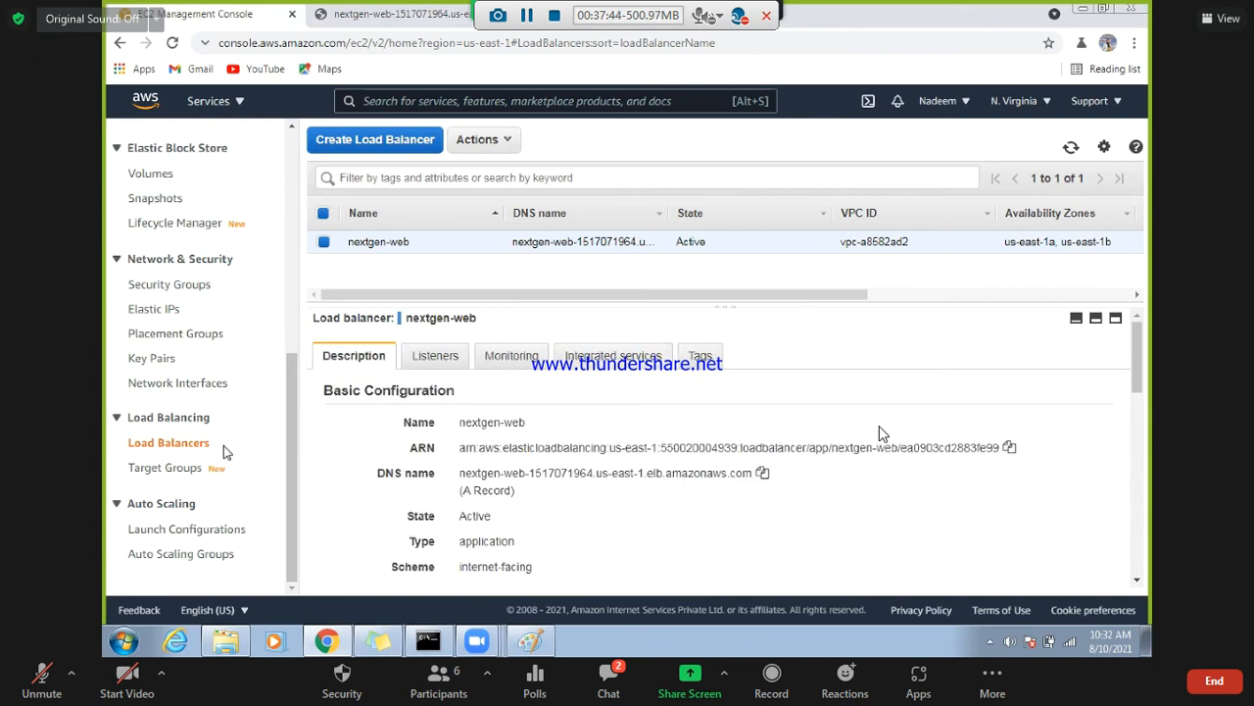
# - Review the listener of nextgen-web, then examine the details and monitoring graphs of the webservers target group
pyautogui.click(436, 356)
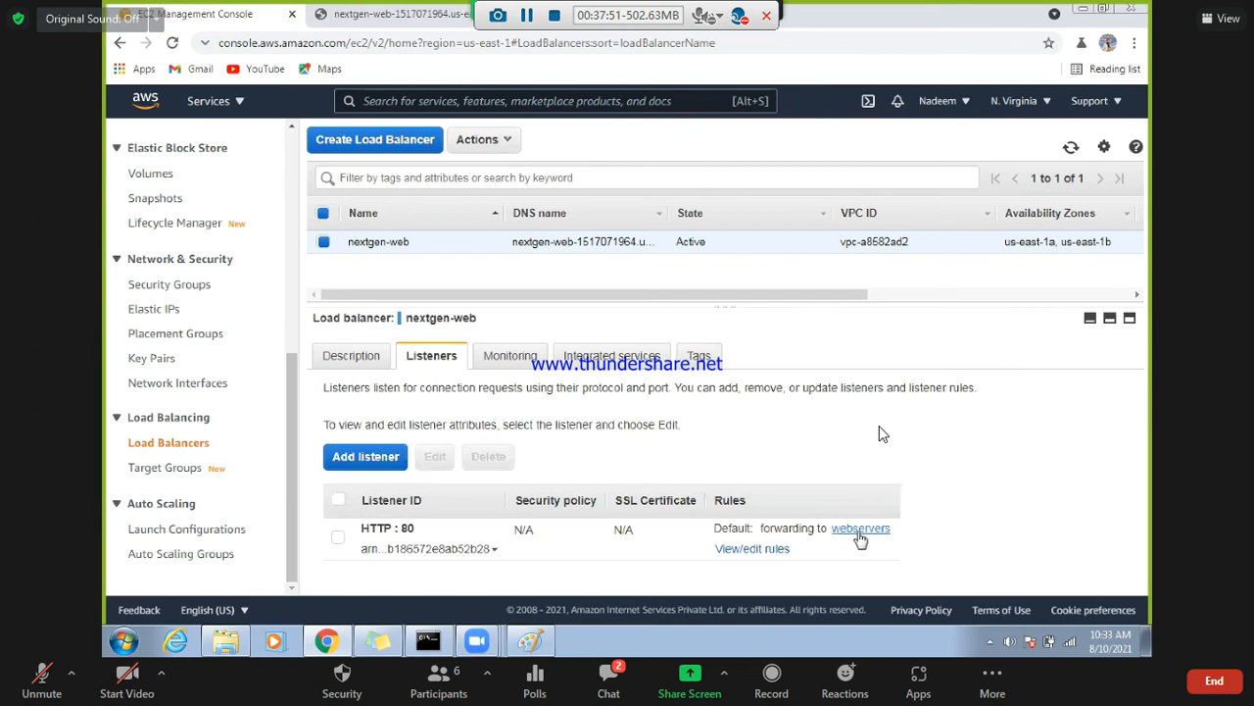
pyautogui.click(169, 469)
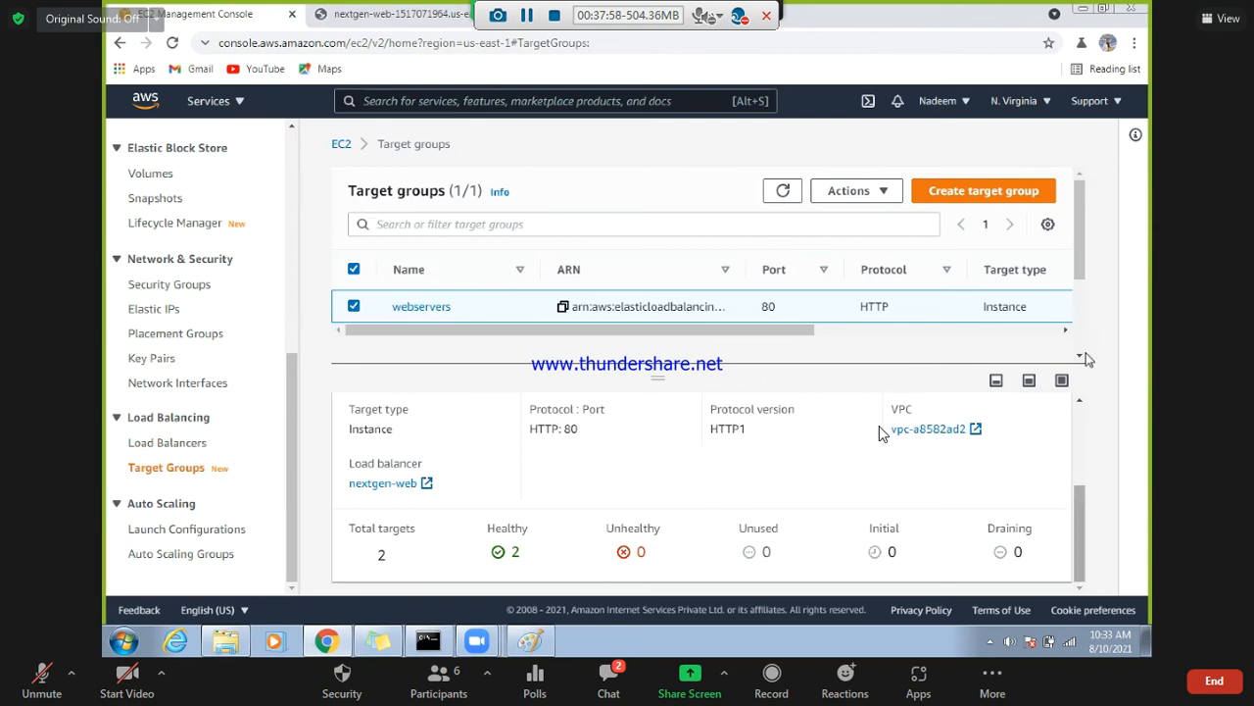
pyautogui.scroll(3, 879, 432)
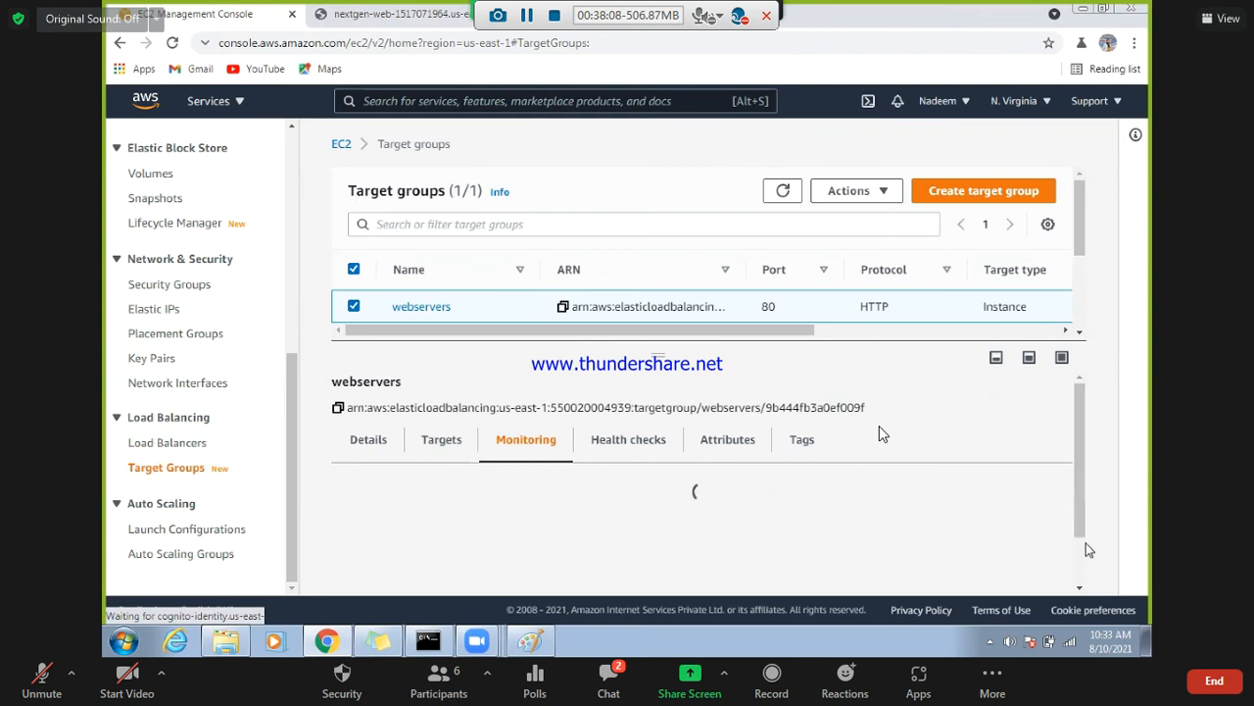
pyautogui.moveTo(1081, 495); pyautogui.dragTo(1081, 591)
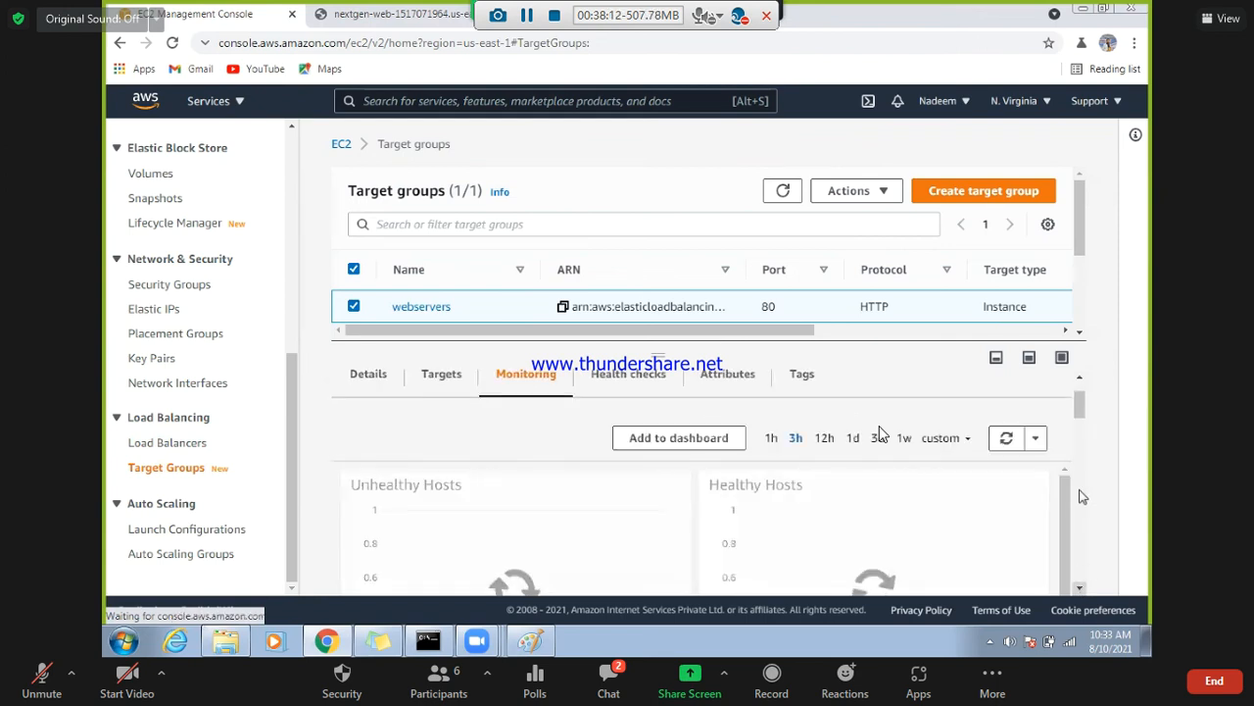
pyautogui.moveTo(1084, 415); pyautogui.dragTo(1084, 497)
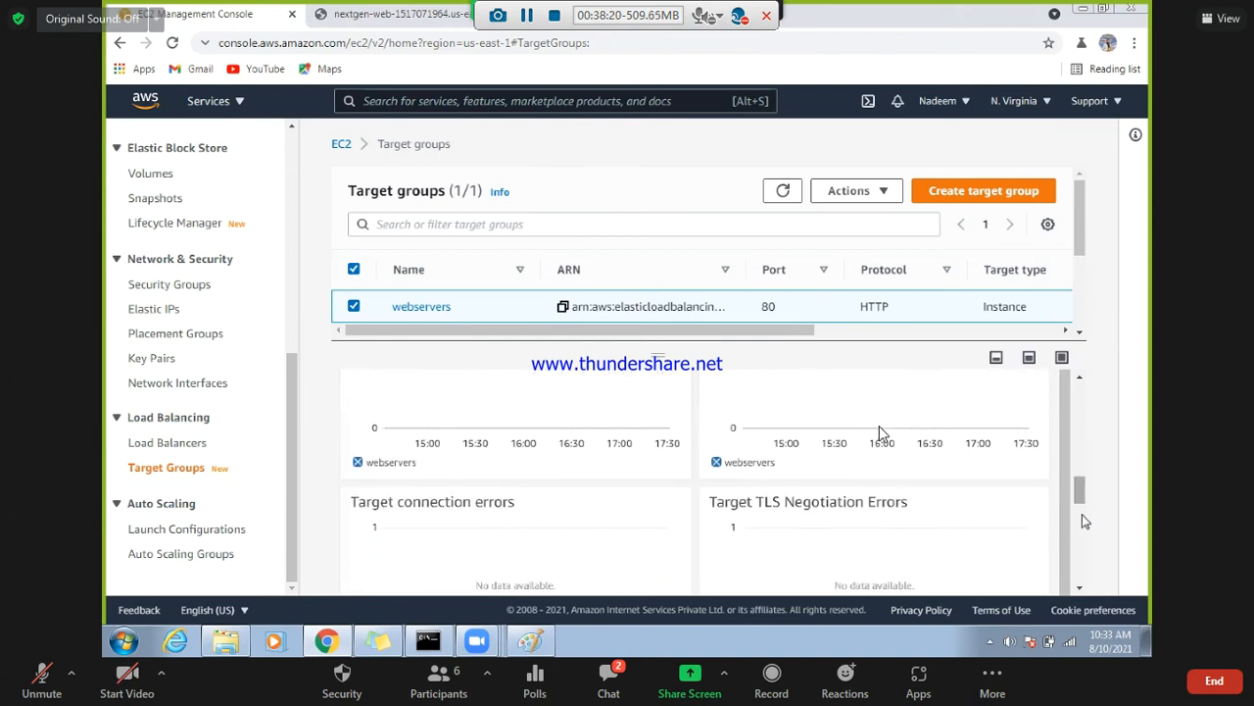
pyautogui.scroll(-2, 1082, 490)
pyautogui.scroll(5, 1082, 461)
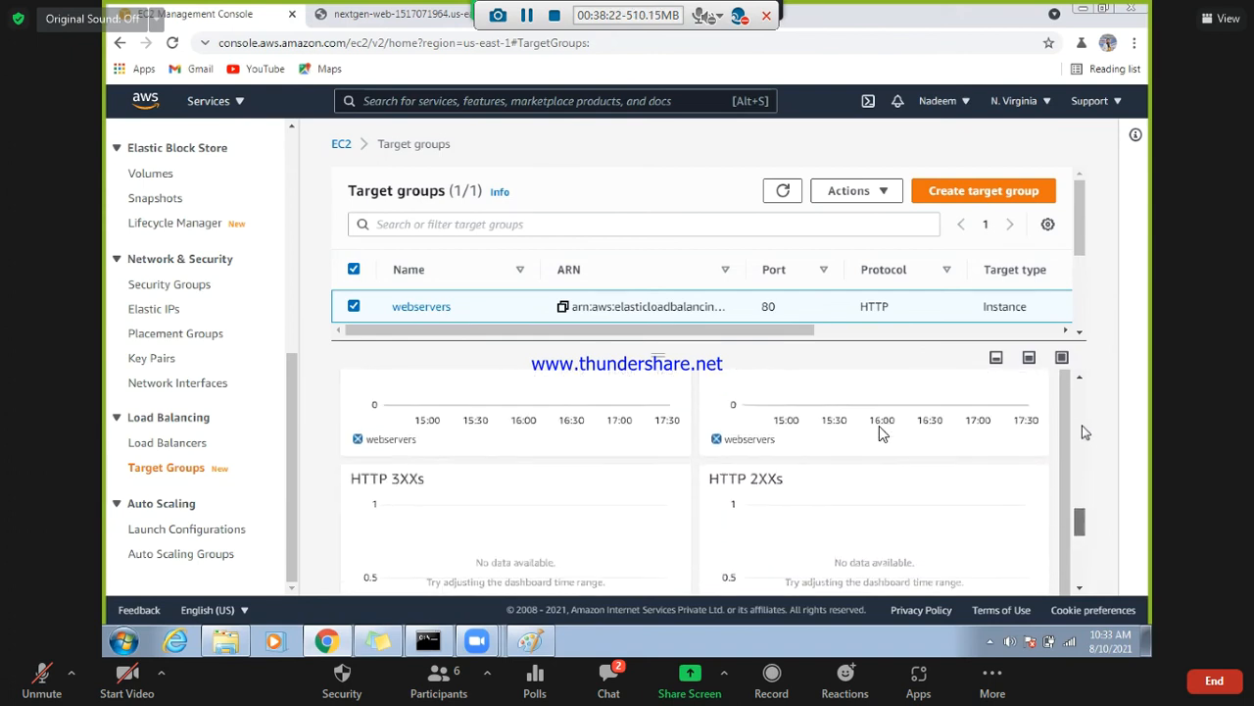
# - Check the health check settings of the webservers target group and return to its monitoring graphs
pyautogui.scroll(2, 880, 432)
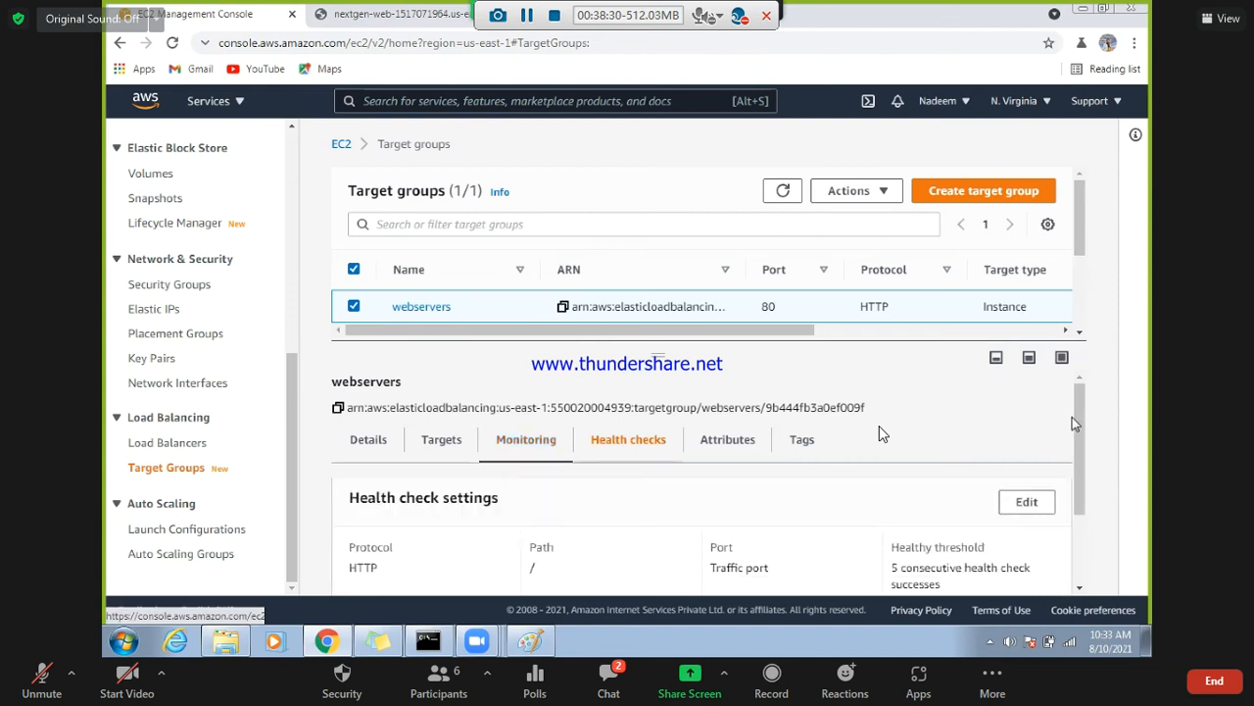
pyautogui.moveTo(1079, 424)
pyautogui.mouseDown()
pyautogui.moveTo(1083, 501)
pyautogui.moveTo(1081, 388)
pyautogui.mouseUp()
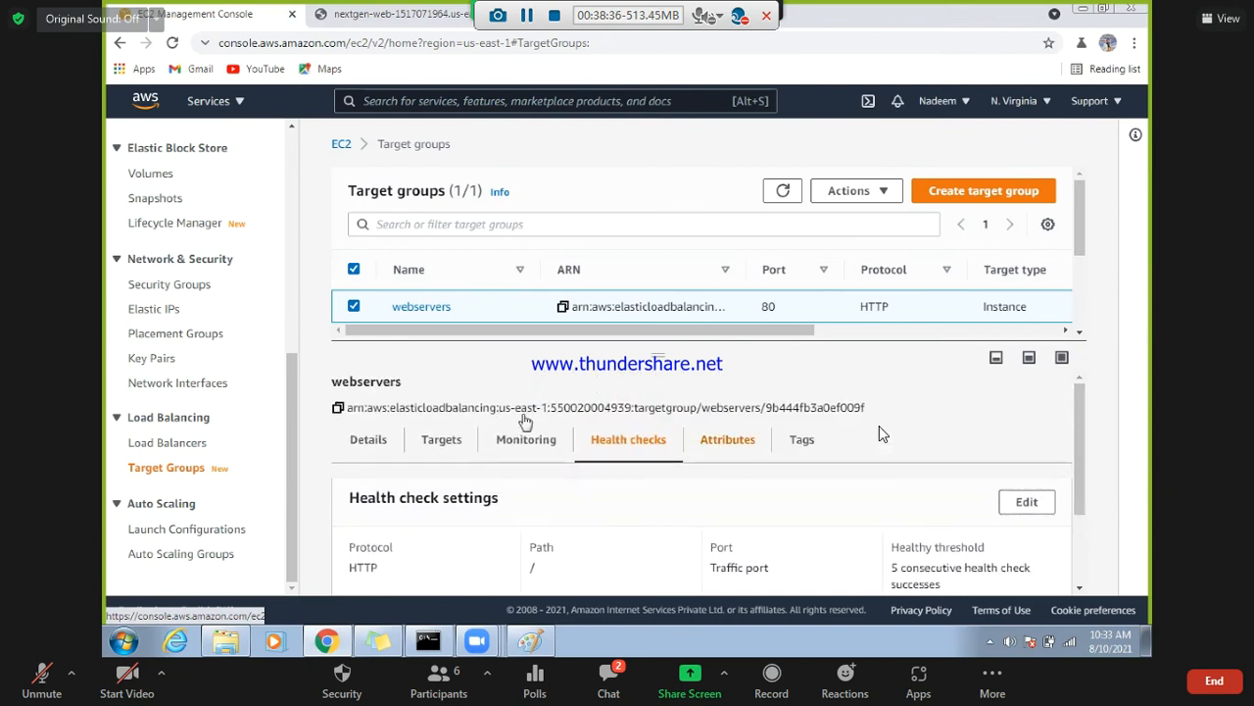
pyautogui.click(535, 446)
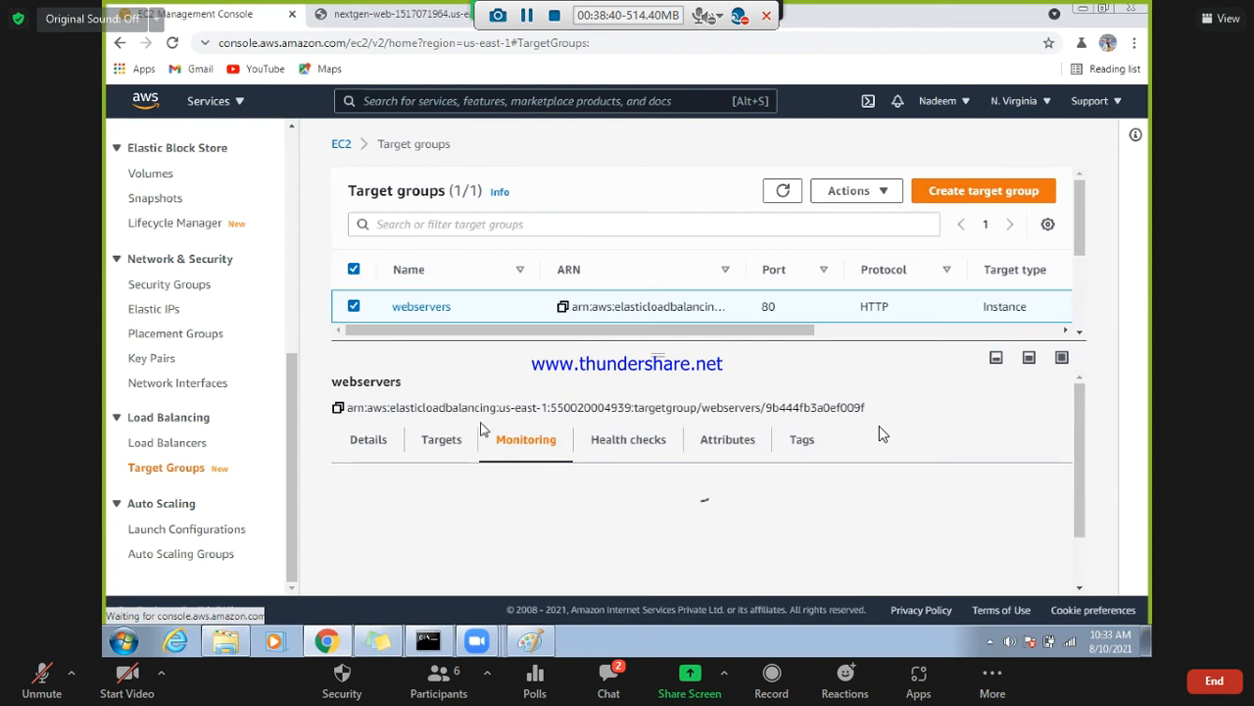
# - Inspect the rules of the nextgen-web HTTP:80 listener, including the rule limits and forwarding target, and return to the load balancer list
pyautogui.click(176, 443)
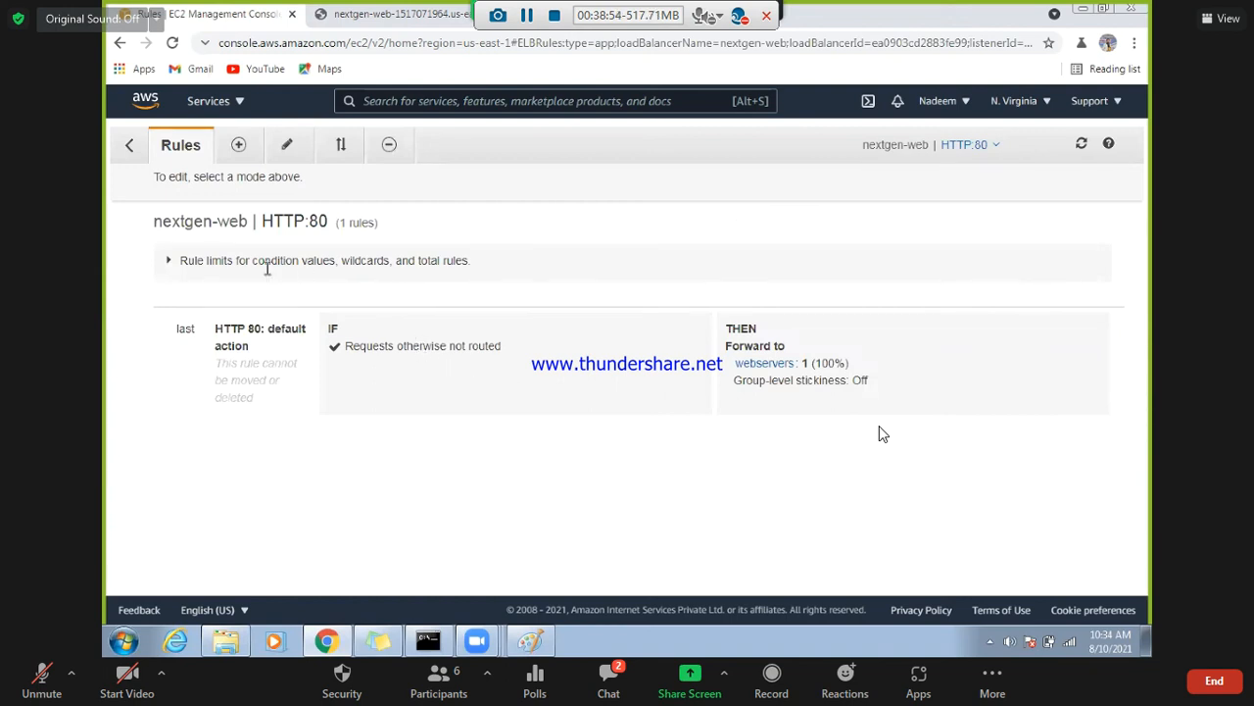
pyautogui.click(169, 263)
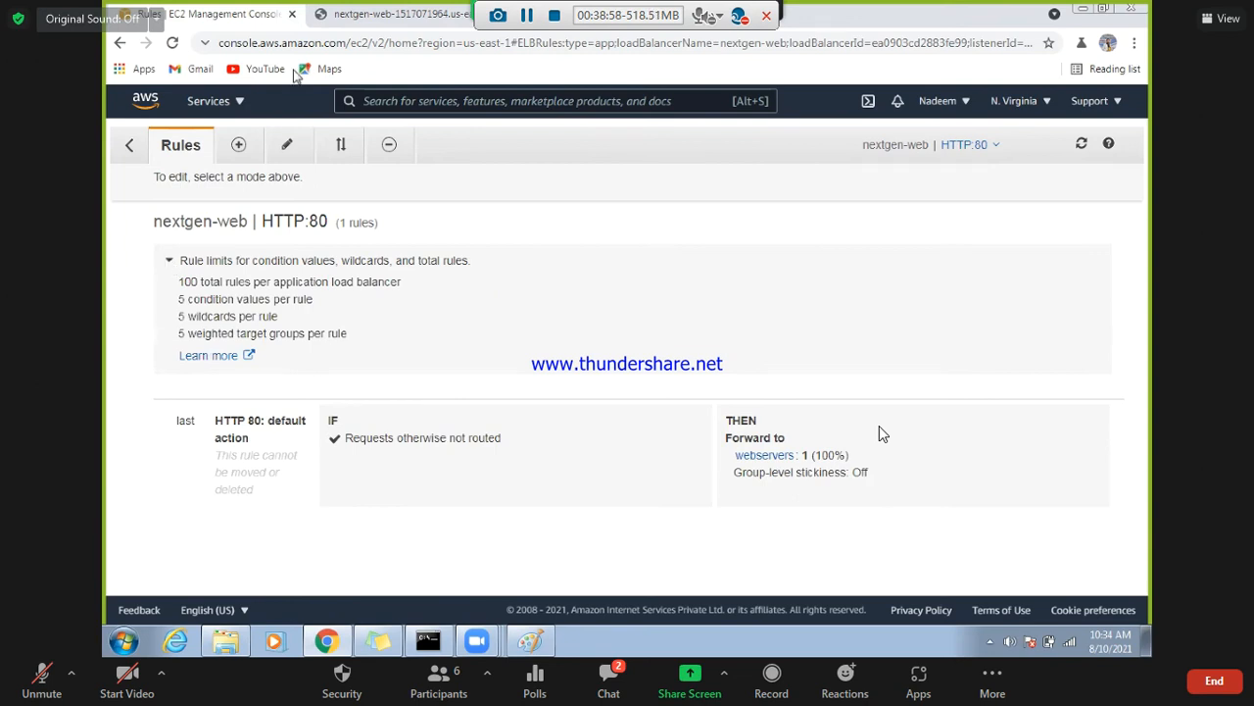
pyautogui.click(287, 145)
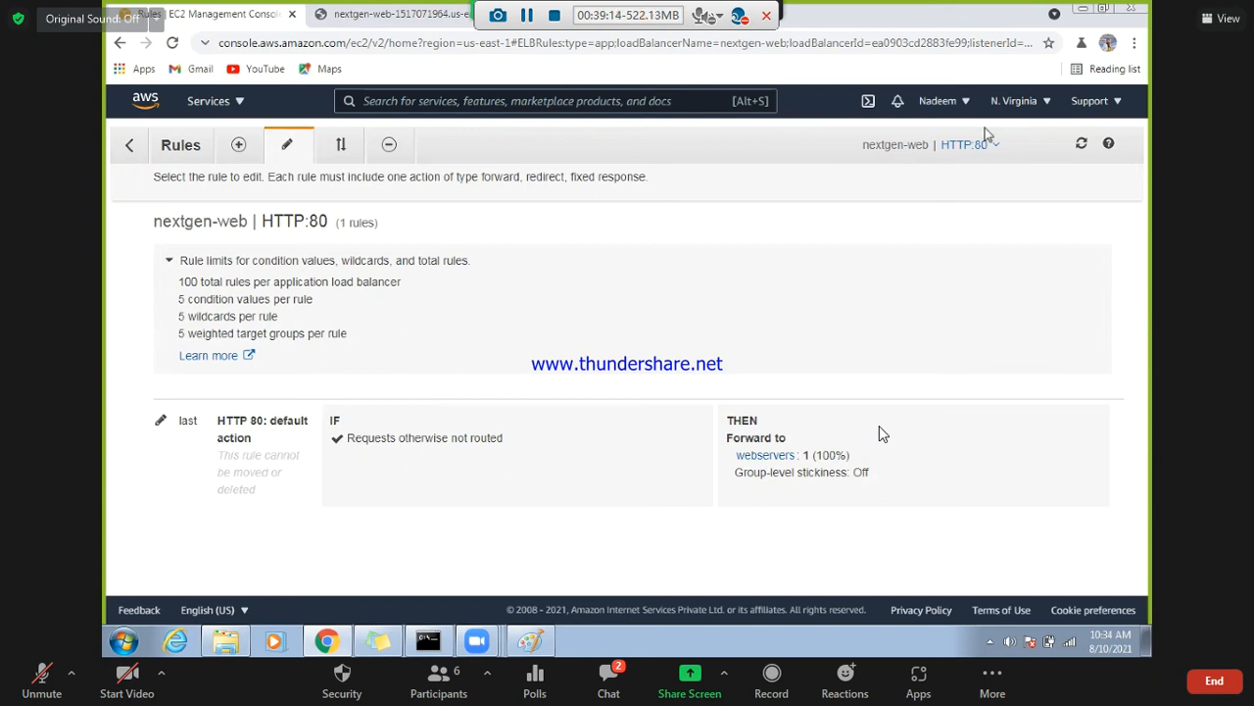
pyautogui.click(767, 457)
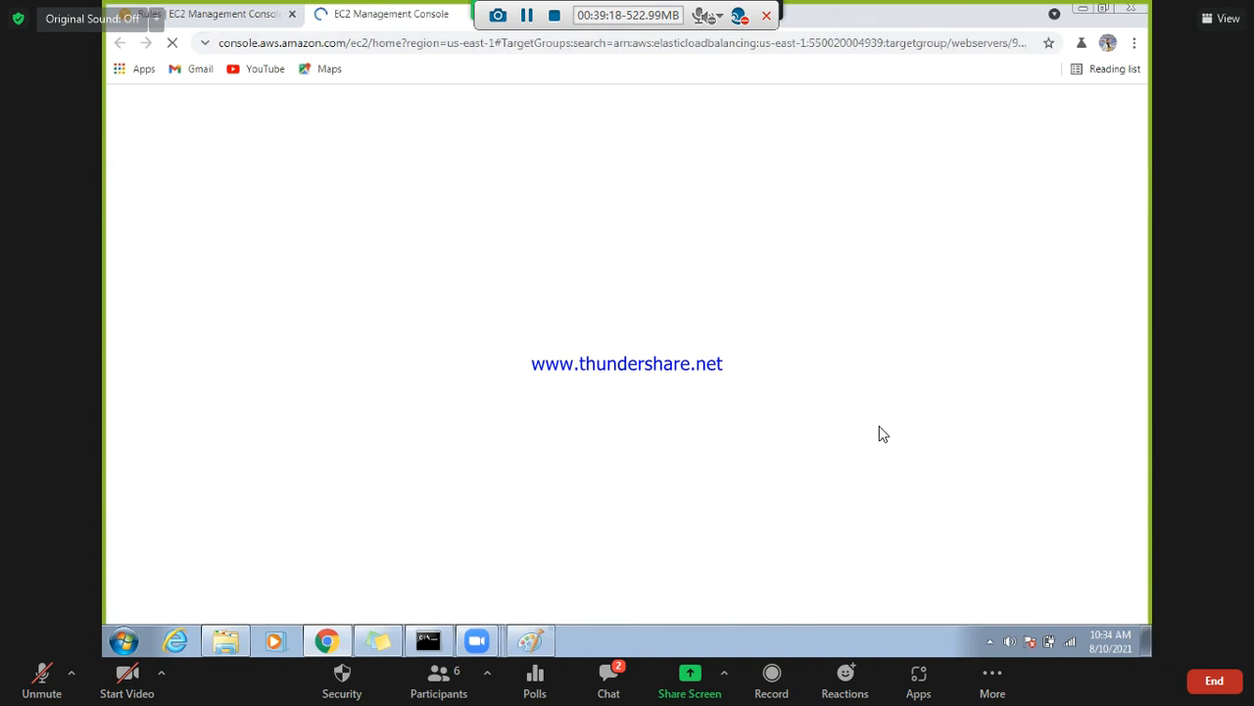
pyautogui.click(487, 15)
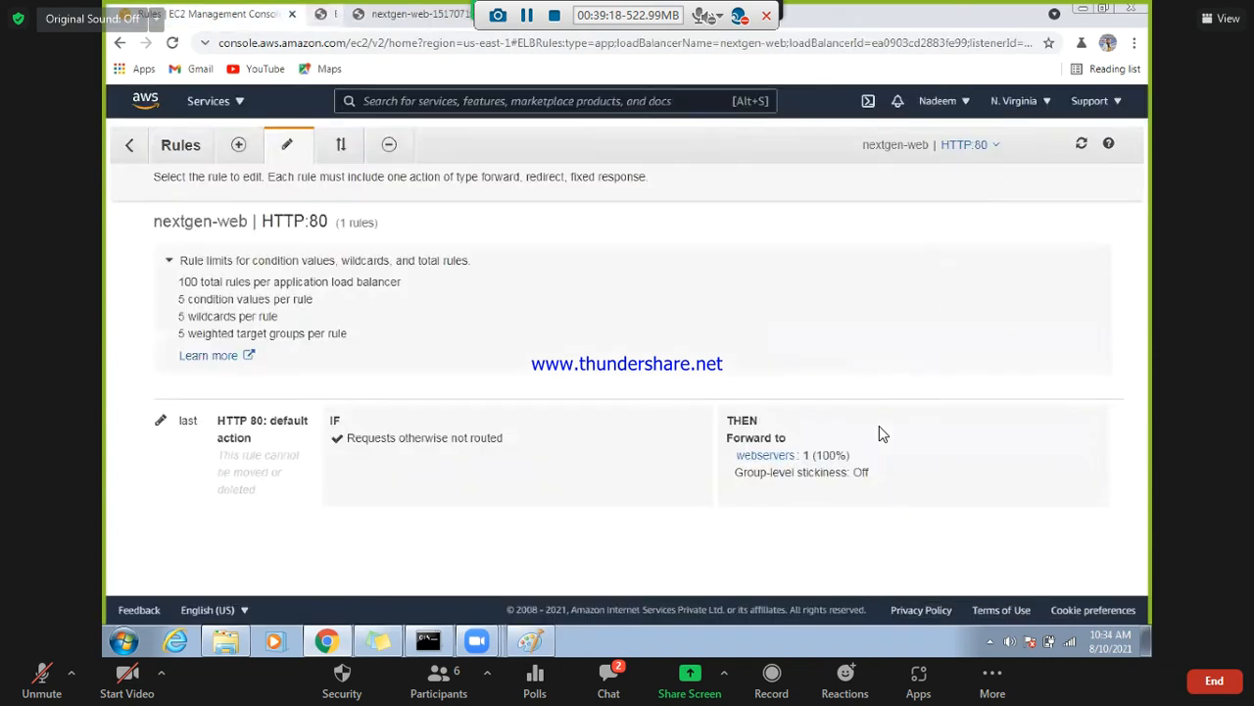
pyautogui.click(132, 149)
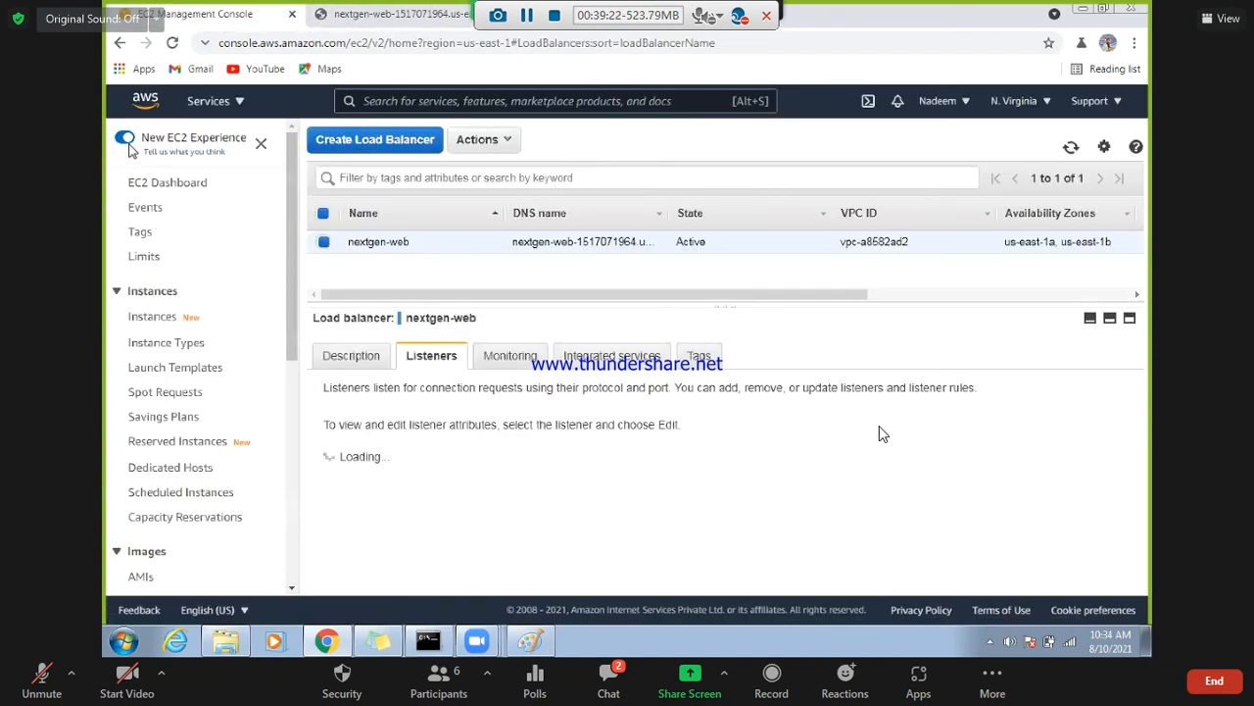
# - View the CloudWatch metrics and the integrated services of the nextgen-web load balancer
pyautogui.click(520, 359)
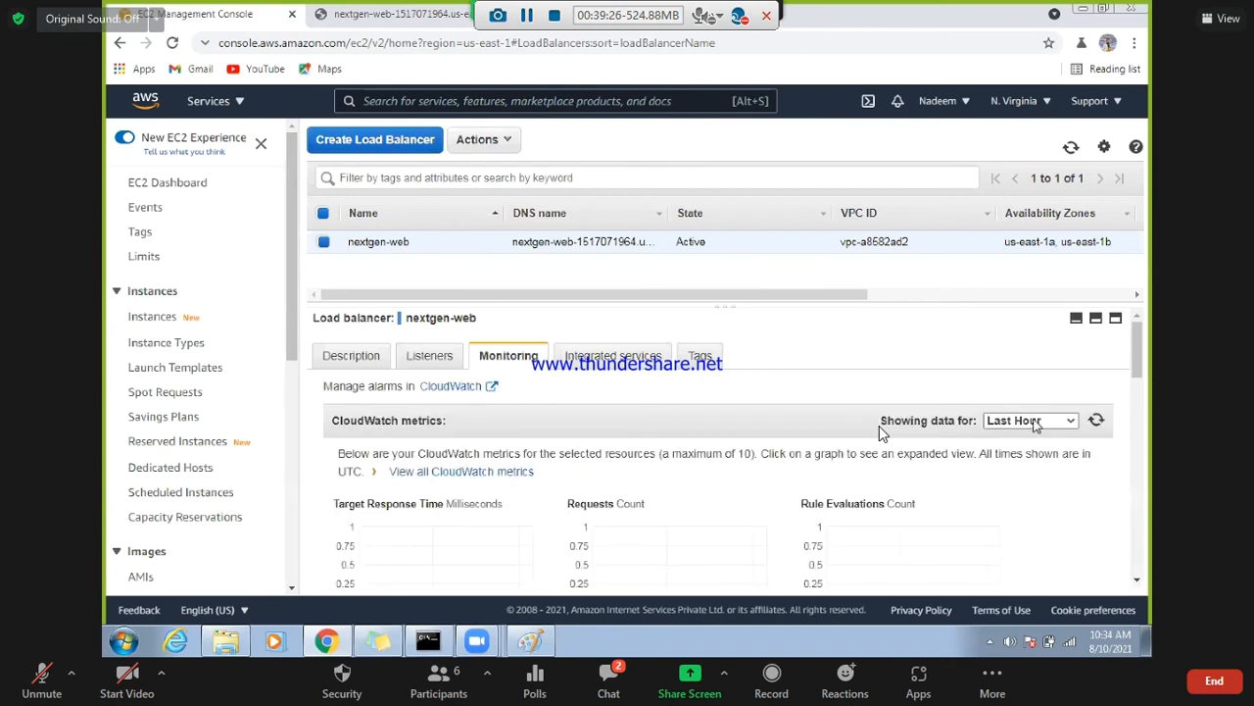
pyautogui.moveTo(1138, 344)
pyautogui.mouseDown()
pyautogui.moveTo(1137, 455)
pyautogui.moveTo(1139, 347)
pyautogui.mouseUp()
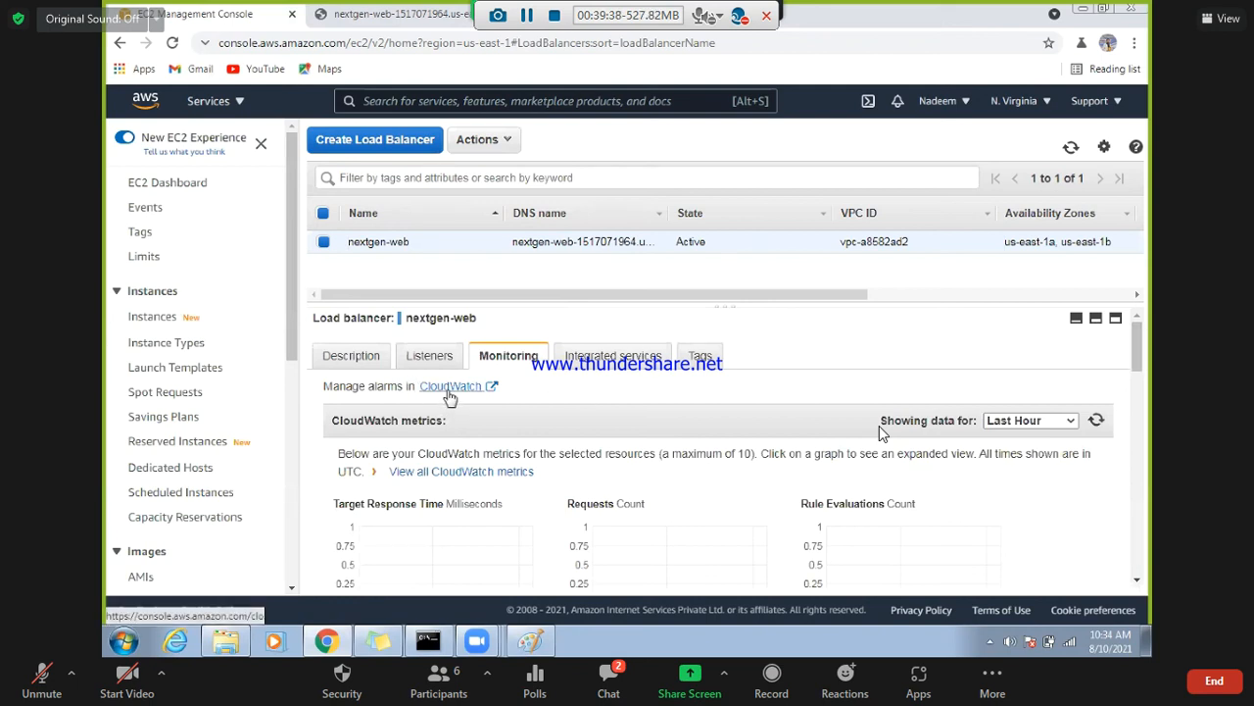
pyautogui.click(607, 355)
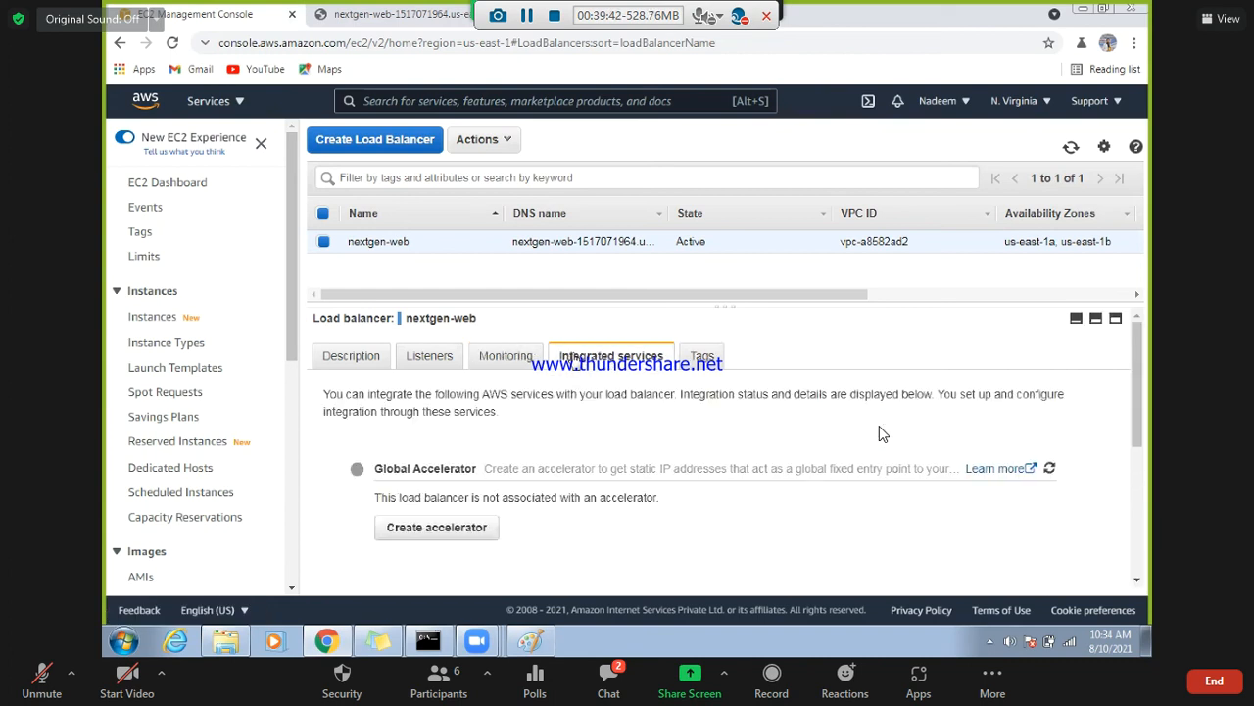
# - Examine the description of nextgen-web from its basic configuration through availability zones and security down to its attributes
pyautogui.click(333, 359)
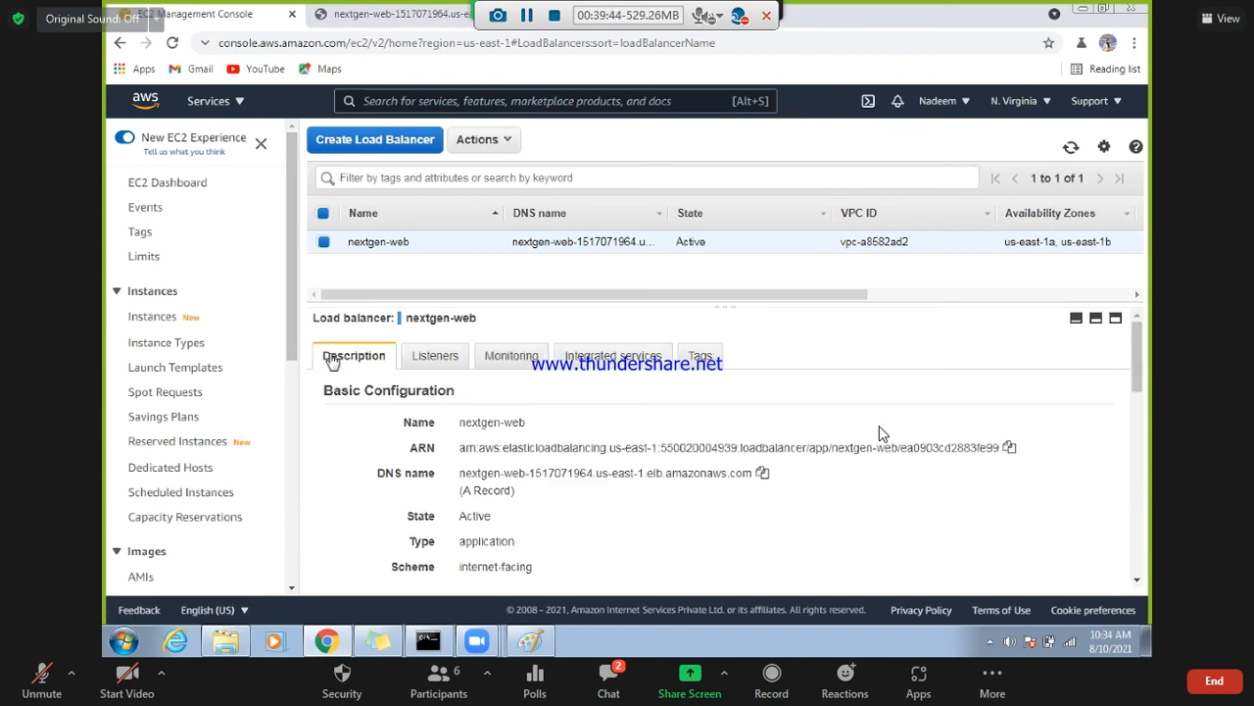
pyautogui.click(1136, 582)
pyautogui.click(1137, 582)
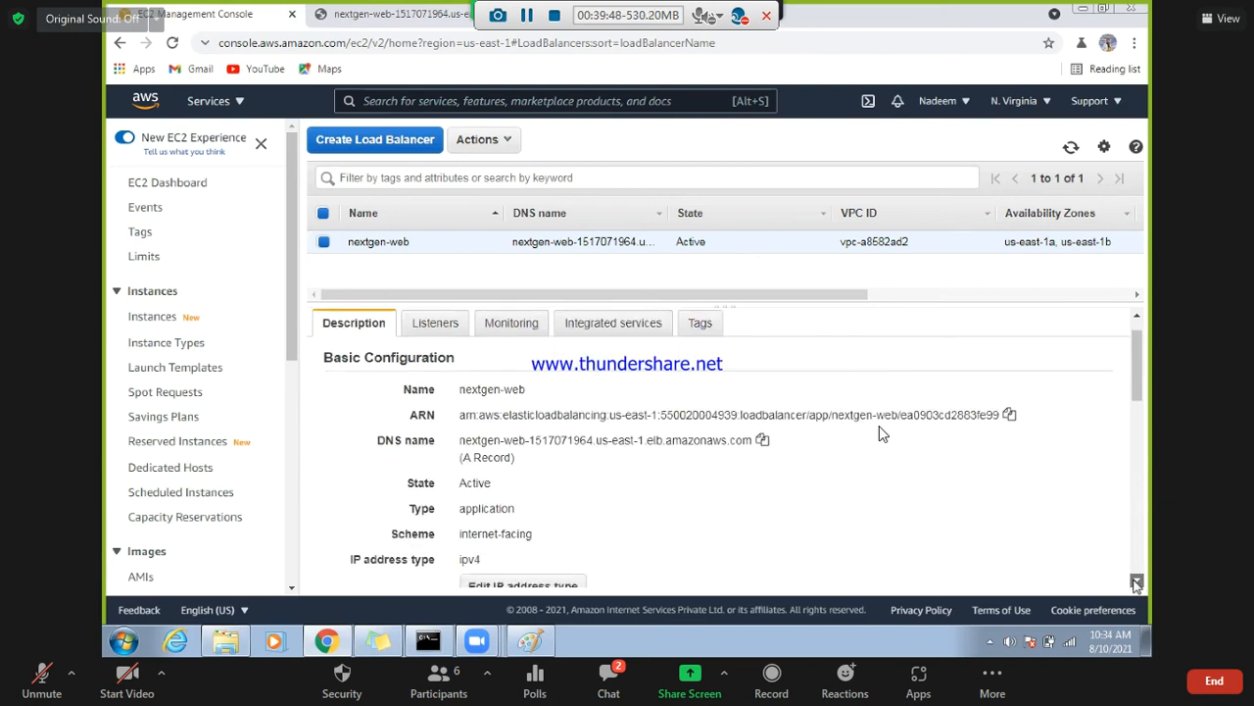
pyautogui.click(1137, 582)
pyautogui.click(1136, 582)
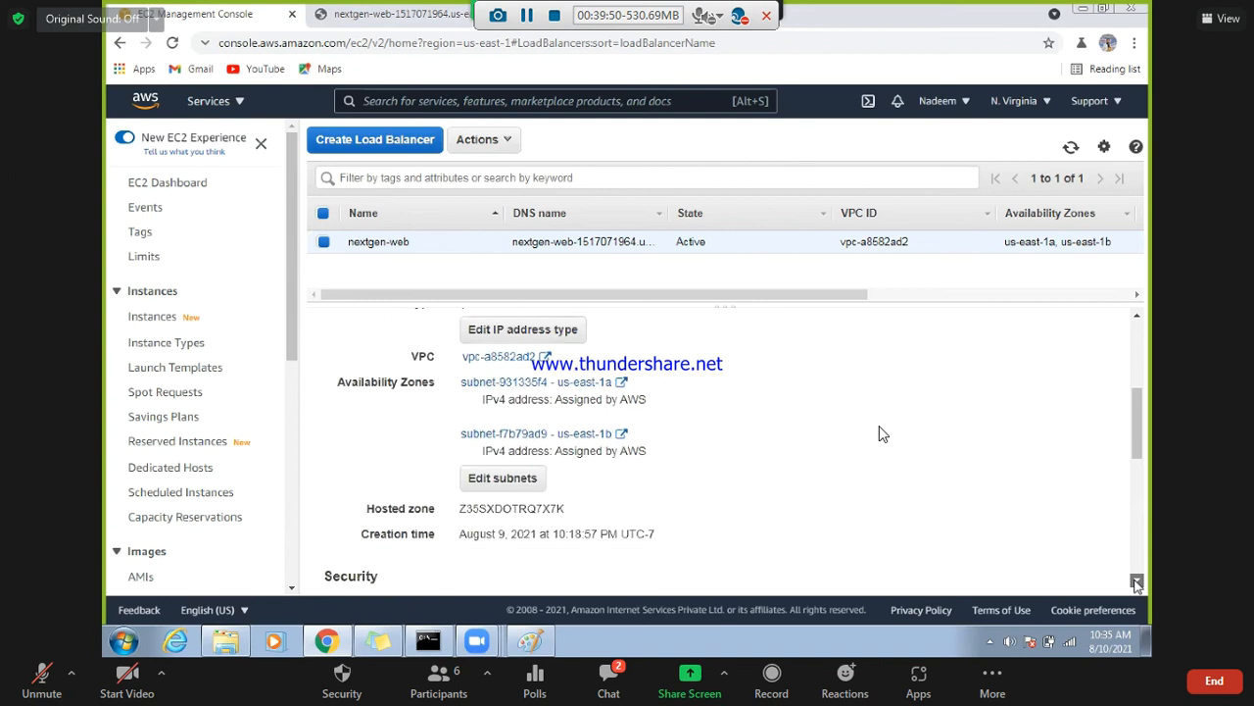
pyautogui.click(1137, 583)
pyautogui.click(1136, 582)
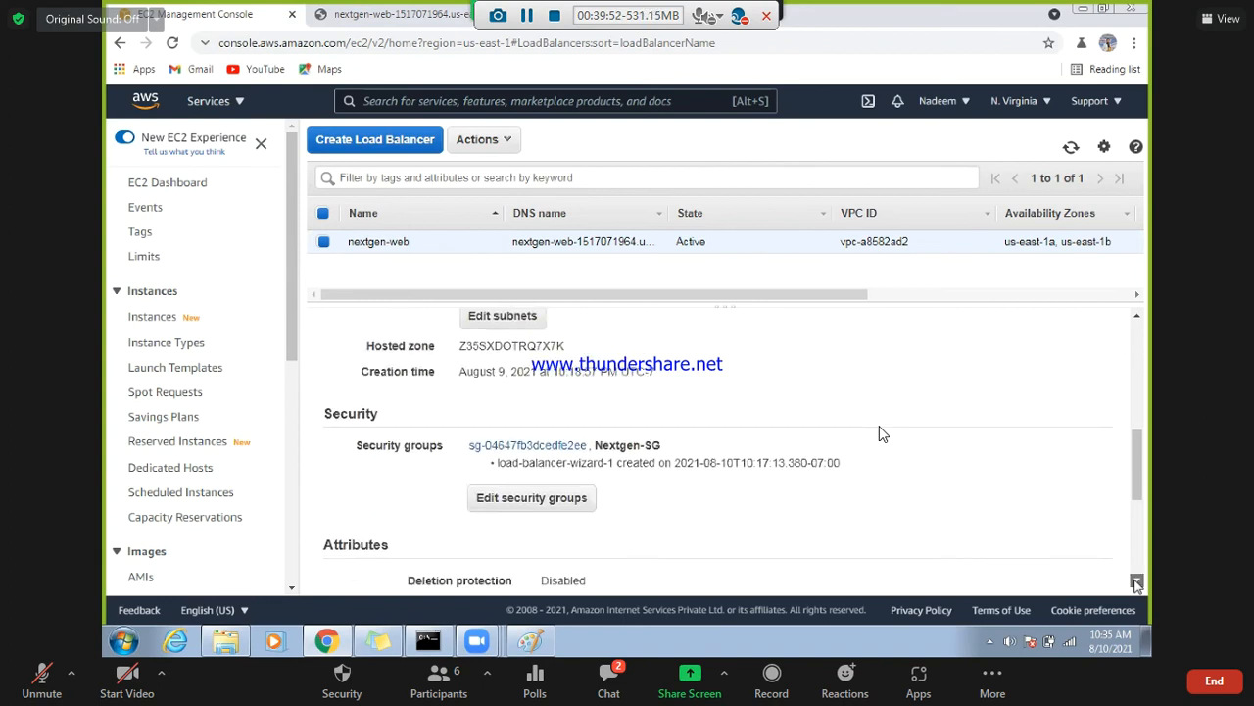
pyautogui.click(1136, 582)
pyautogui.click(1137, 582)
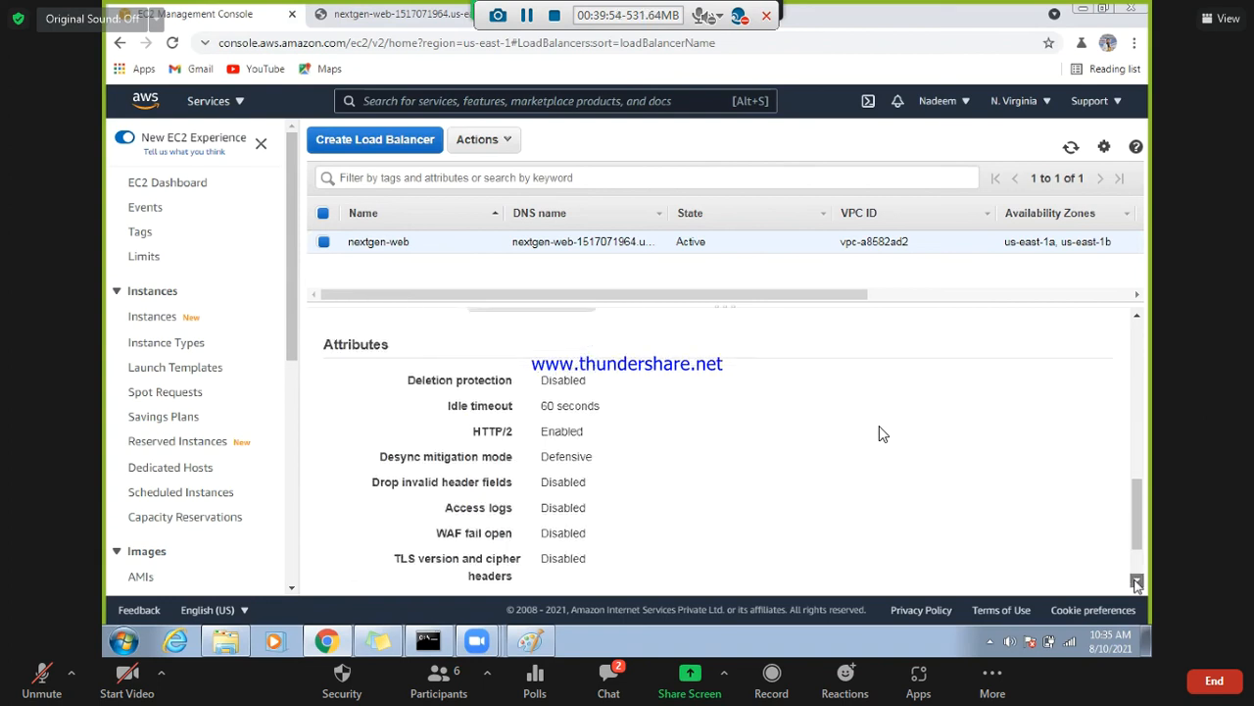
pyautogui.click(1137, 582)
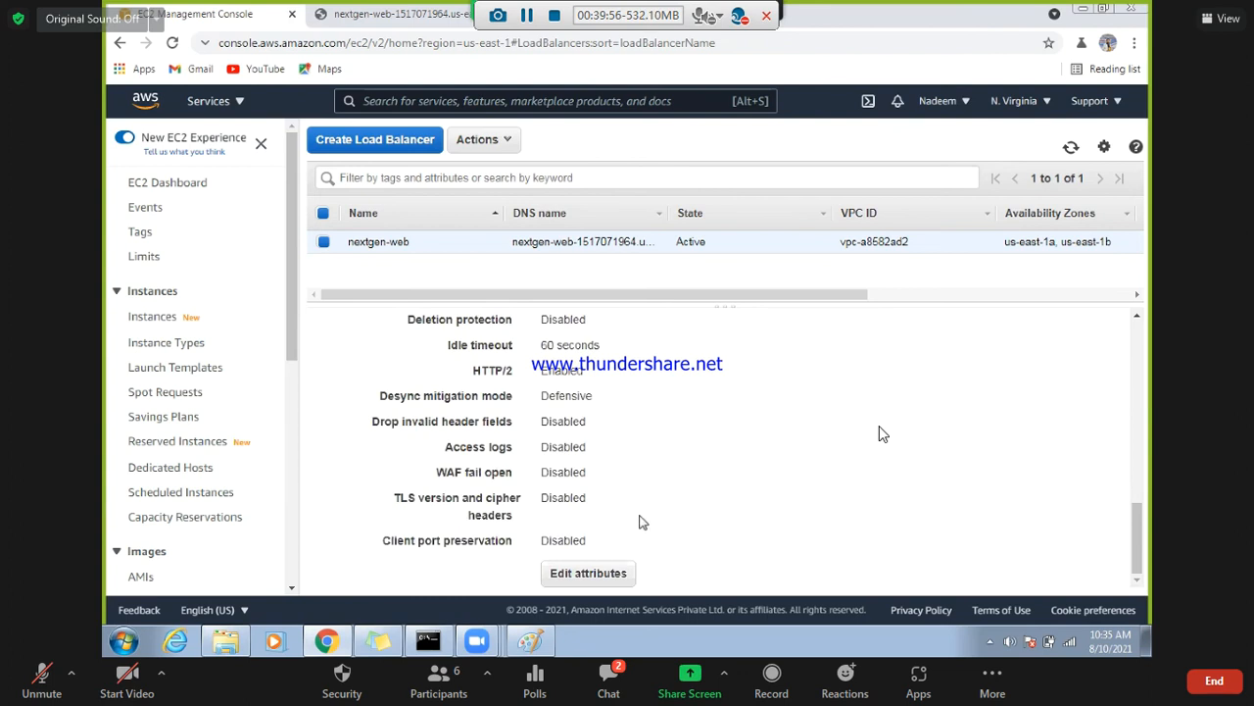
# - Look at the editable attributes of the nextgen-web load balancer and close them without saving
pyautogui.click(578, 573)
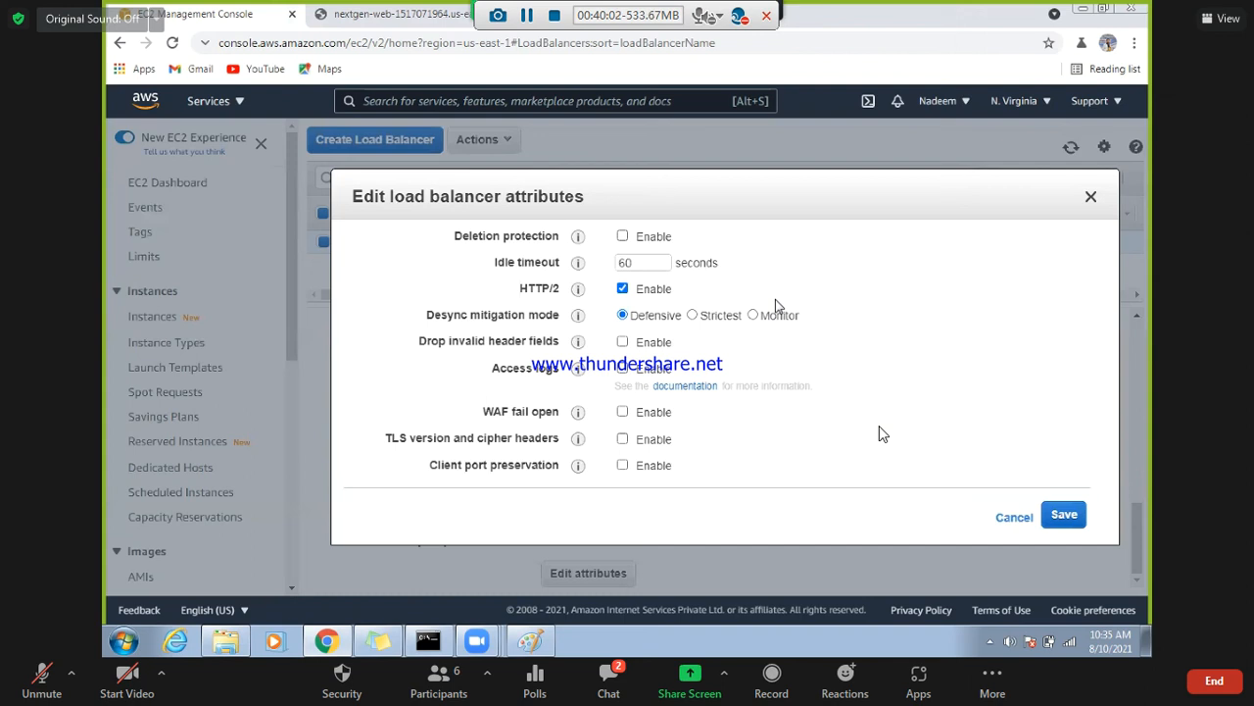
pyautogui.click(1014, 517)
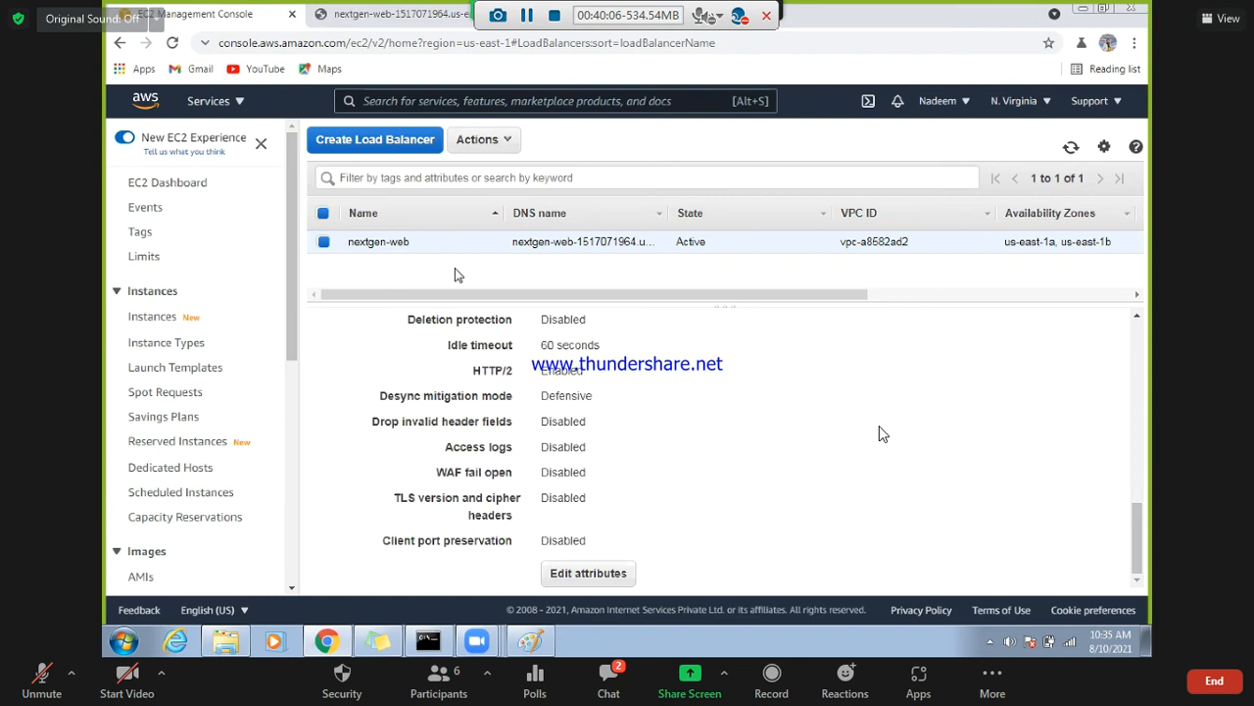
pyautogui.scroll(10, 1137, 524)
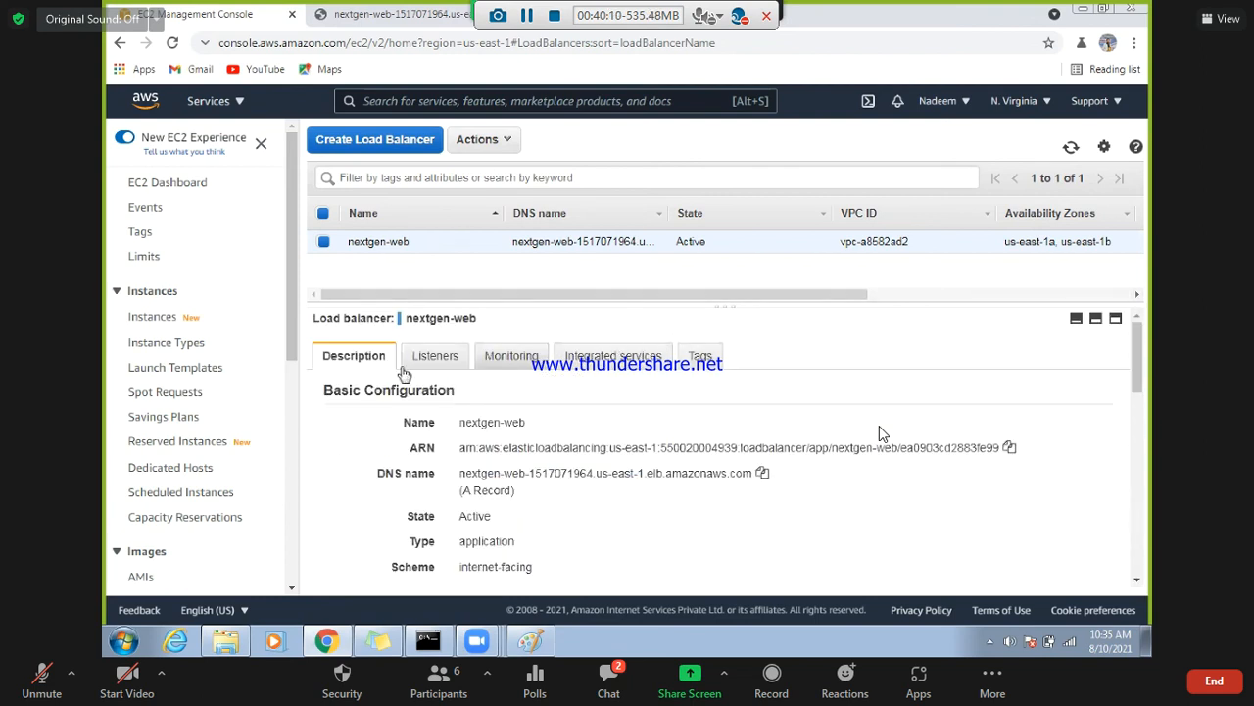
# - Review the HTTP:80 listener of nextgen-web and show the details of the webservers target group
pyautogui.click(436, 358)
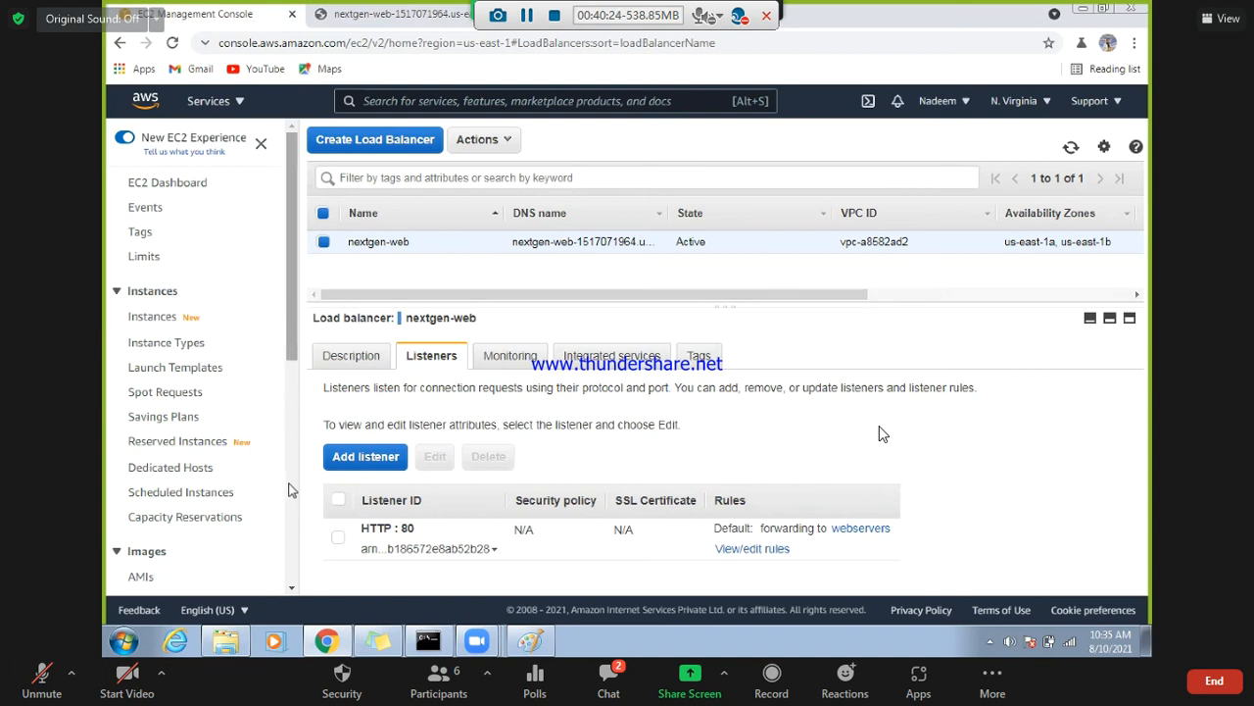
pyautogui.scroll(-5, 291, 479)
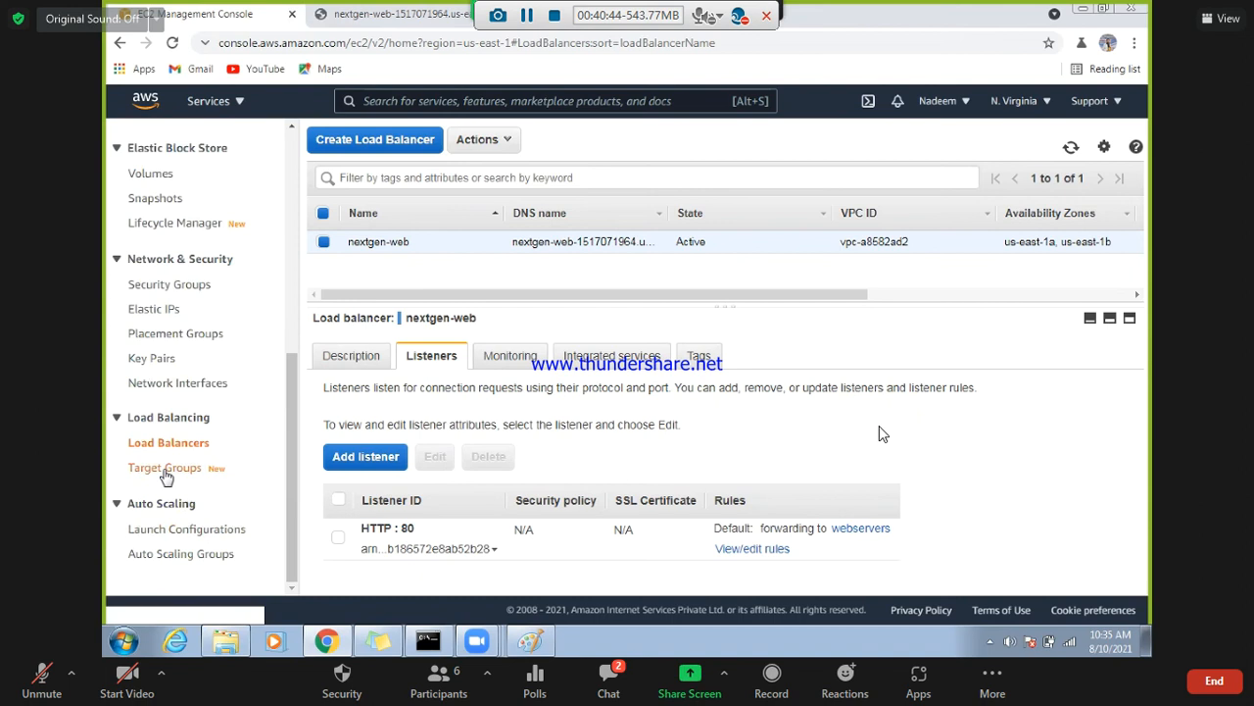
pyautogui.click(165, 470)
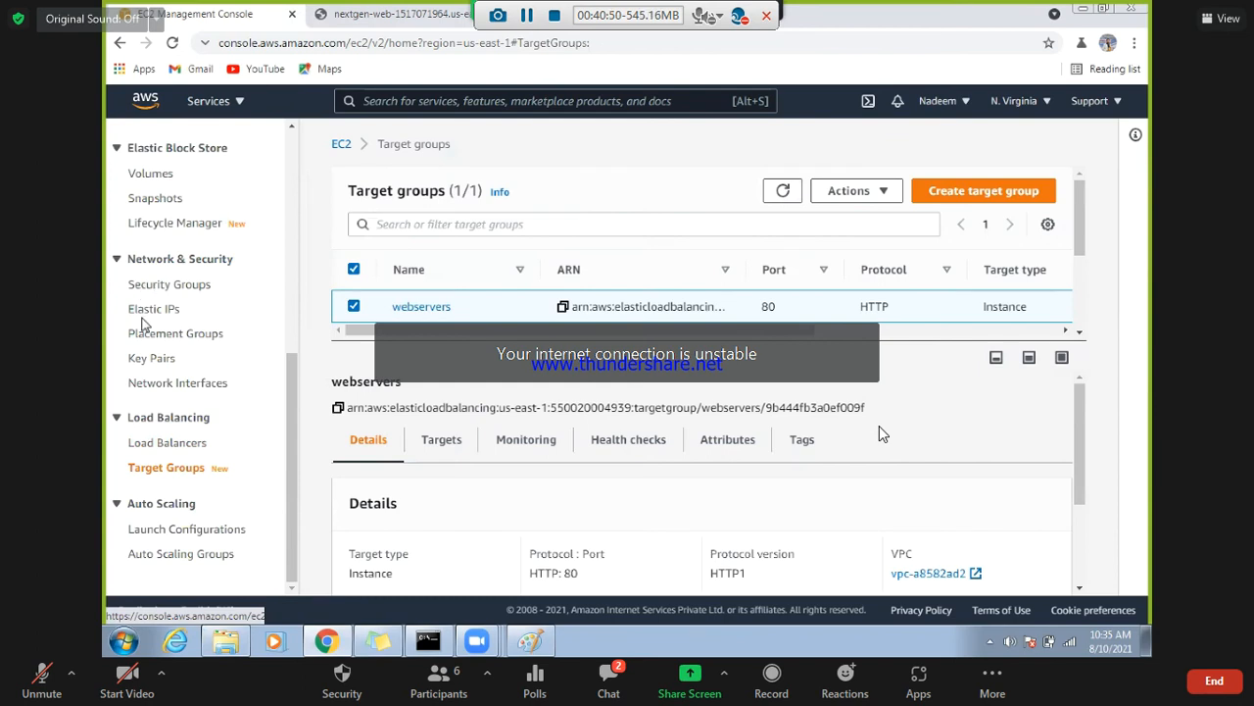
# - Stop the SERVER-2 instance and reload the page at the load balancer's DNS name to test failover
pyautogui.scroll(-2, 879, 434)
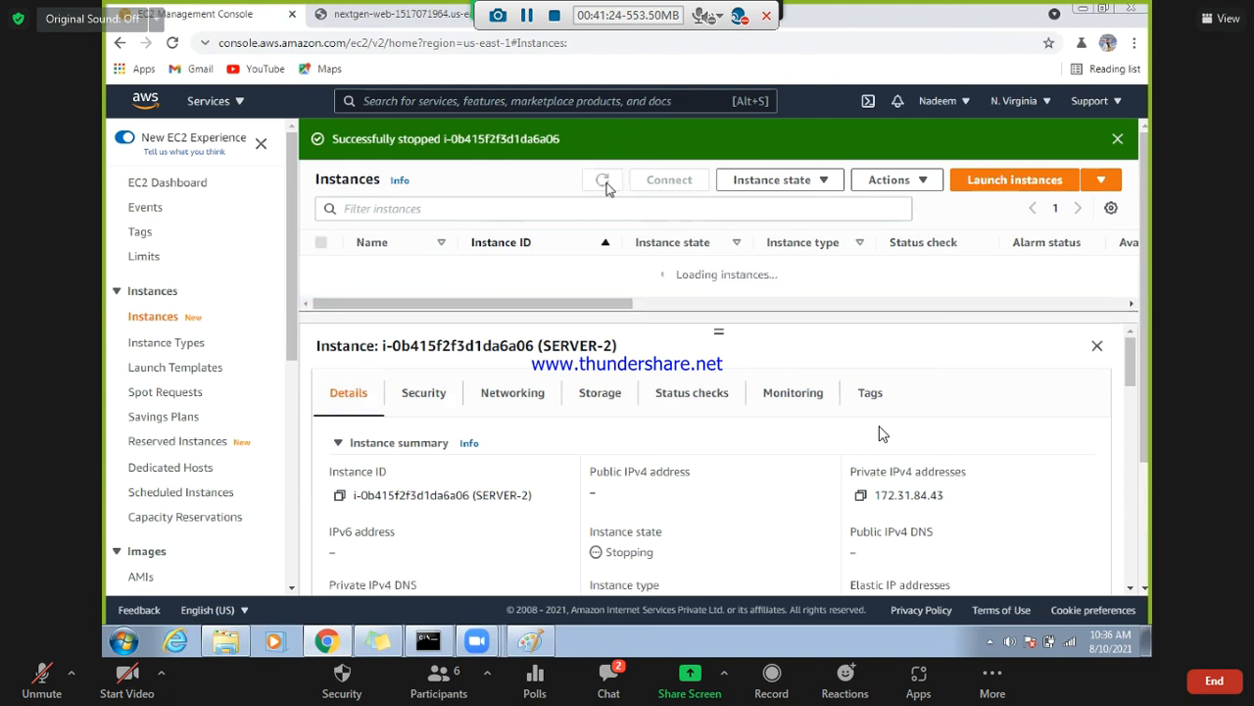
pyautogui.click(426, 18)
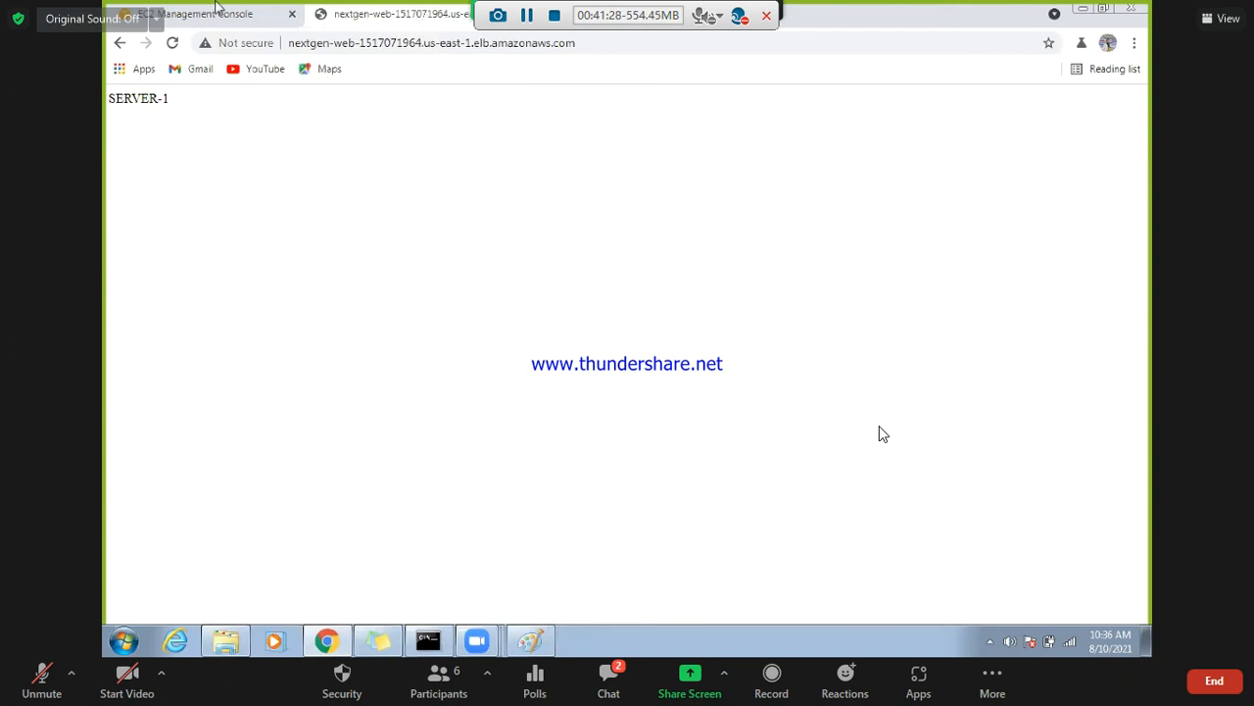
pyautogui.click(172, 46)
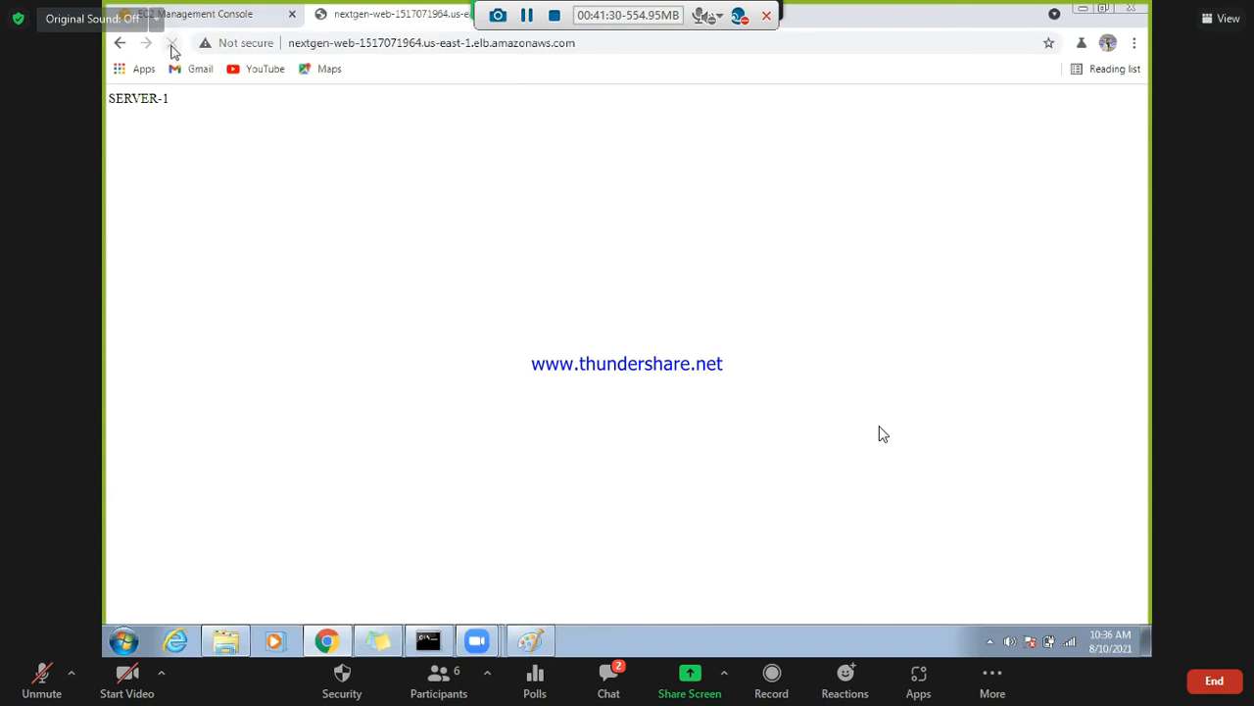
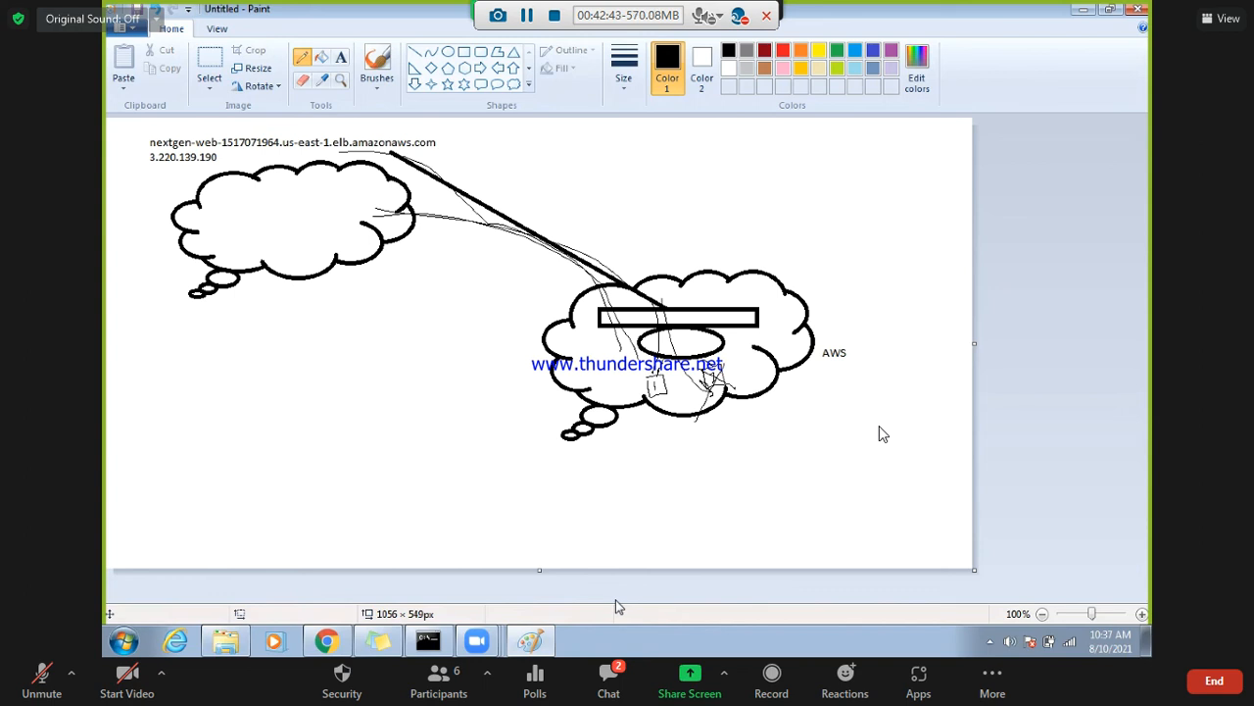
# - Start the stopped SERVER-2 instance, dismiss the state notifications and refresh the instance list
pyautogui.click(320, 645)
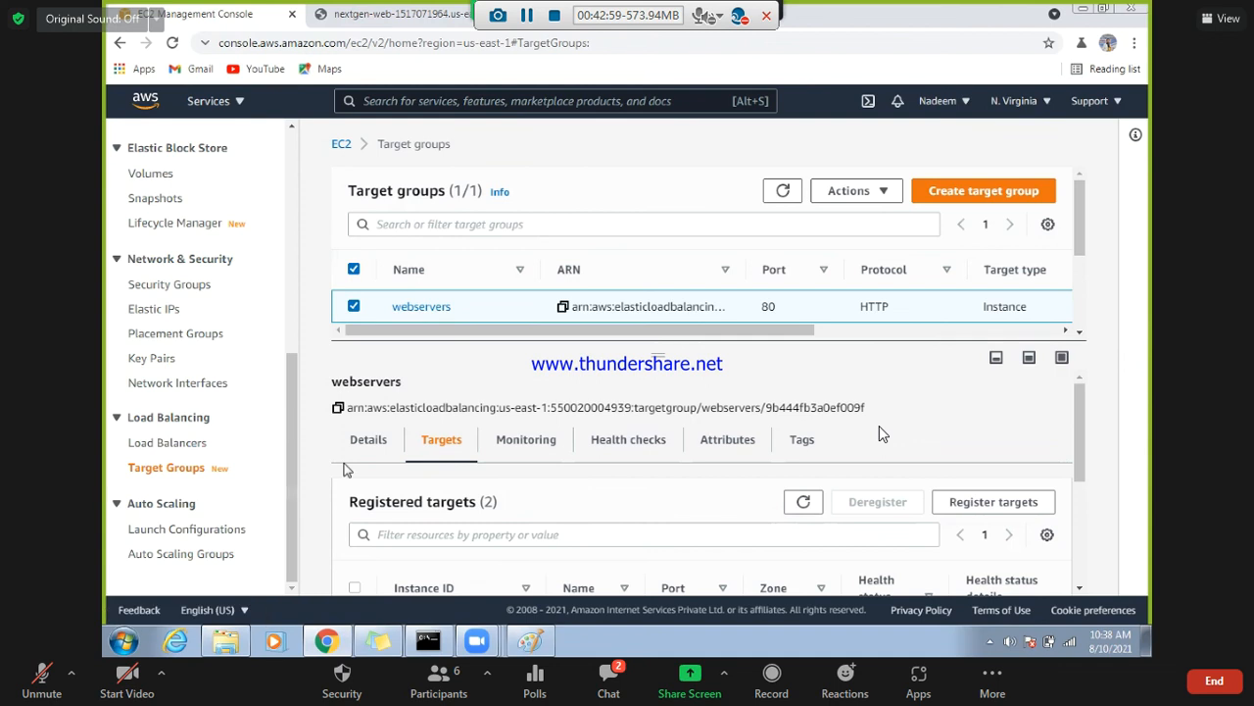
pyautogui.moveTo(297, 394); pyautogui.dragTo(289, 94)
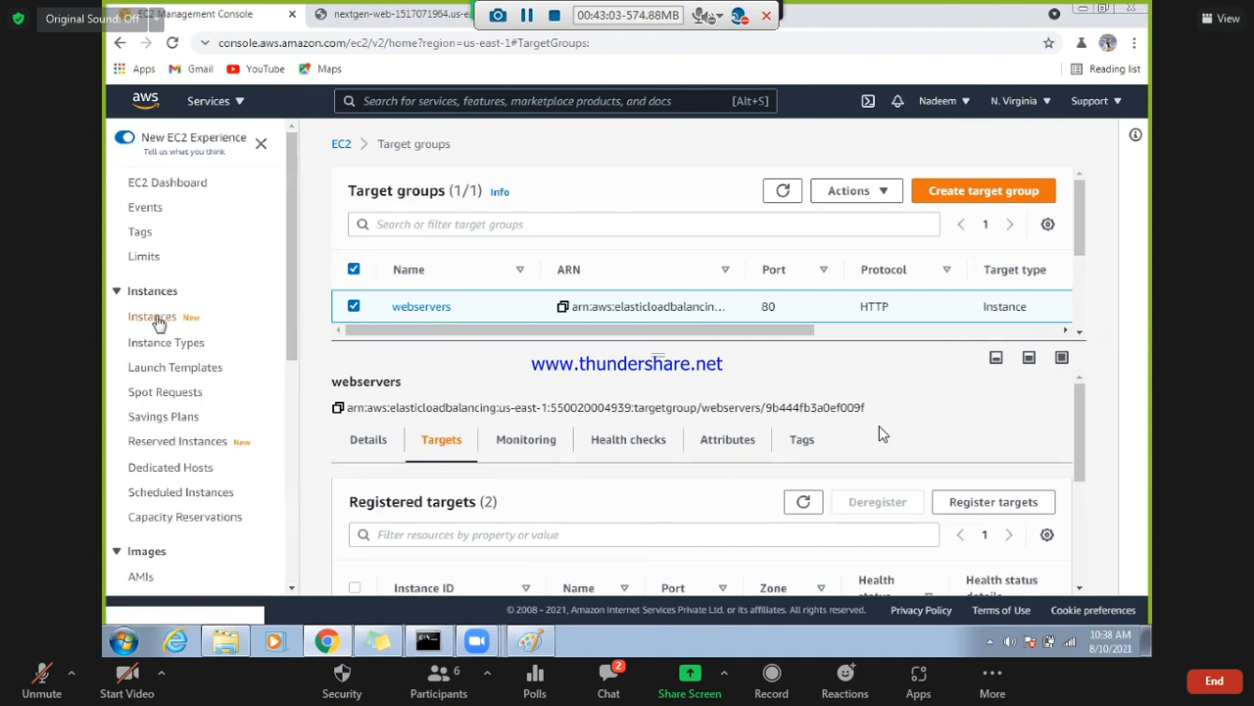
pyautogui.click(155, 319)
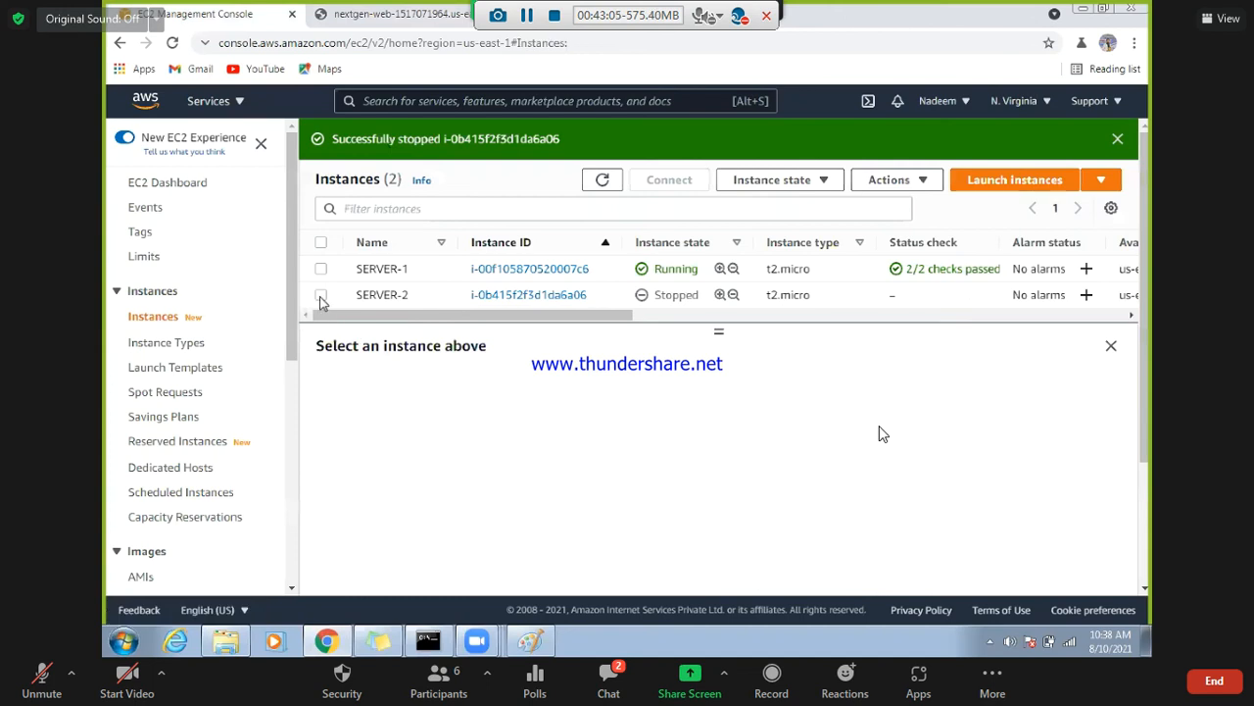
pyautogui.click(321, 294)
pyautogui.click(776, 182)
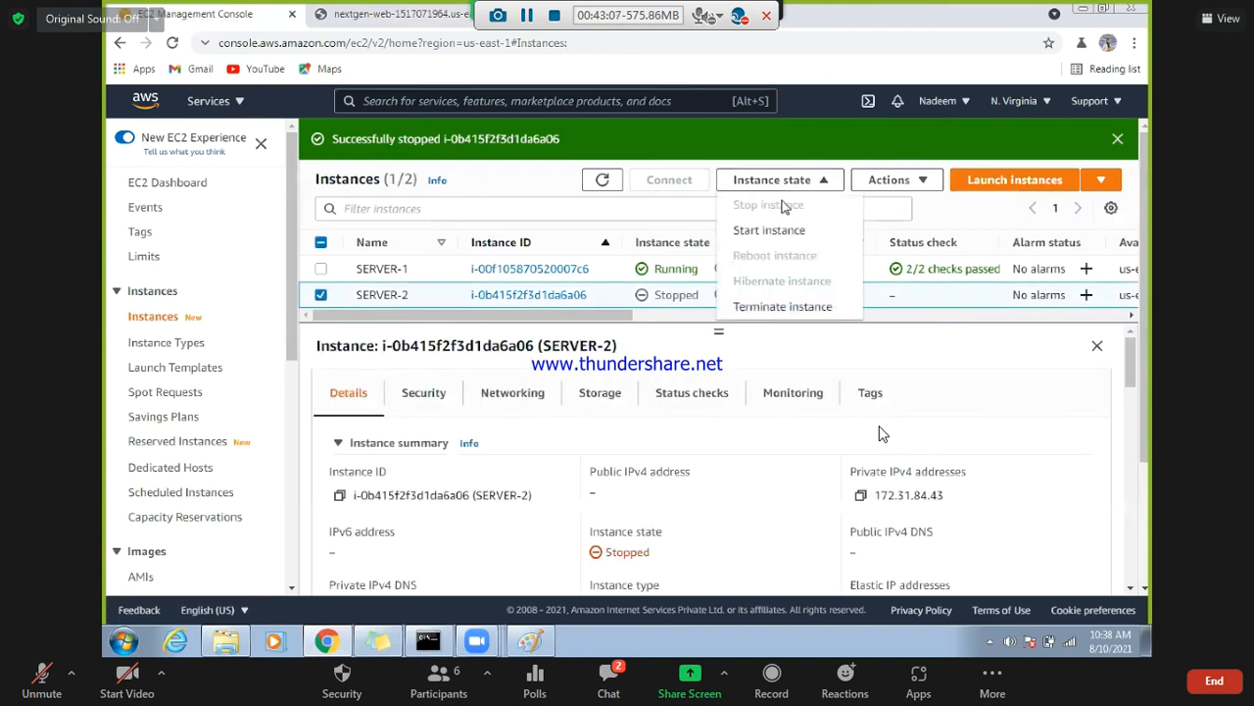
pyautogui.click(770, 231)
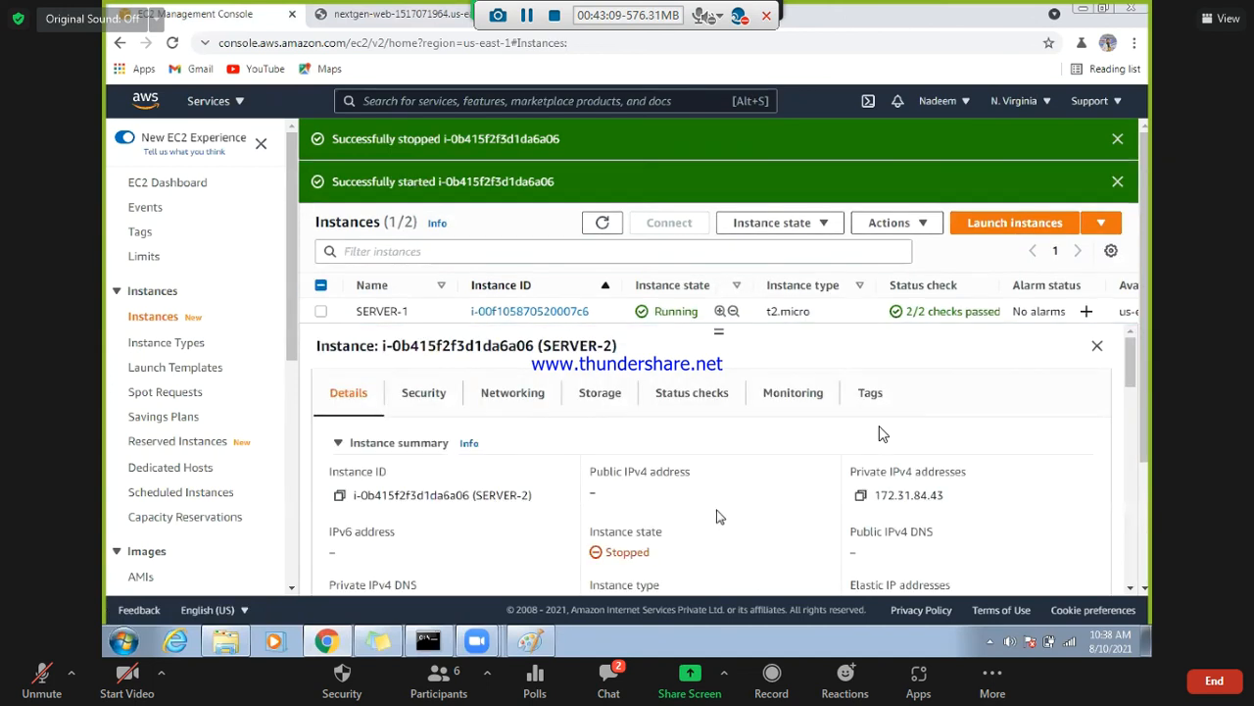
pyautogui.click(1119, 181)
pyautogui.click(1117, 138)
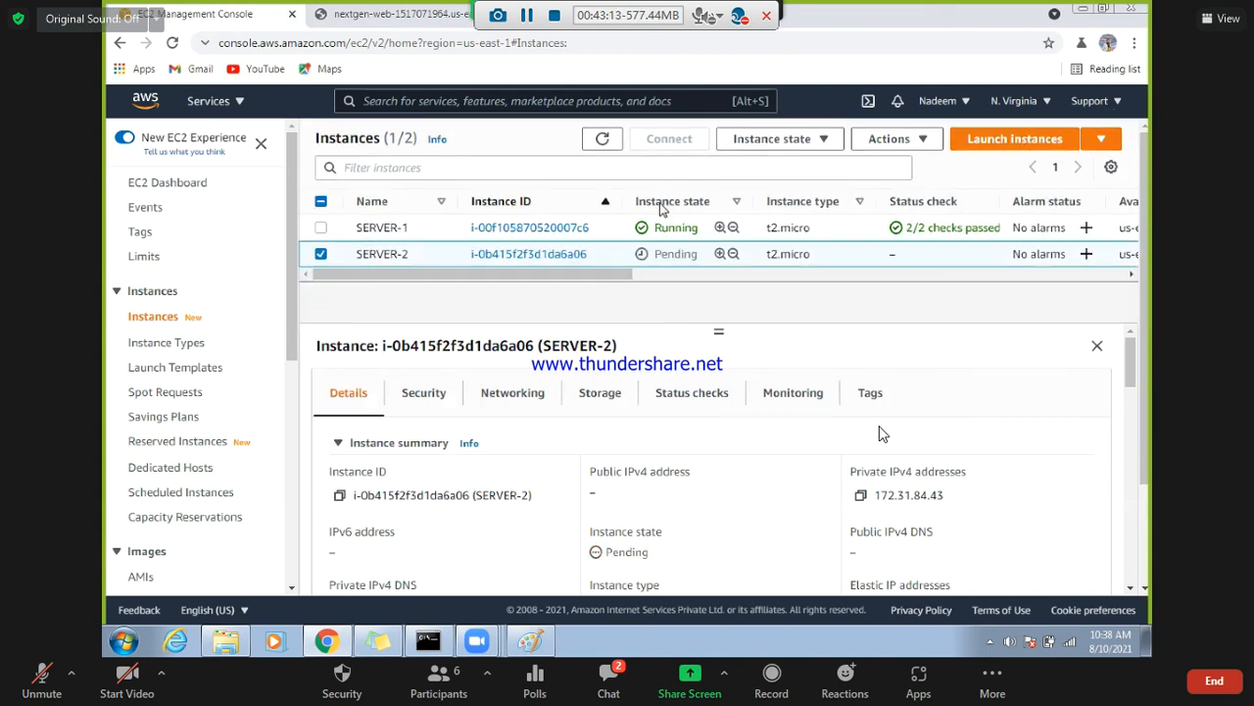
pyautogui.click(602, 145)
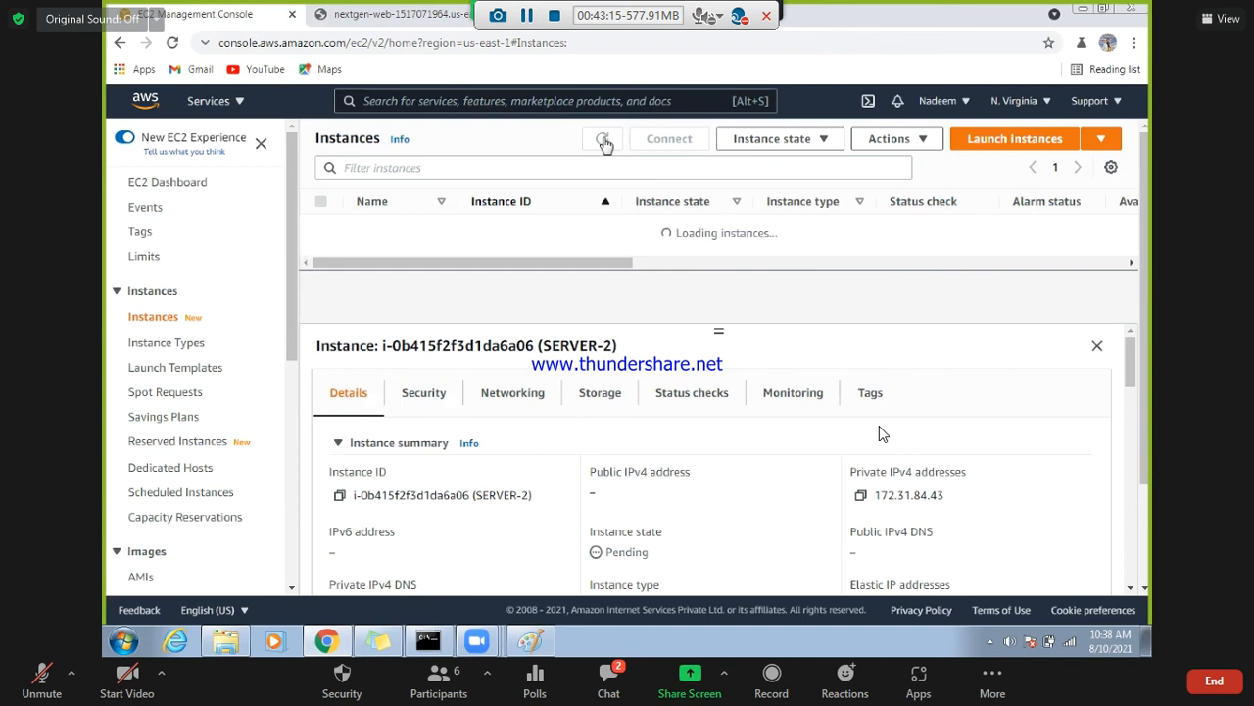
pyautogui.click(602, 141)
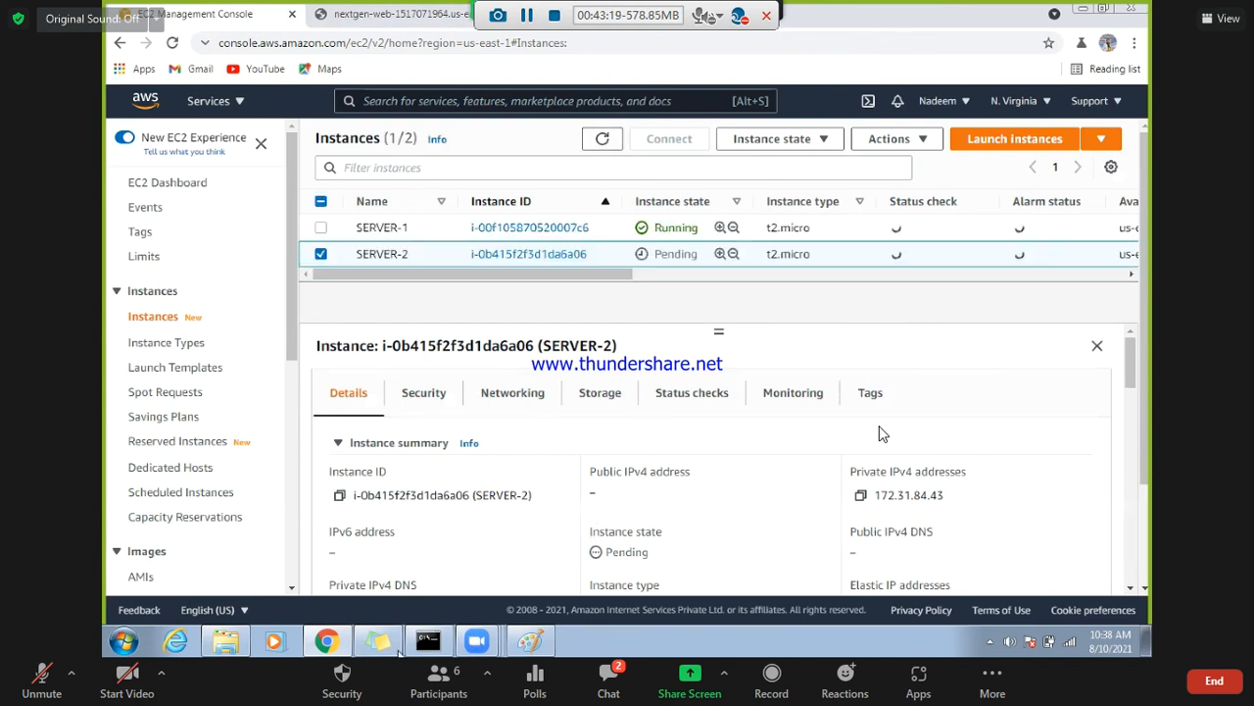
# - Review the httpd setup script in the sticky note and check the page at nextgen-web's DNS name, leaving SERVER-2 deselected
pyautogui.click(398, 650)
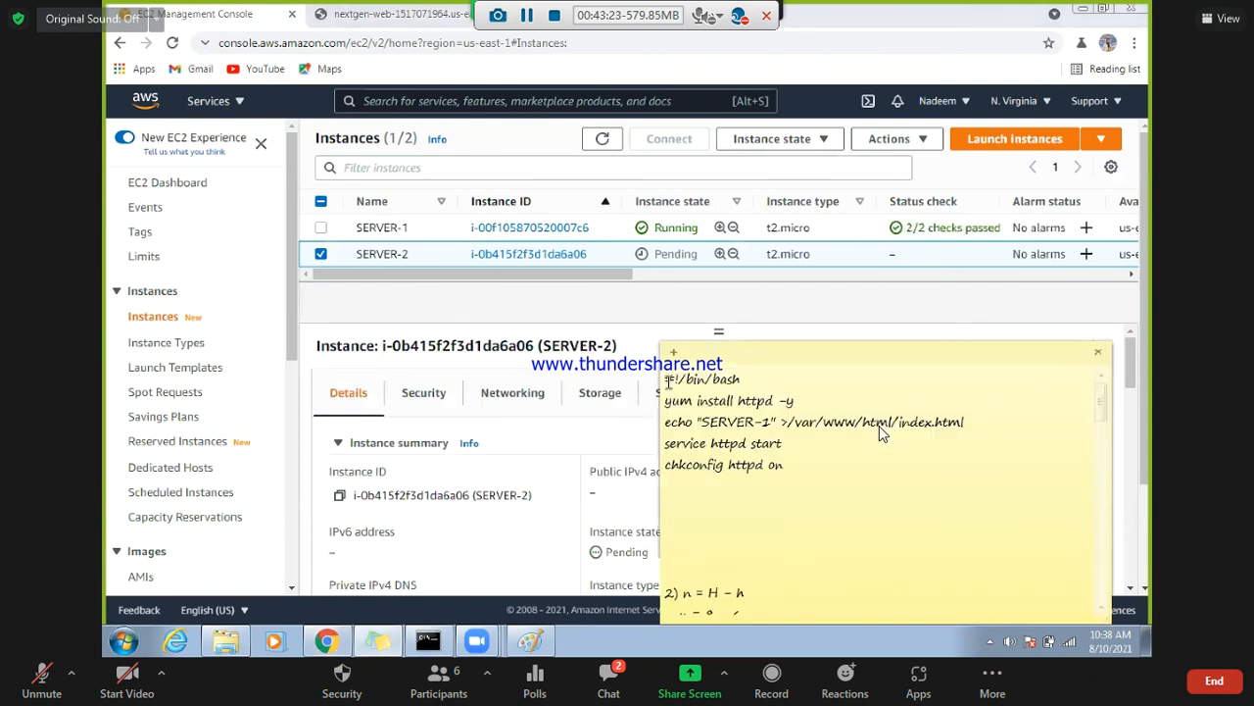
pyautogui.moveTo(667, 378); pyautogui.dragTo(786, 471)
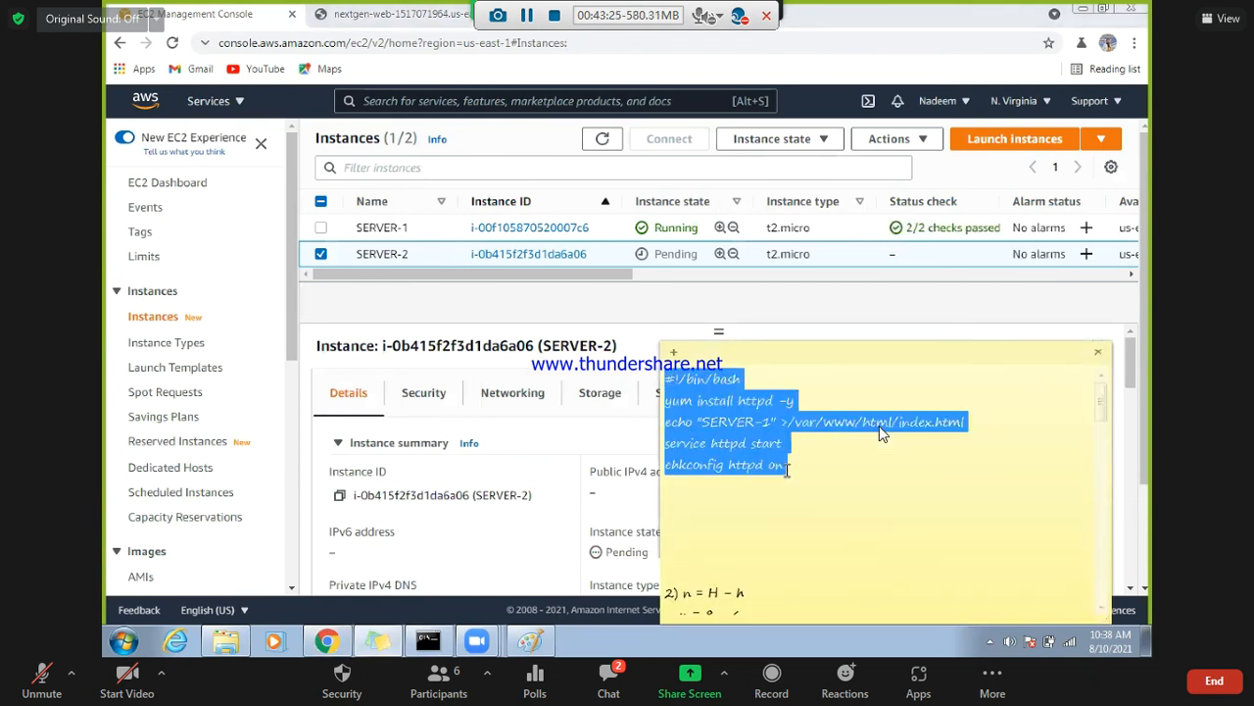
pyautogui.click(787, 469)
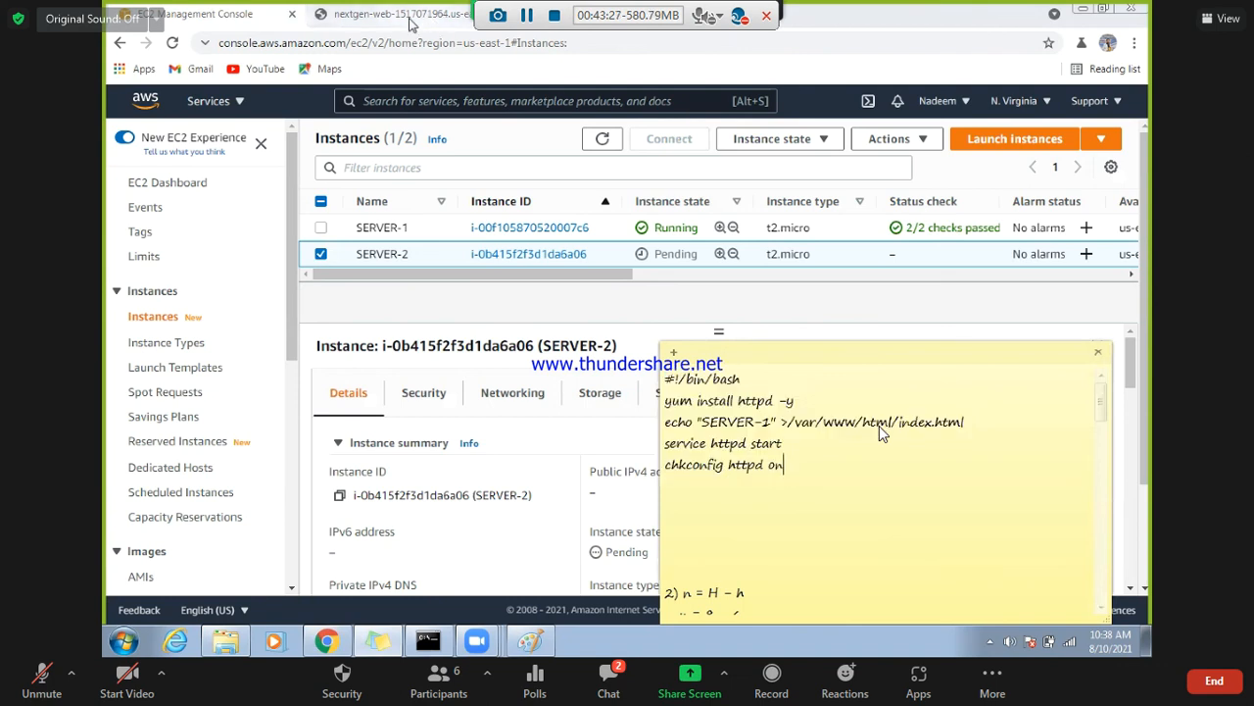
pyautogui.click(371, 17)
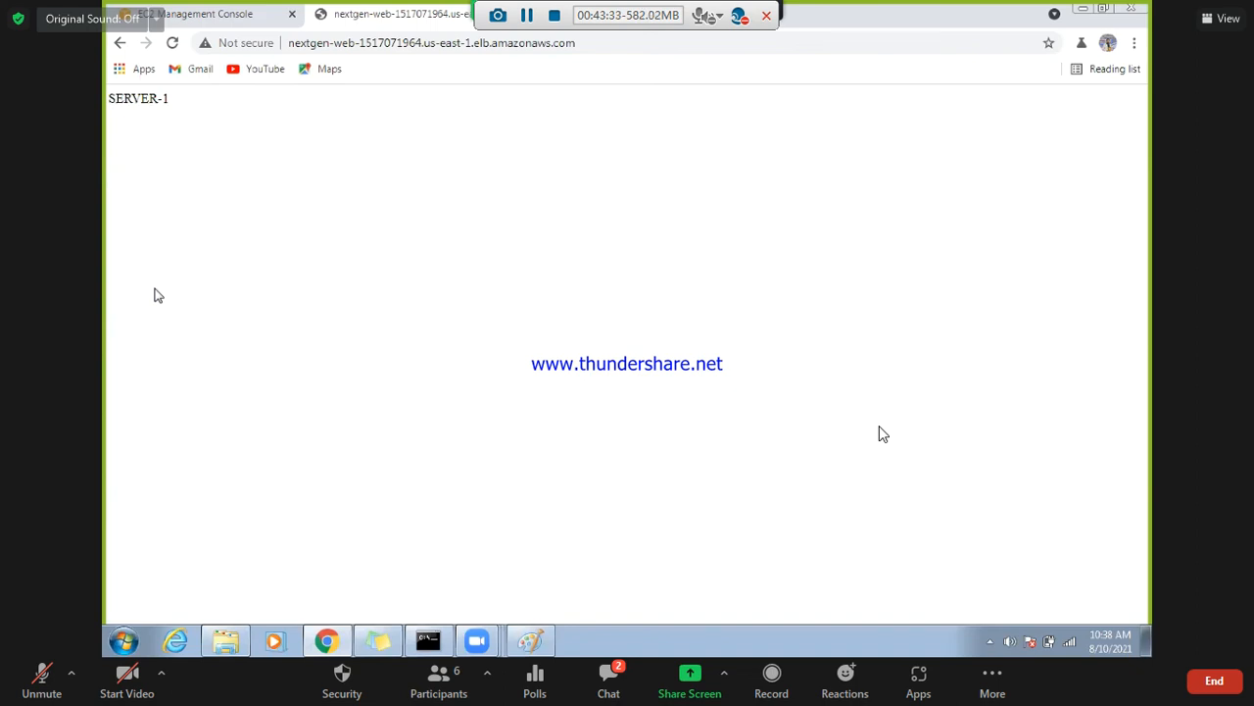
pyautogui.click(182, 18)
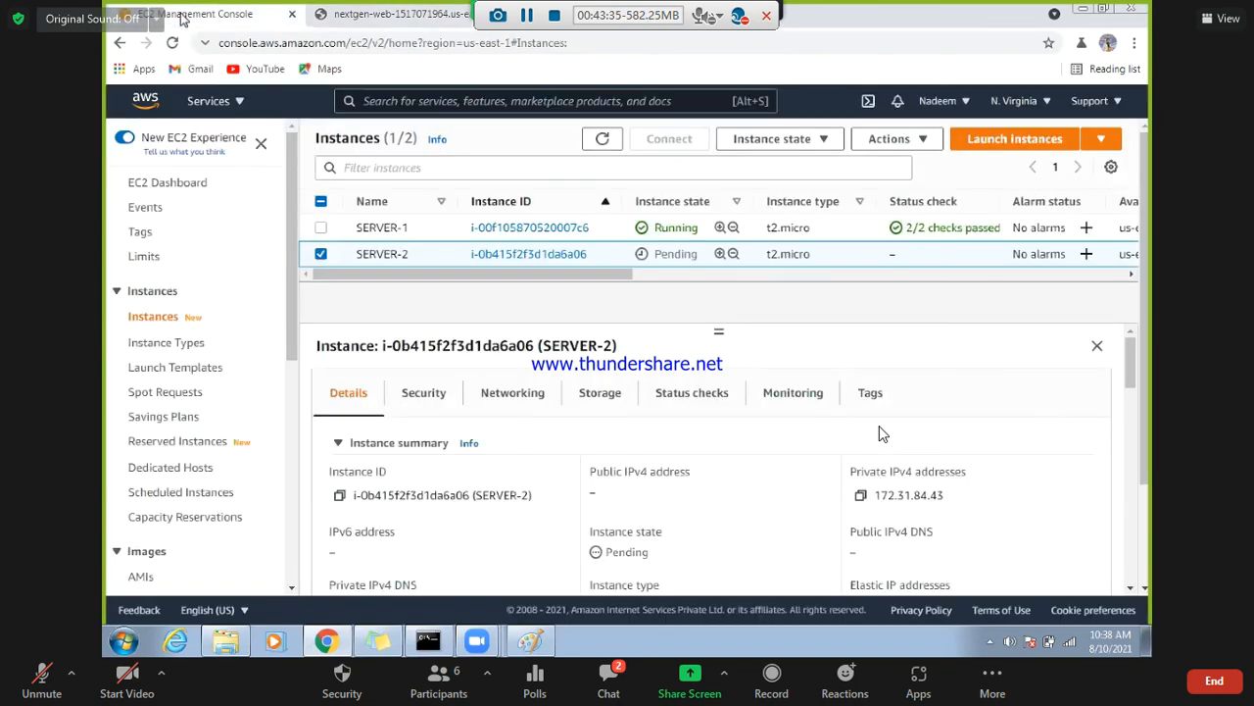
pyautogui.click(322, 254)
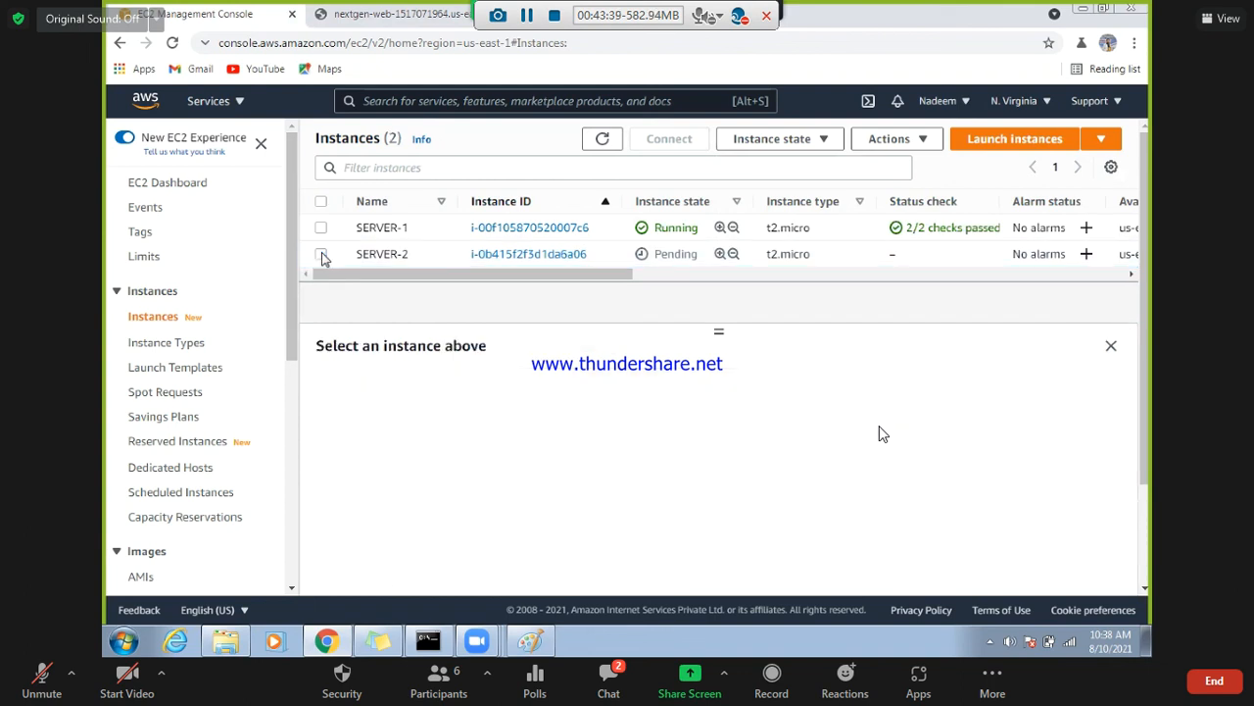
# - Highlight SERVER-1 in the script's echo line in the sticky note and refresh the instance list to check SERVER-2's status
pyautogui.click(384, 630)
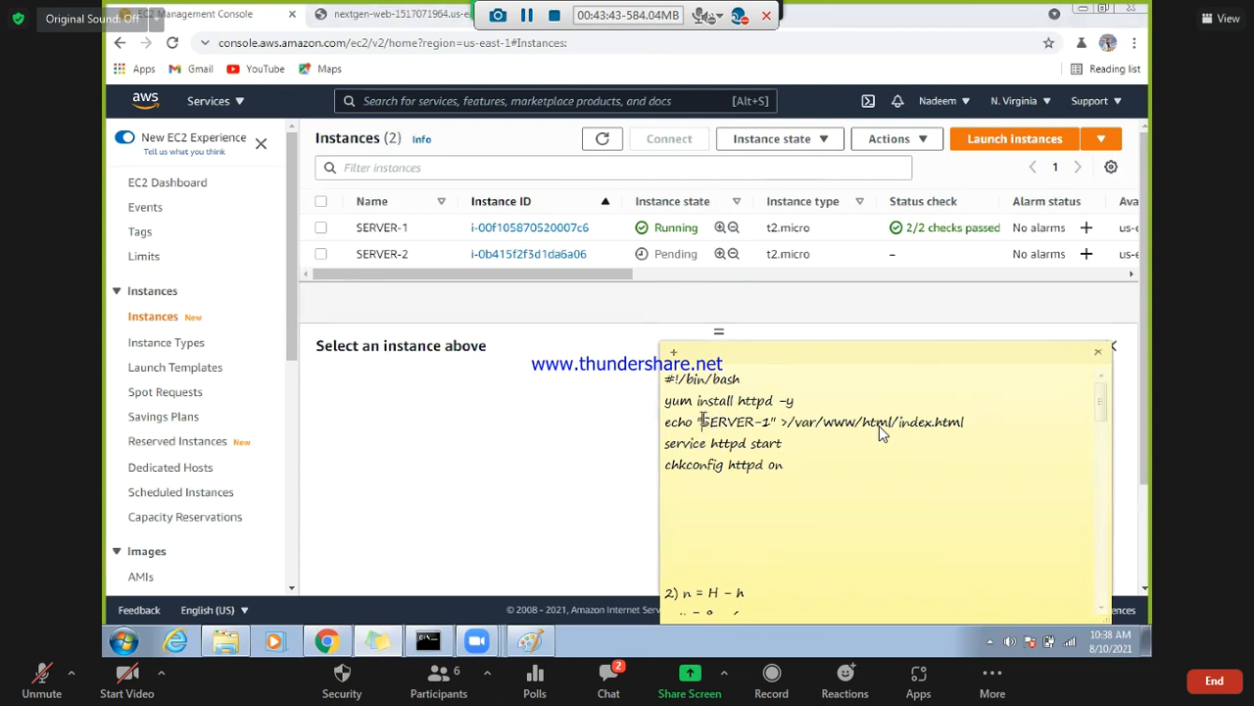
pyautogui.moveTo(702, 419); pyautogui.dragTo(774, 420)
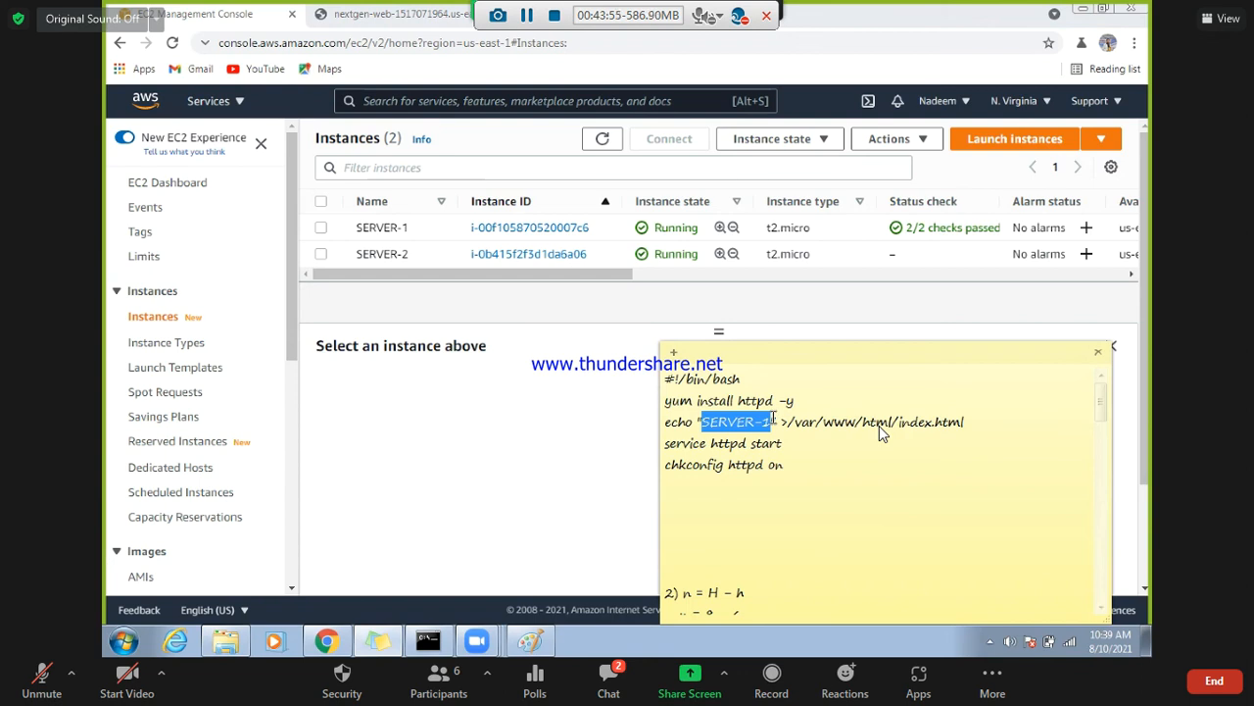
pyautogui.click(601, 139)
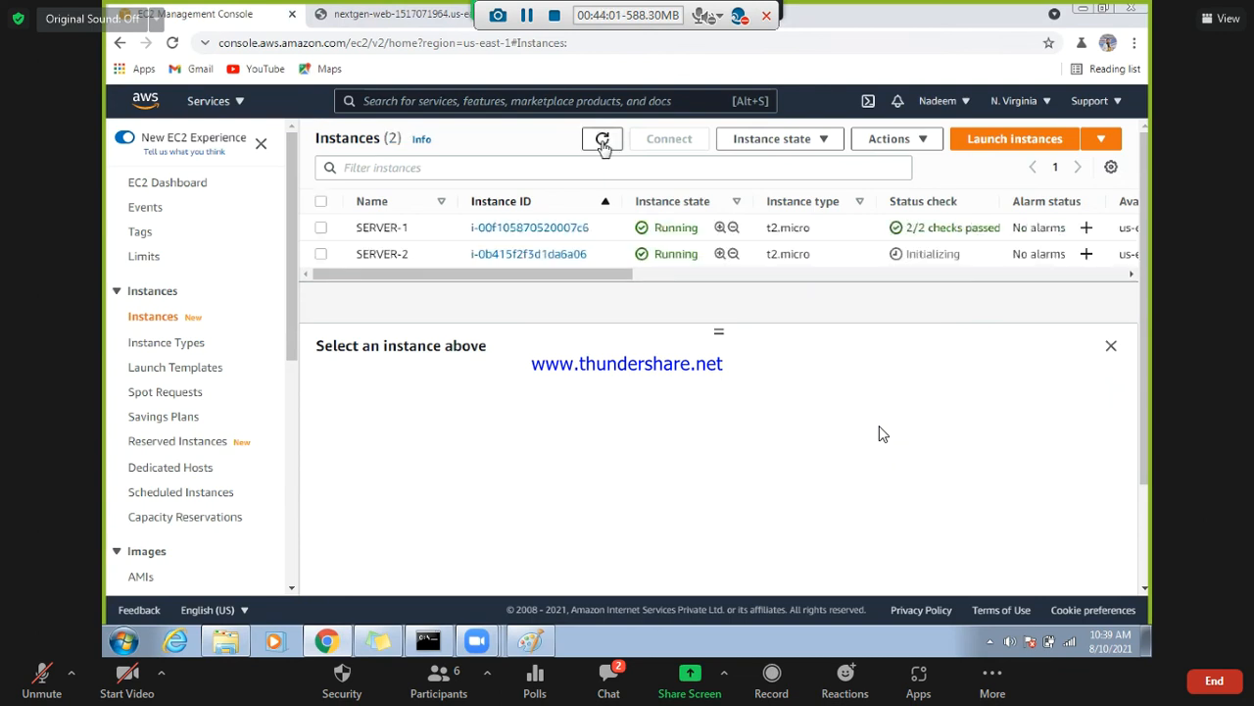
pyautogui.click(602, 140)
pyautogui.click(602, 141)
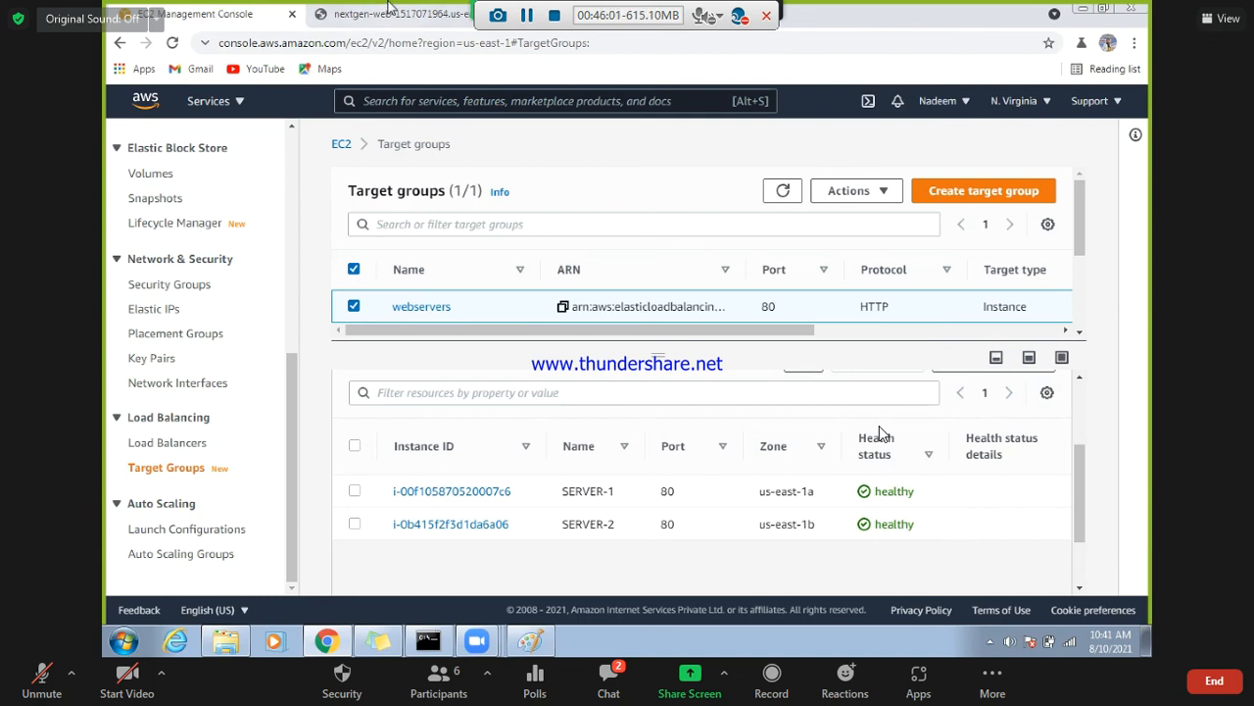
# - Open google.com as an example site, revisit the load balancer's page and return to the EC2 console
pyautogui.write('g')
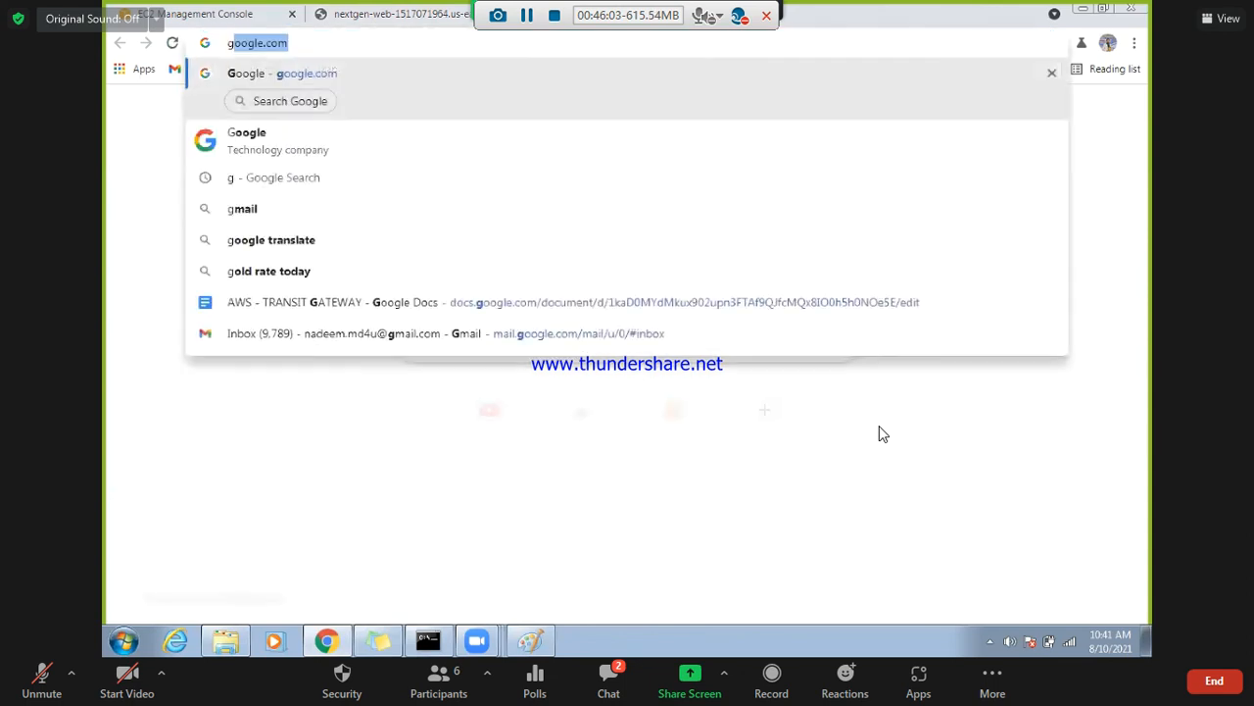
pyautogui.press('Return')
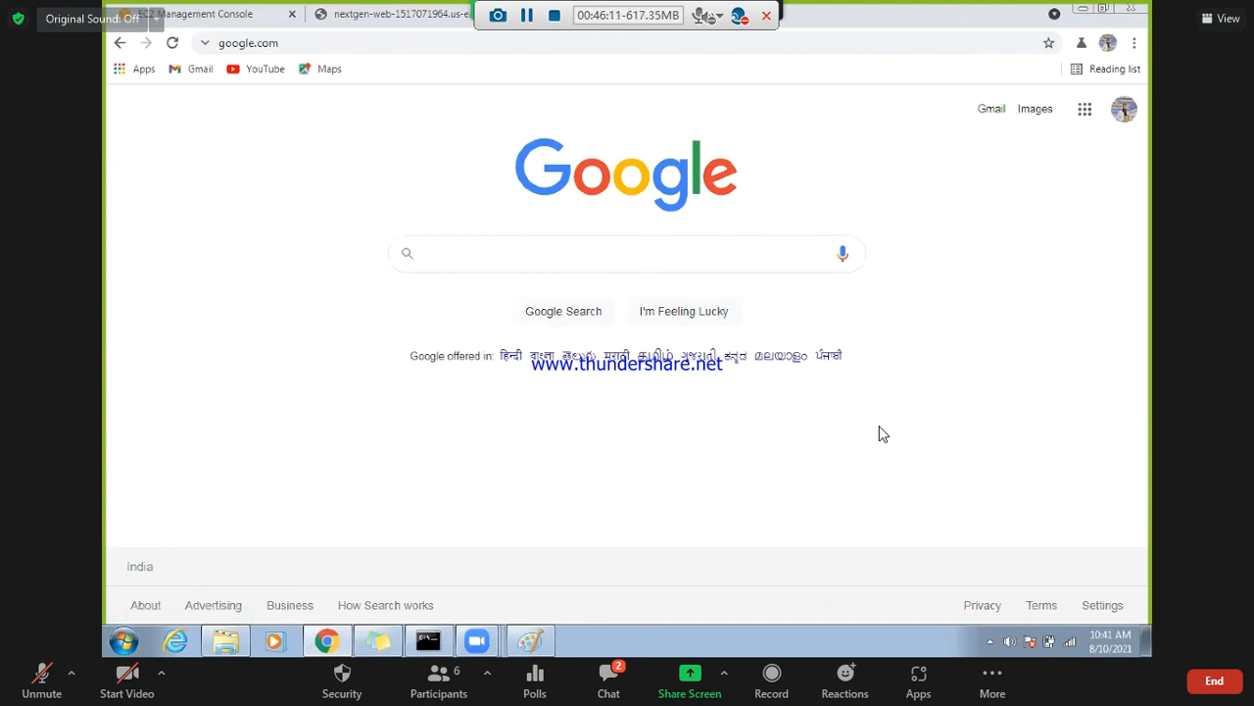
pyautogui.click(427, 20)
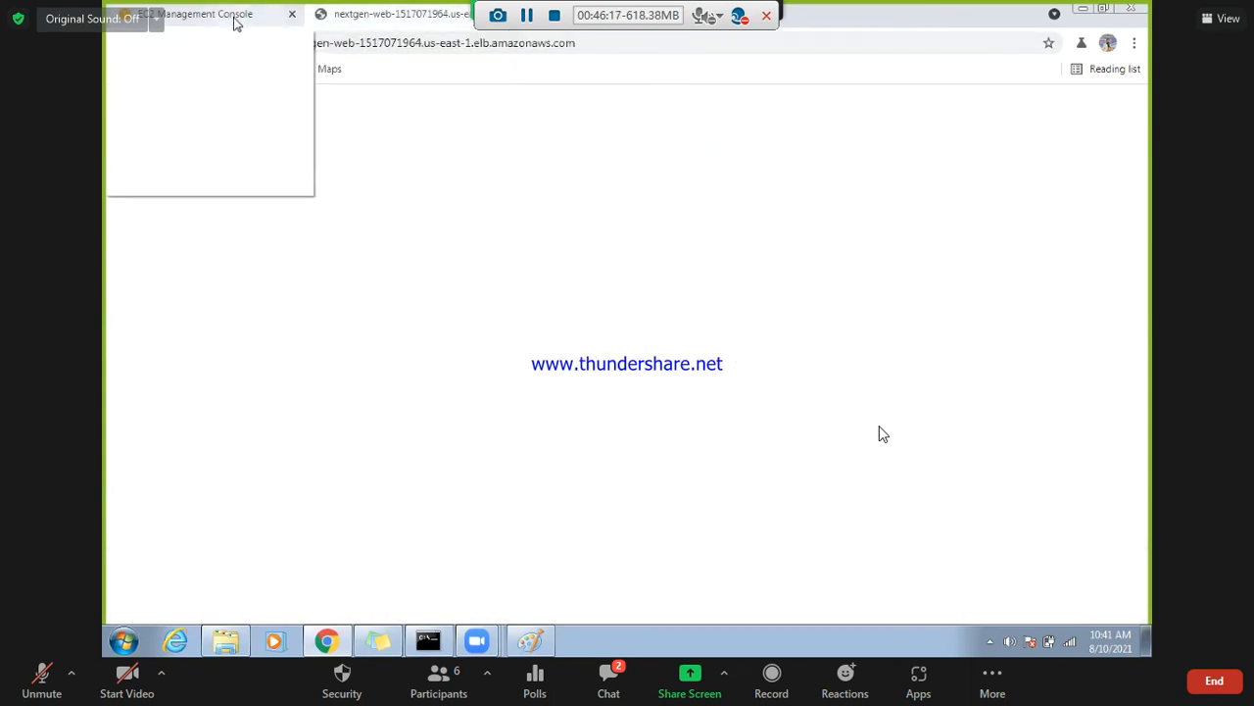
pyautogui.click(234, 18)
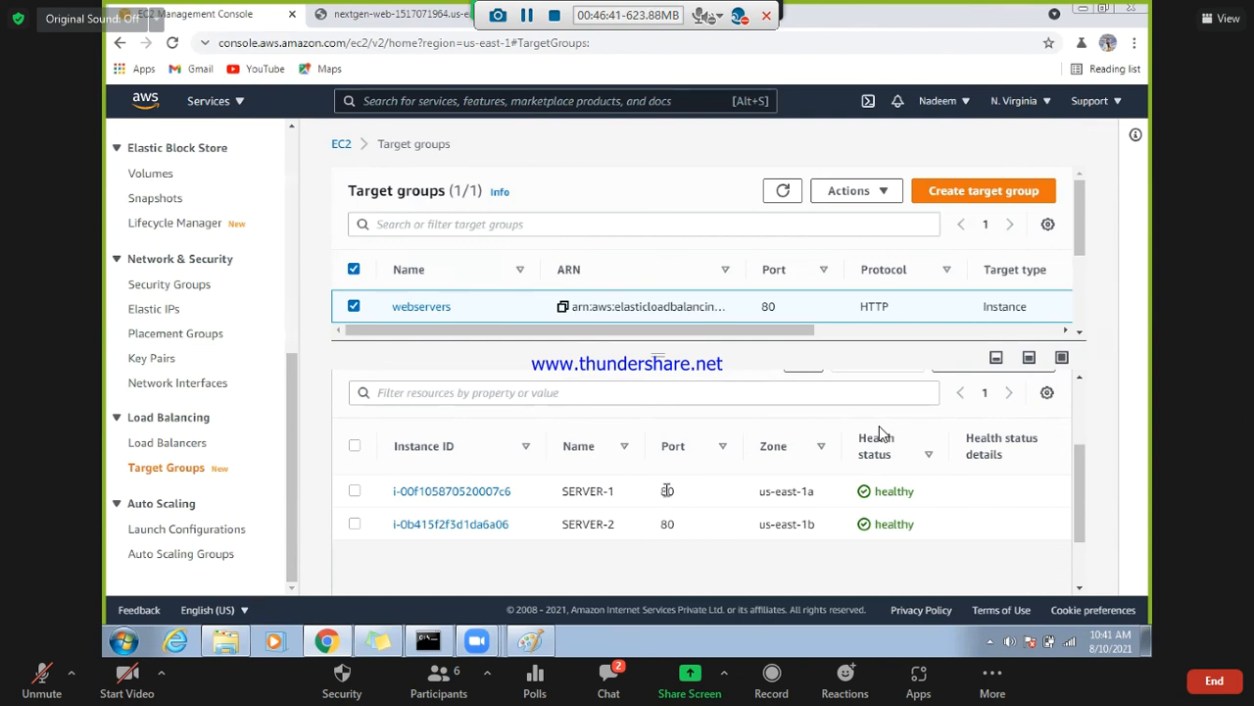
# - Check the ports of SERVER-1 and SERVER-2 among the registered targets and view the page served through the load balancer
pyautogui.moveTo(664, 491); pyautogui.dragTo(675, 490)
pyautogui.doubleClick(672, 525)
pyautogui.click(673, 491)
pyautogui.click(396, 16)
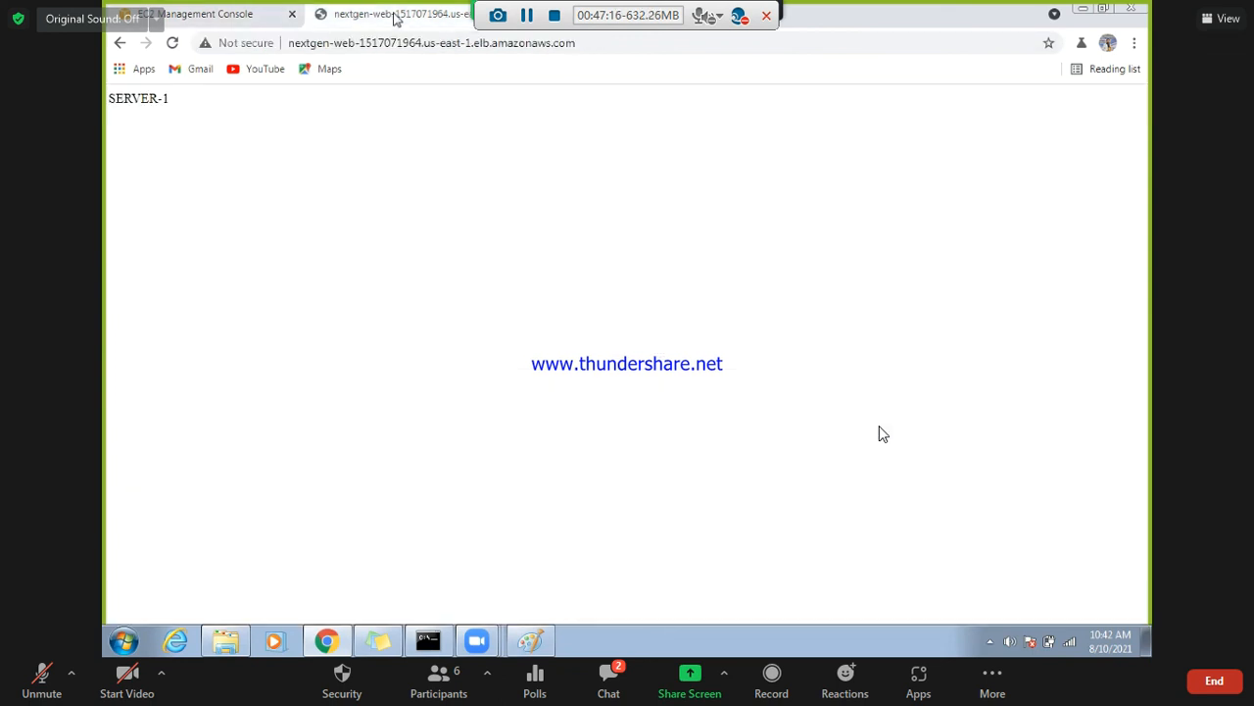
pyautogui.click(241, 16)
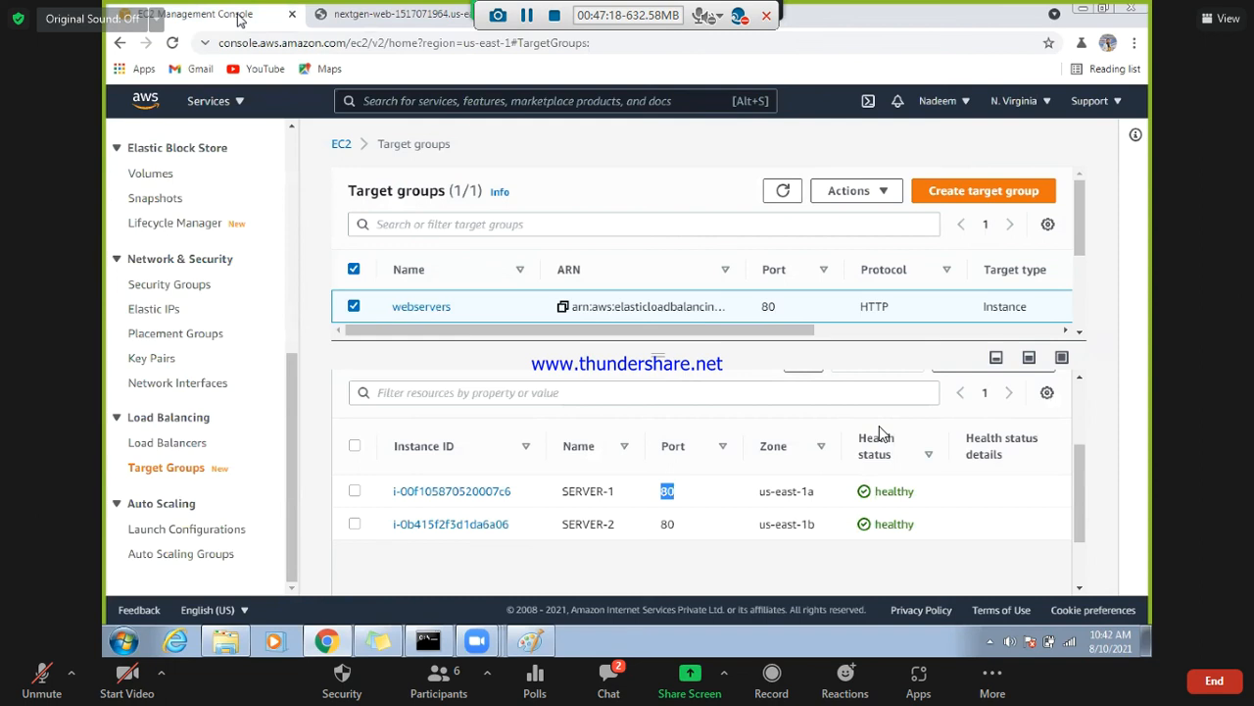
# - Deselect the webservers target group and highlight the DNS name in the nextgen-web load balancer's description
pyautogui.click(353, 307)
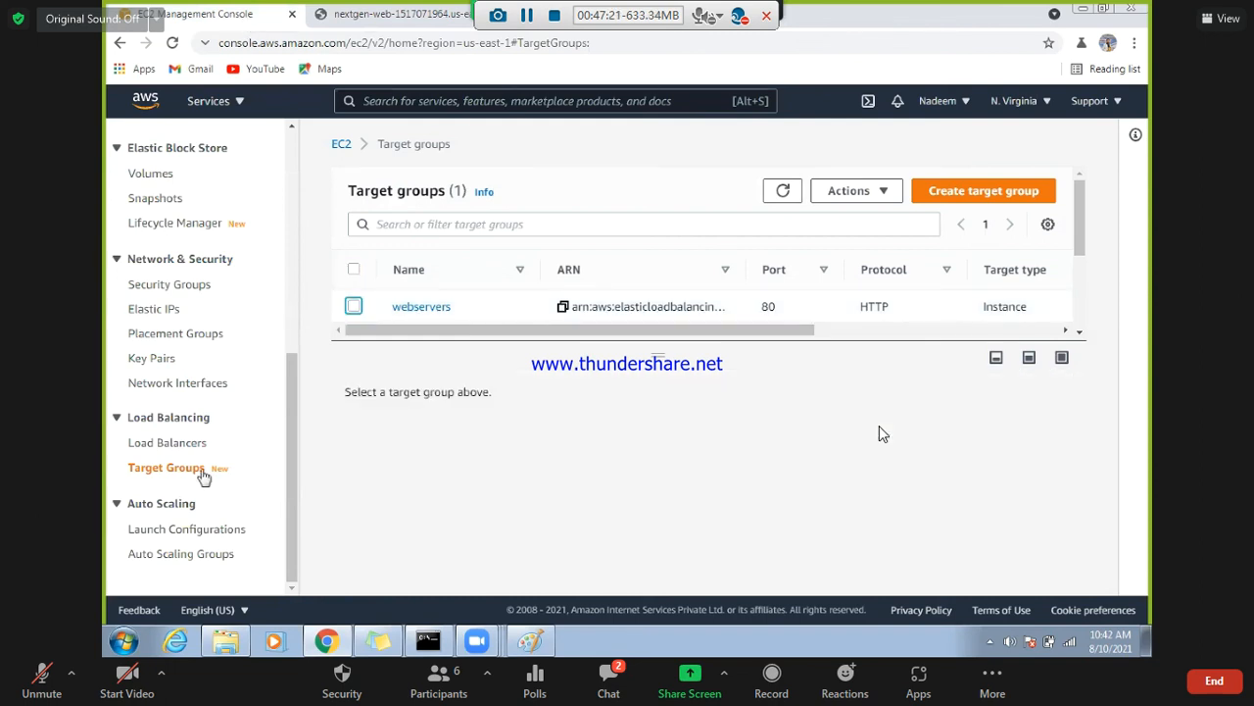
pyautogui.click(192, 446)
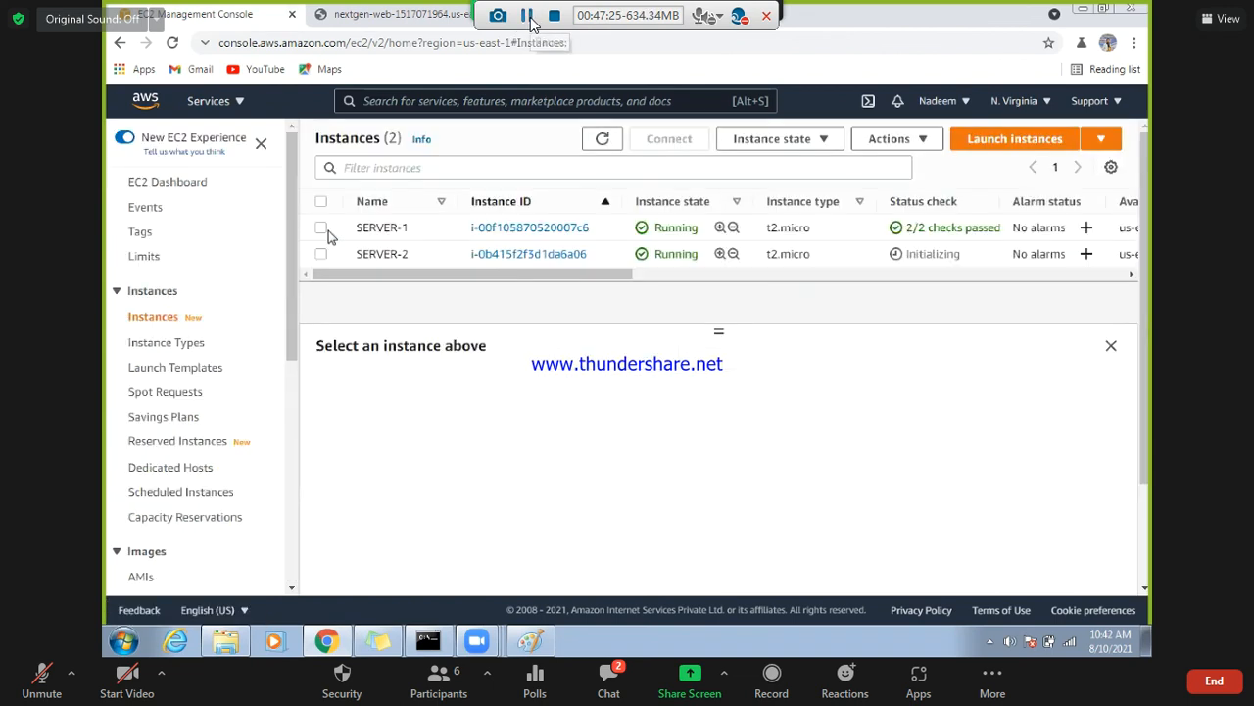
pyautogui.moveTo(291, 301); pyautogui.dragTo(289, 536)
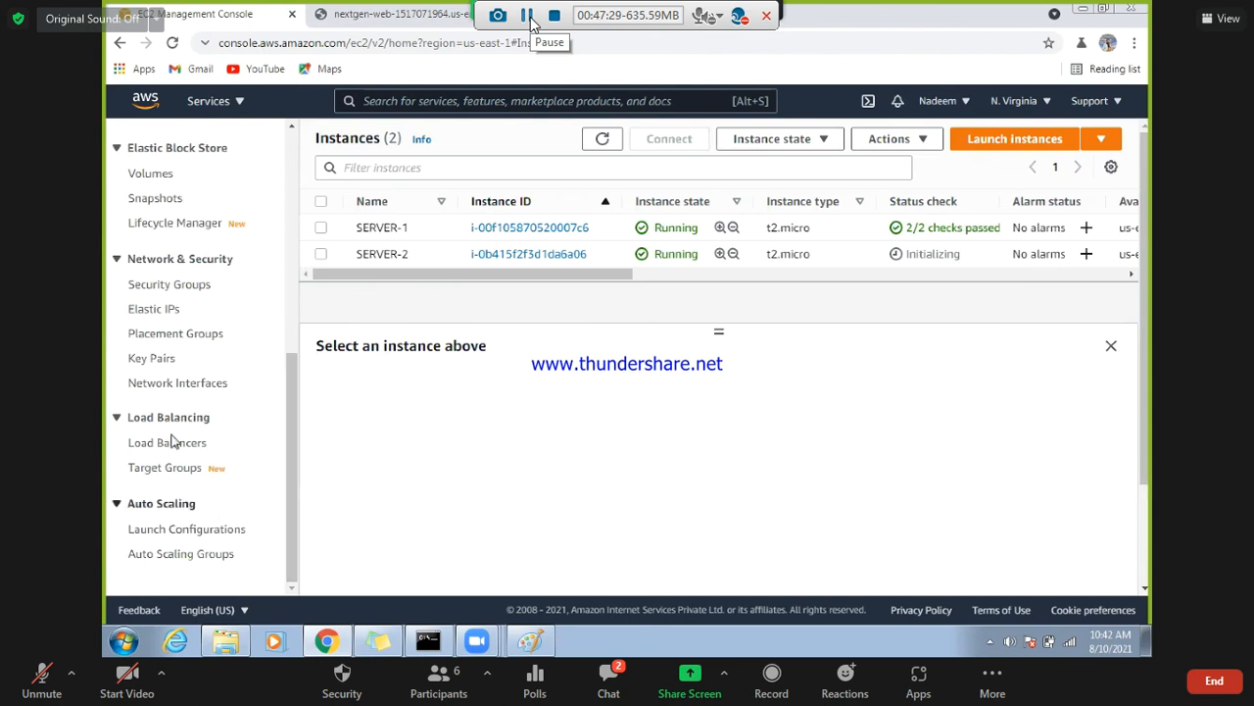
pyautogui.click(164, 468)
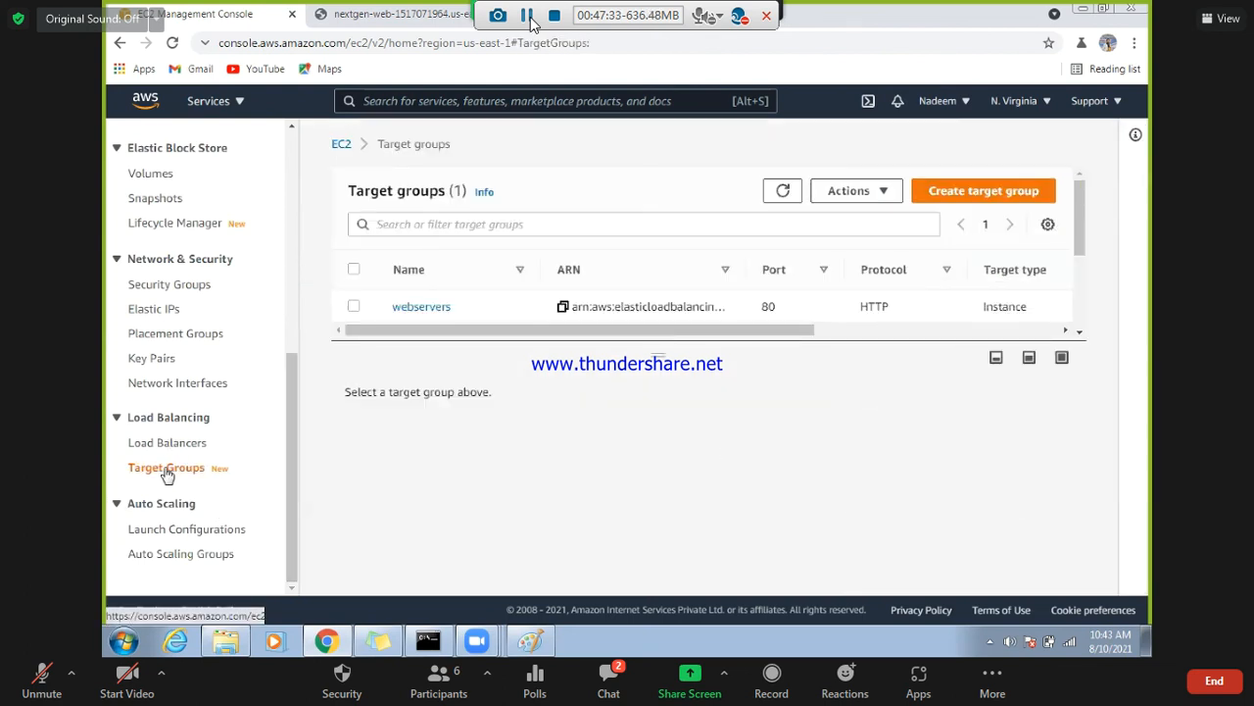
pyautogui.click(182, 449)
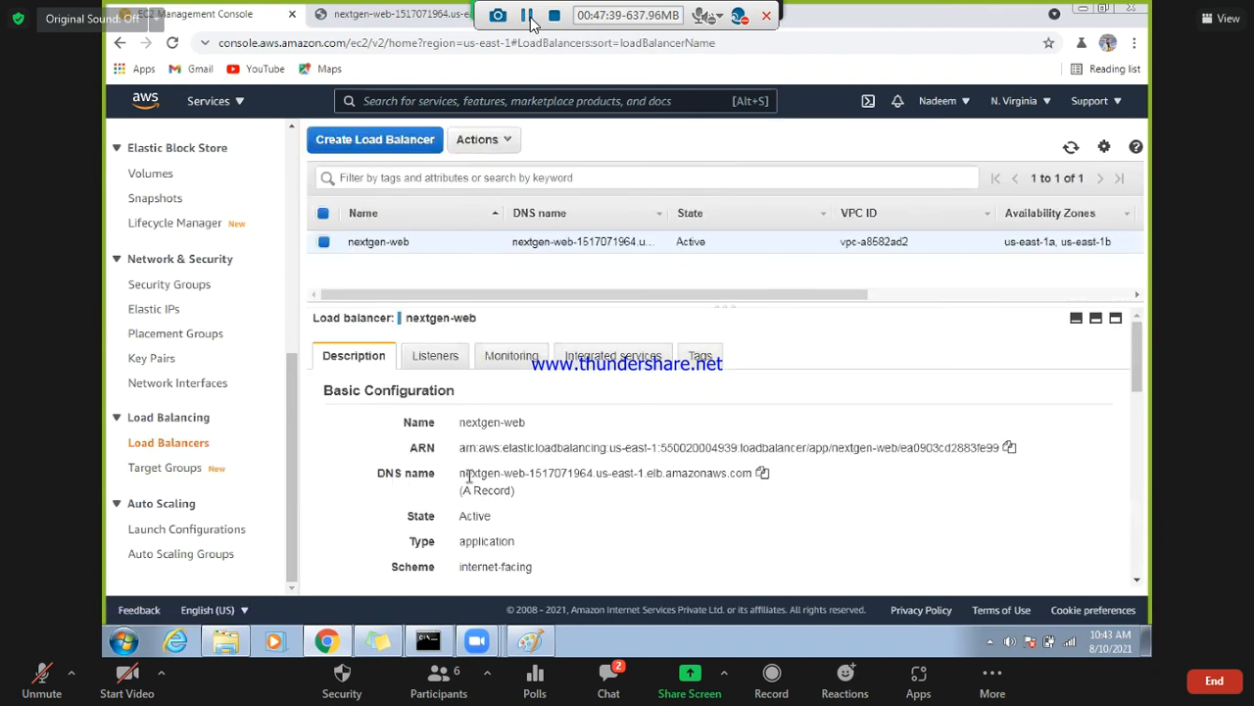
pyautogui.moveTo(460, 474); pyautogui.dragTo(774, 482)
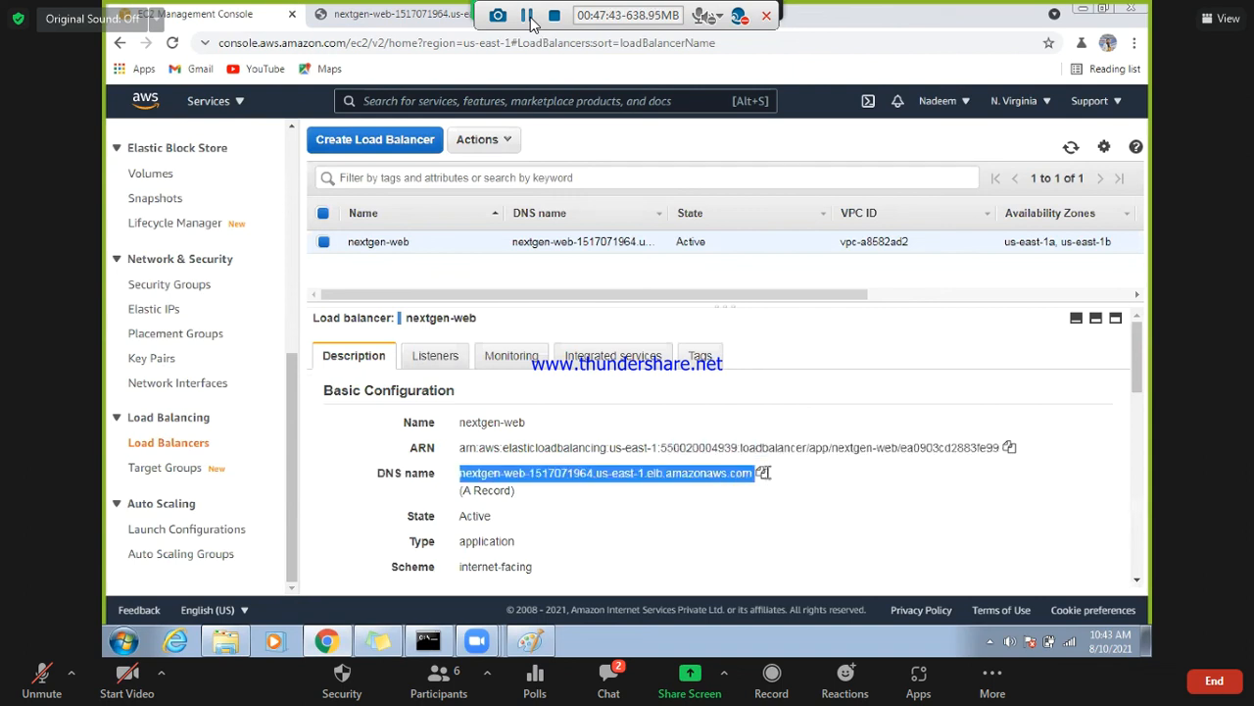
# - Delete the nextgen-web load balancer and refresh the load balancer list
pyautogui.click(498, 143)
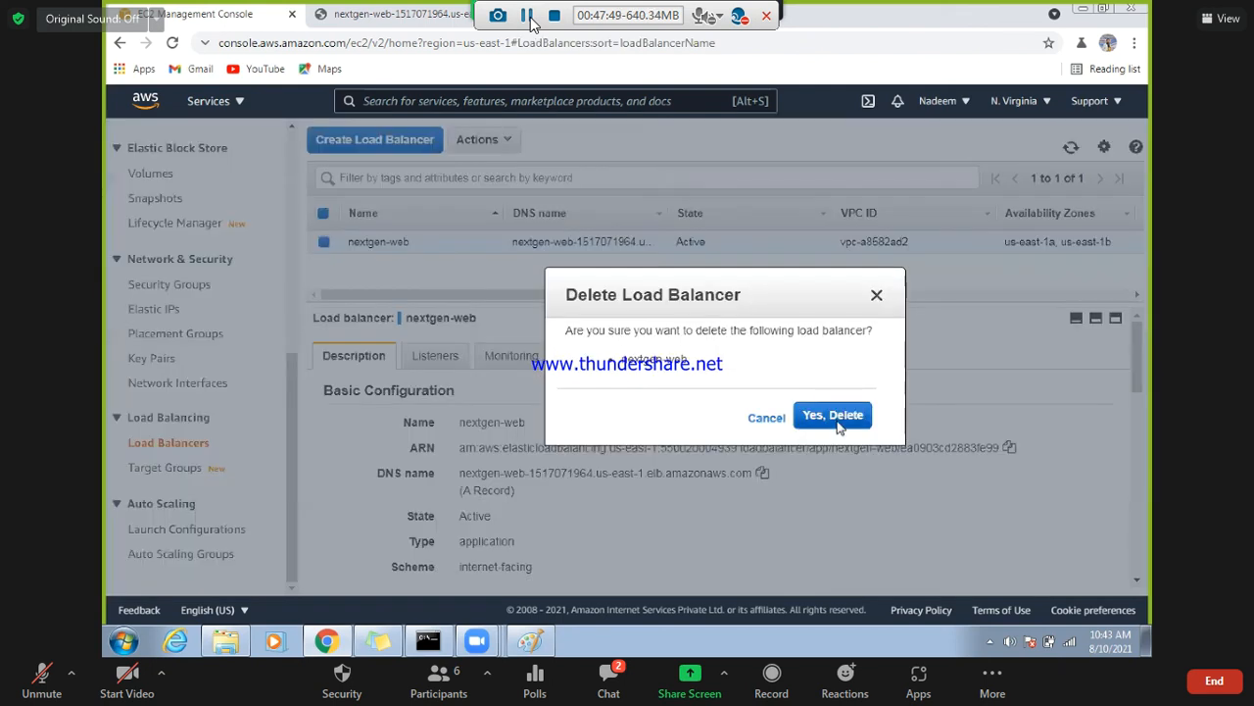
pyautogui.click(835, 418)
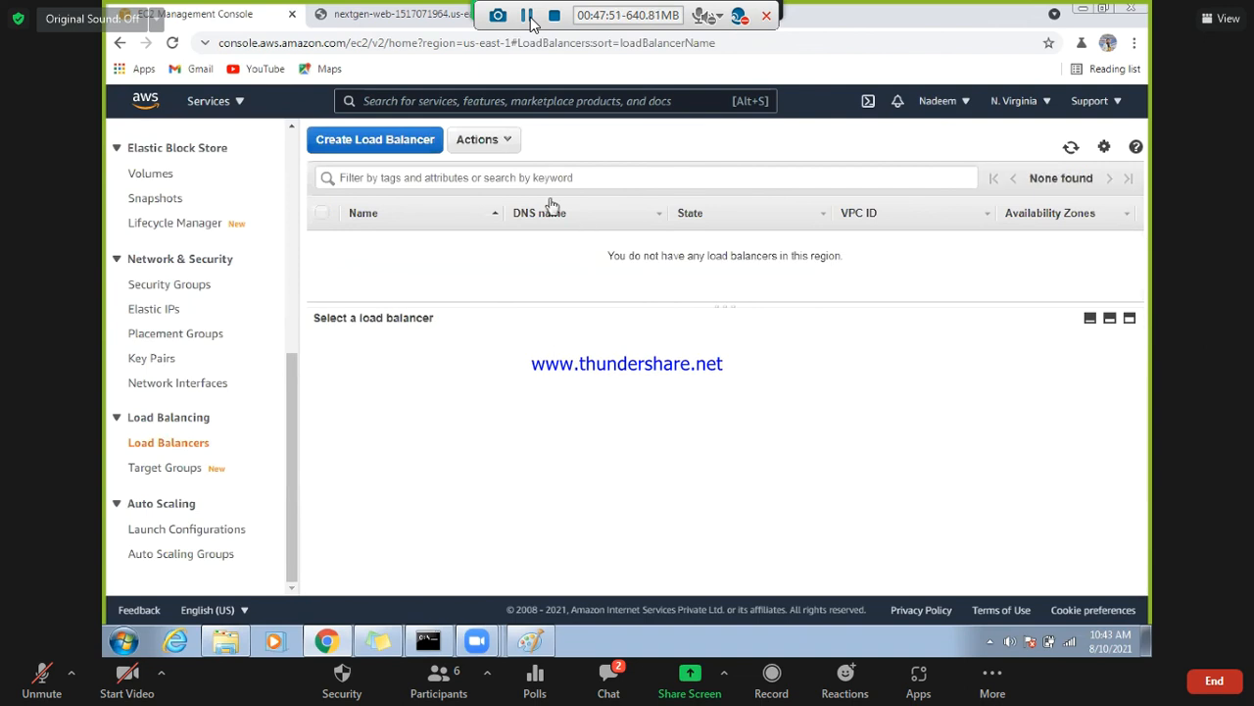
pyautogui.click(1074, 148)
# - Delete the webservers target group and dismiss the notification
pyautogui.click(176, 474)
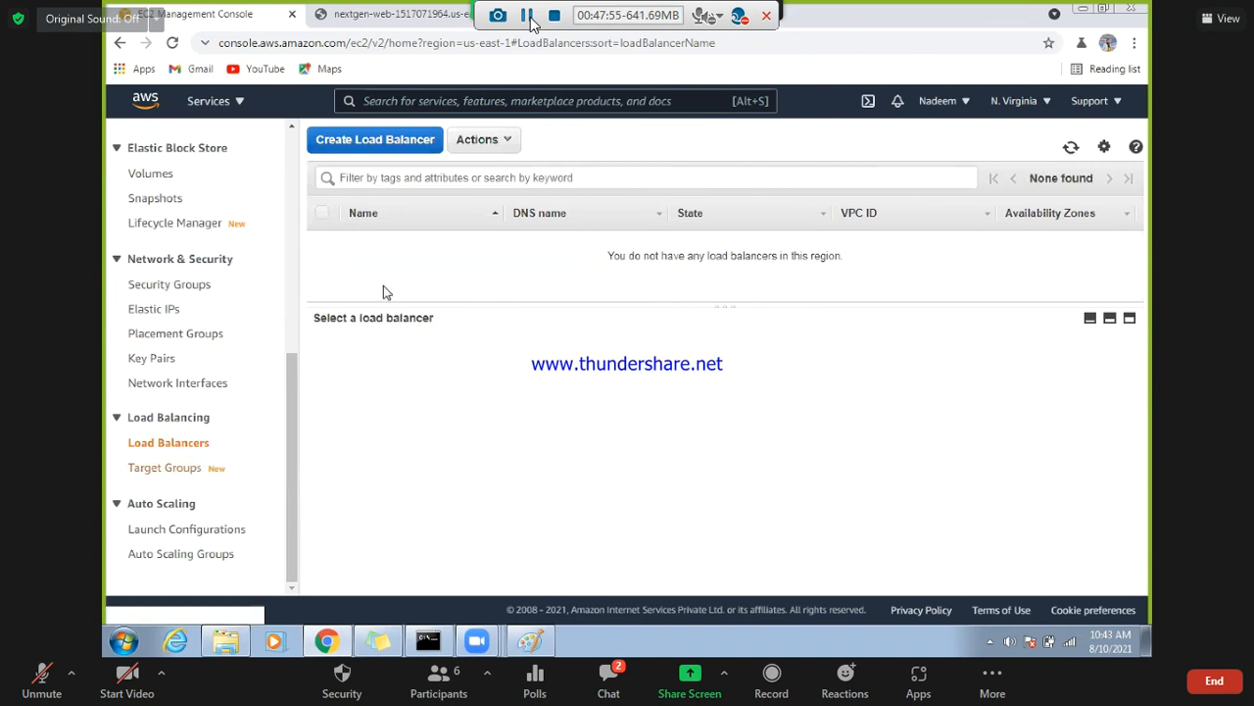
pyautogui.click(353, 305)
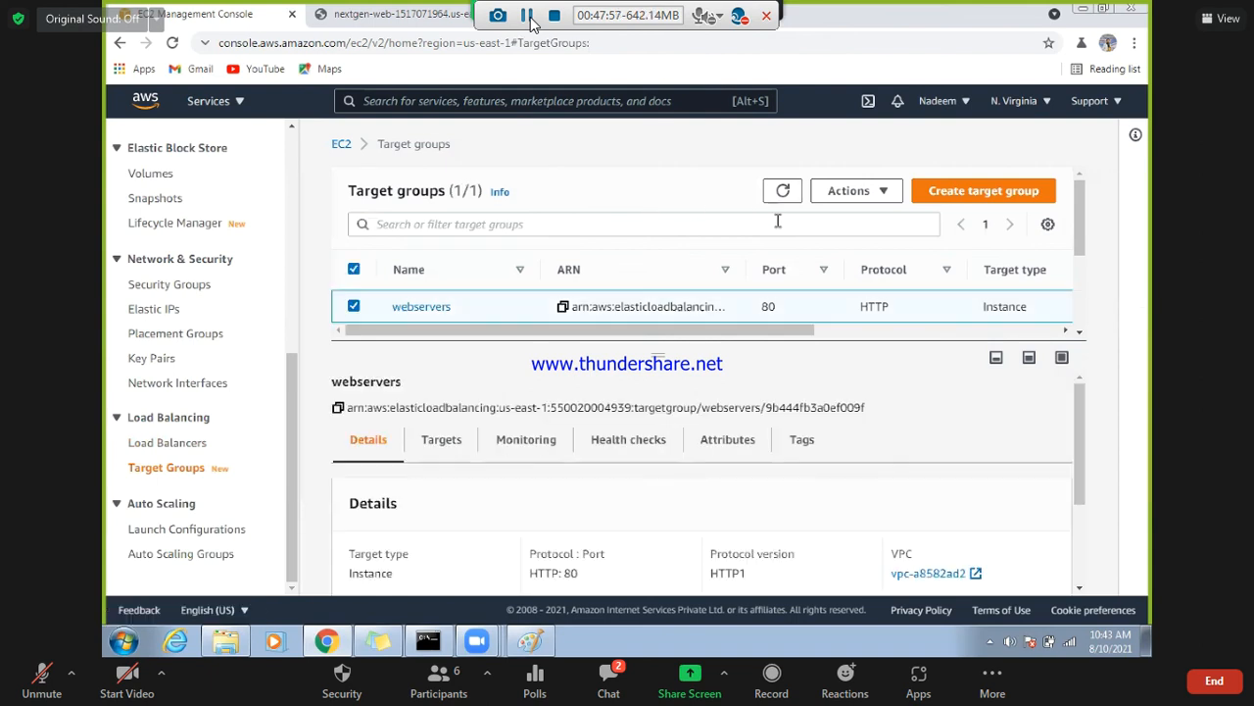
pyautogui.click(887, 196)
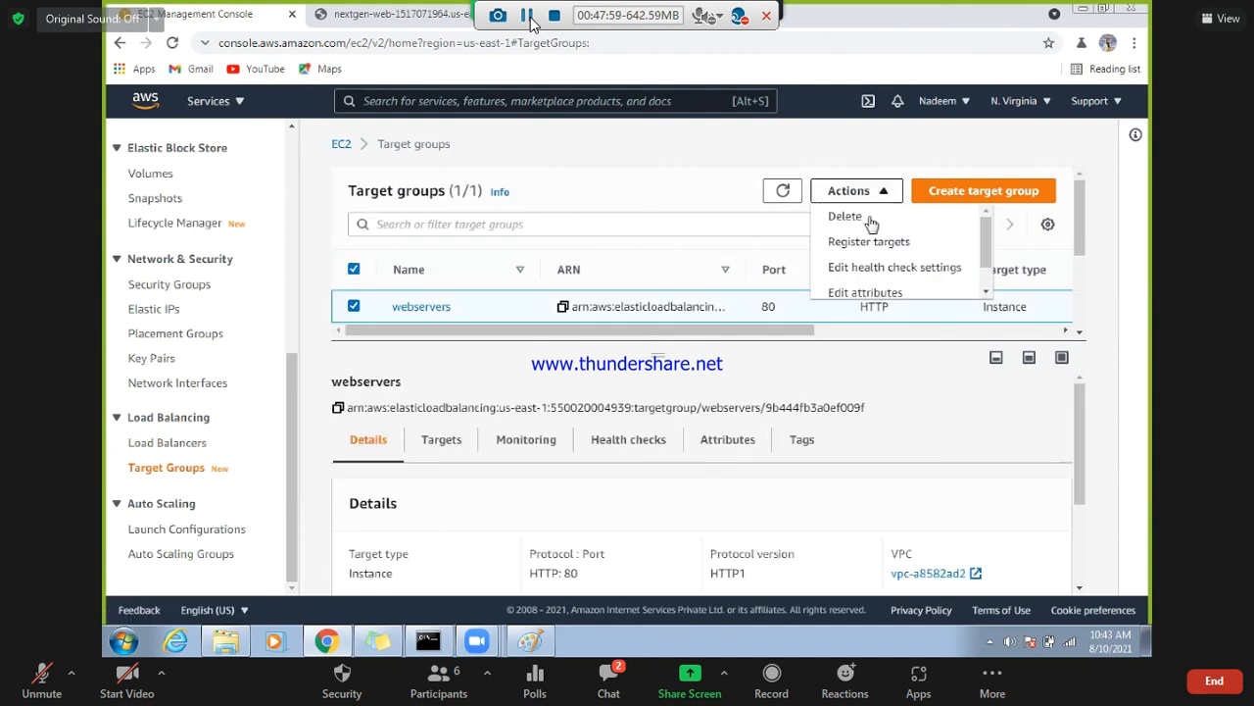
pyautogui.click(868, 215)
pyautogui.click(893, 459)
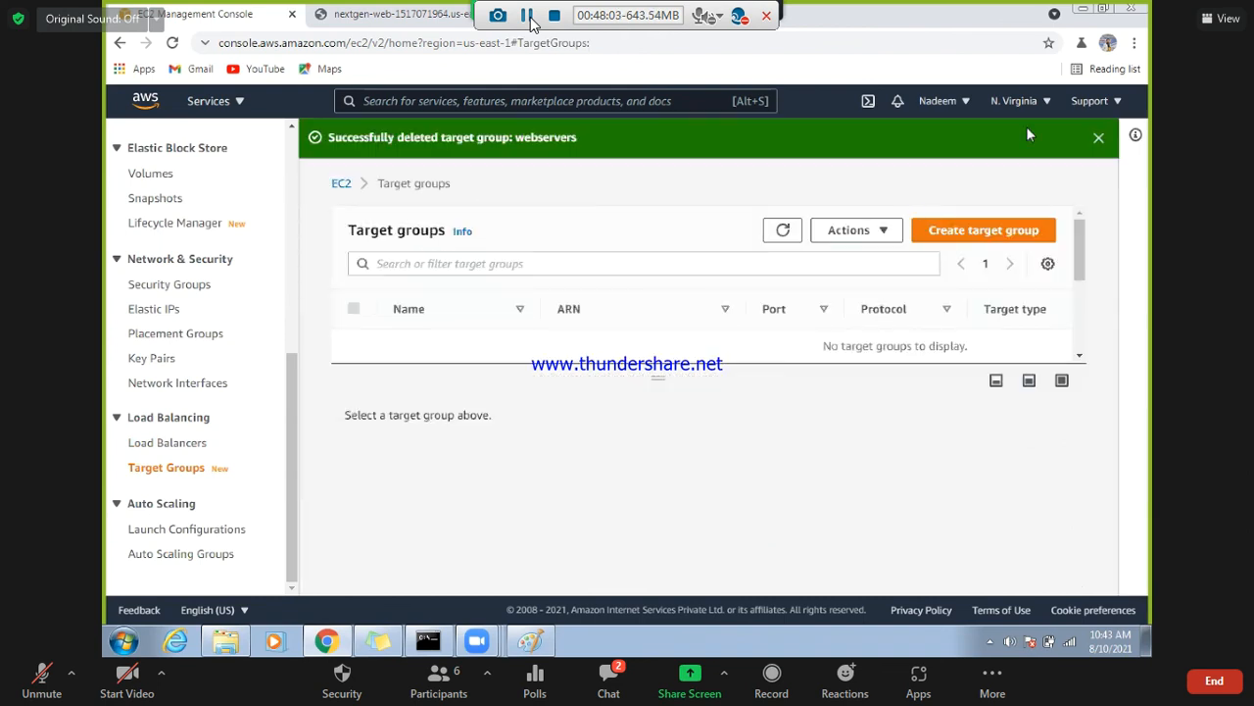
pyautogui.click(1098, 137)
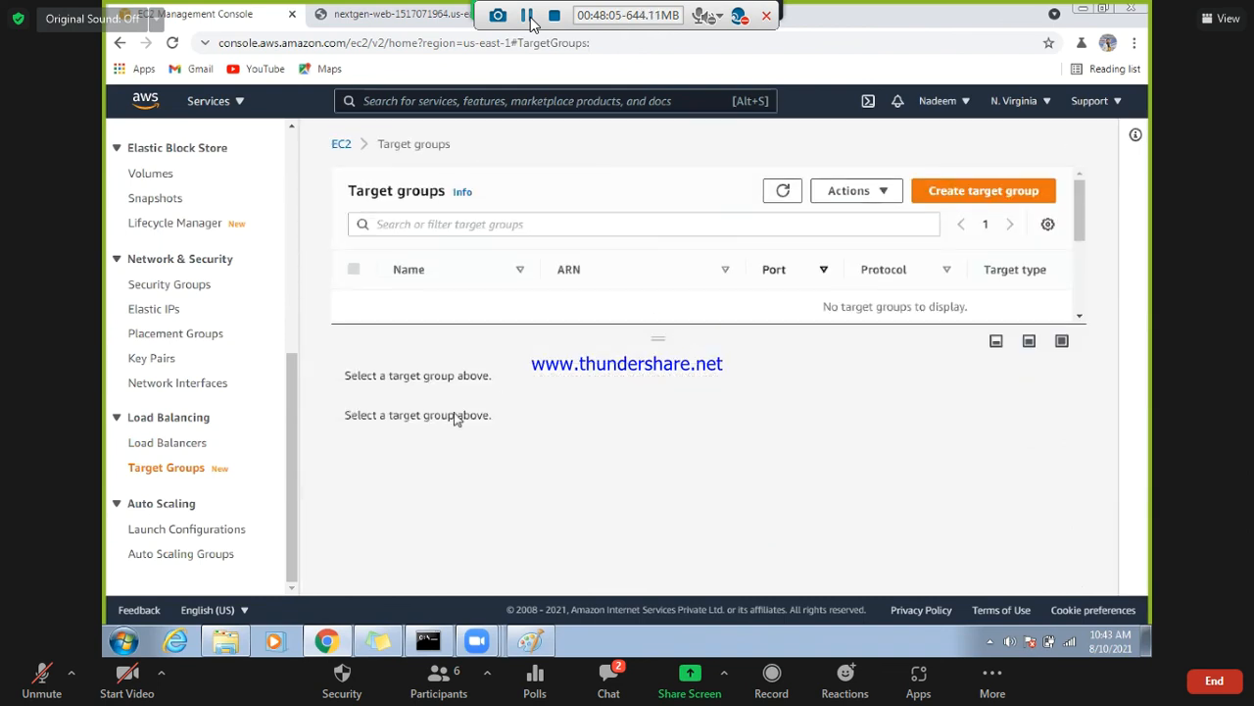
pyautogui.moveTo(292, 445); pyautogui.dragTo(303, 286)
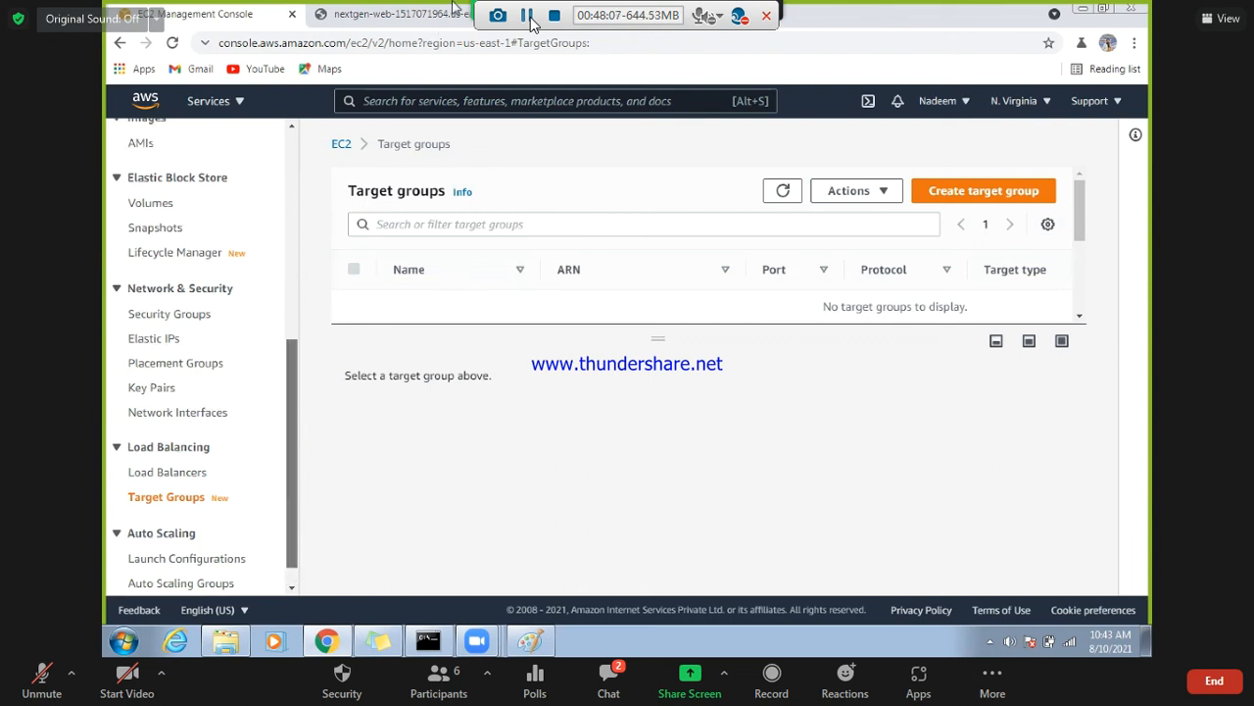